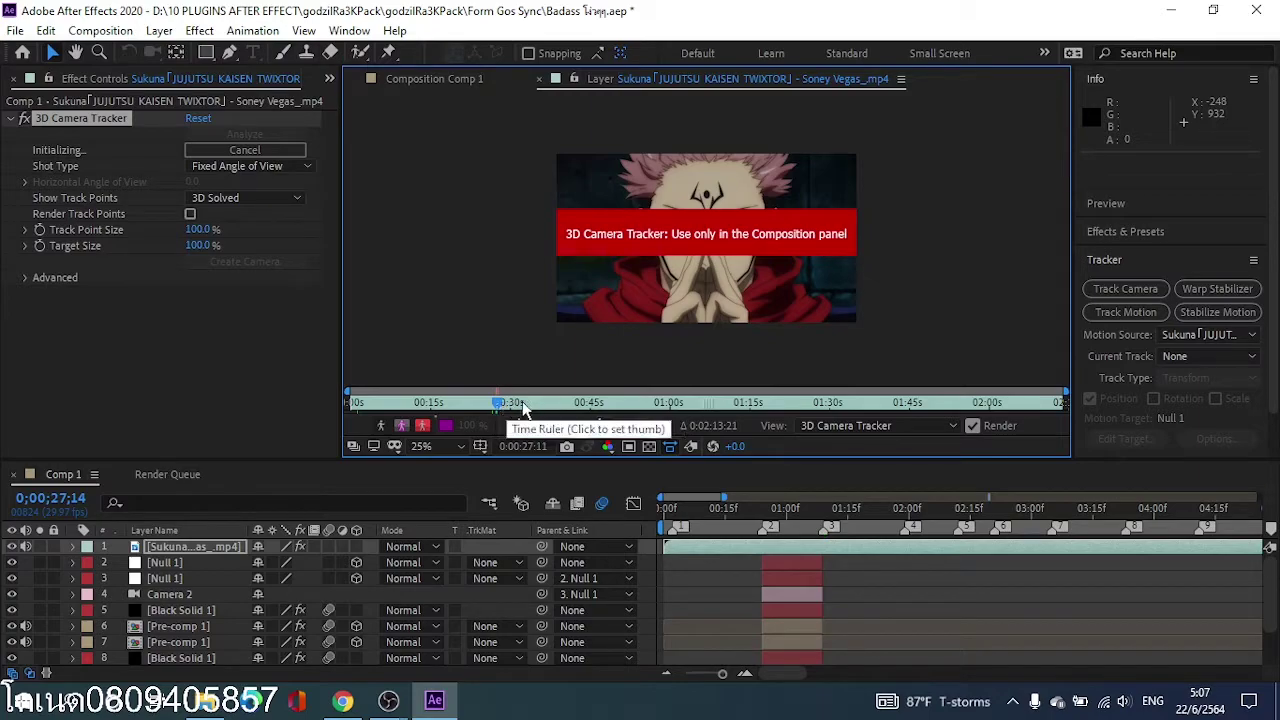
Step: Find the standing-figure shot in the Sukuna clip and trim the clip's in and out points to 0:01:09:22
click(545, 404)
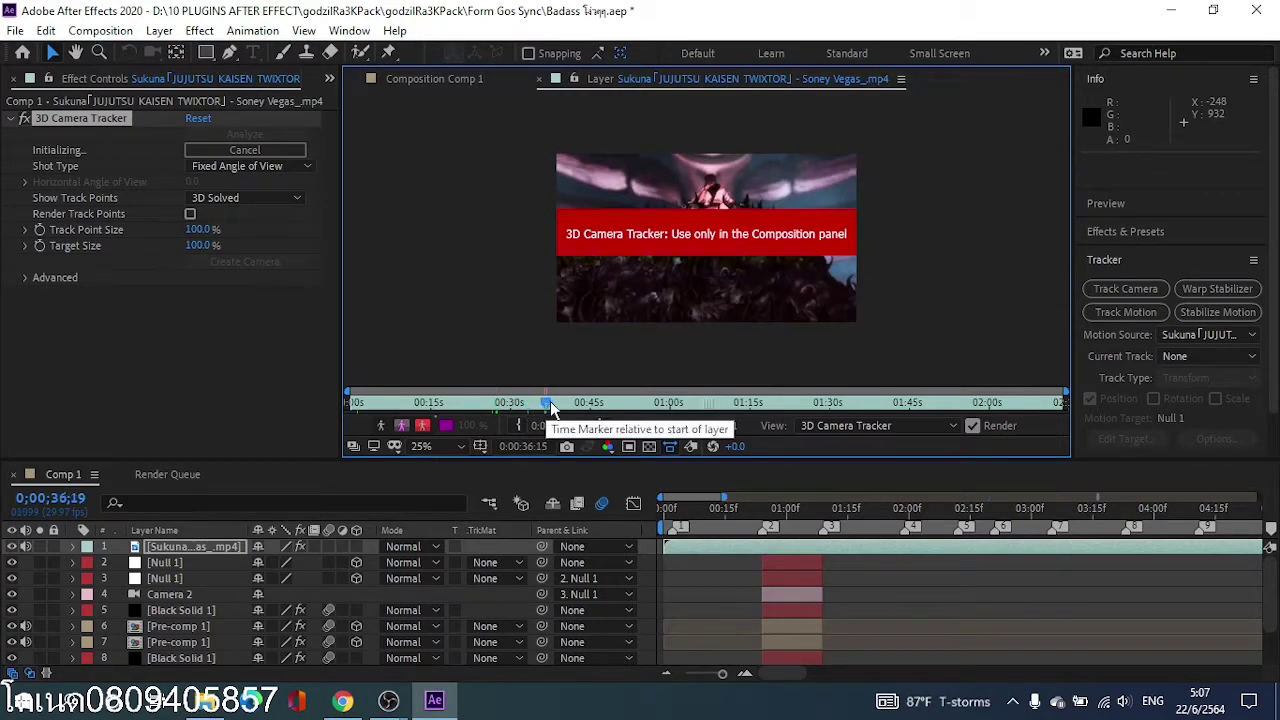
click(590, 402)
click(648, 402)
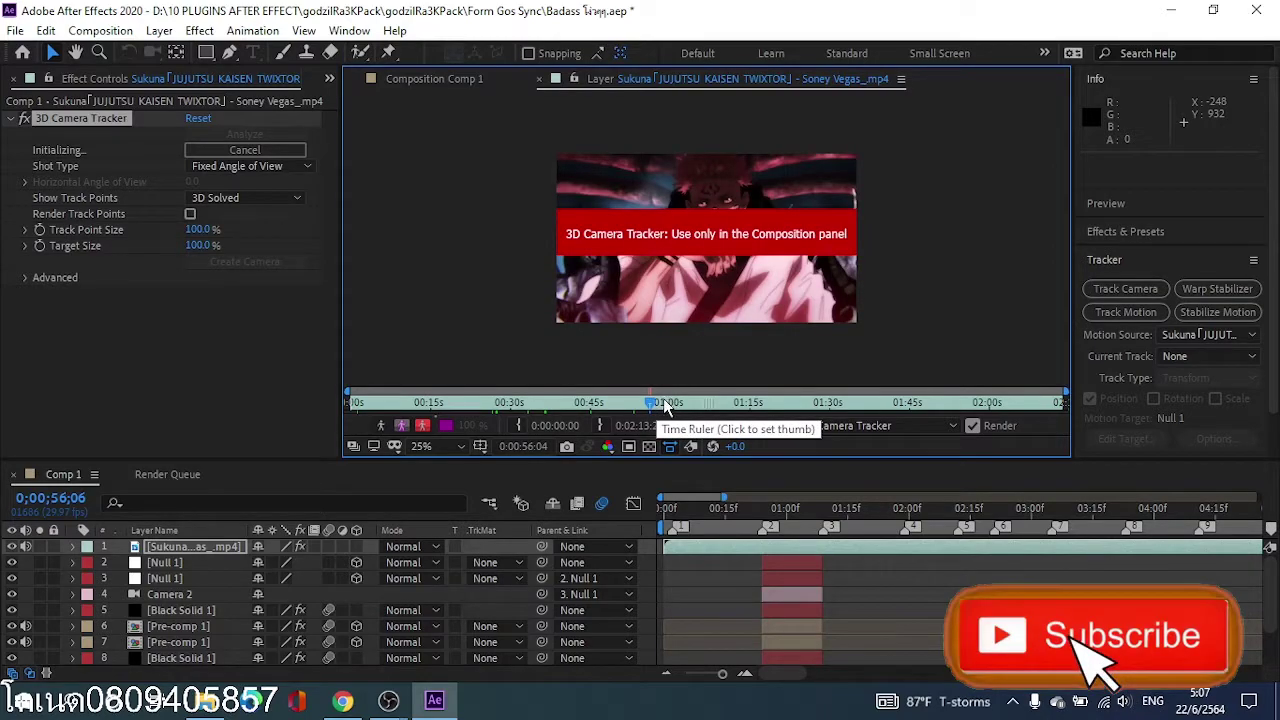
click(430, 403)
click(397, 404)
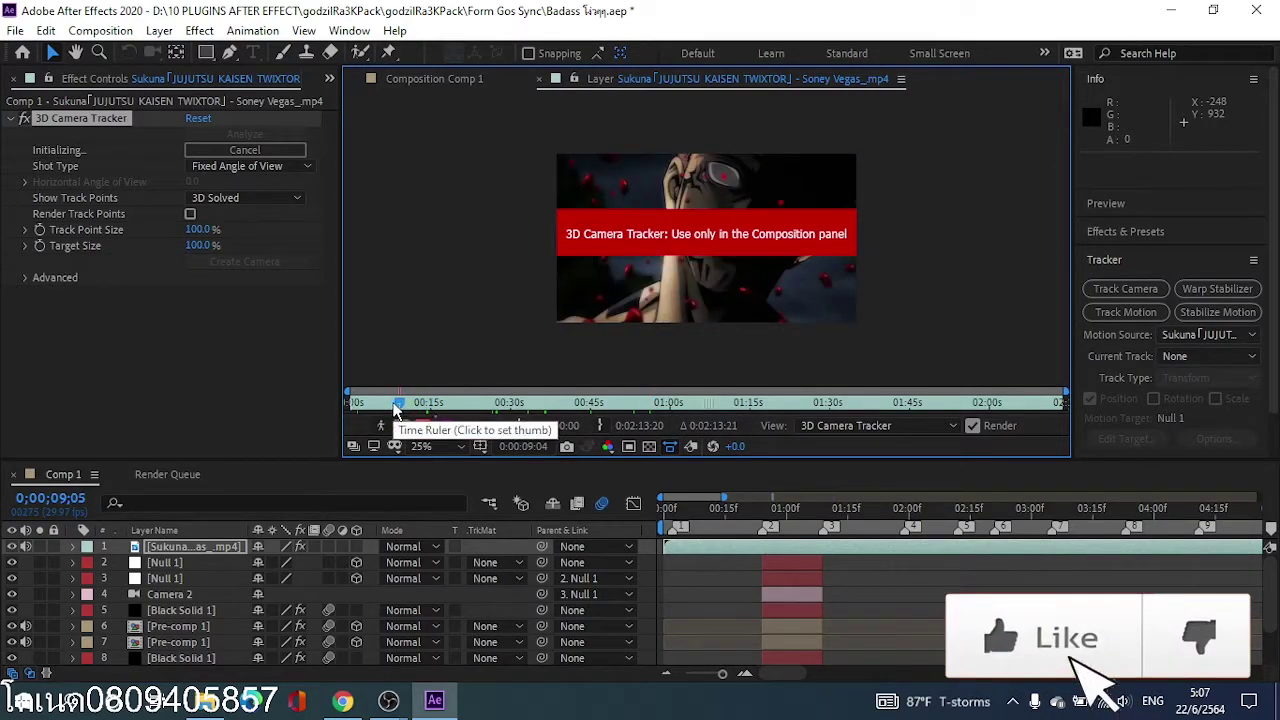
click(722, 402)
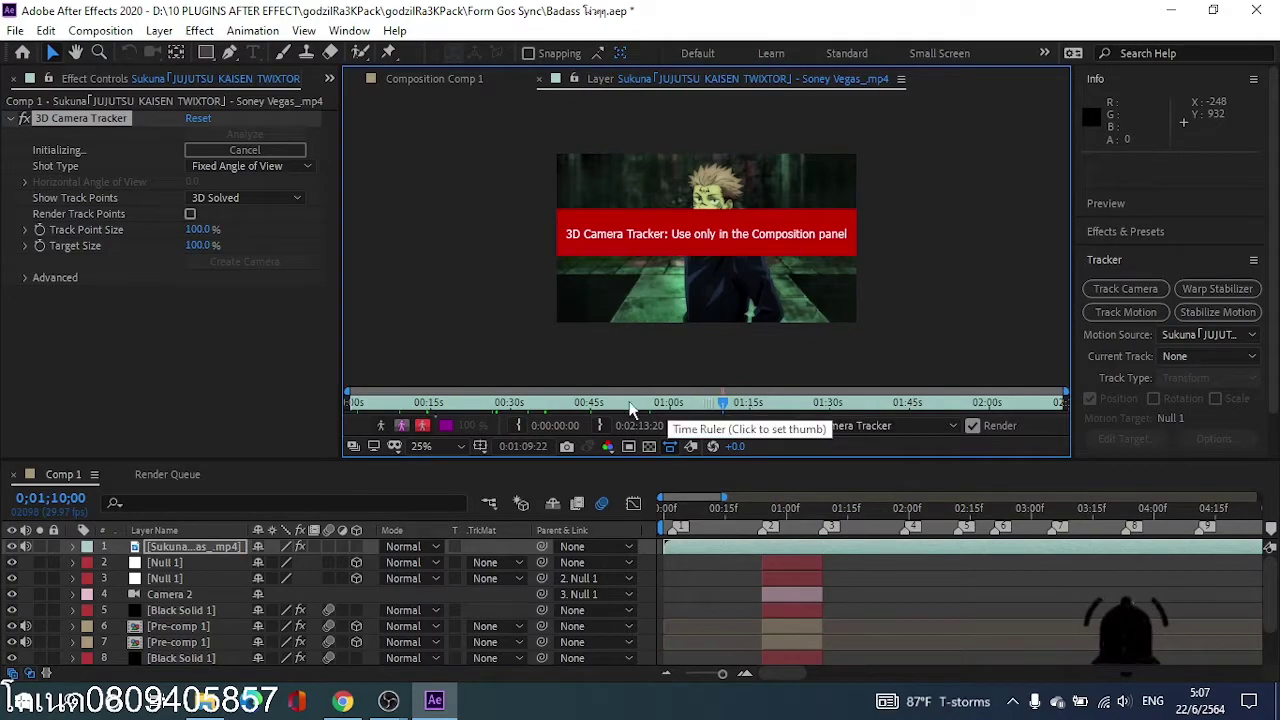
drag(349, 402, 722, 402)
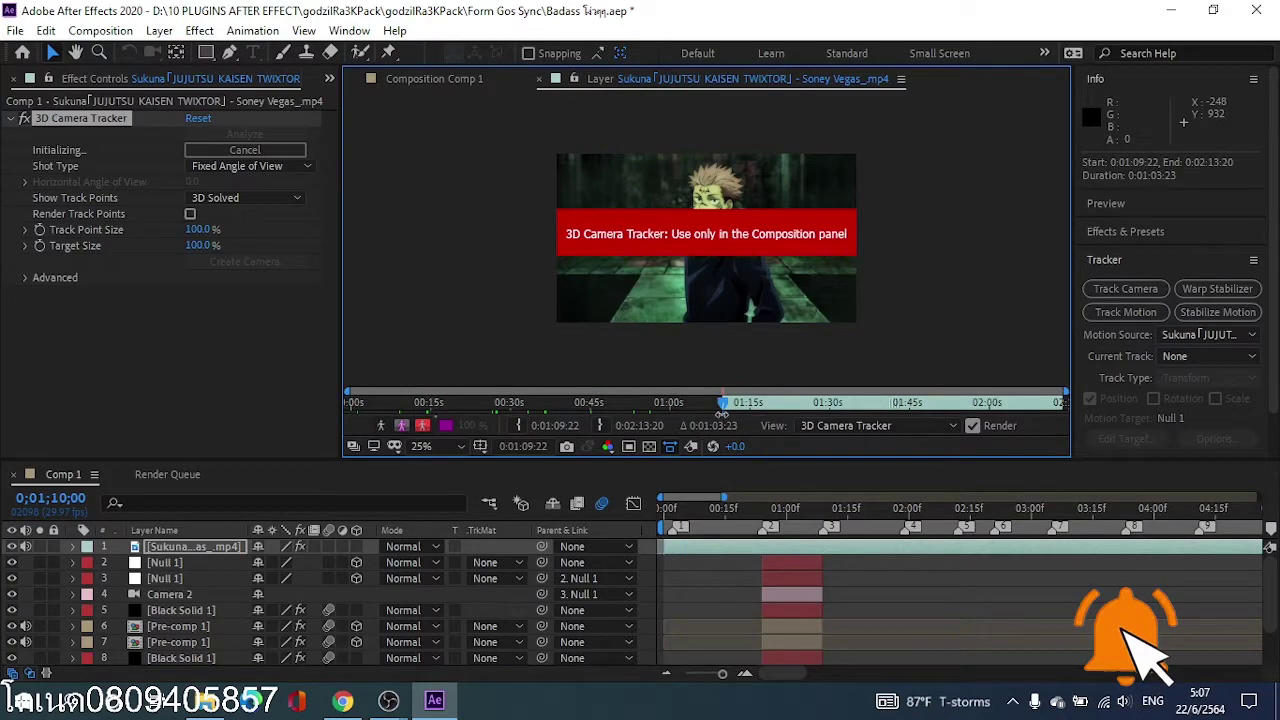
drag(1064, 402, 722, 402)
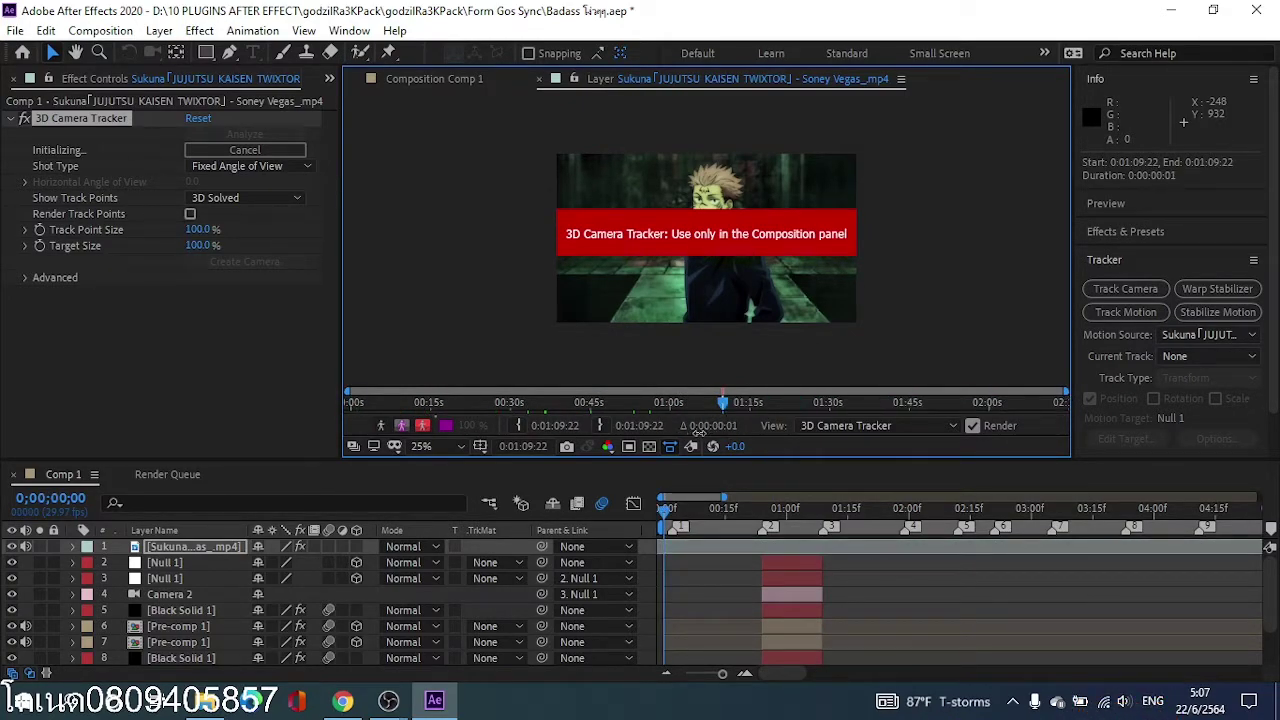
Step: Place the Sukuna clip on the timeline between markers 3 and 4, starting at 0;00;01;09, and save the project from the composition view
click(686, 545)
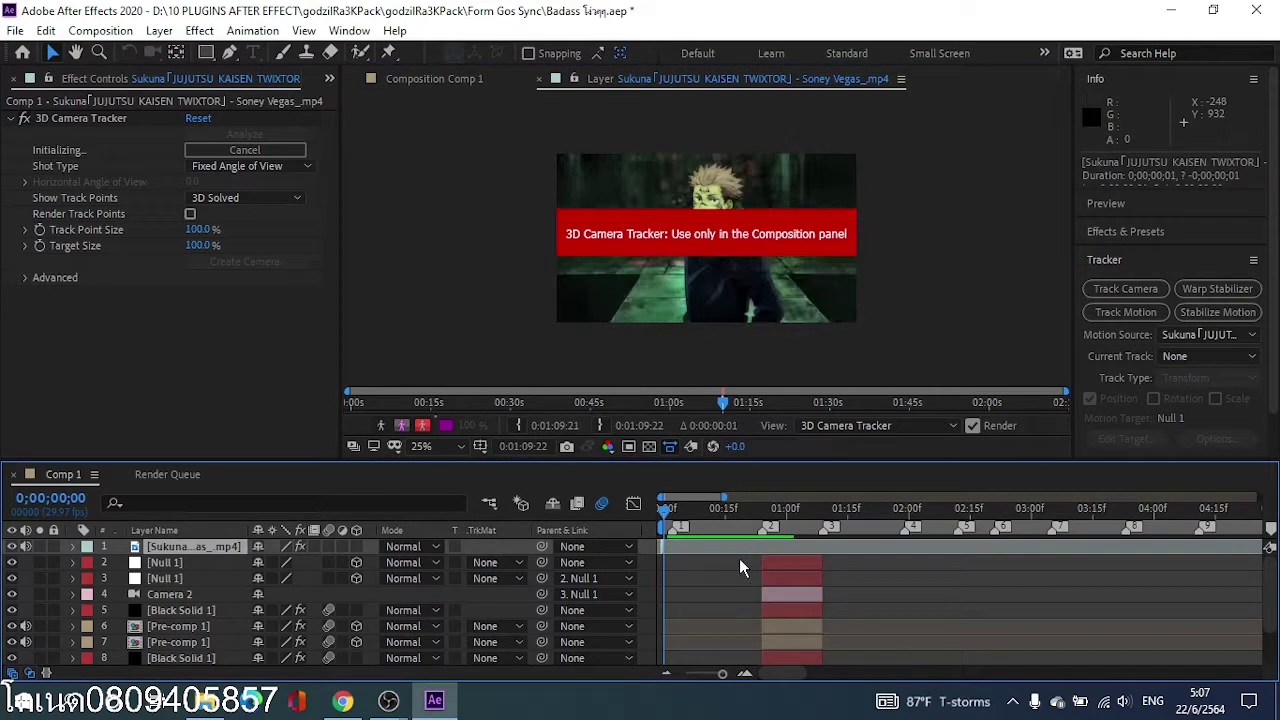
drag(668, 545, 826, 524)
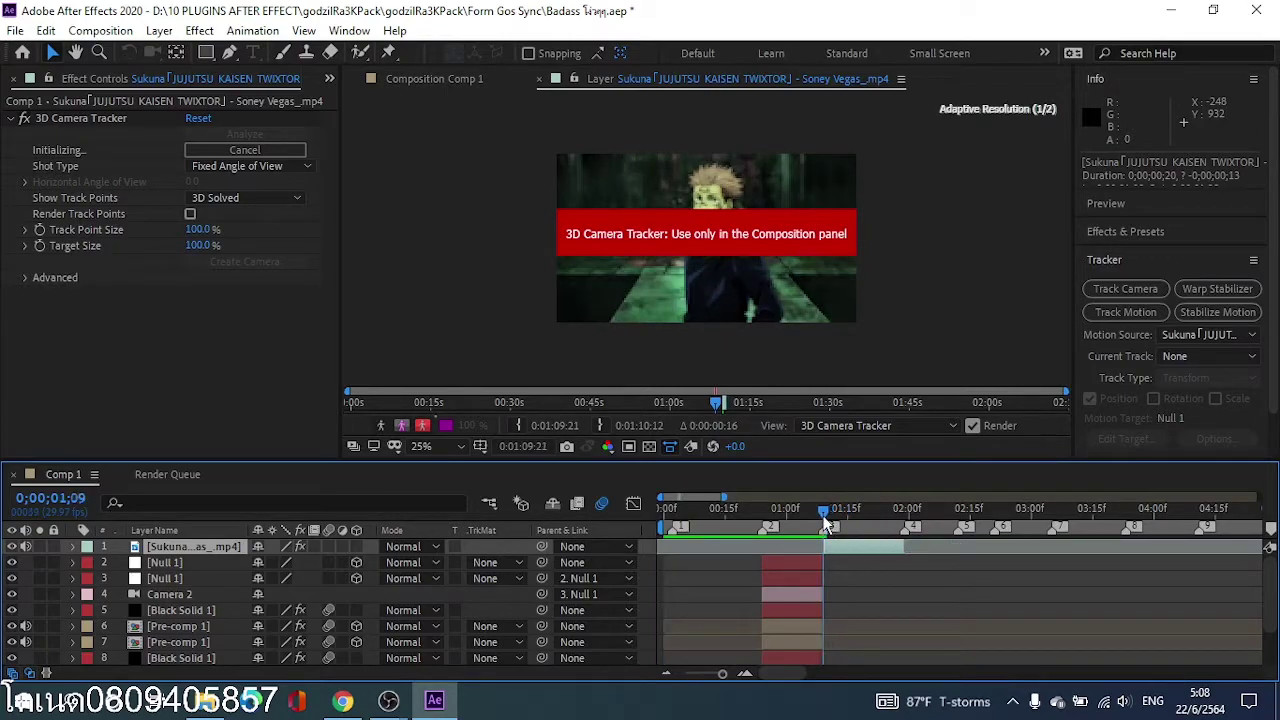
click(410, 75)
key(ctrl+s)
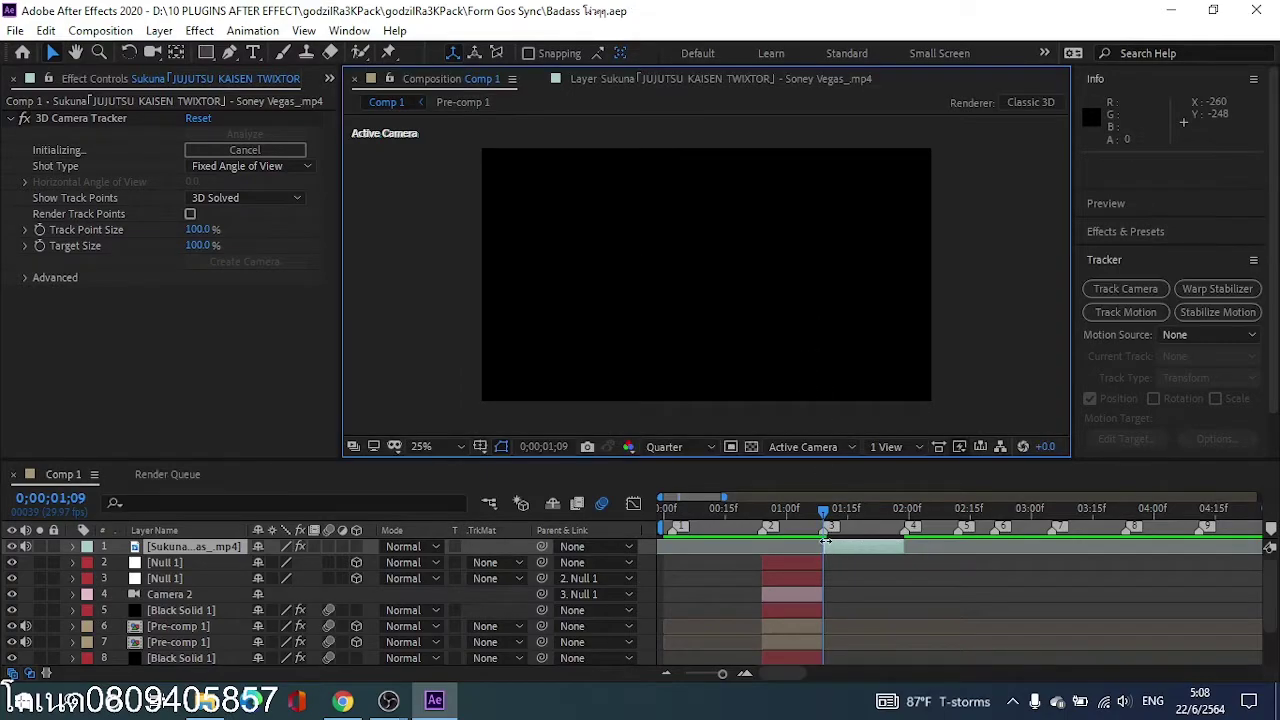
Step: Remove the 3D Camera Tracker effect from the Sukuna clip placed at marker 3 and save the project
drag(824, 515, 842, 518)
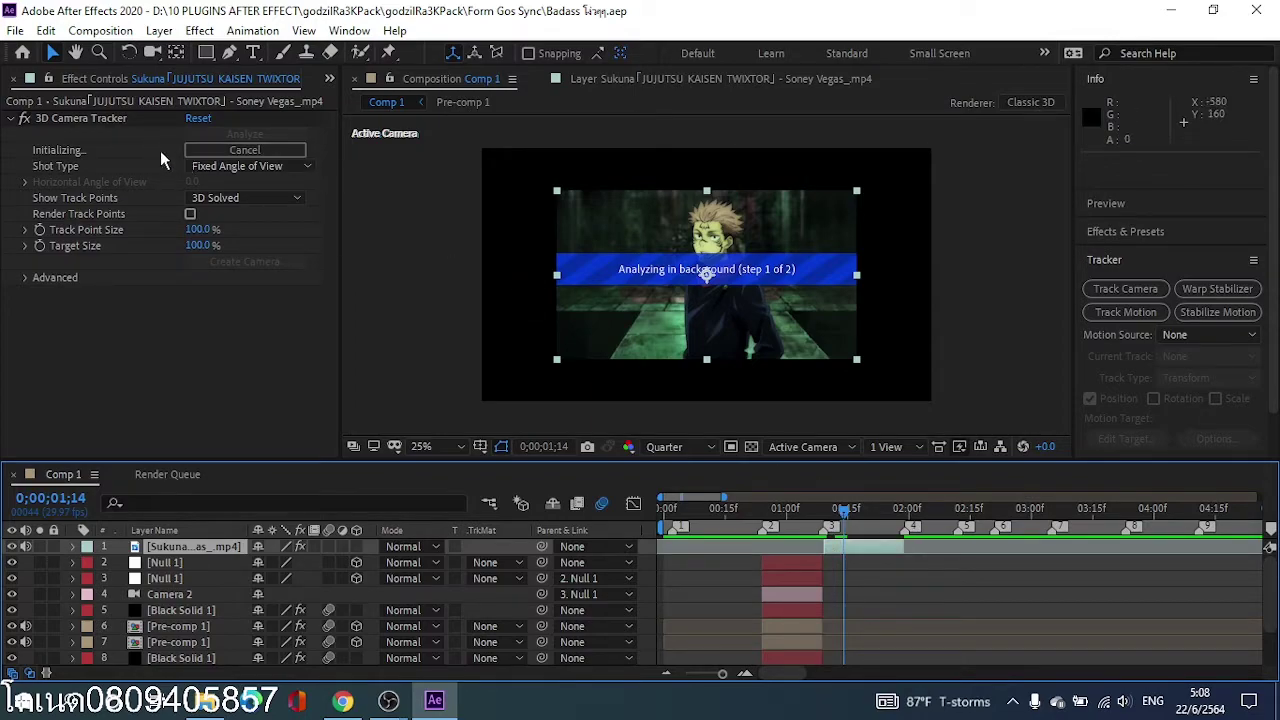
click(110, 119)
key(ctrl+s)
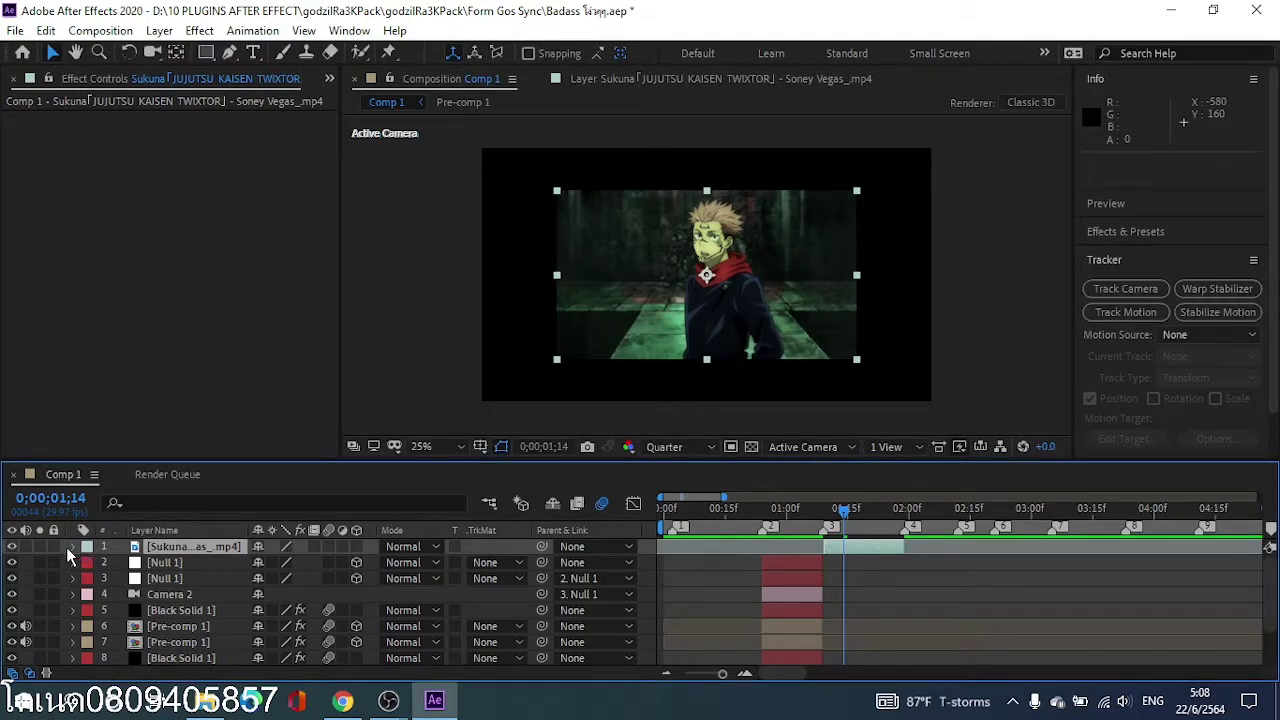
Step: Scale the Sukuna clip up proportionally until it almost fills the composition, leaving a thin border around it
click(70, 547)
click(90, 577)
drag(291, 622, 340, 623)
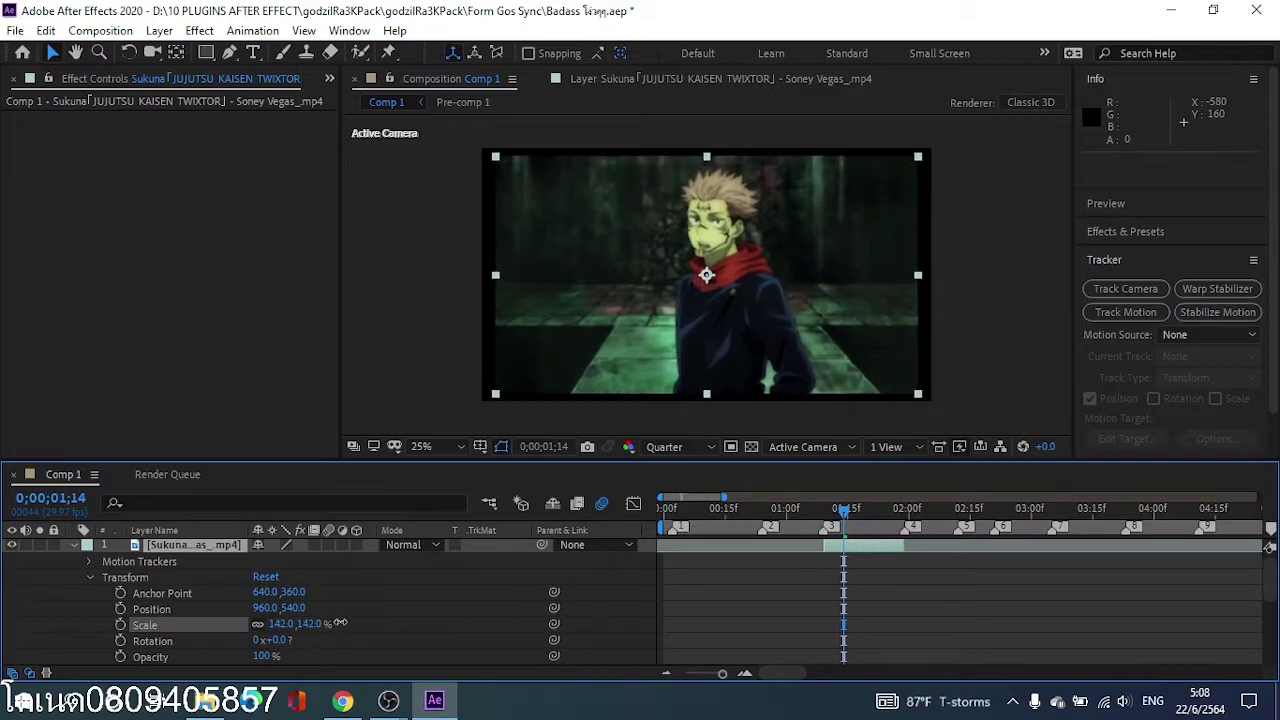
click(72, 545)
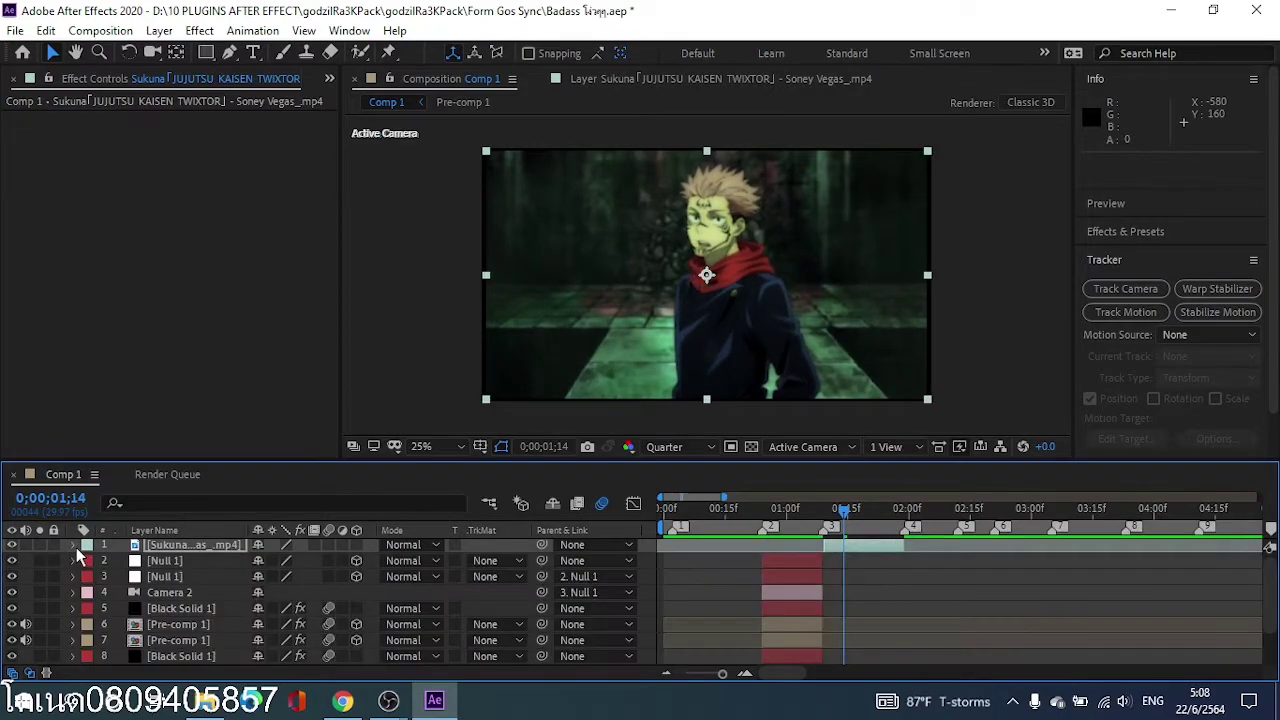
Step: Create a black 1920 x 1080 px solid layer named Black Solid 2 in the composition
right_click(495, 327)
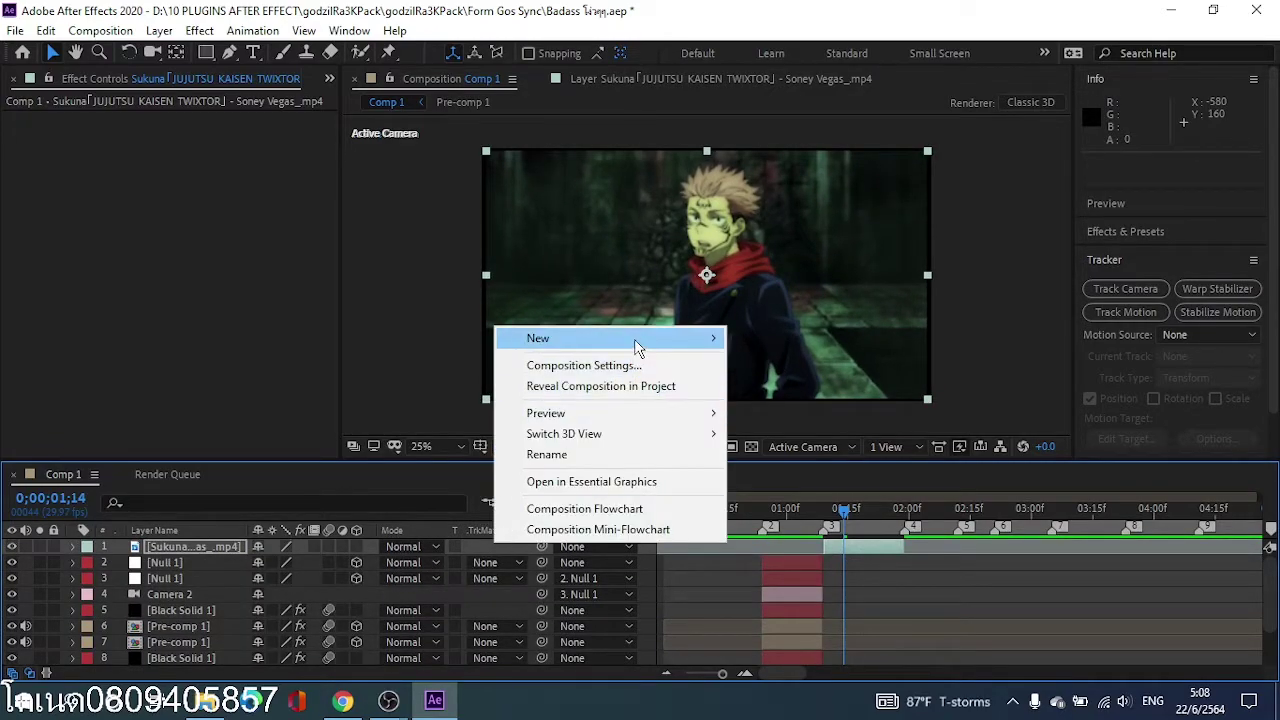
mouse_move(637, 344)
click(829, 388)
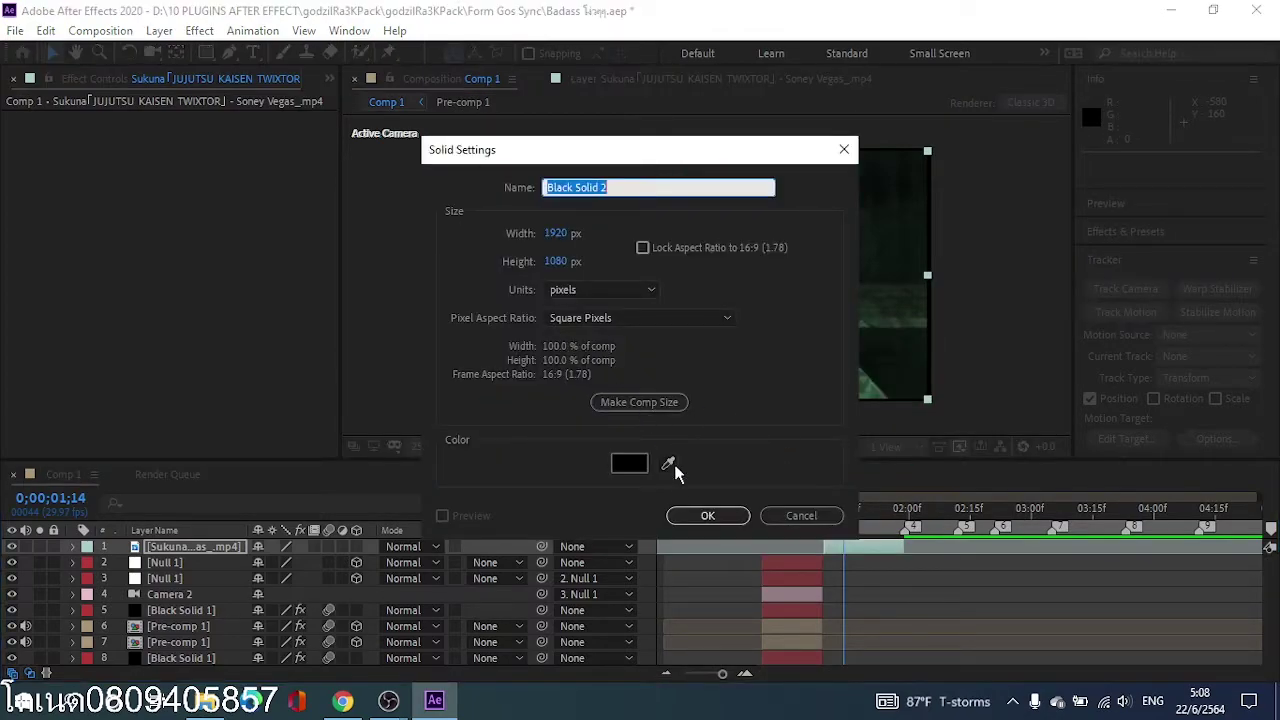
click(707, 516)
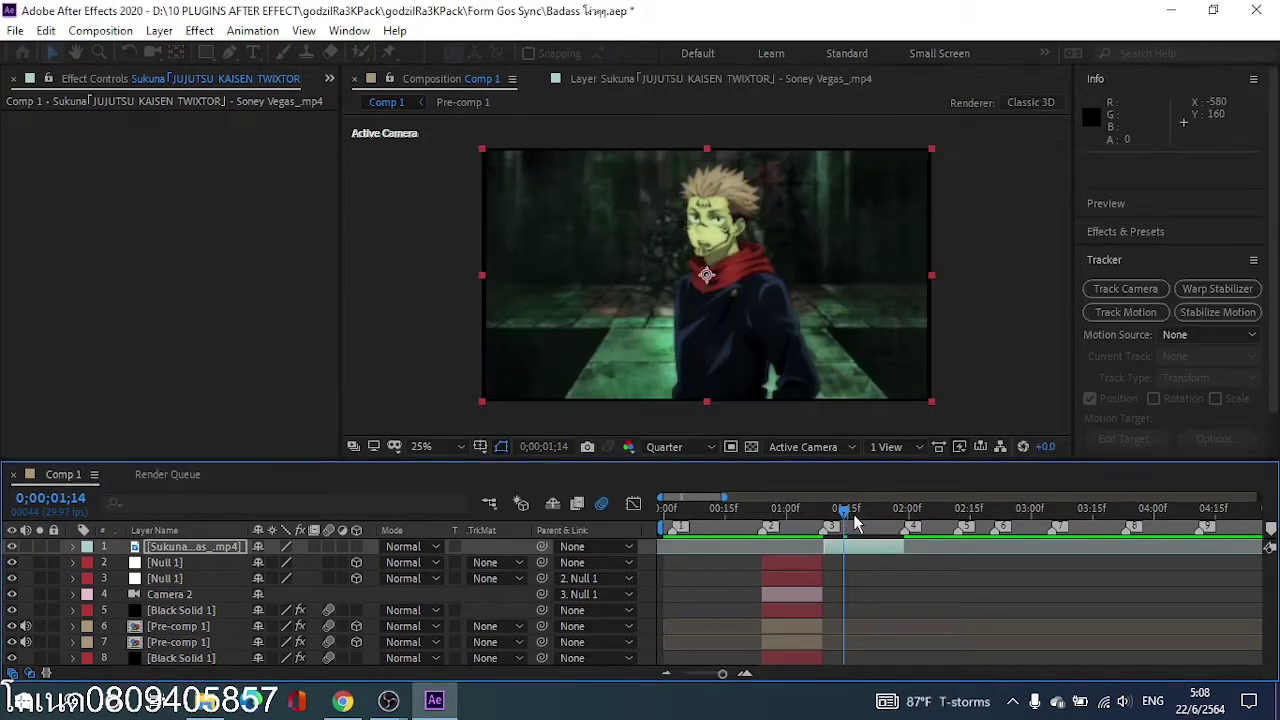
Step: Split Black Solid 2 at 0;00;01;09 and 0;00;01;29, and delete the piece after marker 4
drag(845, 512, 824, 514)
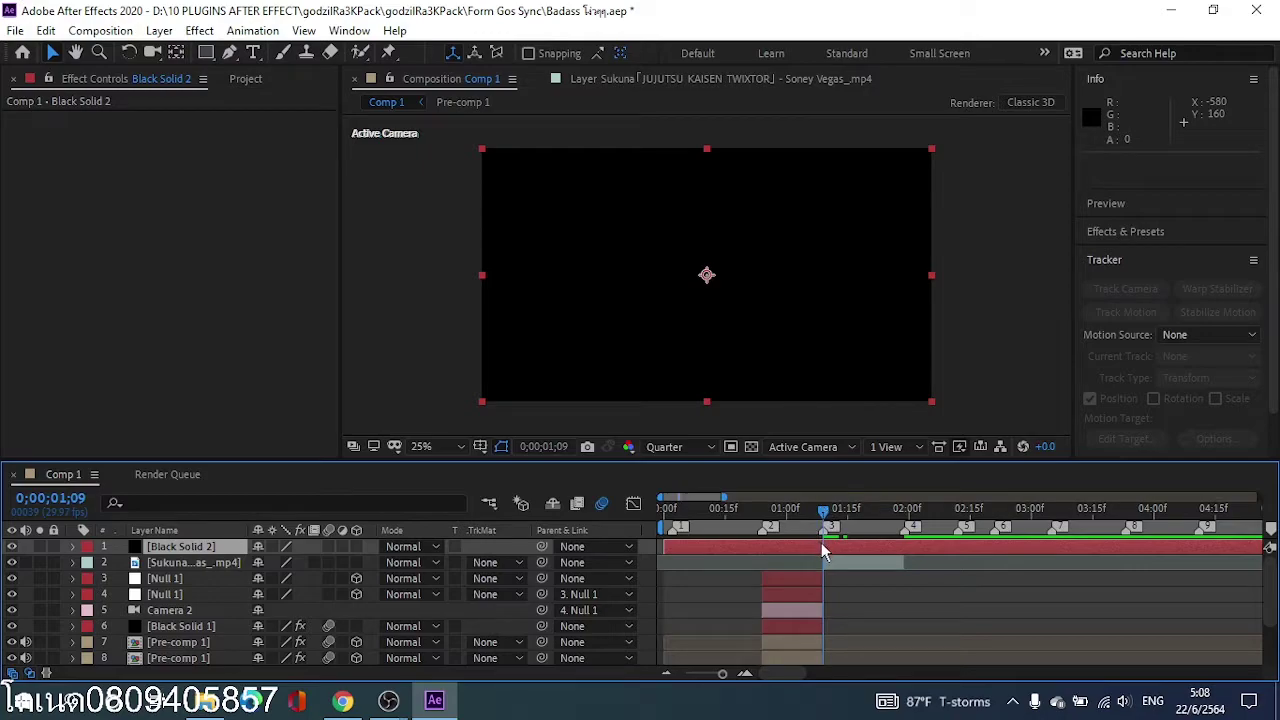
key(ctrl+shift+d)
click(905, 508)
key(ctrl+shift+d)
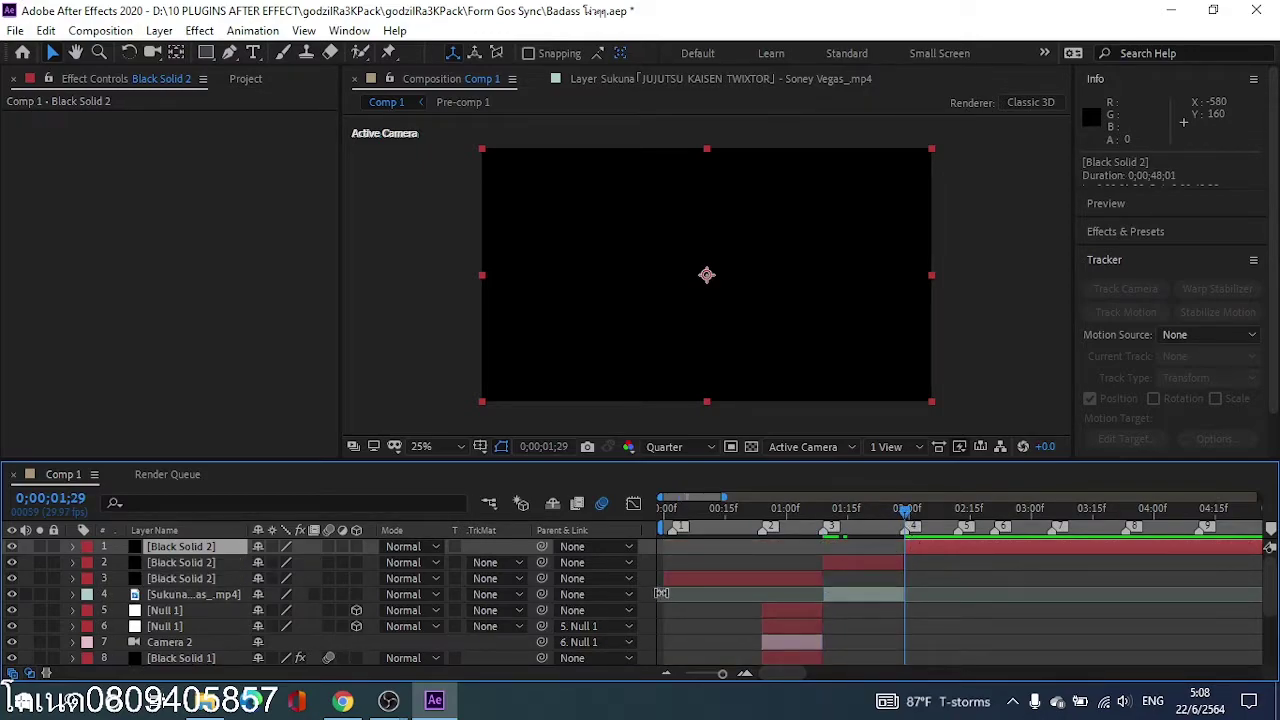
key(Delete)
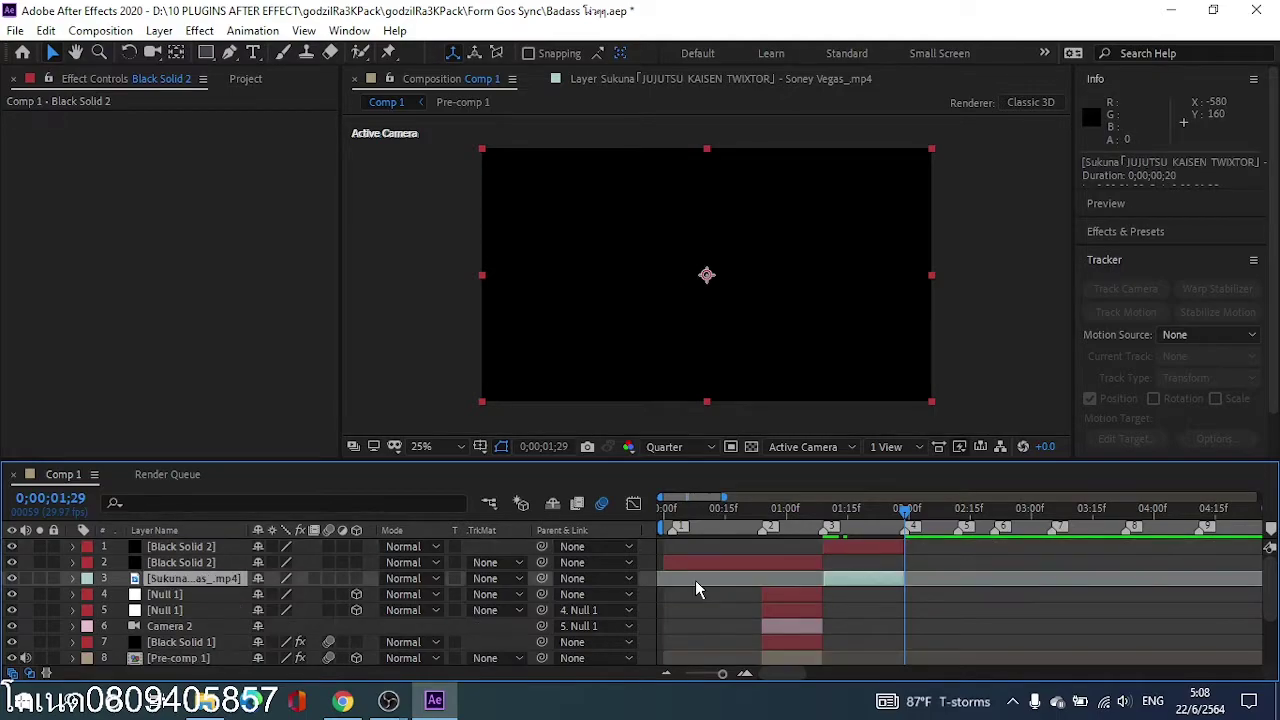
click(738, 562)
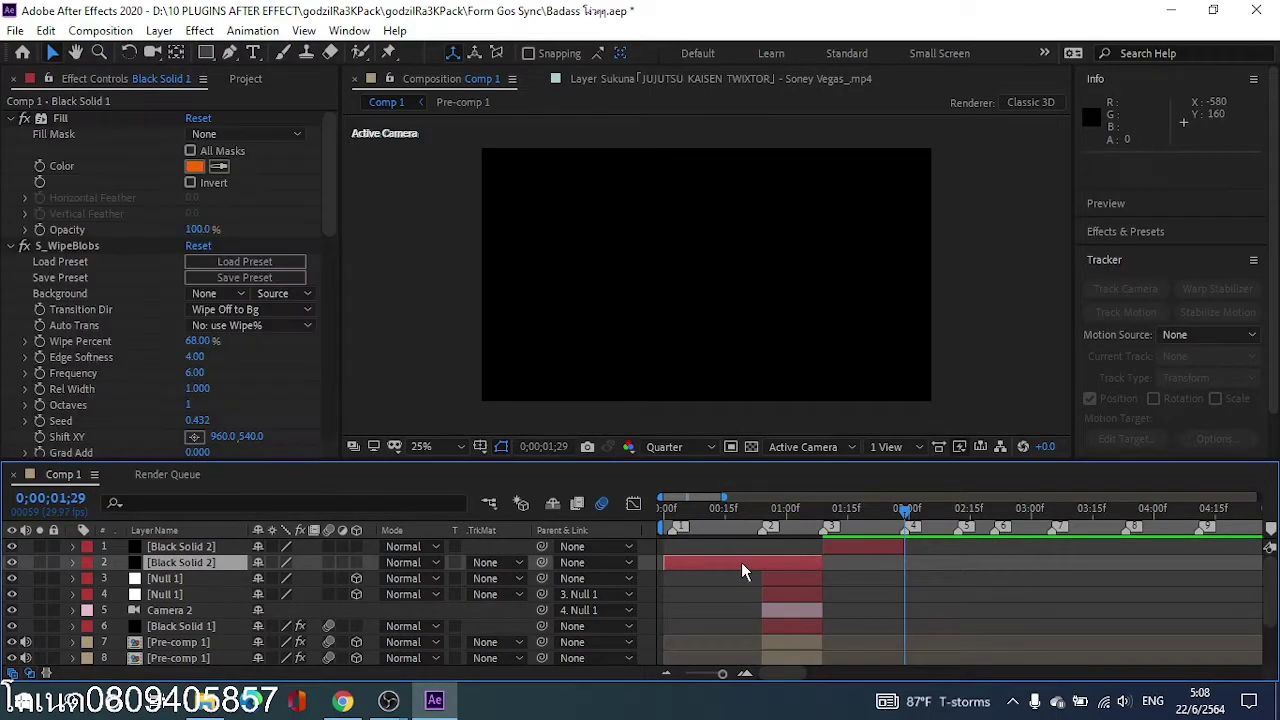
key(Delete)
click(848, 511)
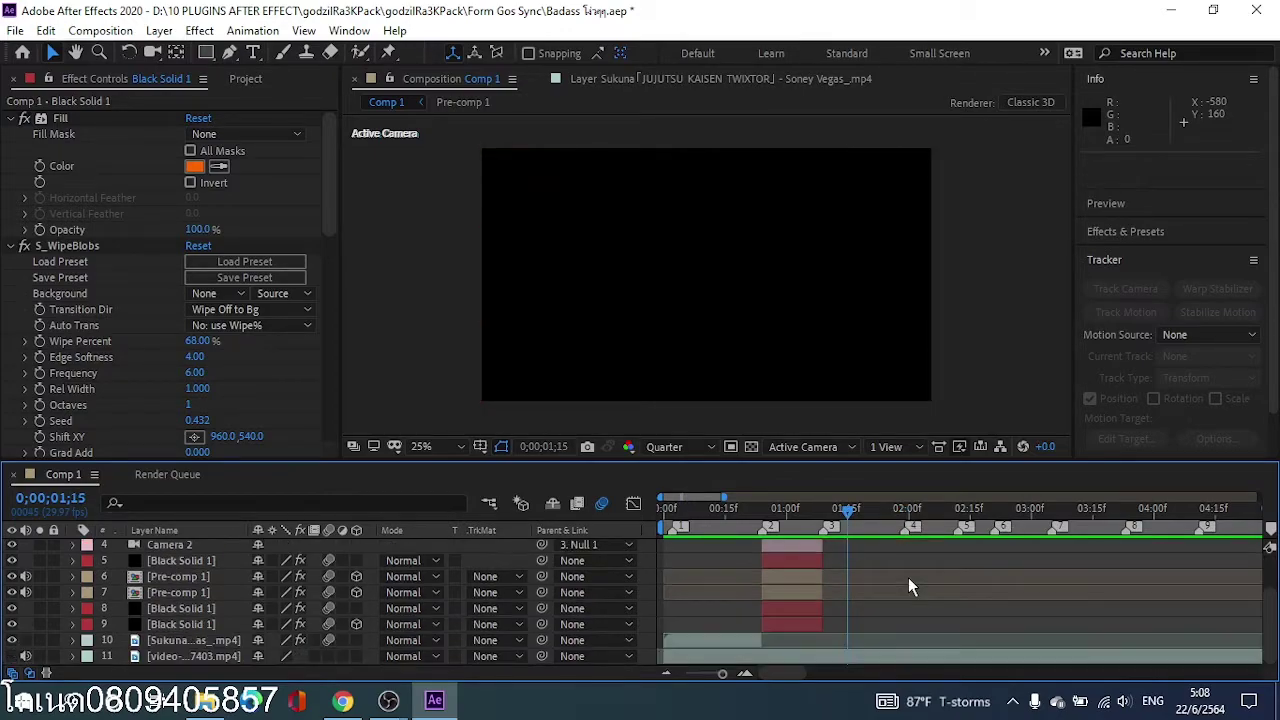
key(ctrl+z)
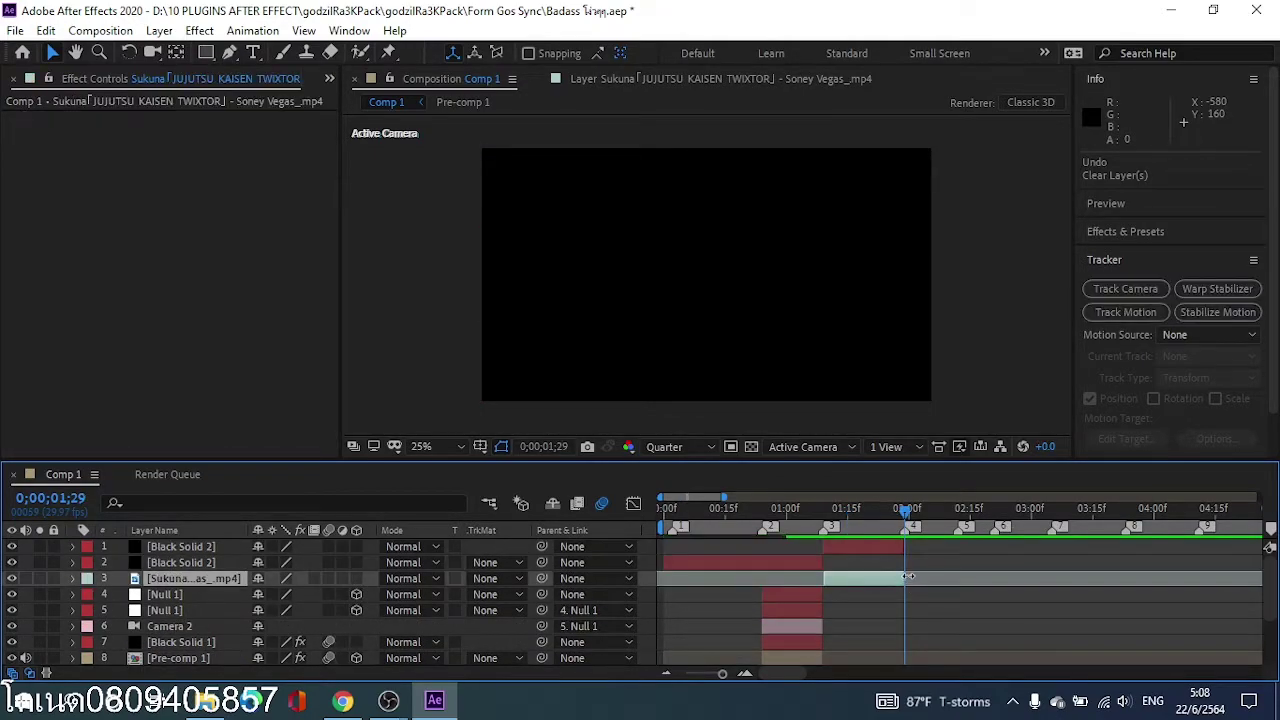
Step: Delete the Black Solid 2 piece that lies before marker 3 and save the project
click(785, 562)
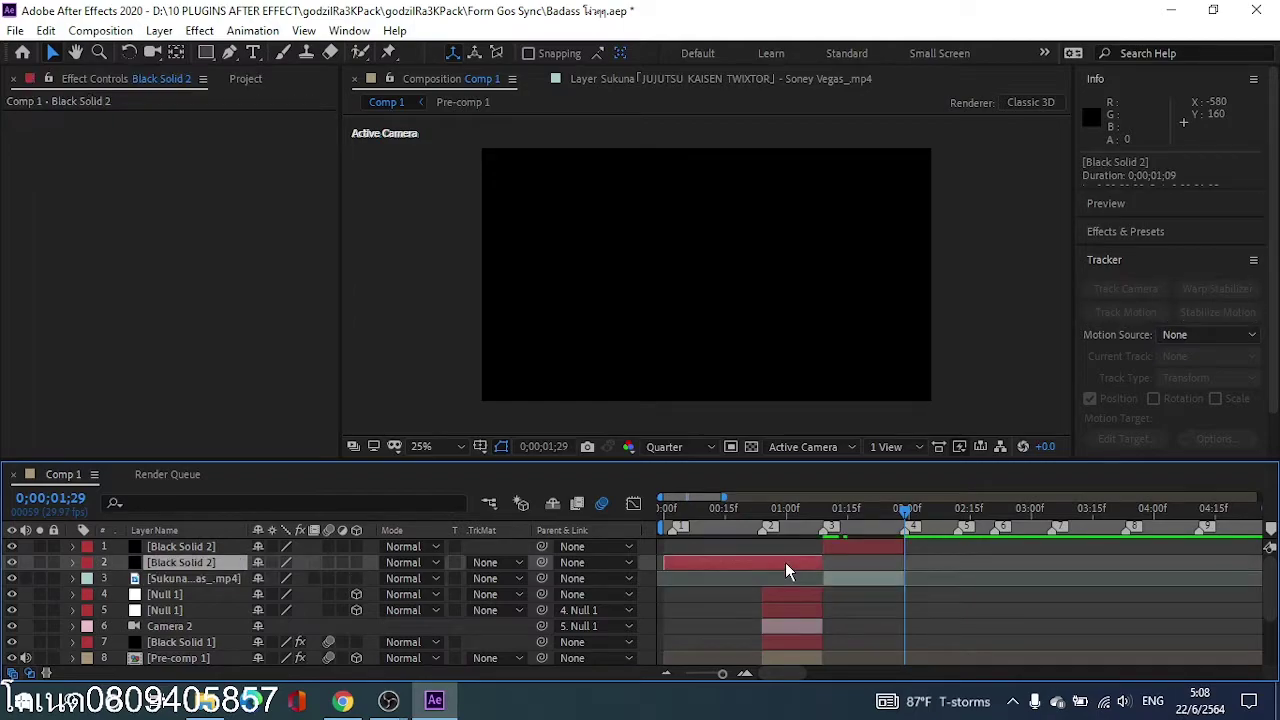
key(Delete)
key(ctrl+s)
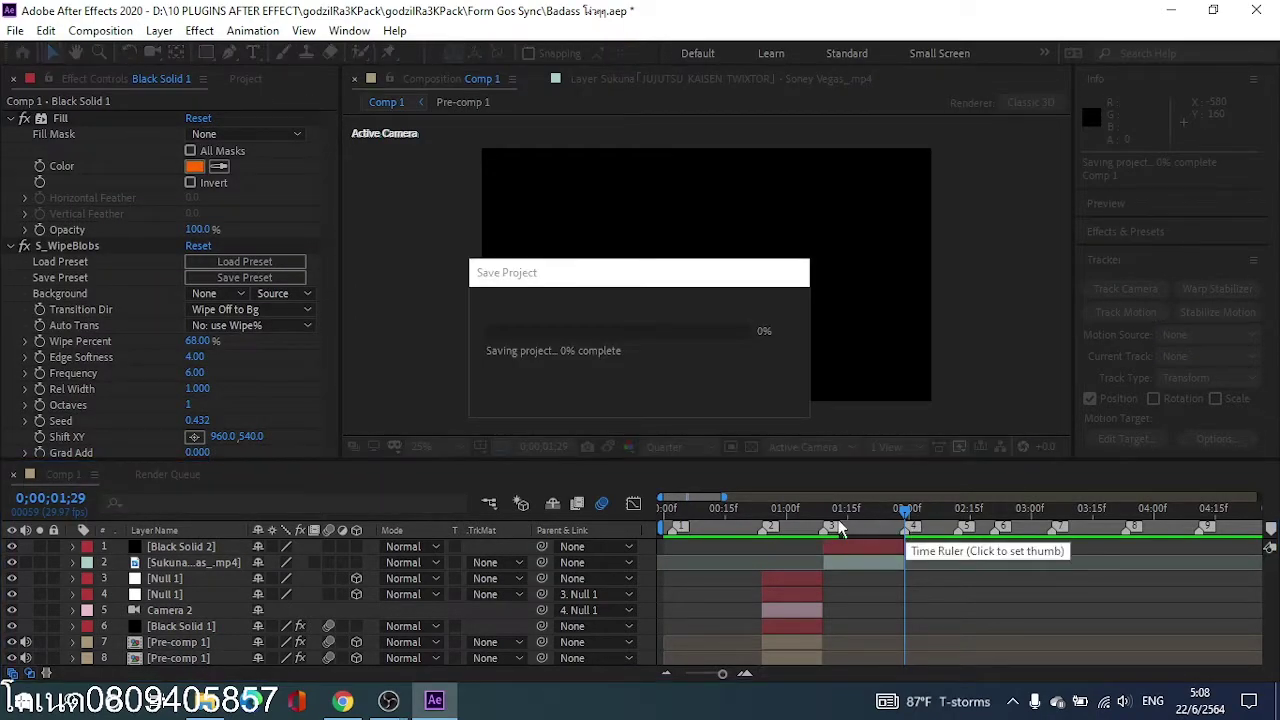
Step: Move the Black Solid 2 layer directly below the Sukuna clip with the playhead at 0;00;01;09
click(827, 514)
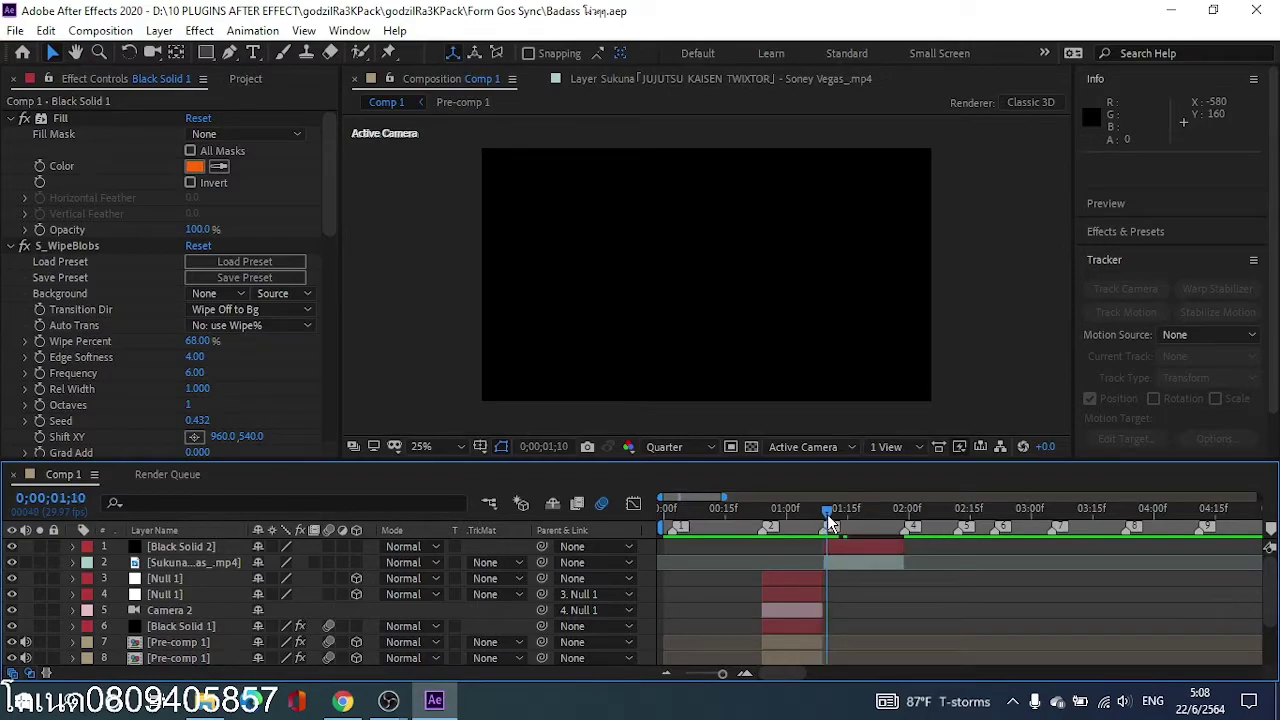
click(825, 513)
drag(195, 546, 200, 578)
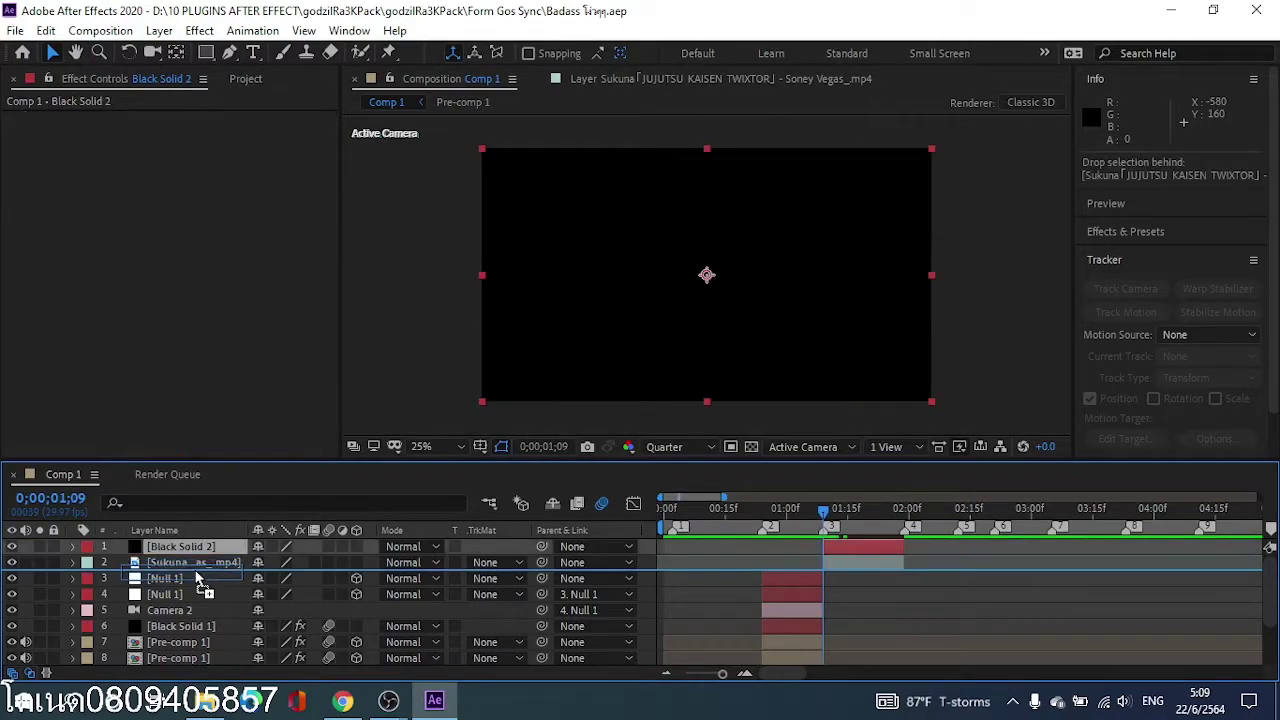
Step: Search the effects for "Fill" and apply the Fill effect to Black Solid 2, previewing the frame at 0;00;01;19
click(1152, 238)
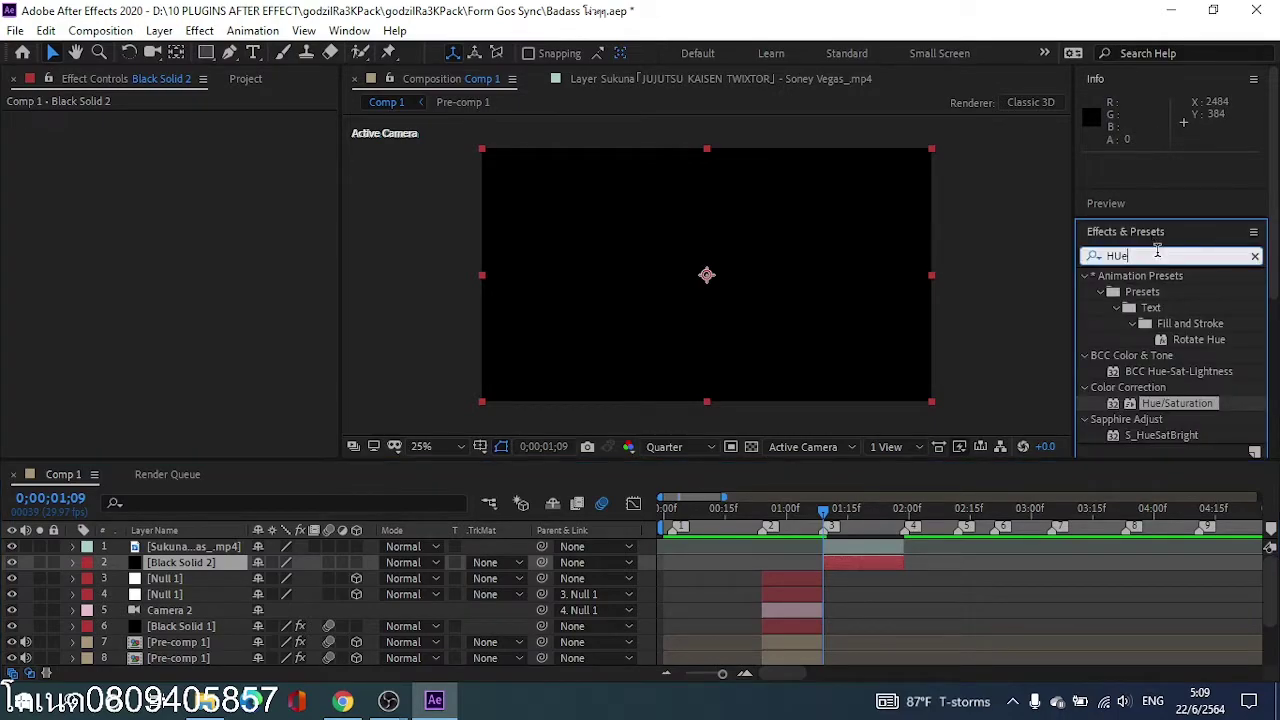
click(866, 521)
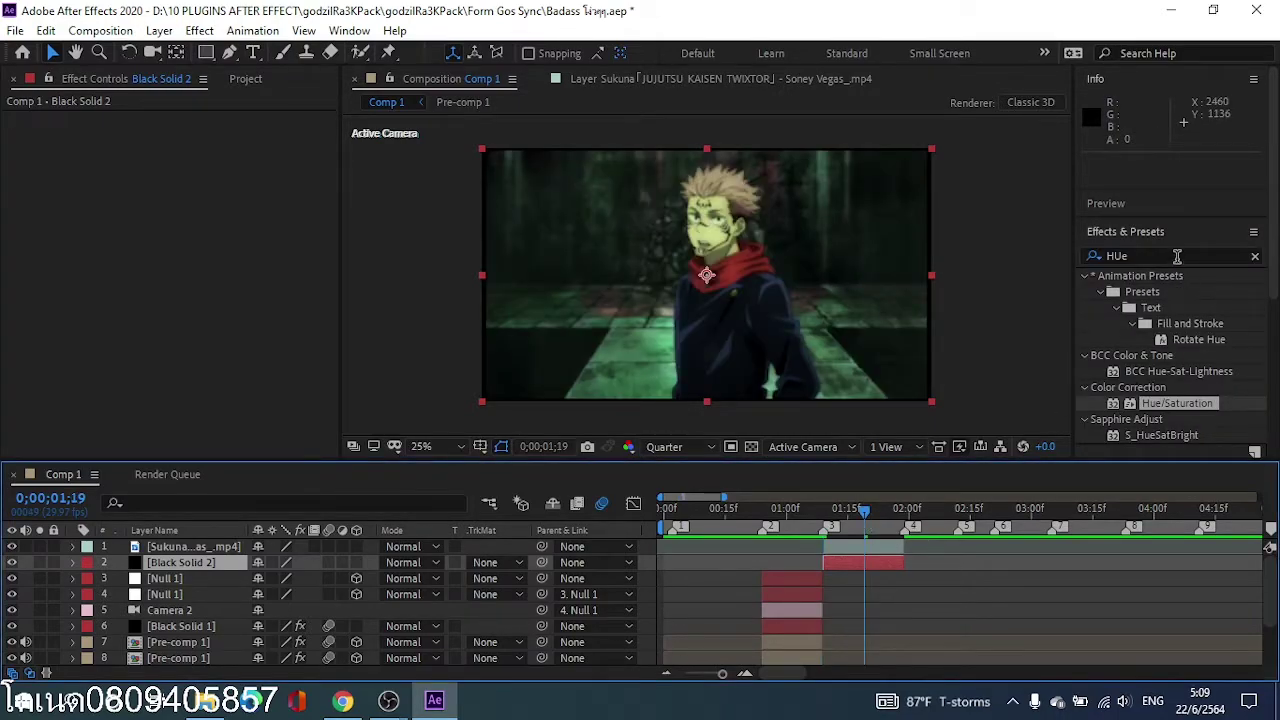
click(1141, 257)
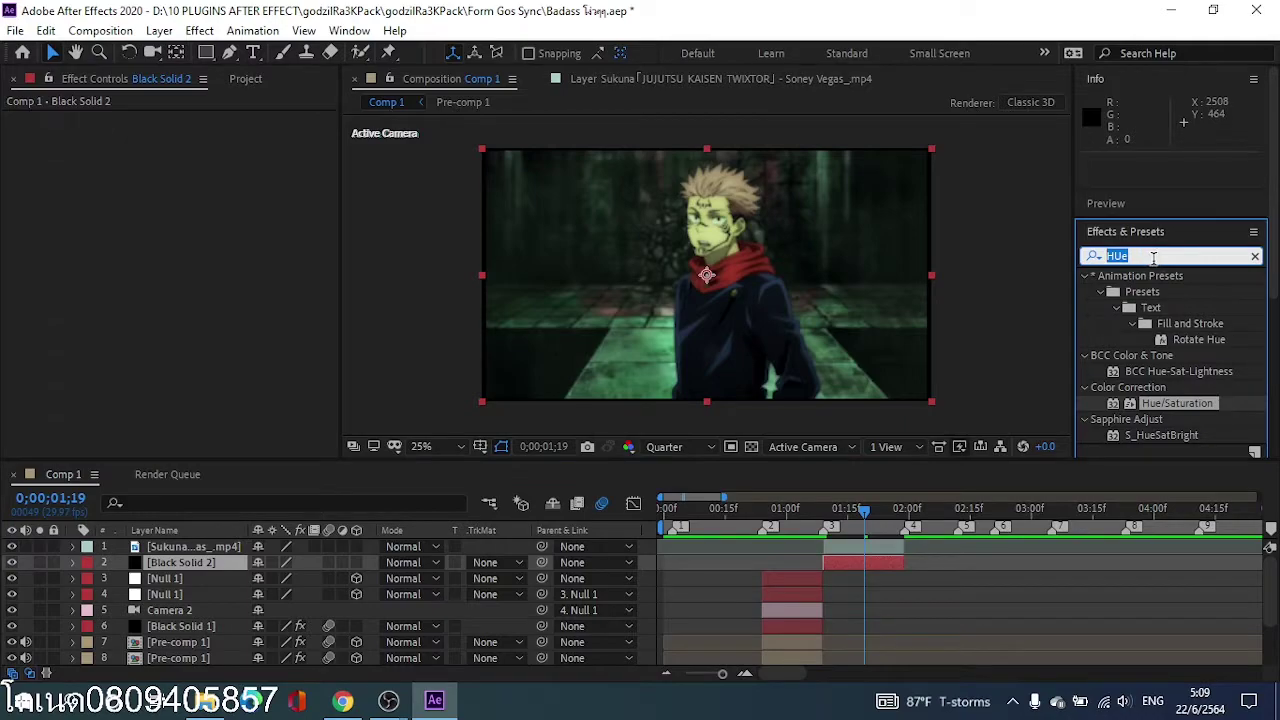
text(Fill)
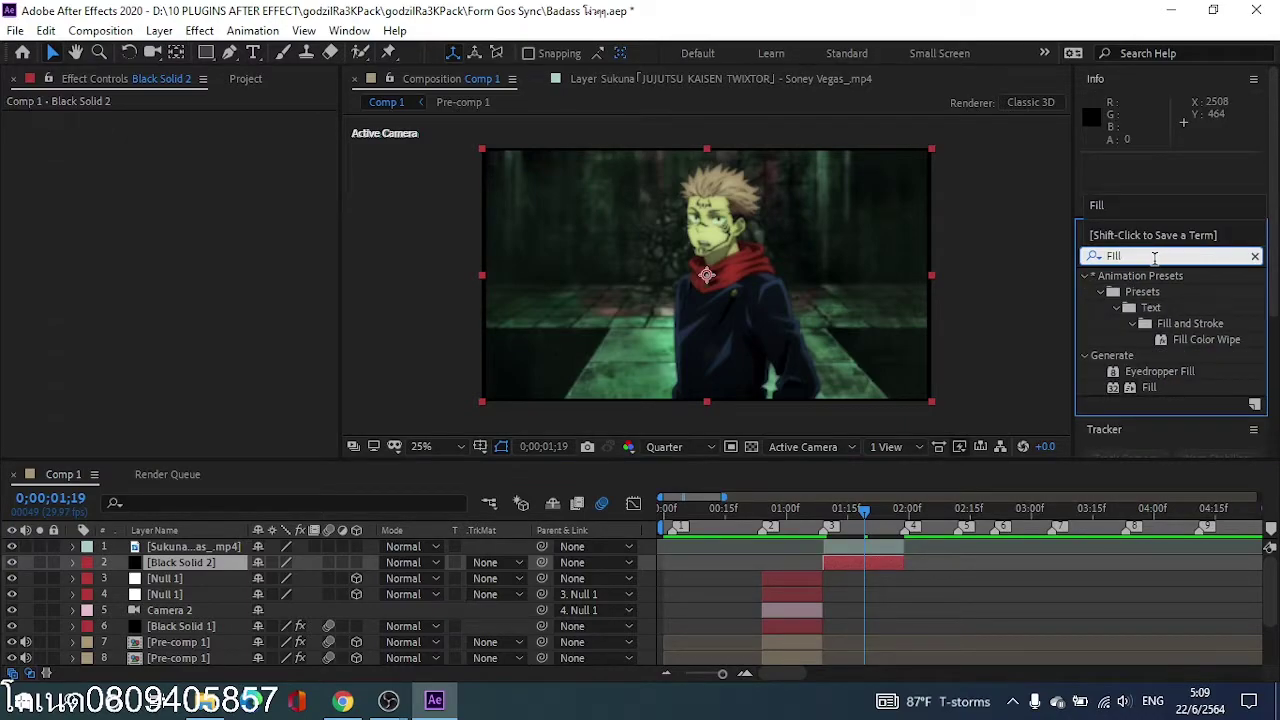
drag(1155, 389, 867, 561)
click(867, 562)
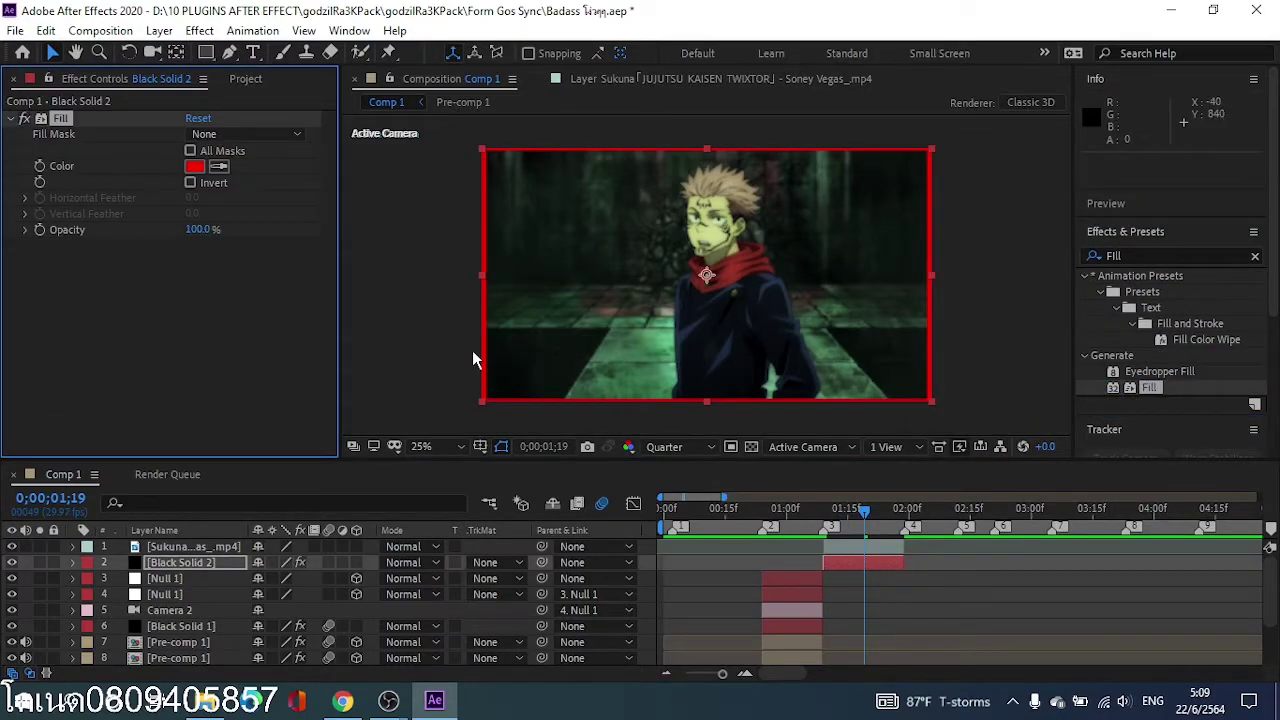
Step: Change the Fill color of Black Solid 2 to orange, so the border around the clip matches
click(194, 166)
drag(678, 440, 678, 454)
click(827, 234)
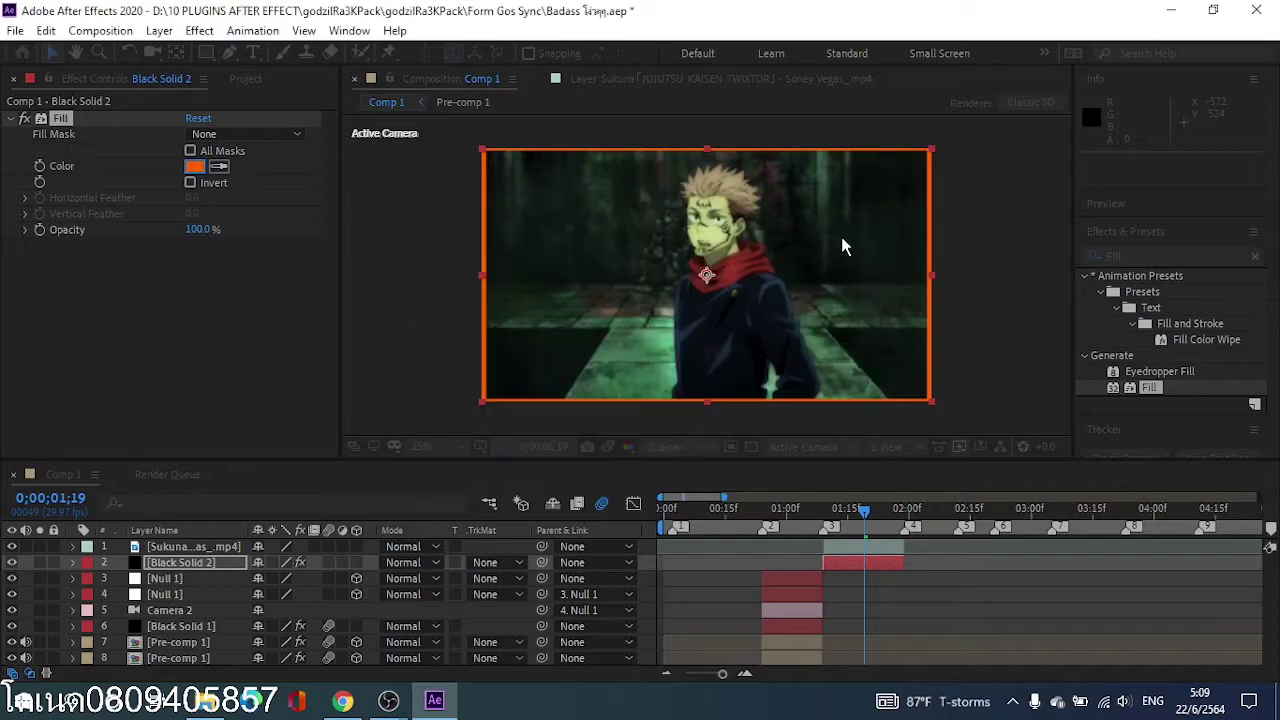
Step: Search the effects for "gradi" and apply the Gradient Ramp effect to Black Solid 2
click(1166, 257)
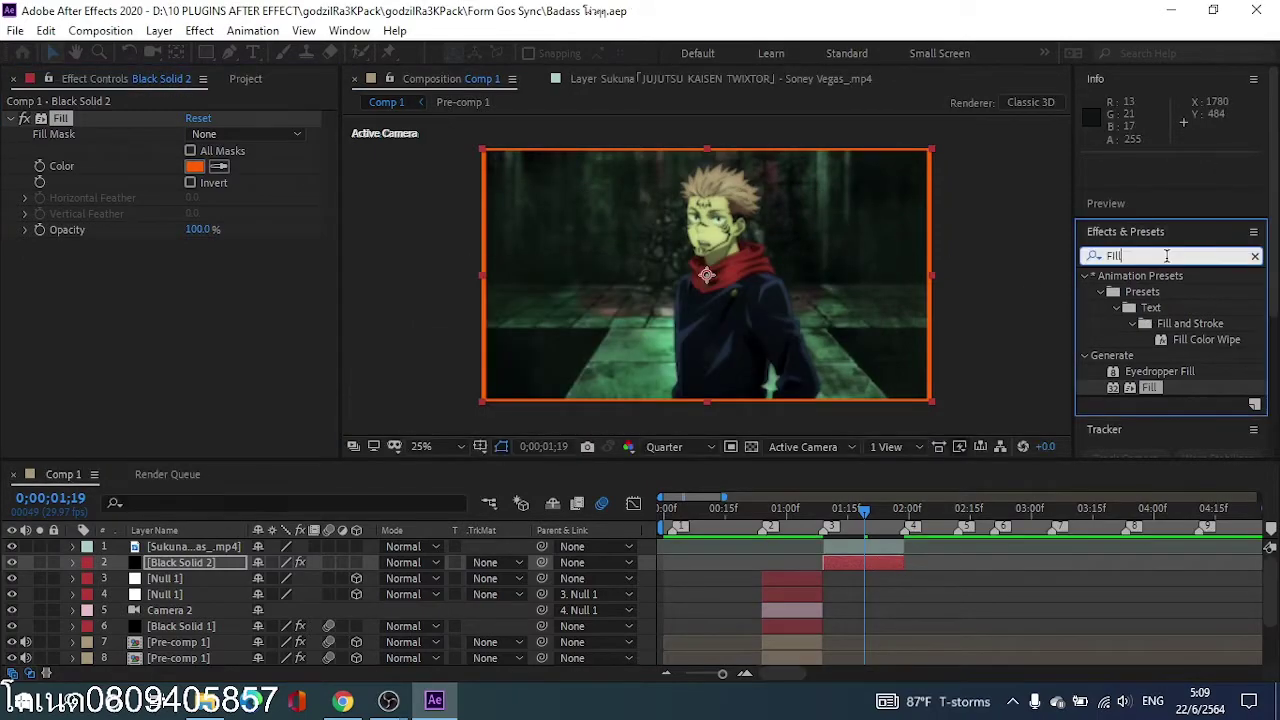
key(ctrl+a)
key(BackSpace)
text(F)
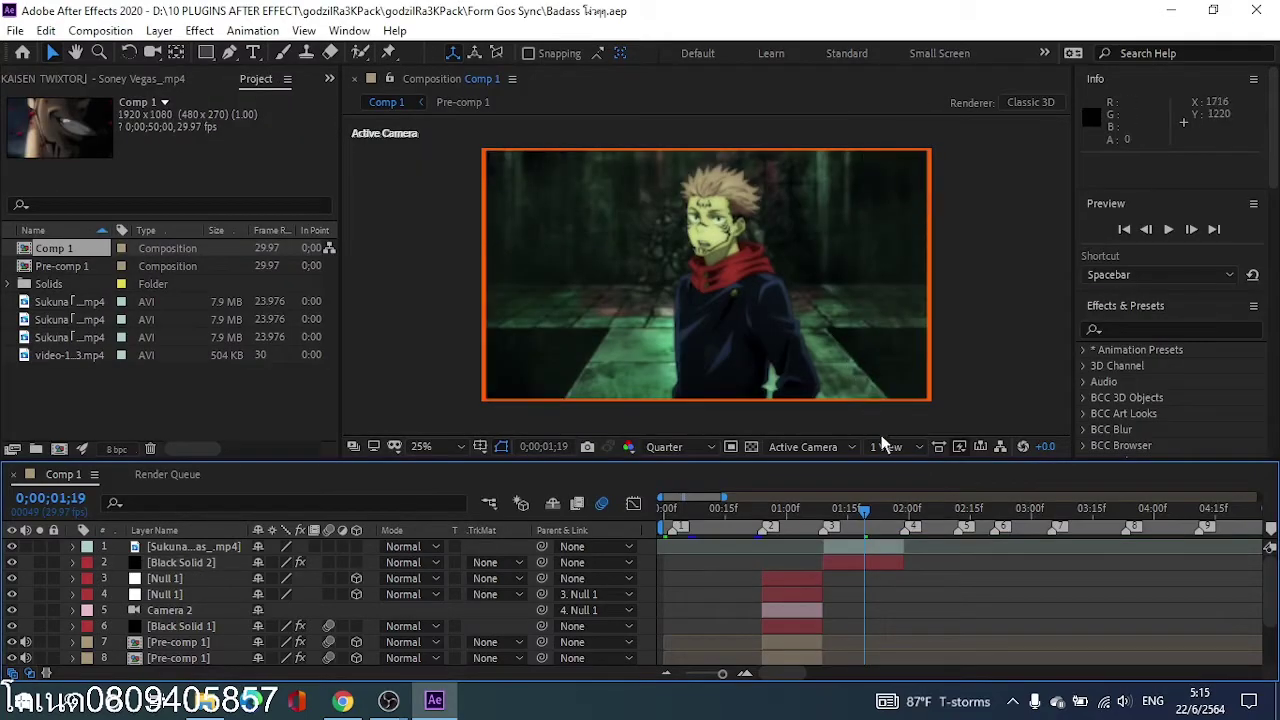
click(1134, 329)
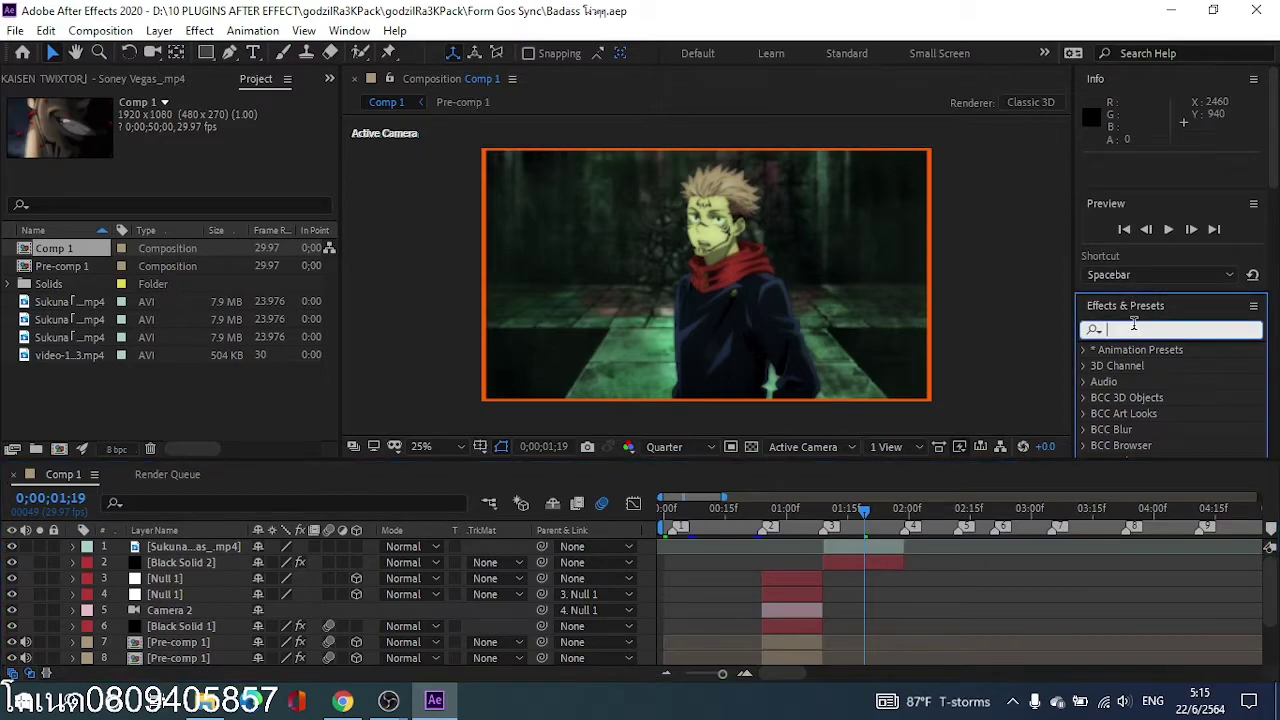
text(gra)
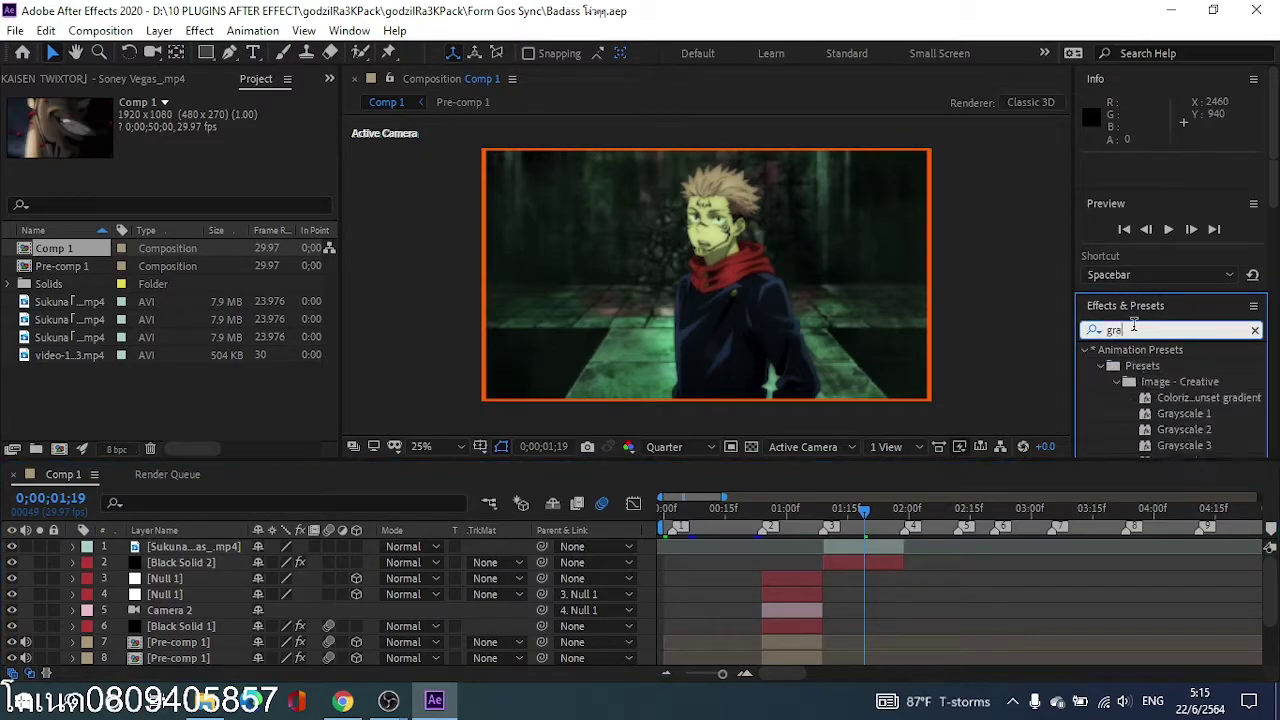
text(dina)
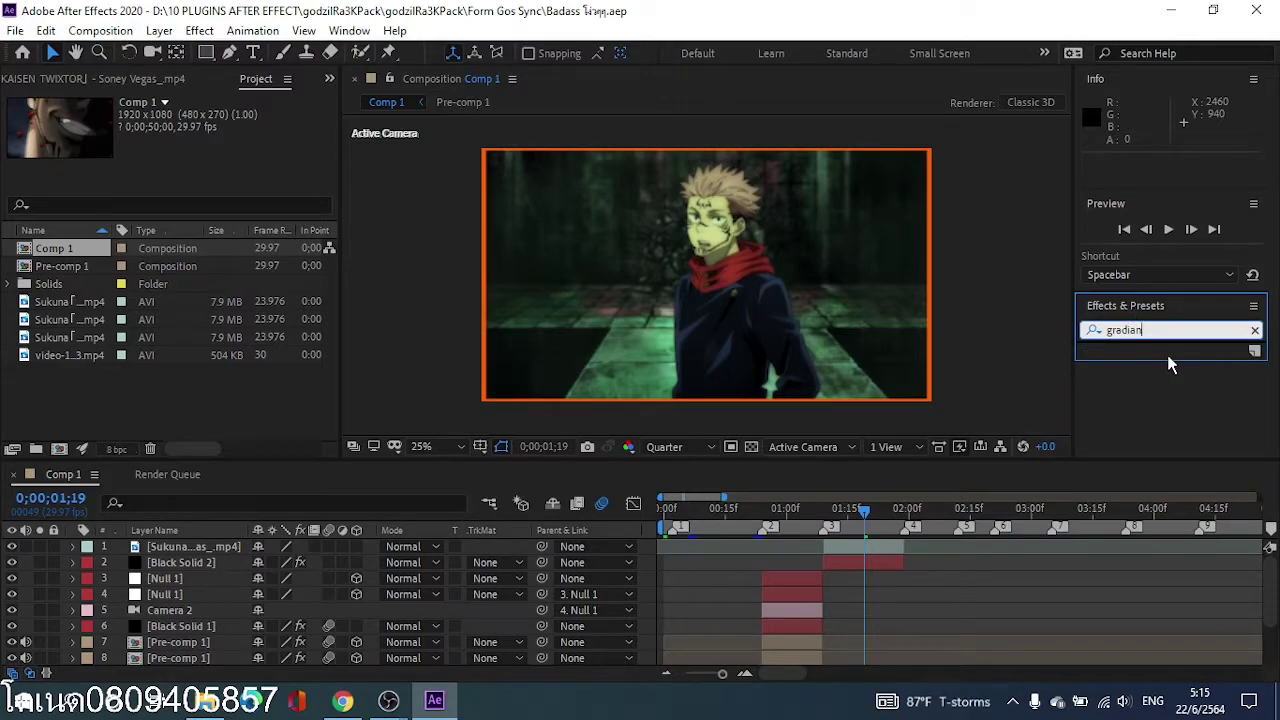
key(BackSpace)
key(BackSpace)
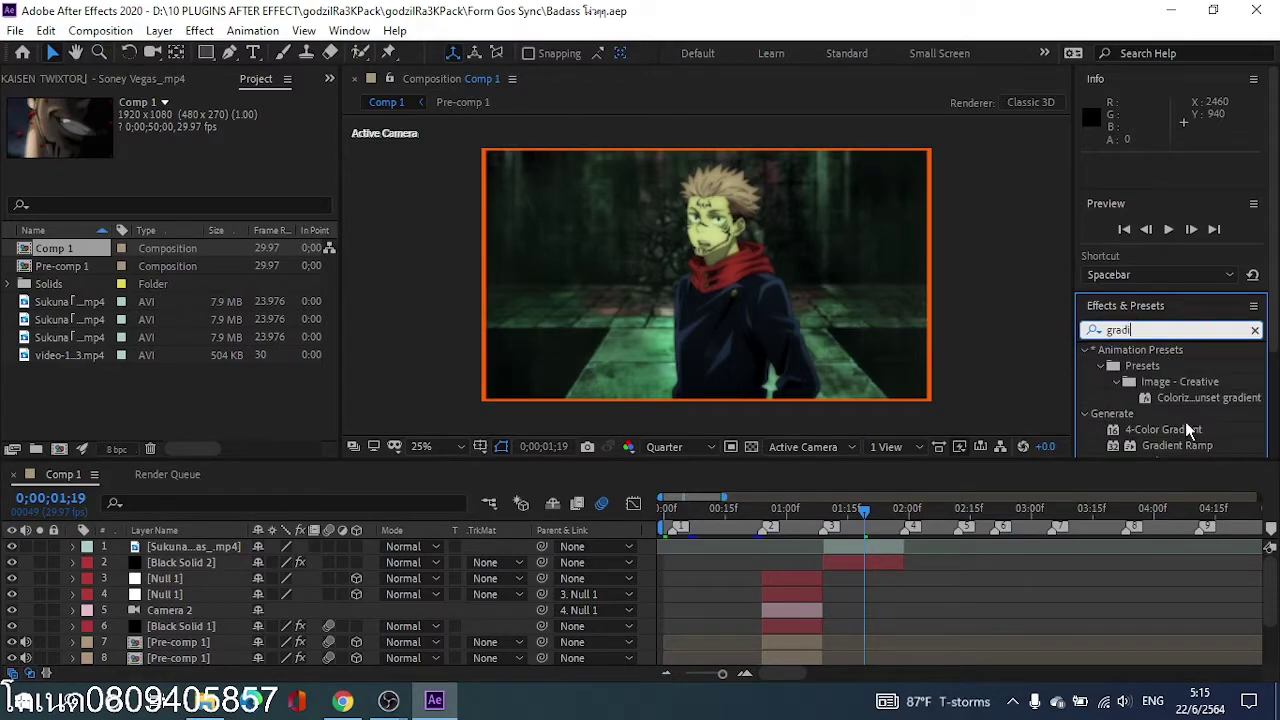
drag(1180, 447, 862, 570)
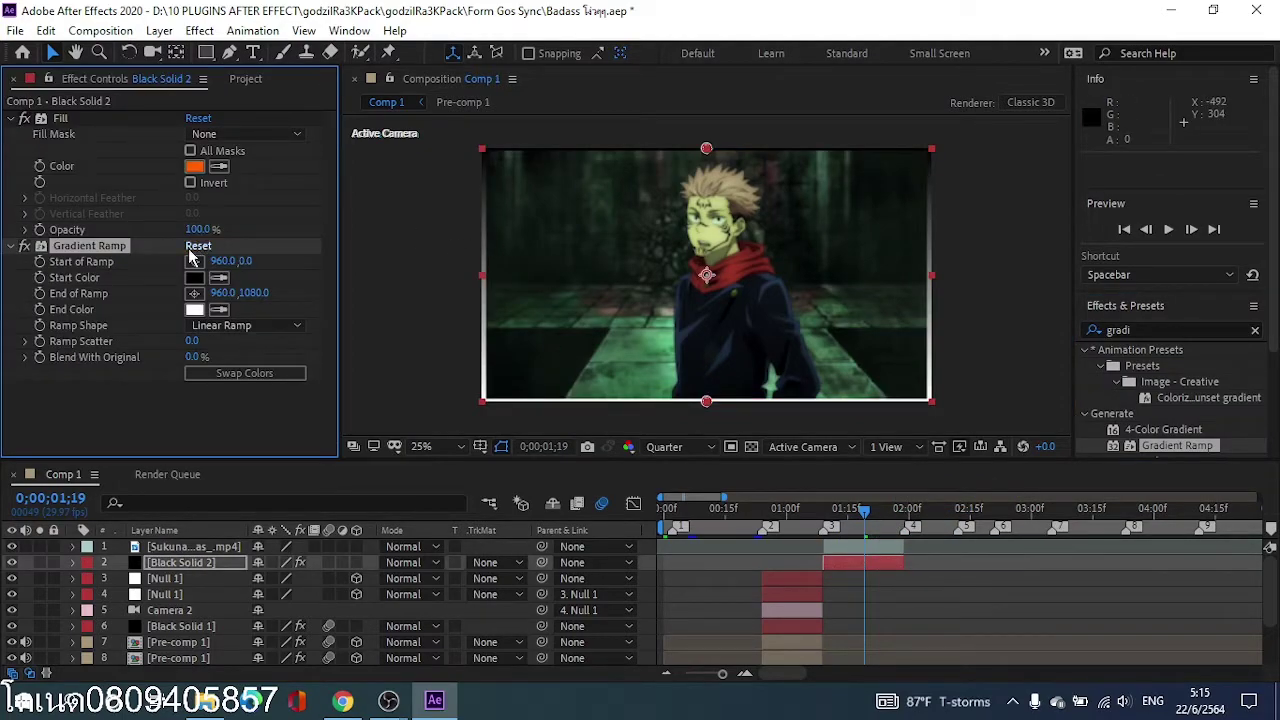
Step: Set the Gradient Ramp's start color to orange FF7800 and its end color to black 000000
click(194, 277)
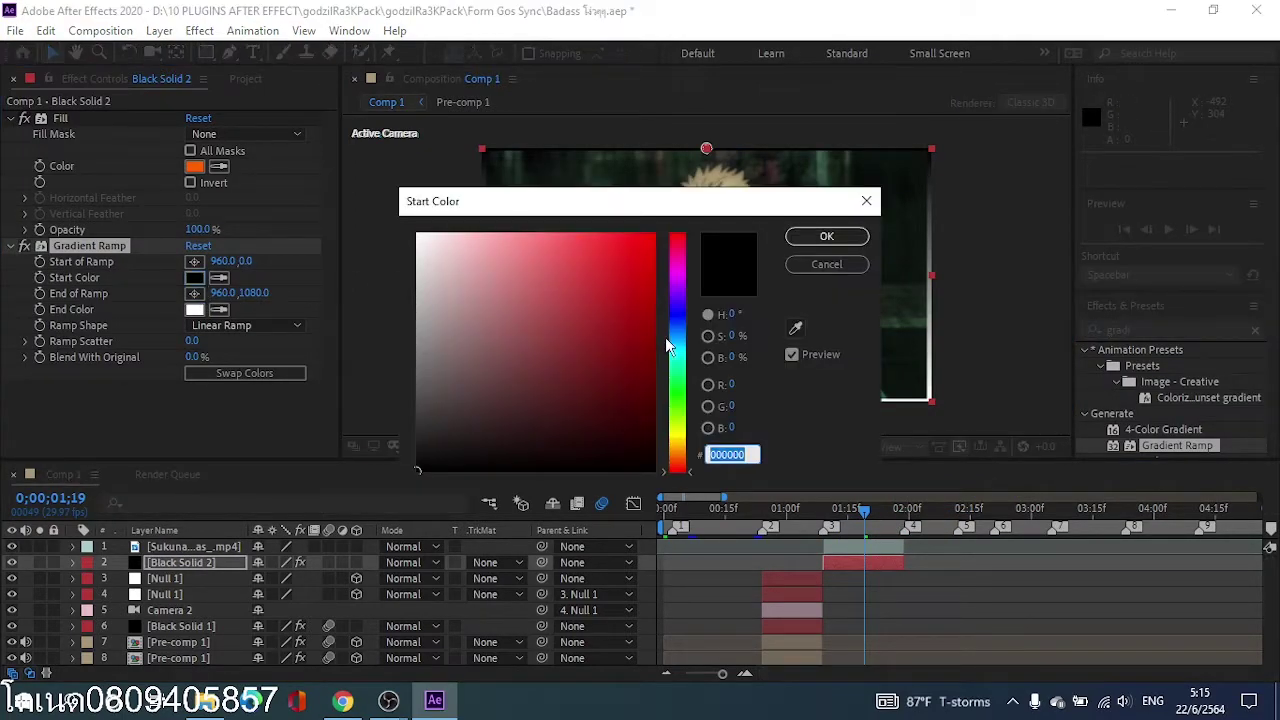
click(681, 438)
drag(681, 439, 681, 456)
click(622, 296)
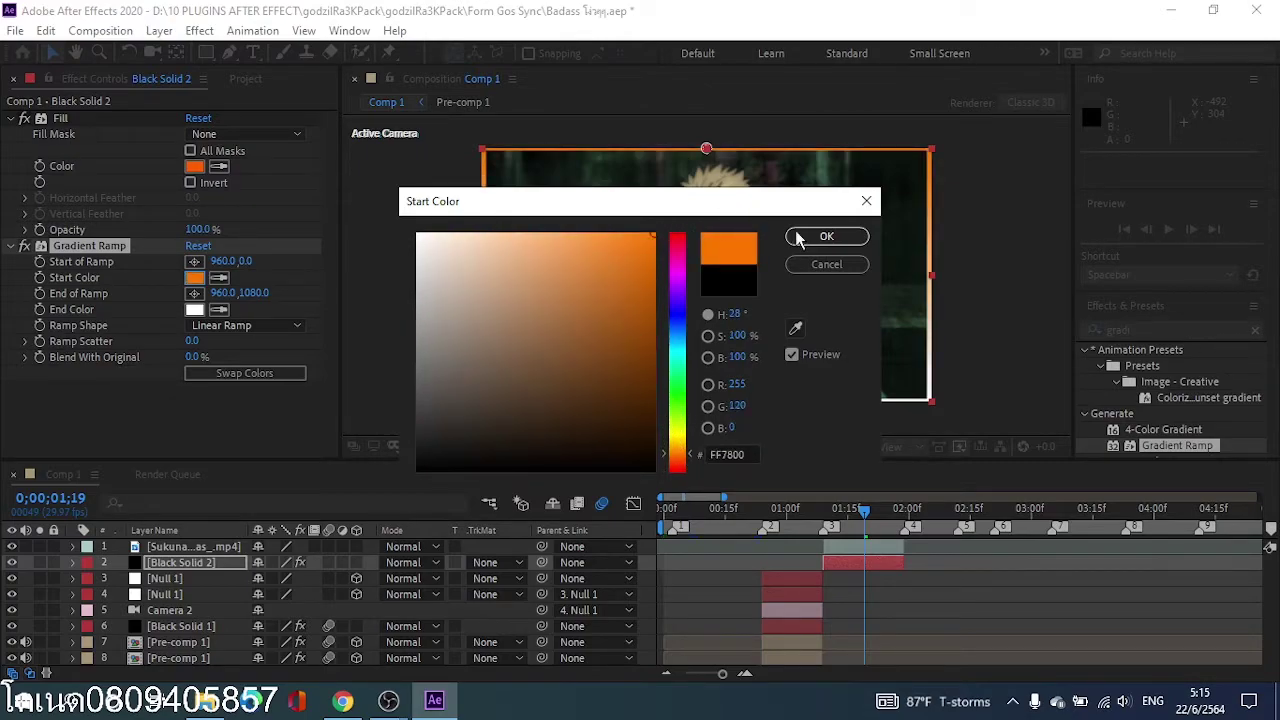
click(827, 236)
click(203, 310)
text(000000)
click(839, 229)
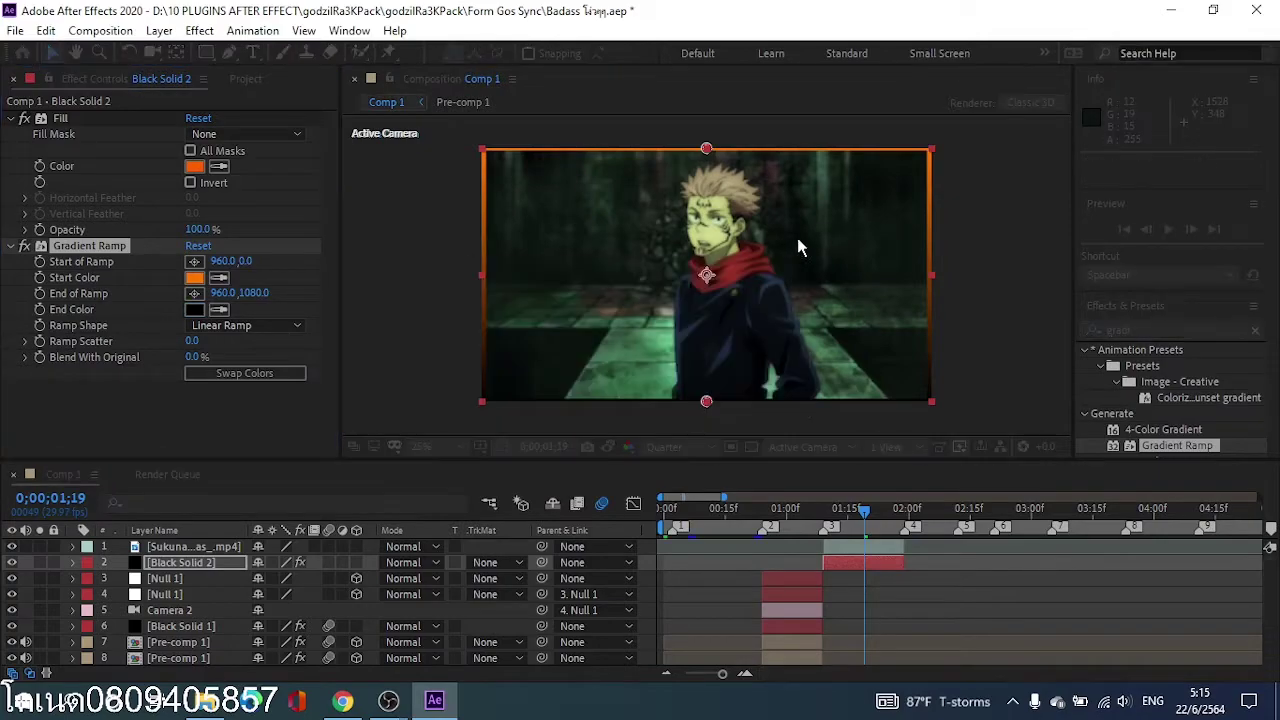
Step: Move the ramp's start point above the frame to about 984, -472 and its end point below to about 952, 2052
drag(707, 403, 705, 472)
key(comma)
drag(706, 214, 709, 158)
drag(706, 371, 706, 455)
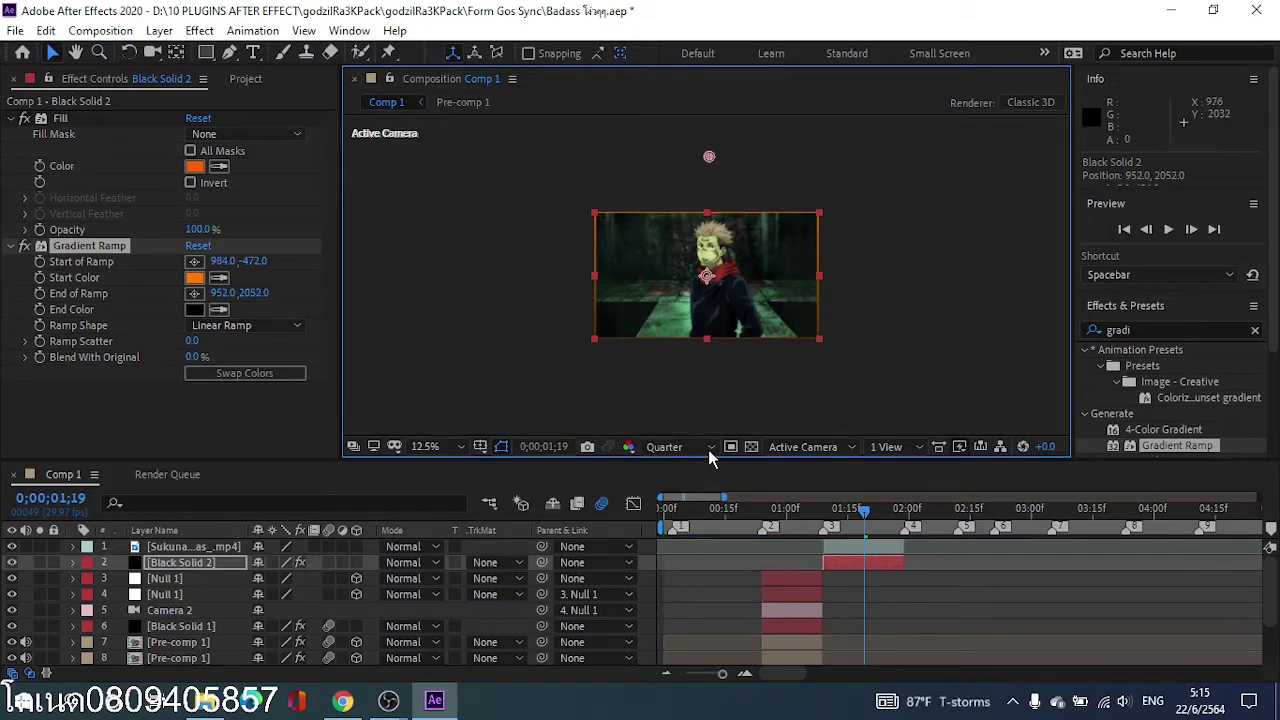
key(period)
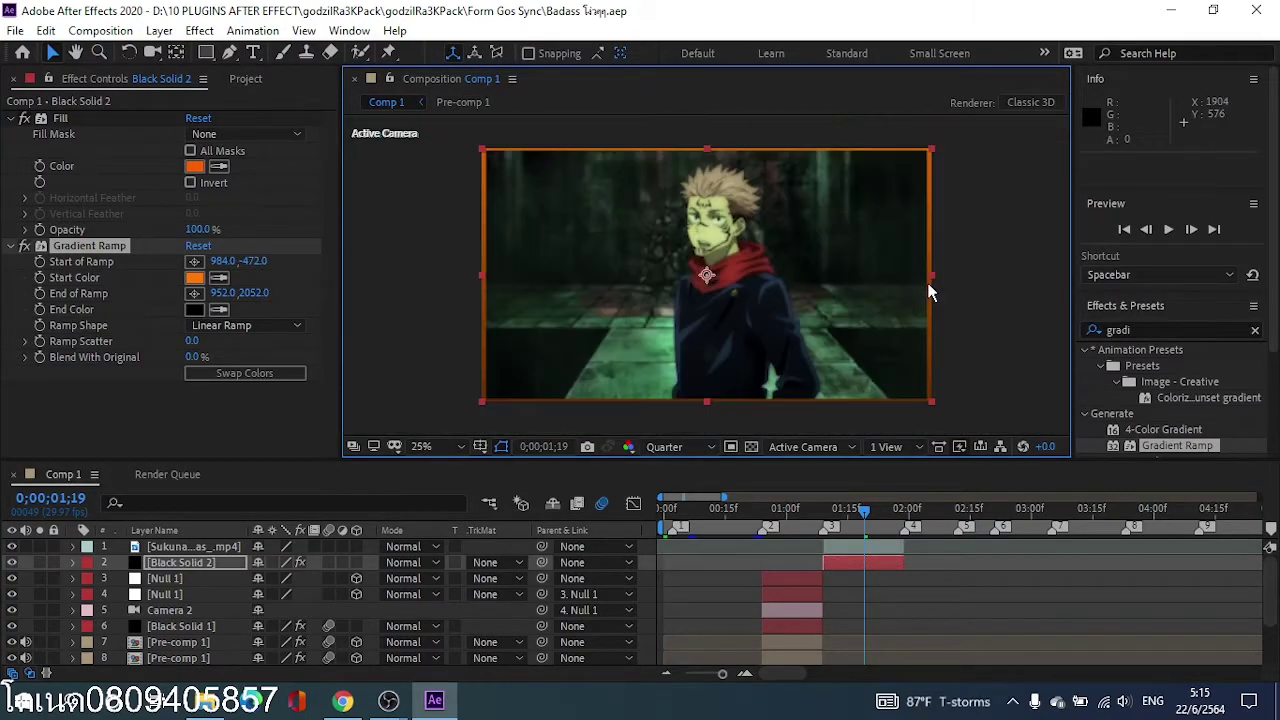
Step: Pre-compose the Sukuna clip and Black Solid 2 together as Pre-comp 2
ctrl+click(866, 549)
right_click(866, 549)
click(945, 463)
click(688, 473)
Step: Trim Pre-comp 2 to start at 0;00;01;09, split it at 0;00;01;29, delete the part after marker 4 and save
drag(830, 510, 824, 514)
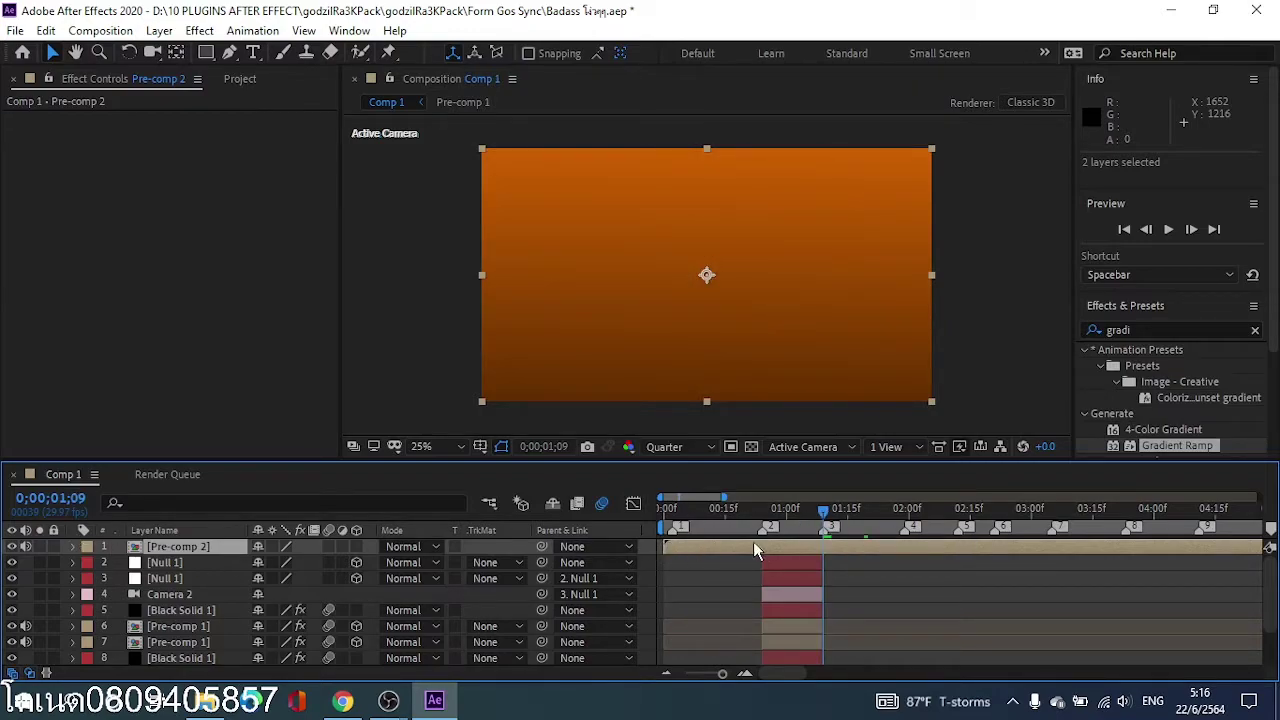
drag(660, 545, 822, 566)
click(908, 518)
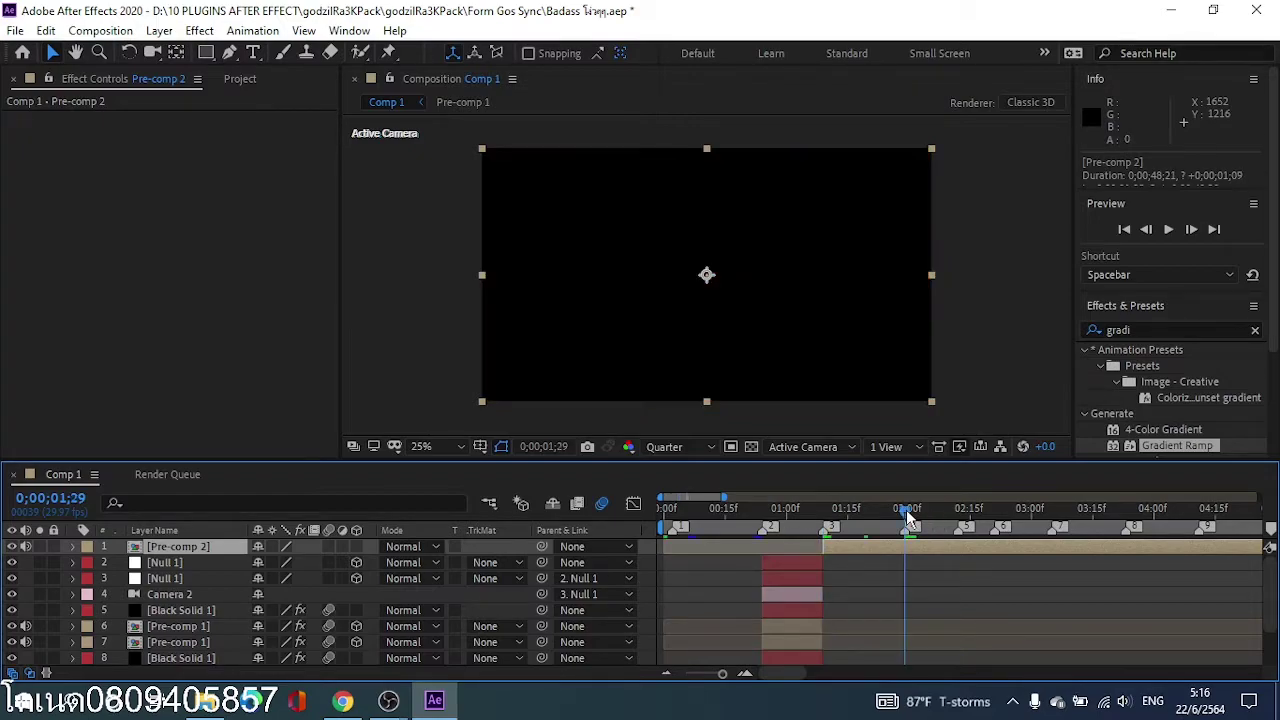
key(alt+bracketright)
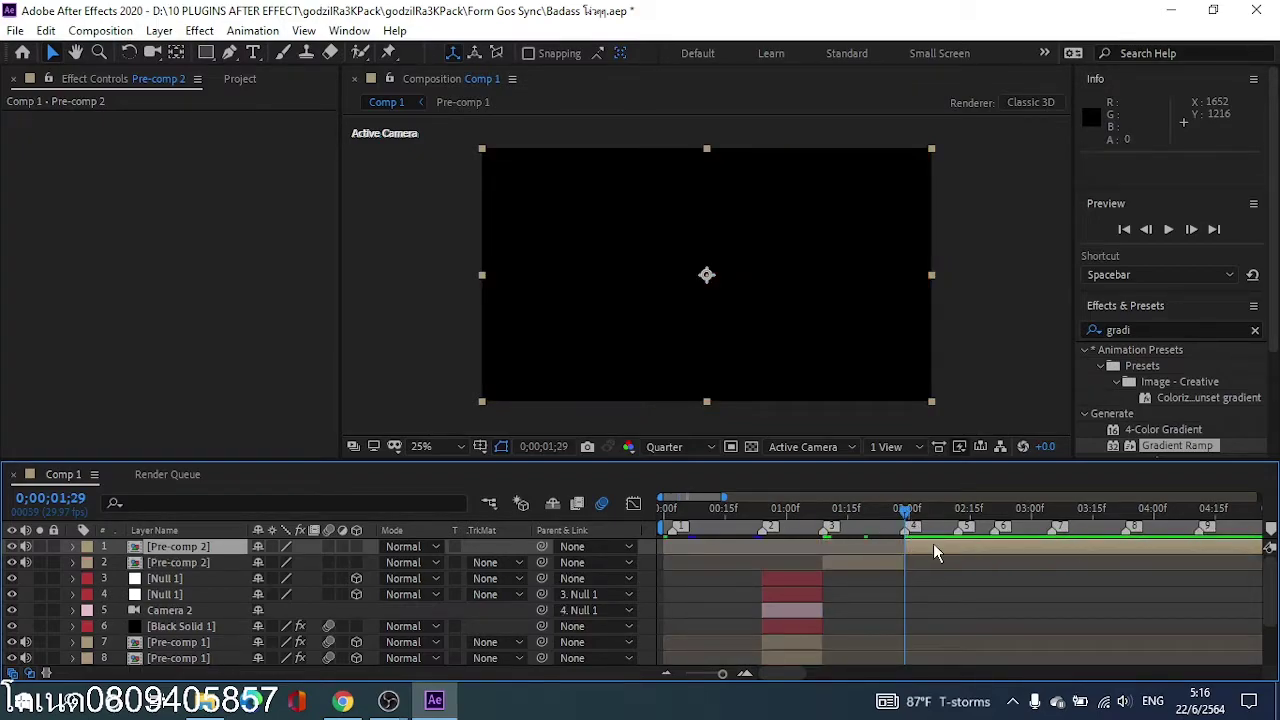
click(933, 540)
key(ctrl+s)
Step: Extend the Sukuna clip's start one frame earlier inside Pre-comp 2, and preview the shot in Comp 1 around marker 3
drag(905, 510, 844, 510)
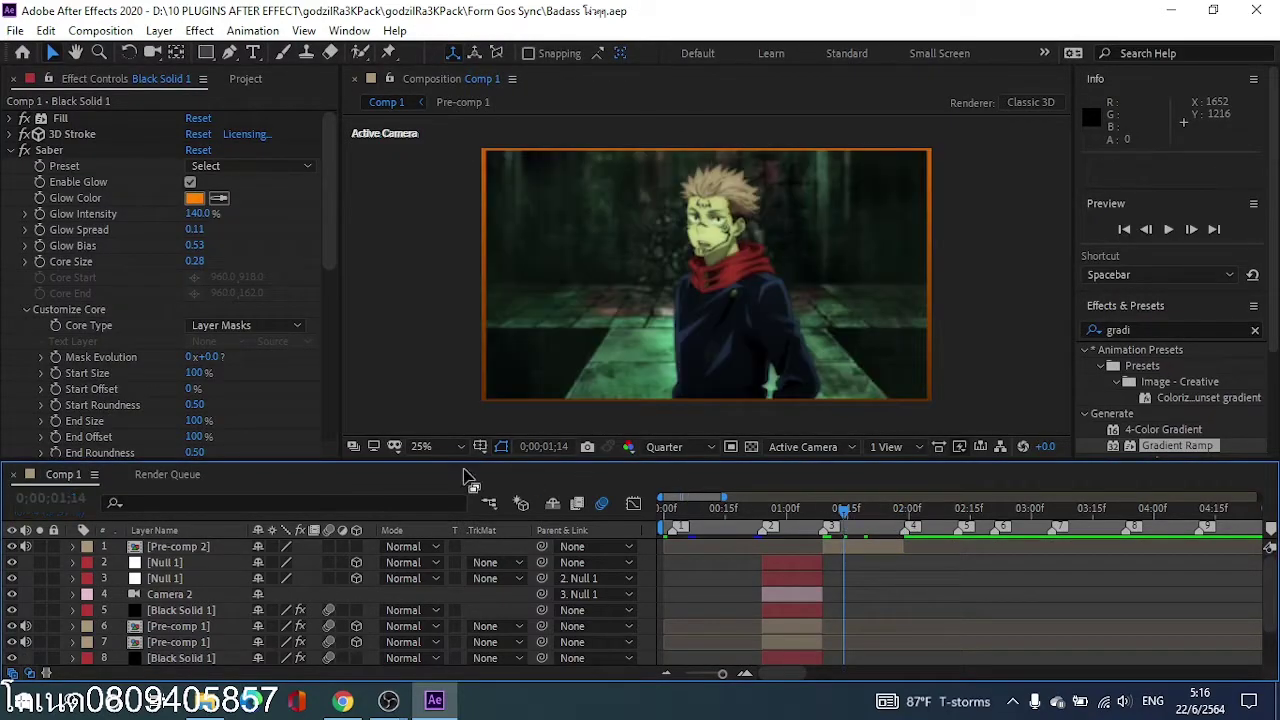
double_click(177, 547)
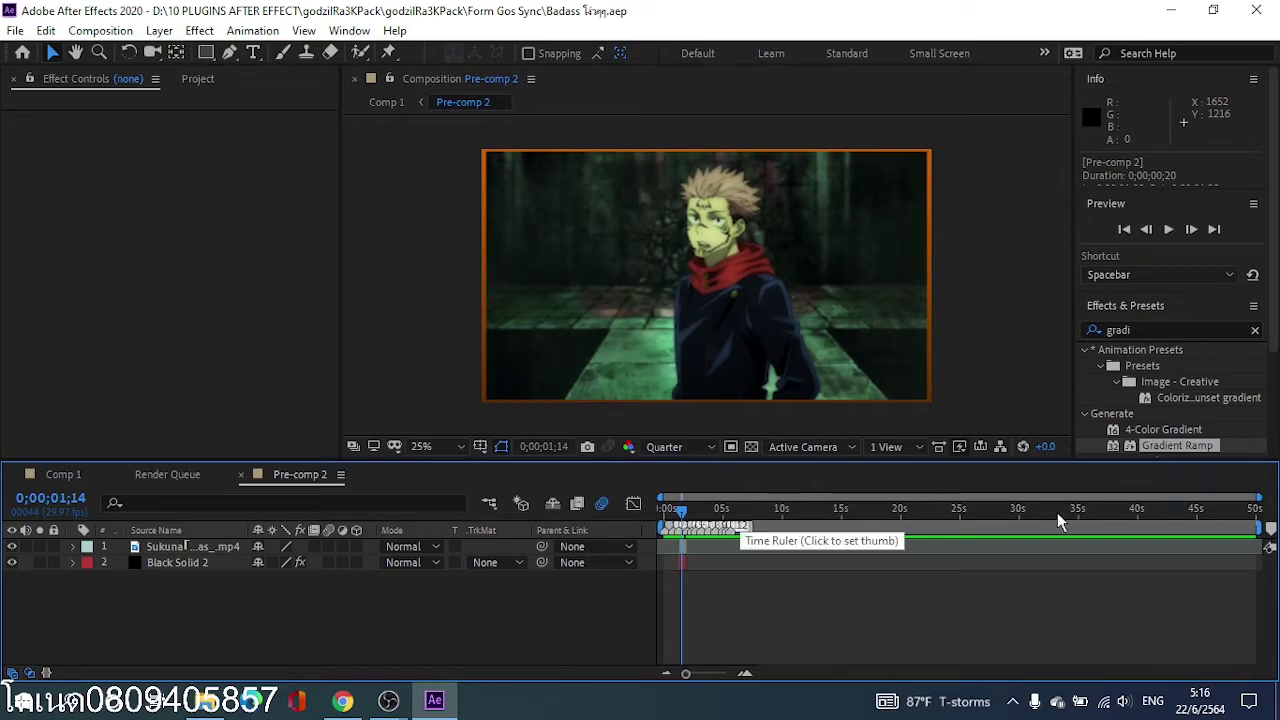
drag(1261, 497, 740, 497)
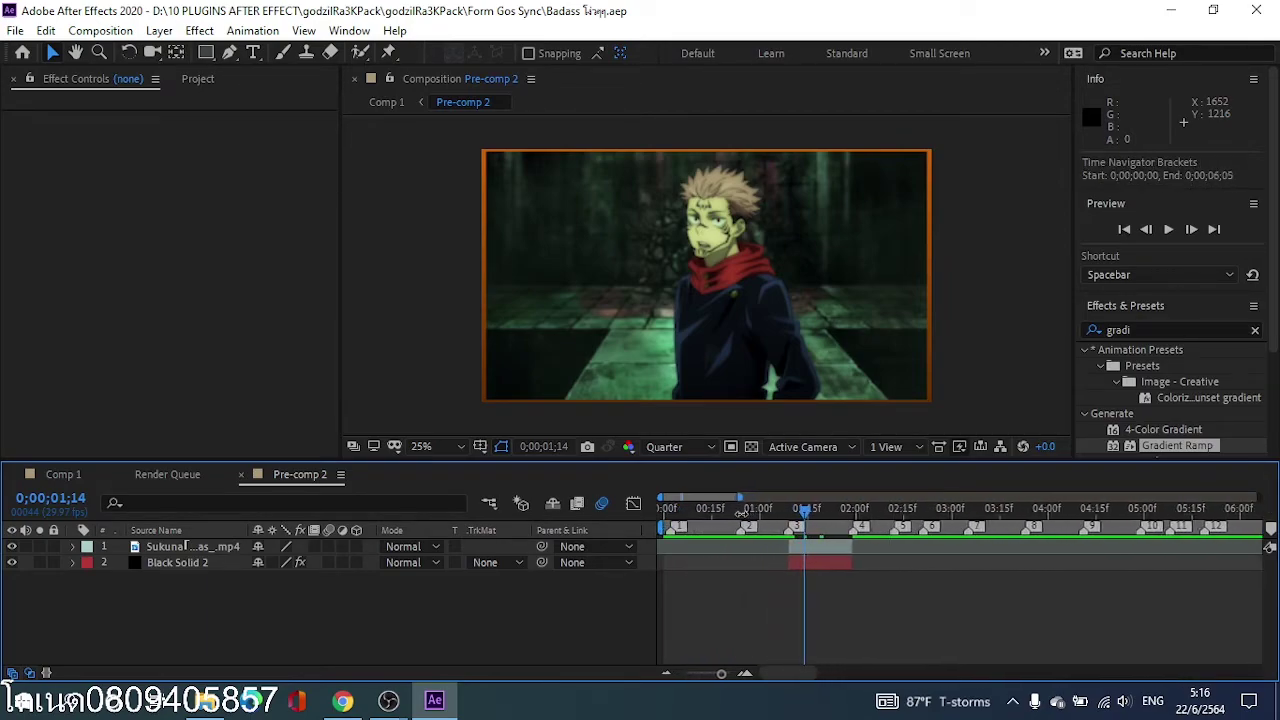
click(790, 540)
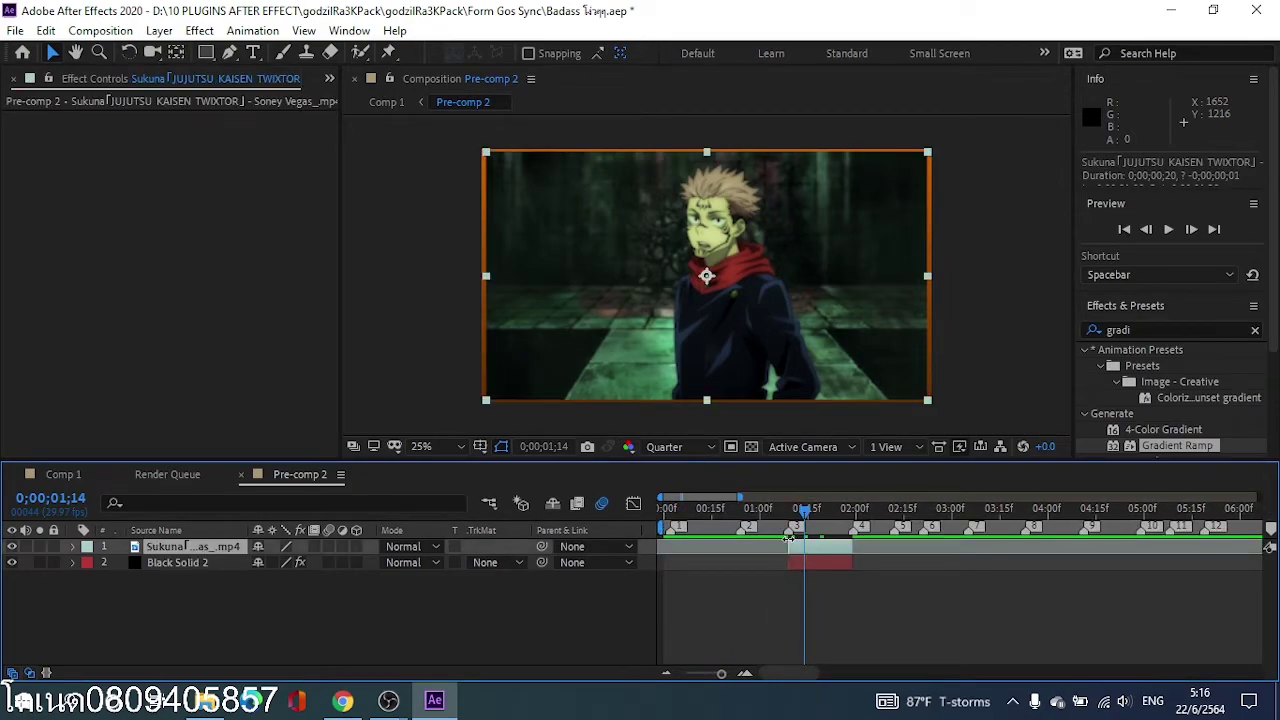
click(65, 474)
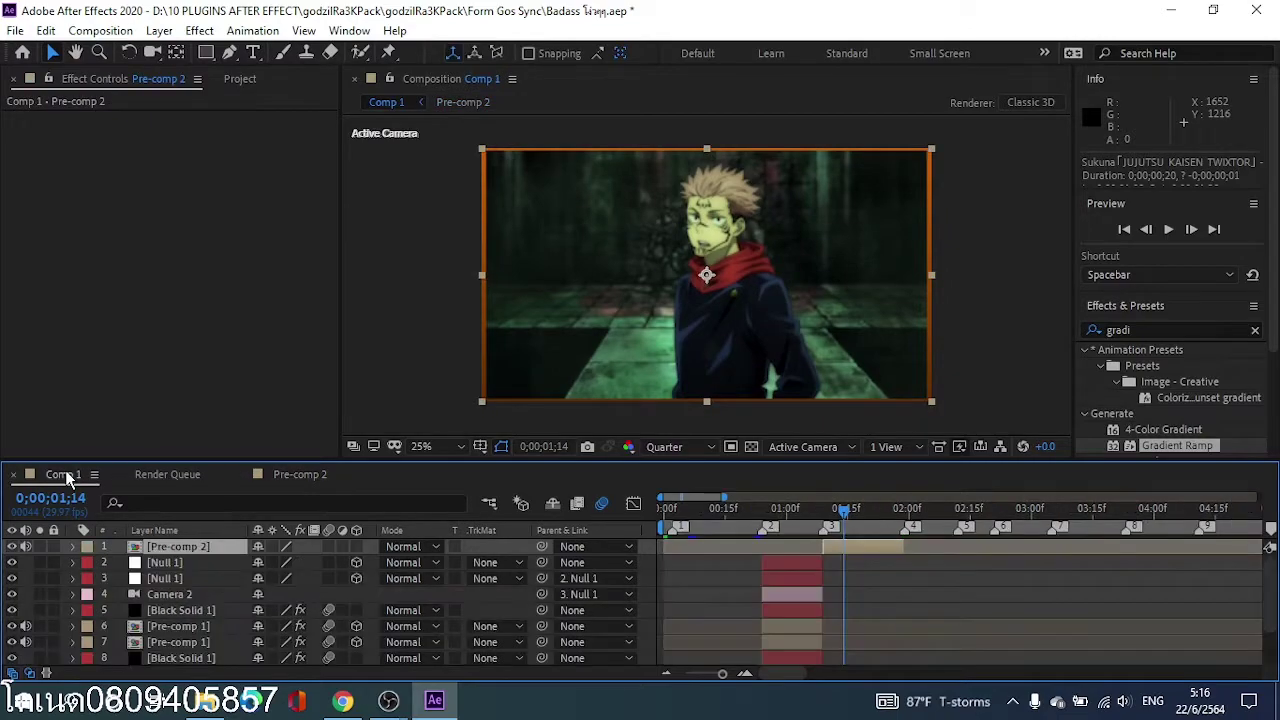
click(823, 512)
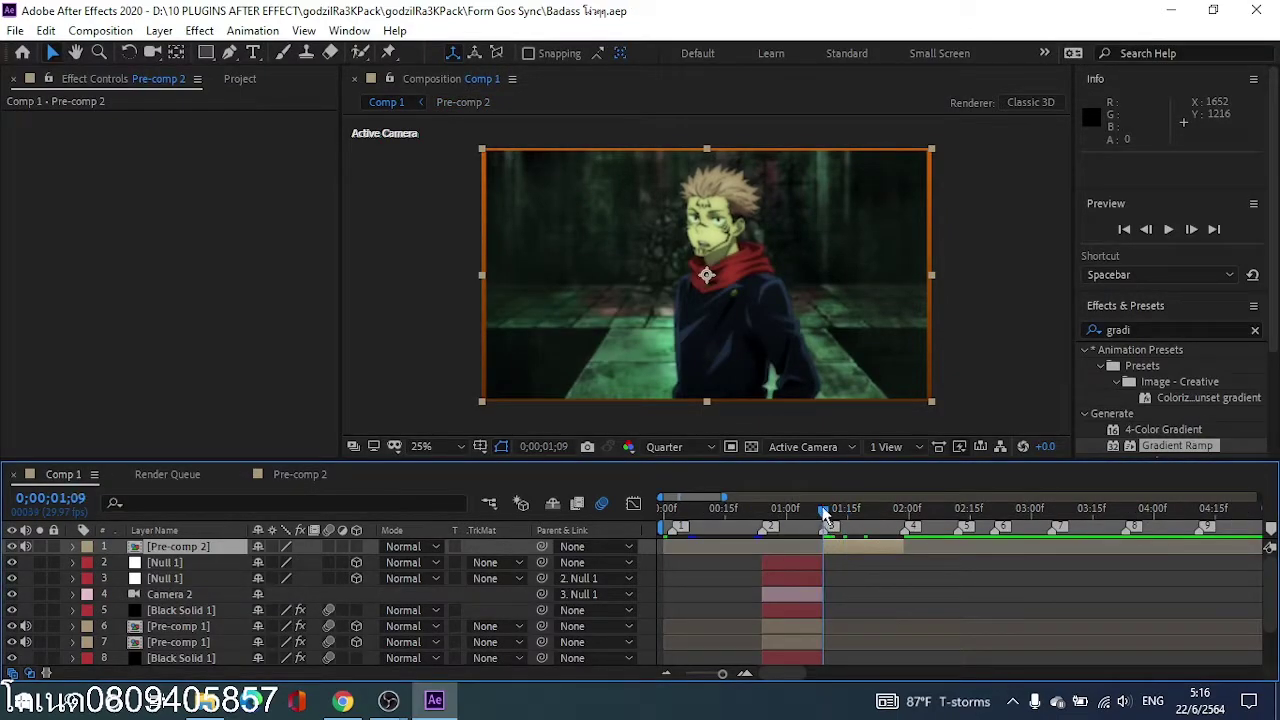
click(1176, 230)
drag(787, 509, 826, 509)
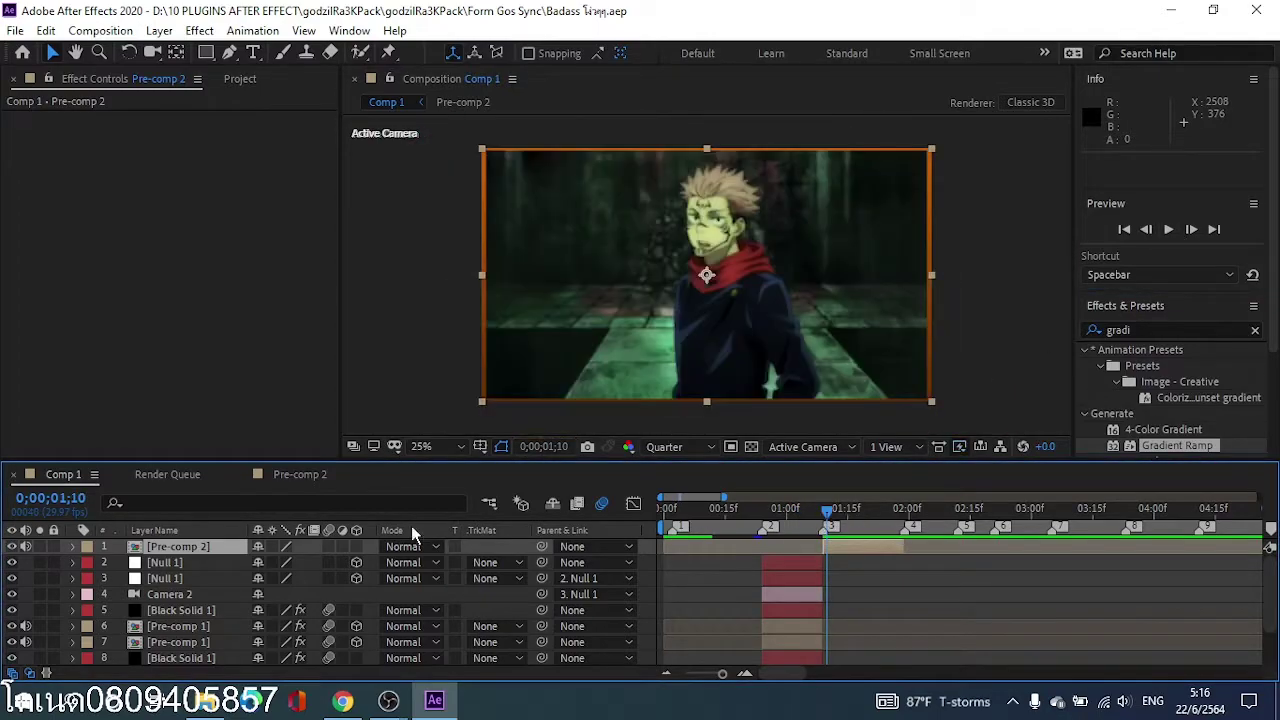
Step: Scale the Pre-comp 2 layer down to 41% and paste two more copies of it above
click(72, 547)
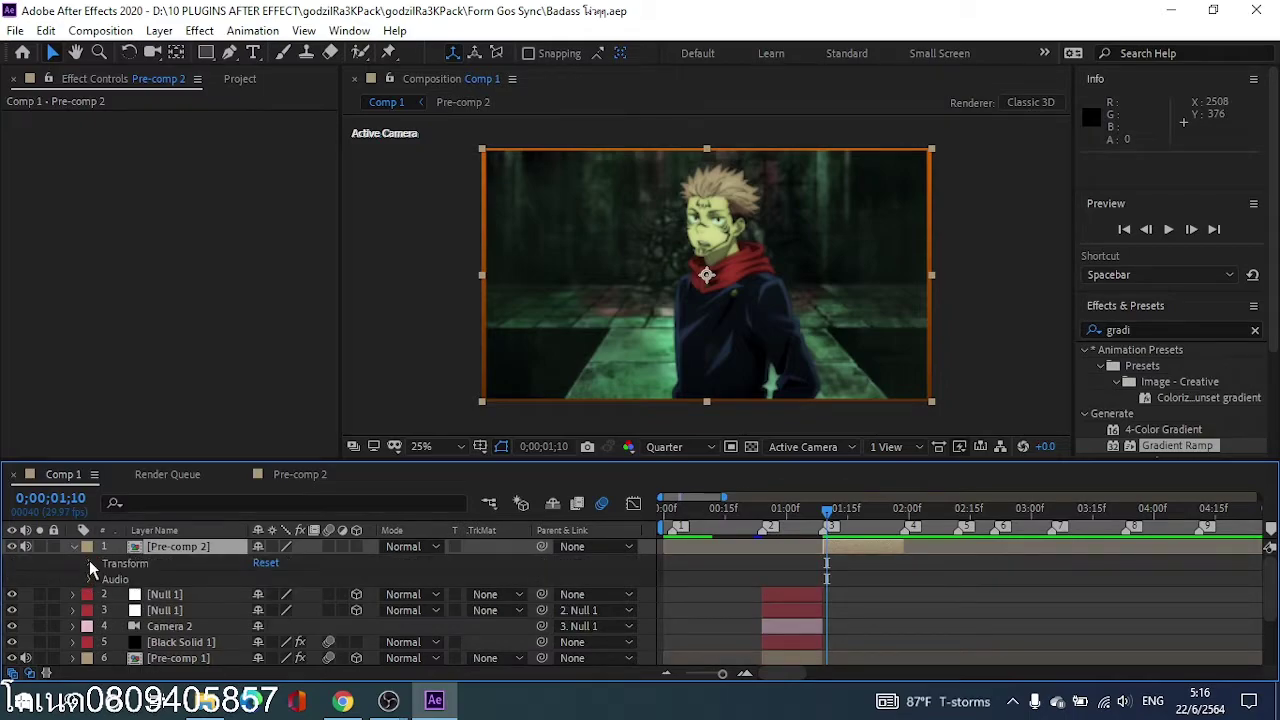
click(89, 562)
mouse_move(313, 616)
mouse_down()
mouse_move(272, 610)
mouse_move(288, 612)
mouse_up()
key(ctrl+s)
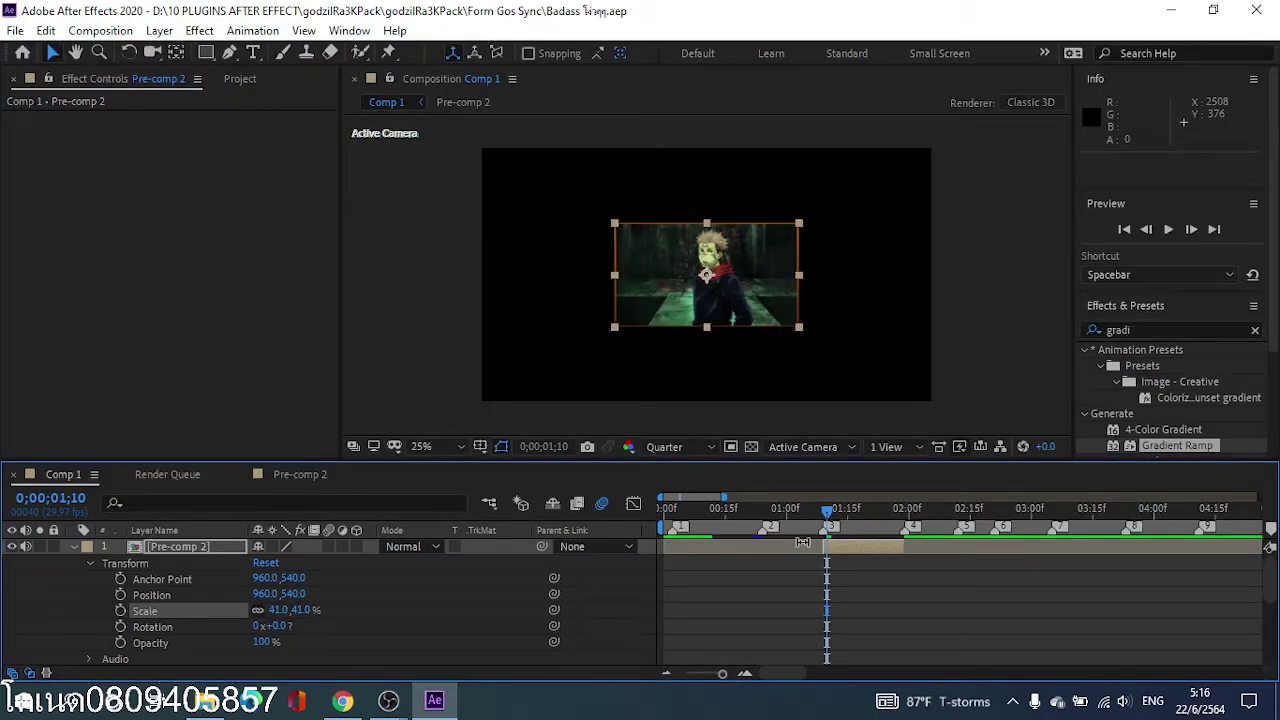
key(ctrl+v)
key(ctrl+v)
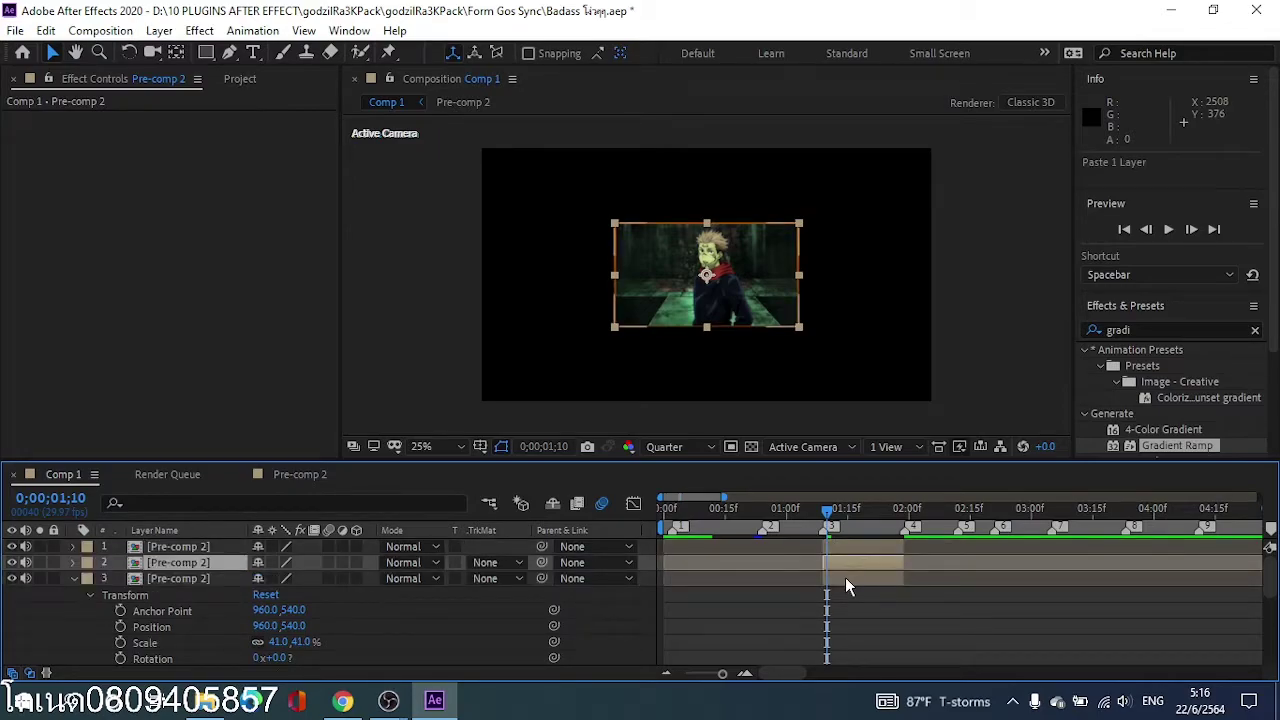
Step: Animate the lowest Pre-comp 2's position from 960, 540 at 0;00;01;09 to 1748, 540 at 0;00;01;28
key(Page_Up)
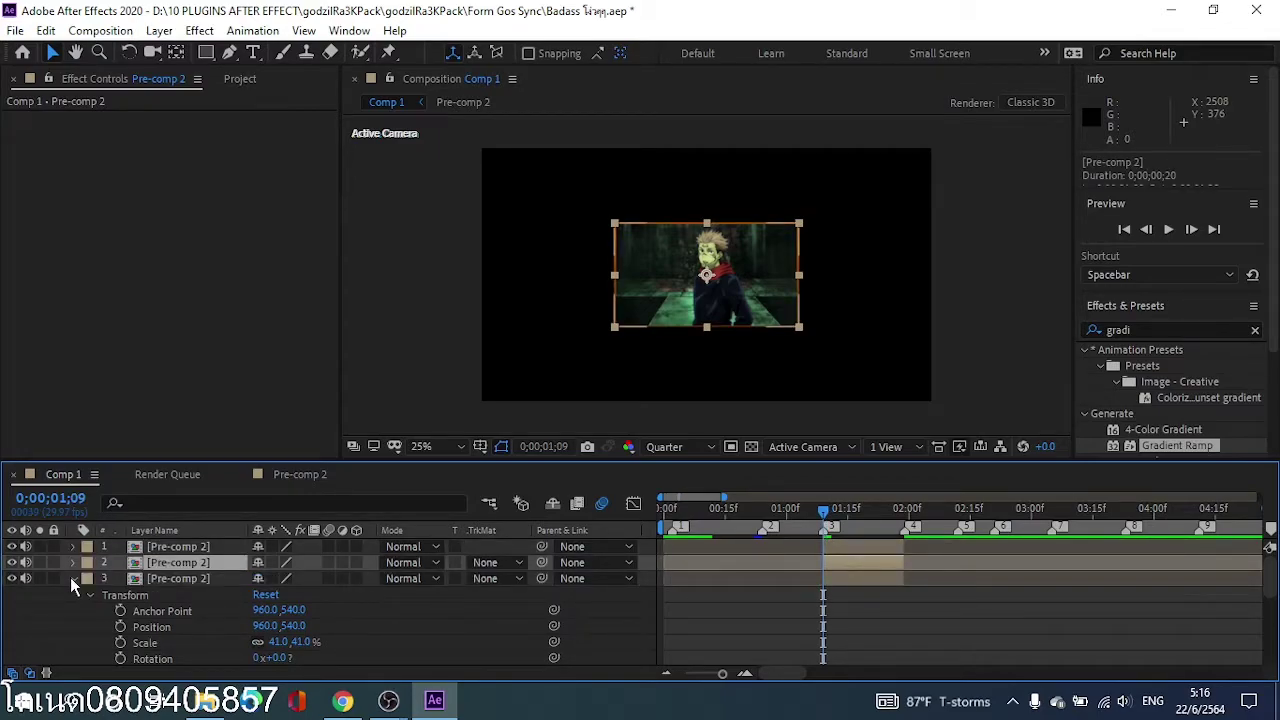
scroll(70, 577, down, 1)
click(120, 594)
click(900, 510)
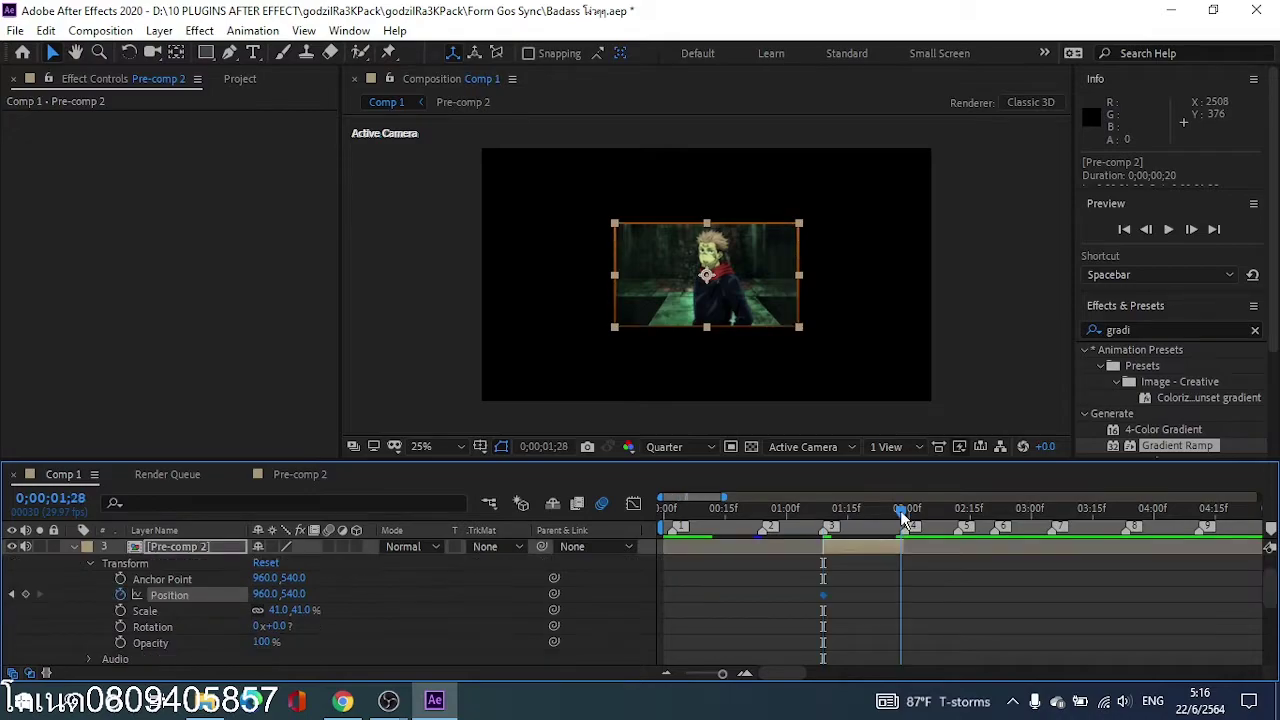
drag(266, 594, 1034, 591)
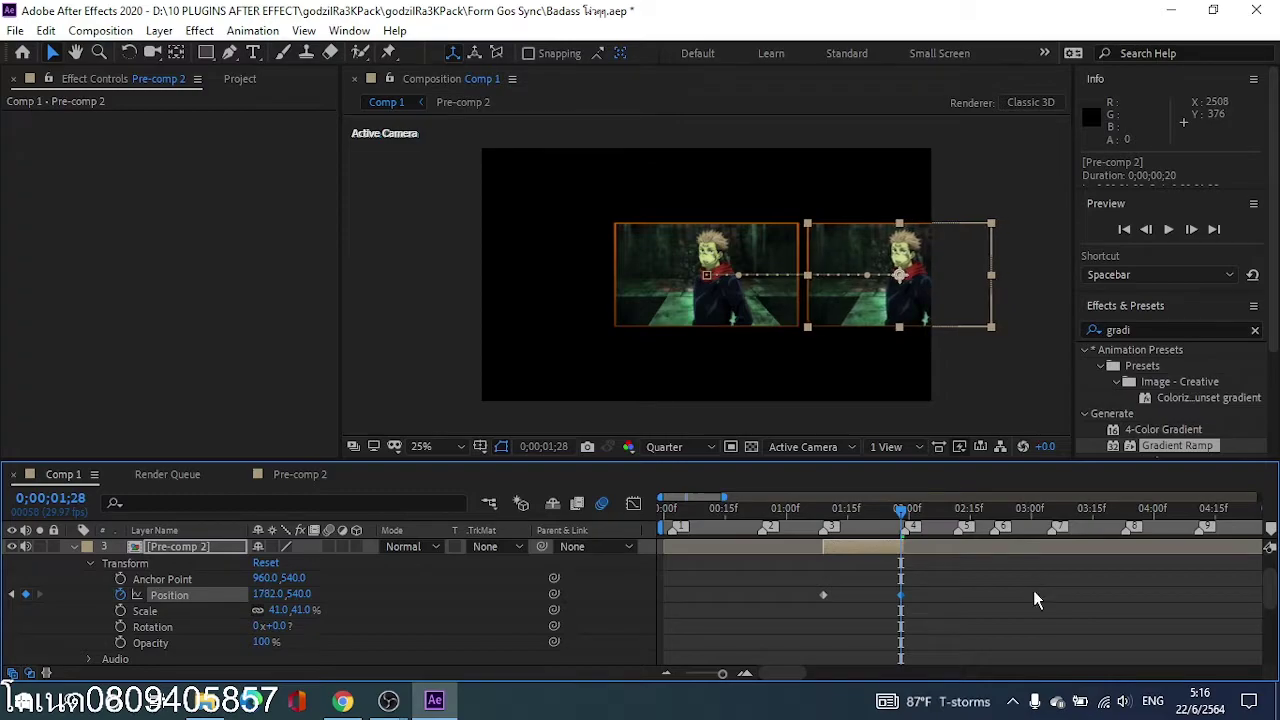
drag(272, 600, 243, 598)
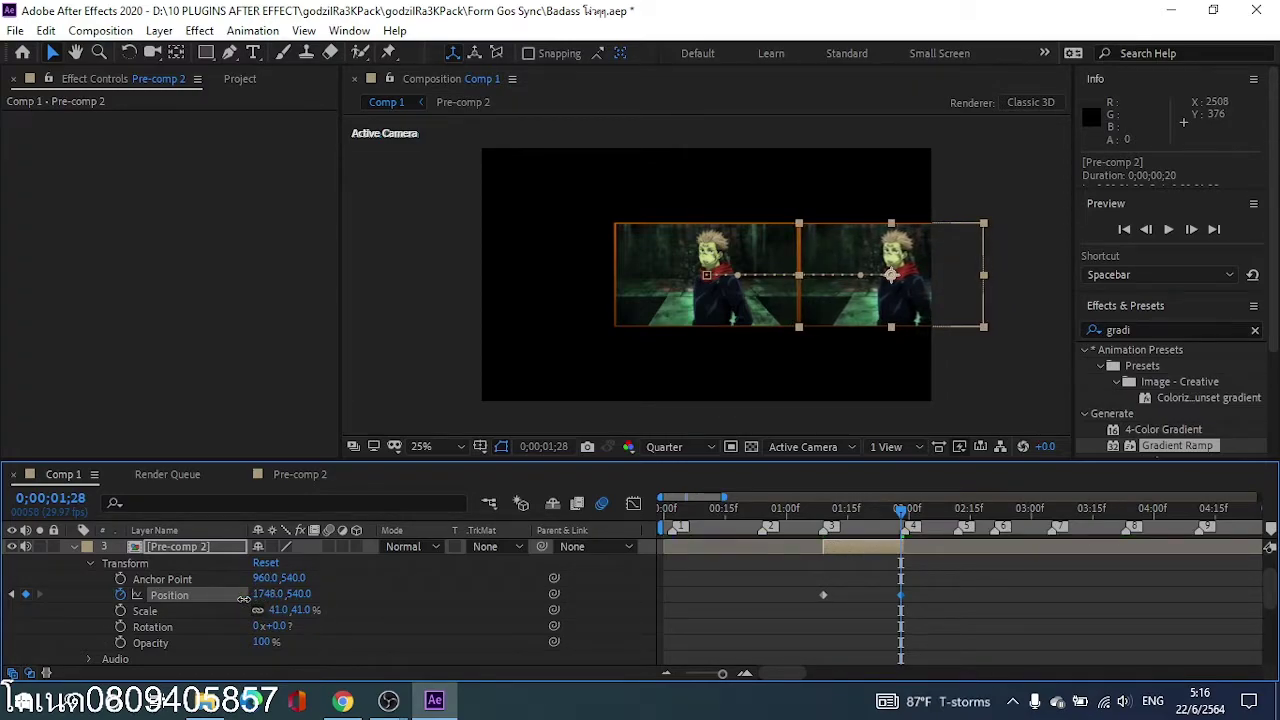
Step: Separate the position into X and Y and curve the X graph so the slide starts fast and slows into its last keyframe
click(633, 503)
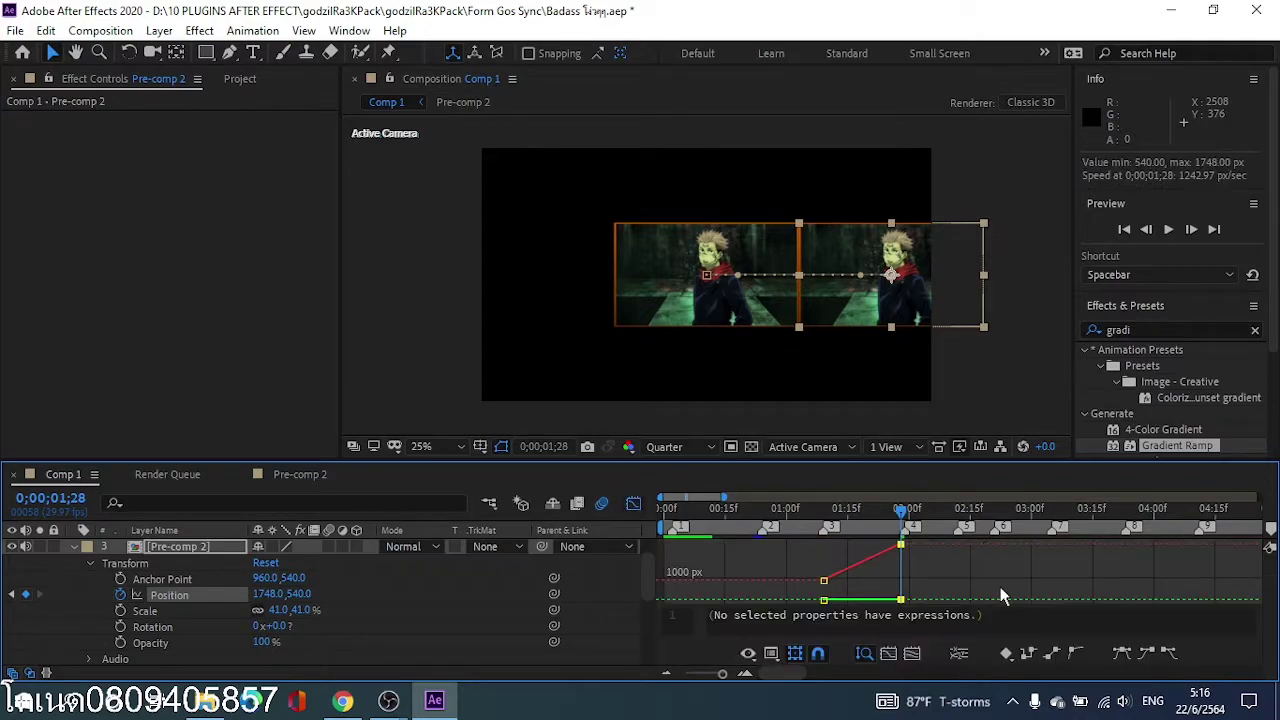
click(958, 652)
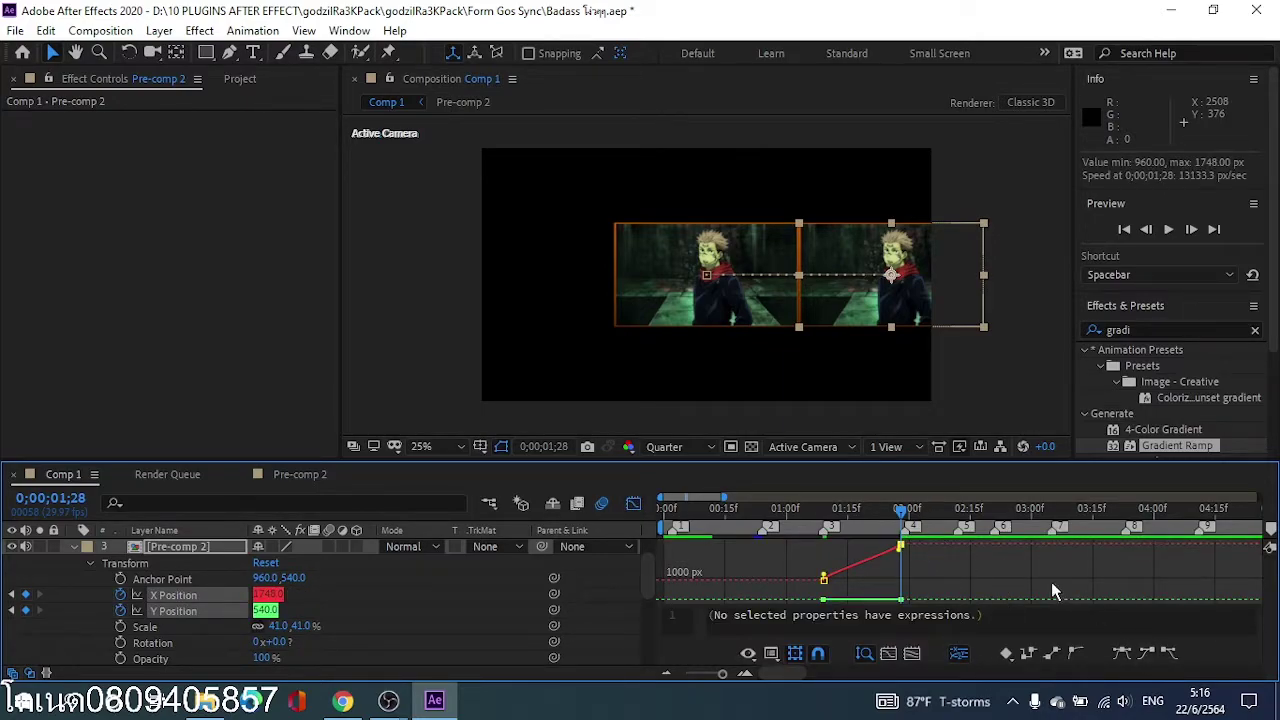
drag(901, 548, 823, 522)
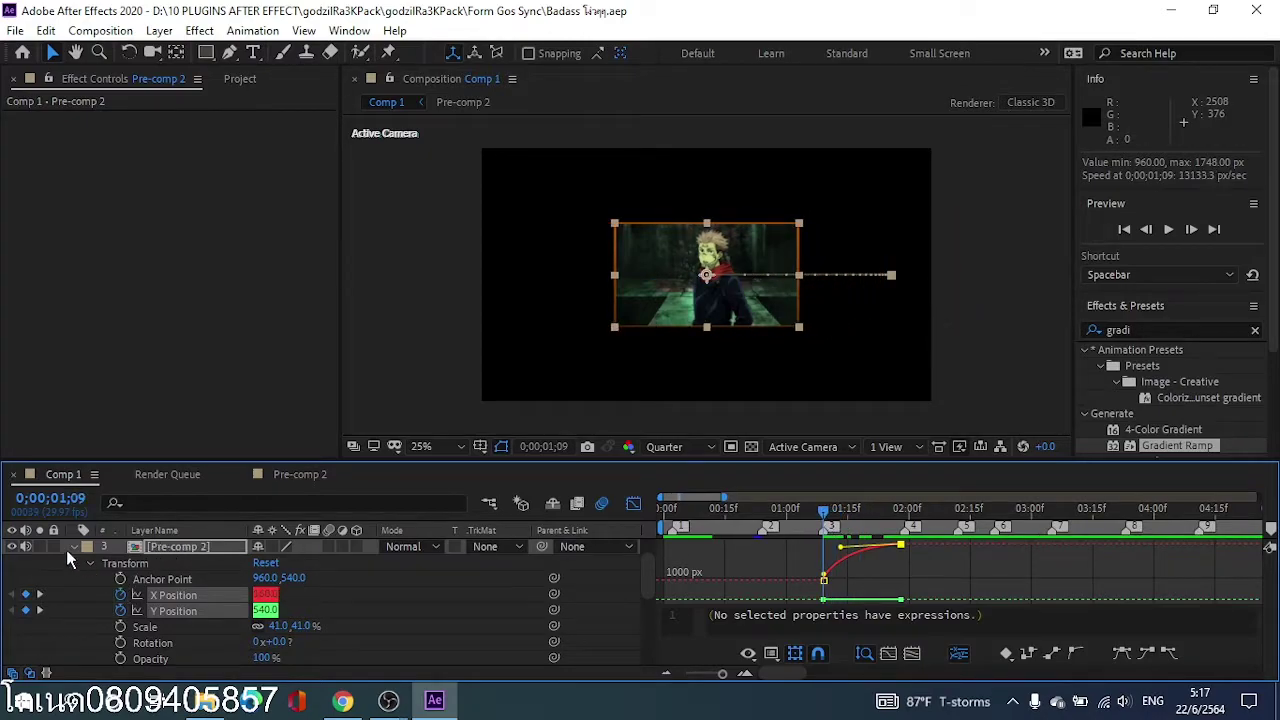
click(80, 563)
click(190, 563)
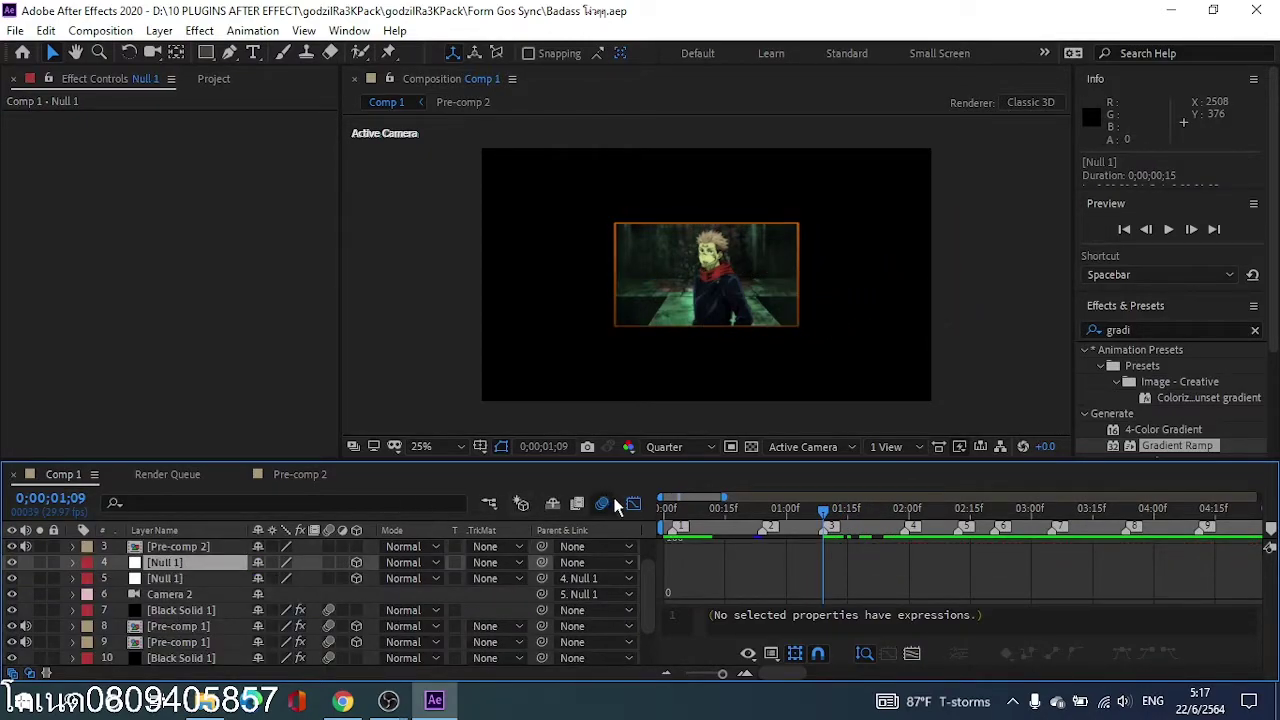
click(633, 503)
Step: Animate the middle Pre-comp 2's position from 960, 540 at 0;00;01;09 to 391, 540 at 0;00;01;27
scroll(855, 562, up, 1)
click(195, 563)
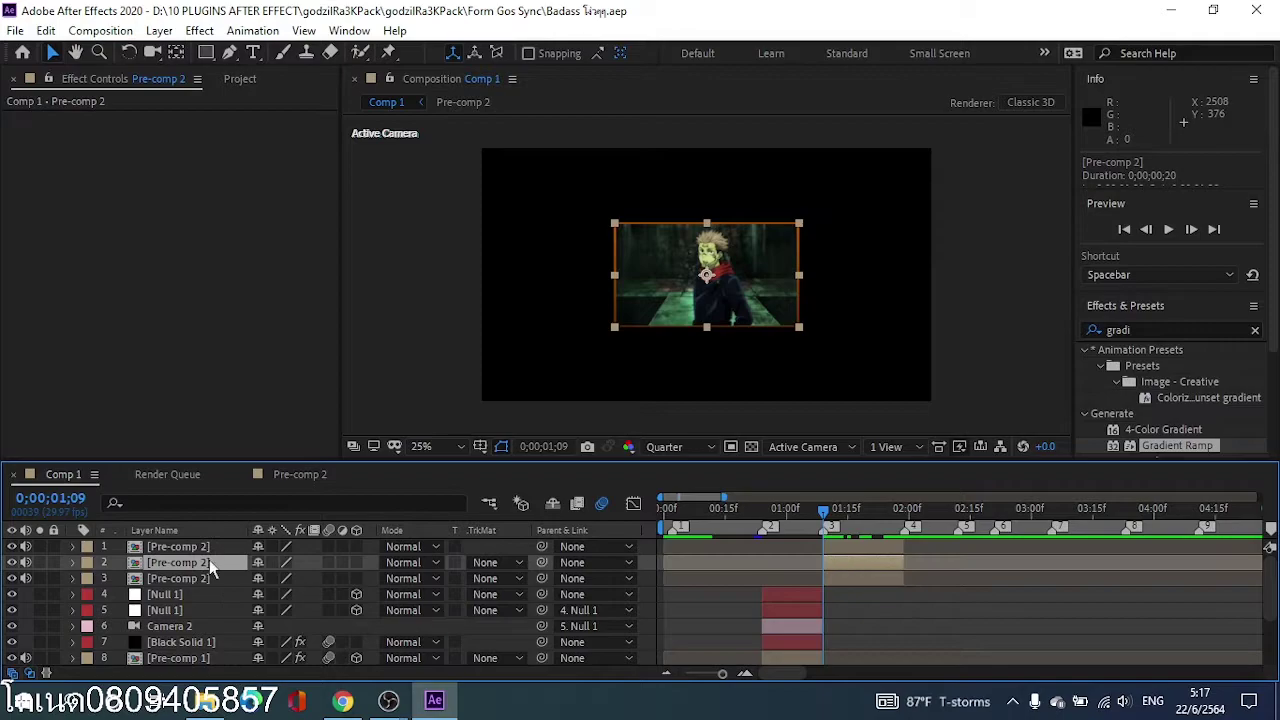
click(72, 563)
click(90, 579)
click(120, 609)
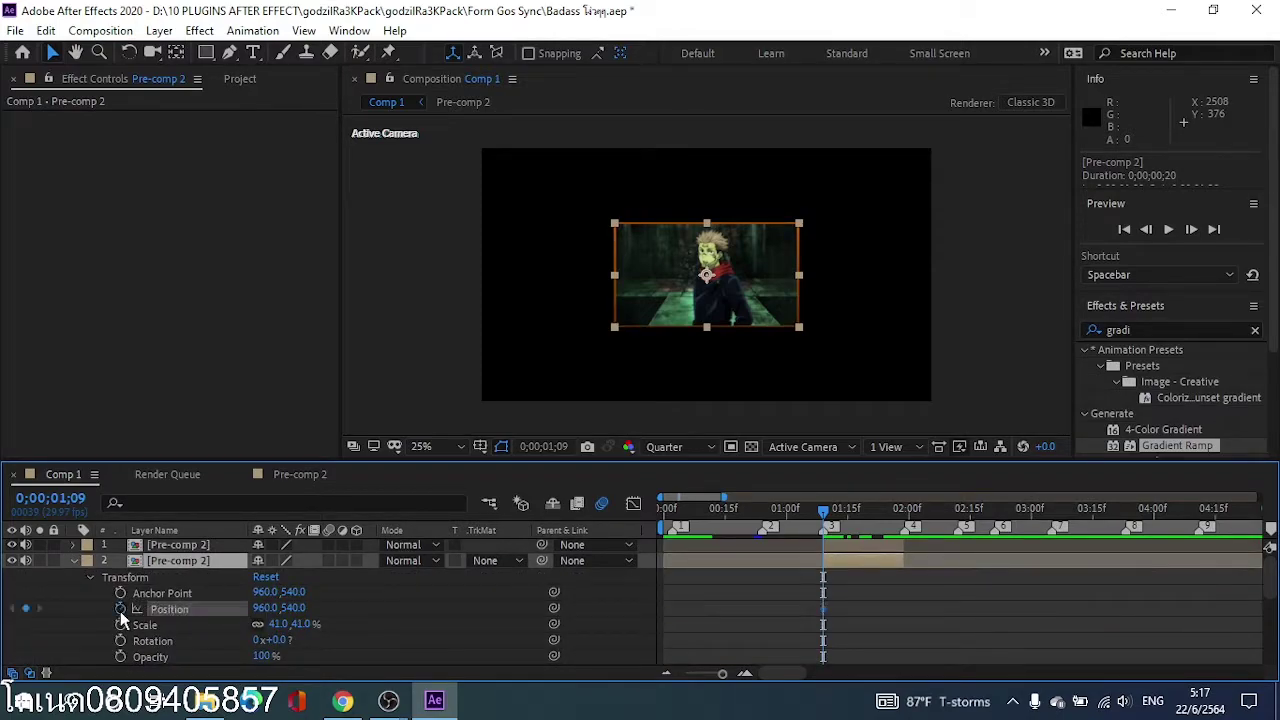
click(906, 509)
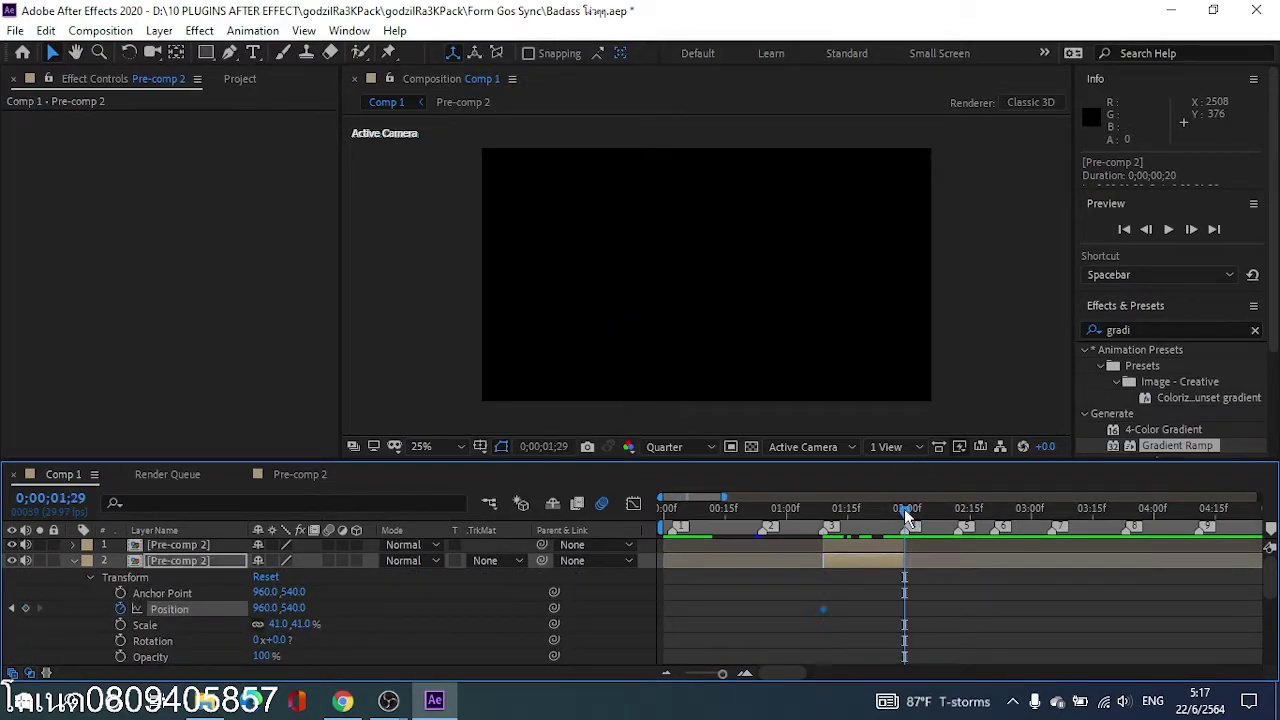
drag(283, 607, 132, 609)
drag(275, 609, 68, 610)
drag(905, 508, 896, 515)
drag(904, 608, 897, 608)
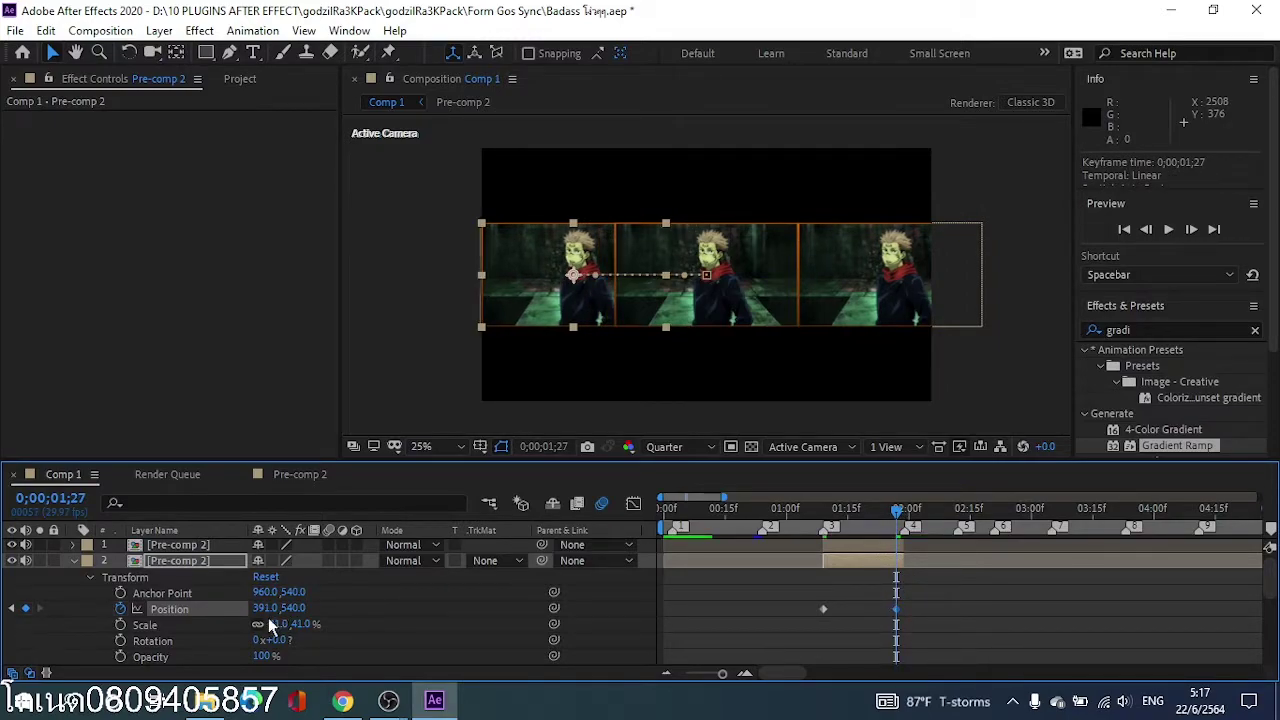
Step: Change the middle Pre-comp 2's end position to 165, 540 and move that keyframe to 0;00;01;29
mouse_move(266, 608)
mouse_down()
mouse_move(252, 612)
mouse_move(287, 608)
mouse_move(246, 609)
mouse_up()
mouse_move(898, 512)
mouse_down()
mouse_move(911, 512)
mouse_move(898, 512)
mouse_up()
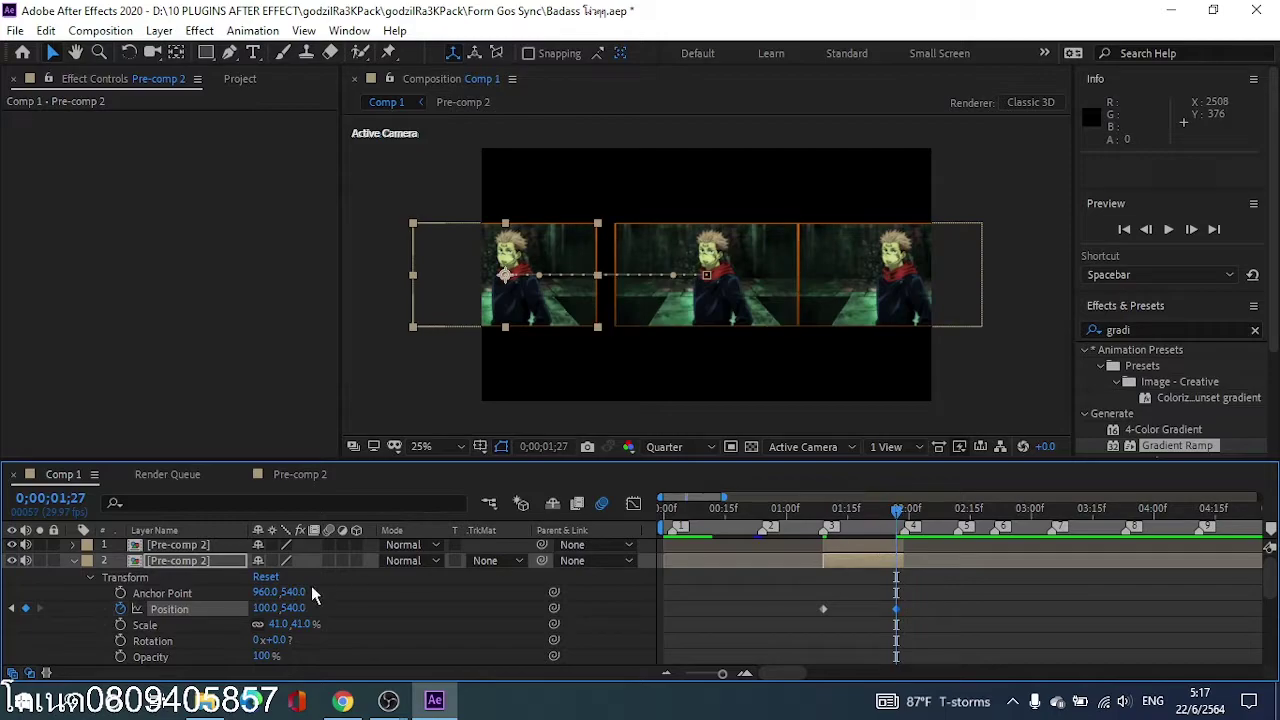
drag(280, 608, 327, 606)
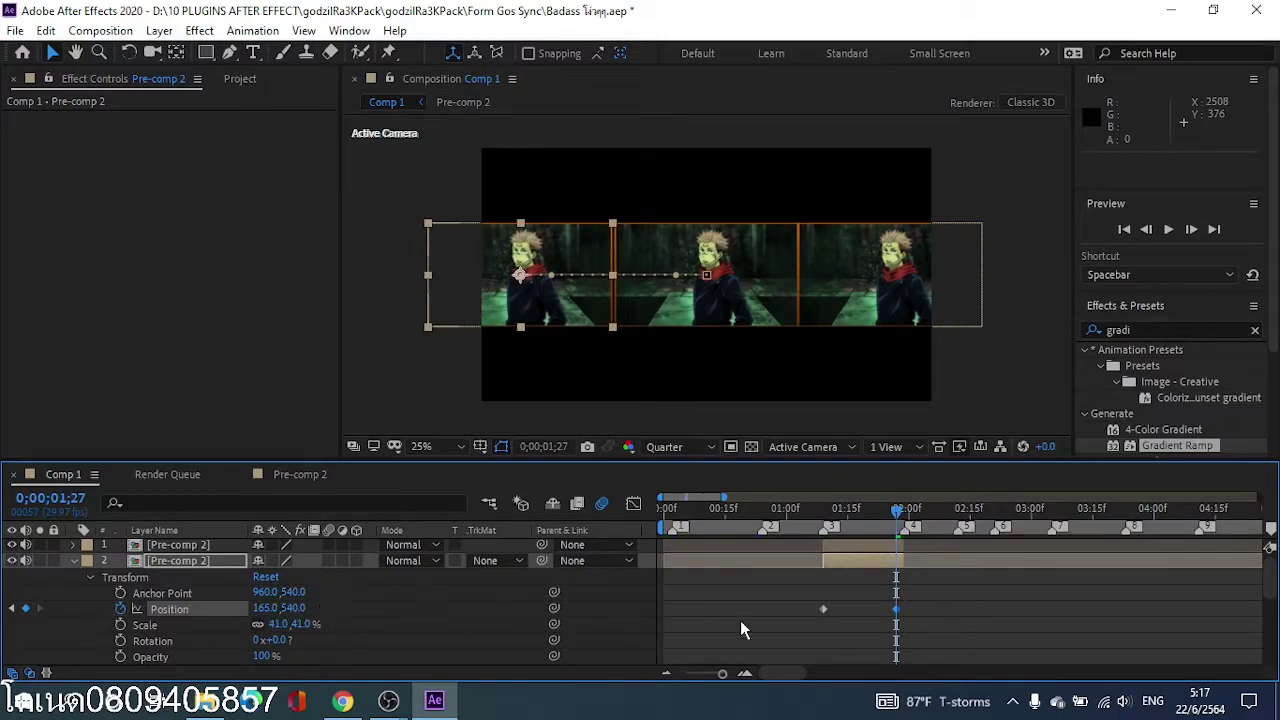
drag(896, 609, 903, 609)
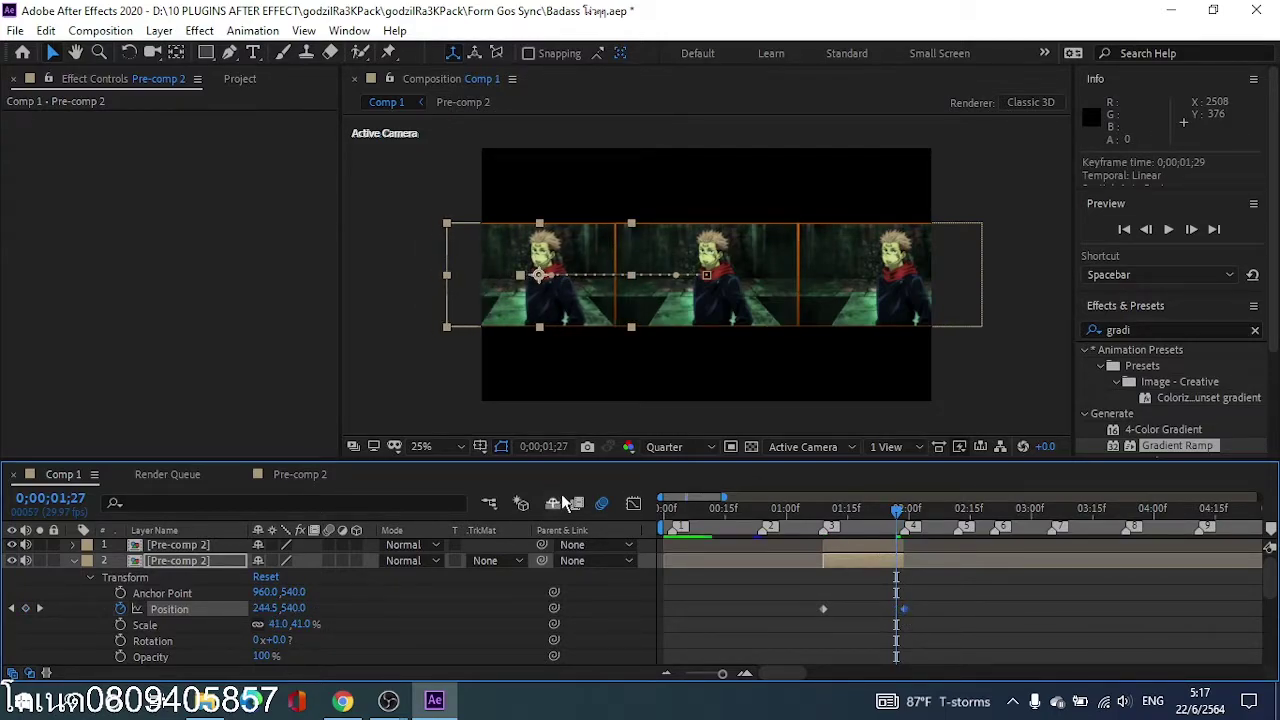
Step: Separate the middle Pre-comp 2's position into X and Y, curve the X graph to start fast and ease out, and save
click(633, 503)
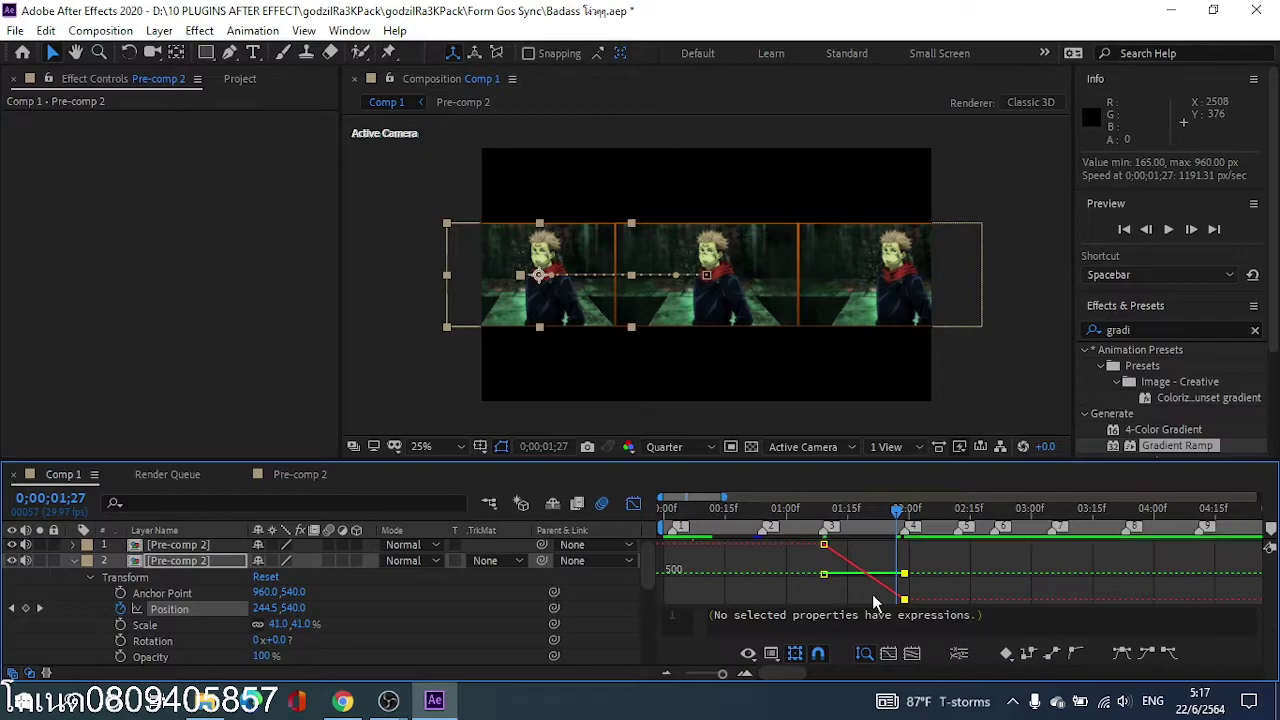
click(960, 650)
drag(903, 598, 818, 585)
key(ctrl+s)
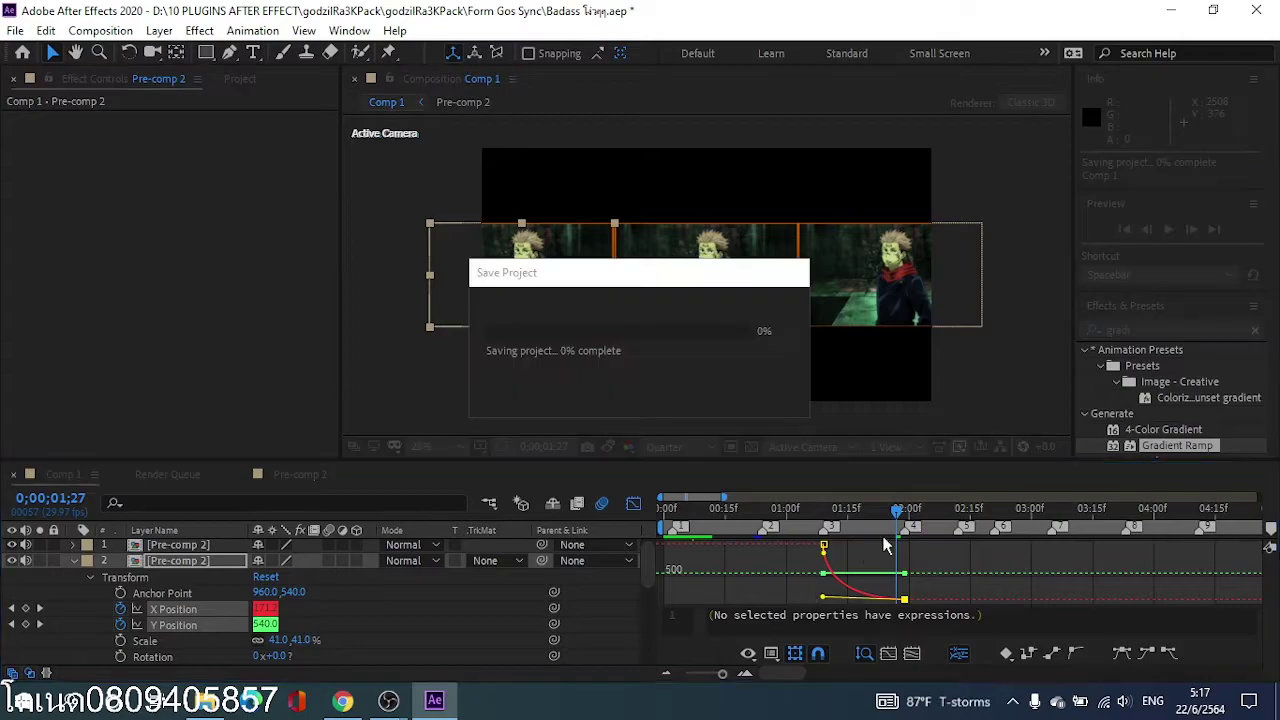
Step: Preview the sliding Pre-comp 2 copies from just before marker 3 and again from marker 3
drag(878, 510, 790, 510)
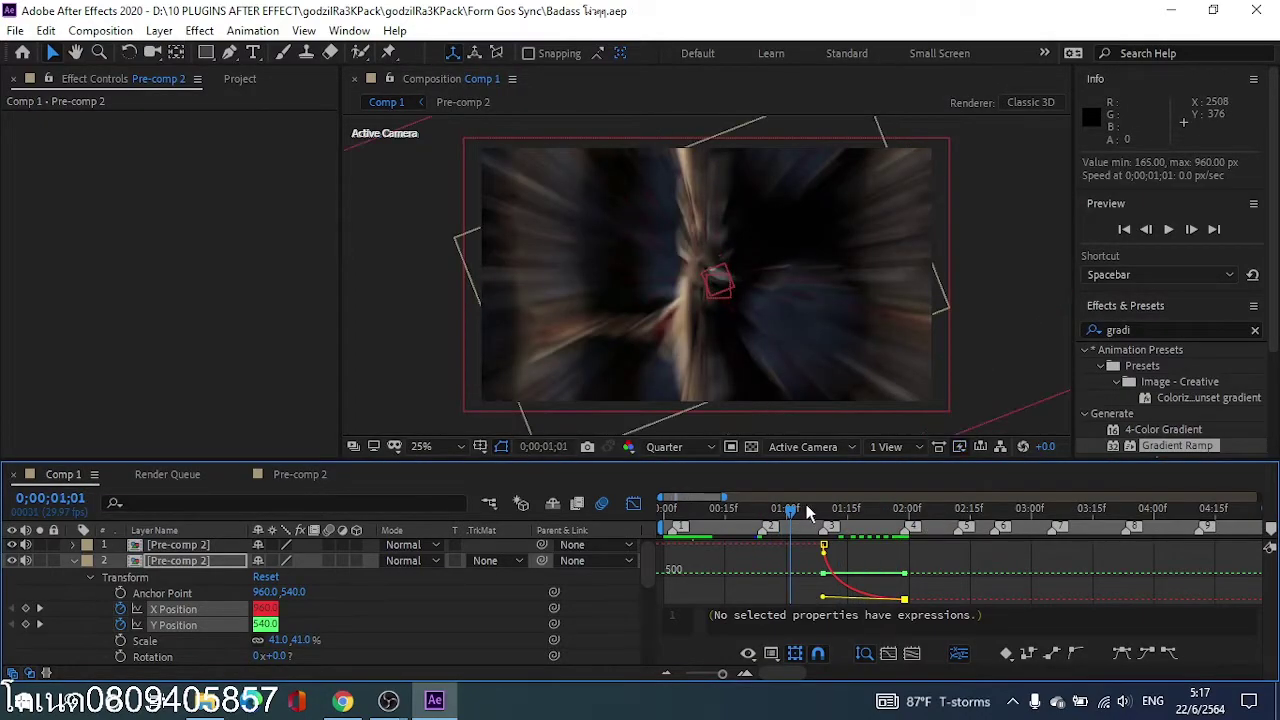
click(1168, 229)
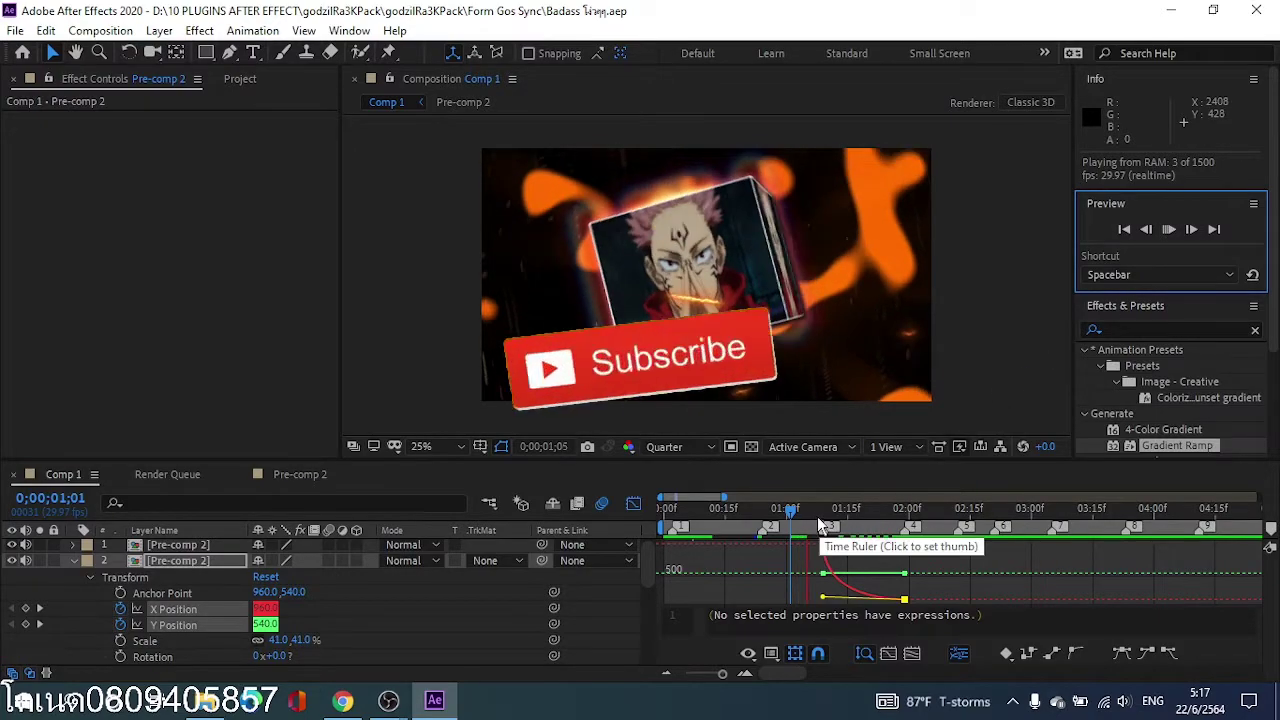
mouse_move(824, 513)
mouse_down()
mouse_move(806, 507)
mouse_move(823, 510)
mouse_up()
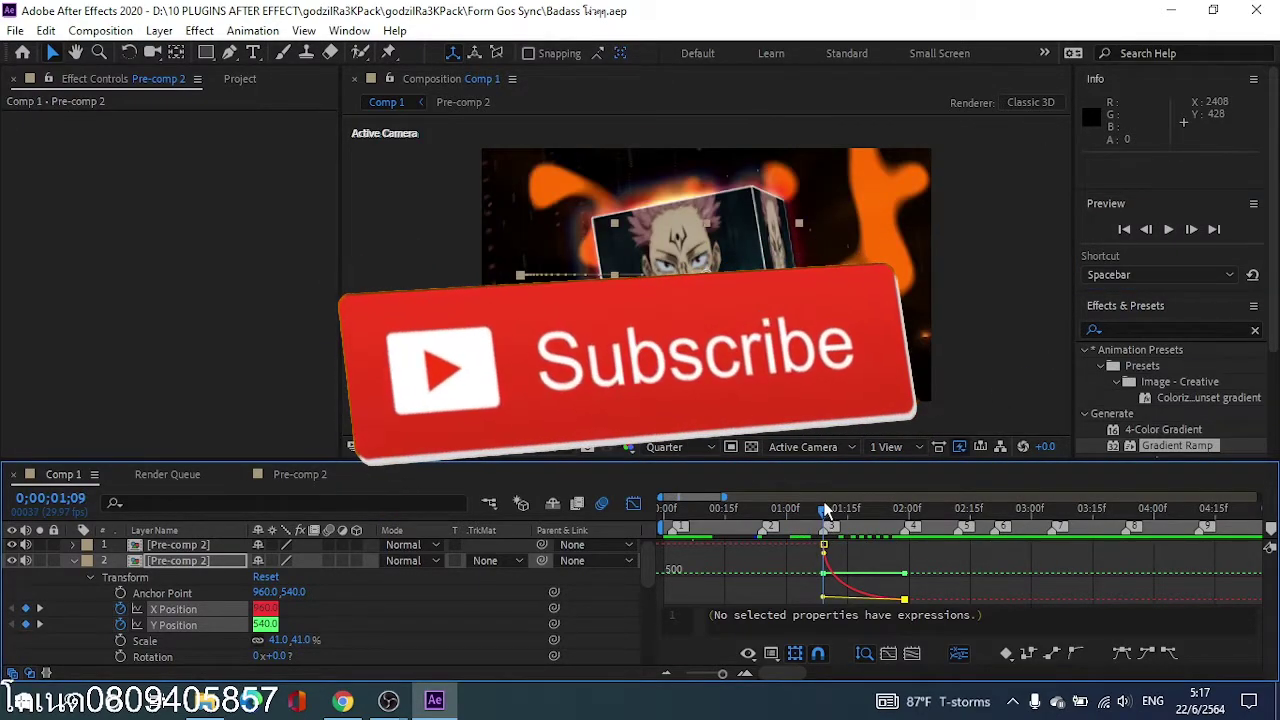
click(1168, 229)
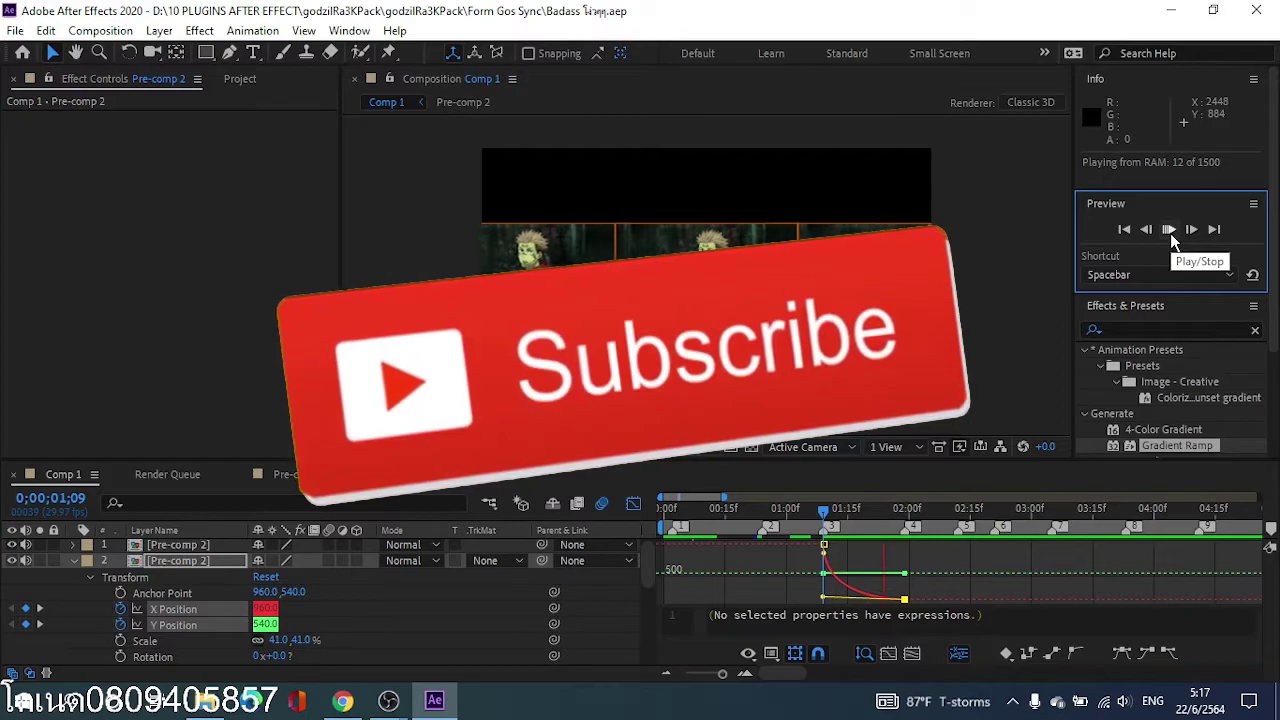
click(824, 513)
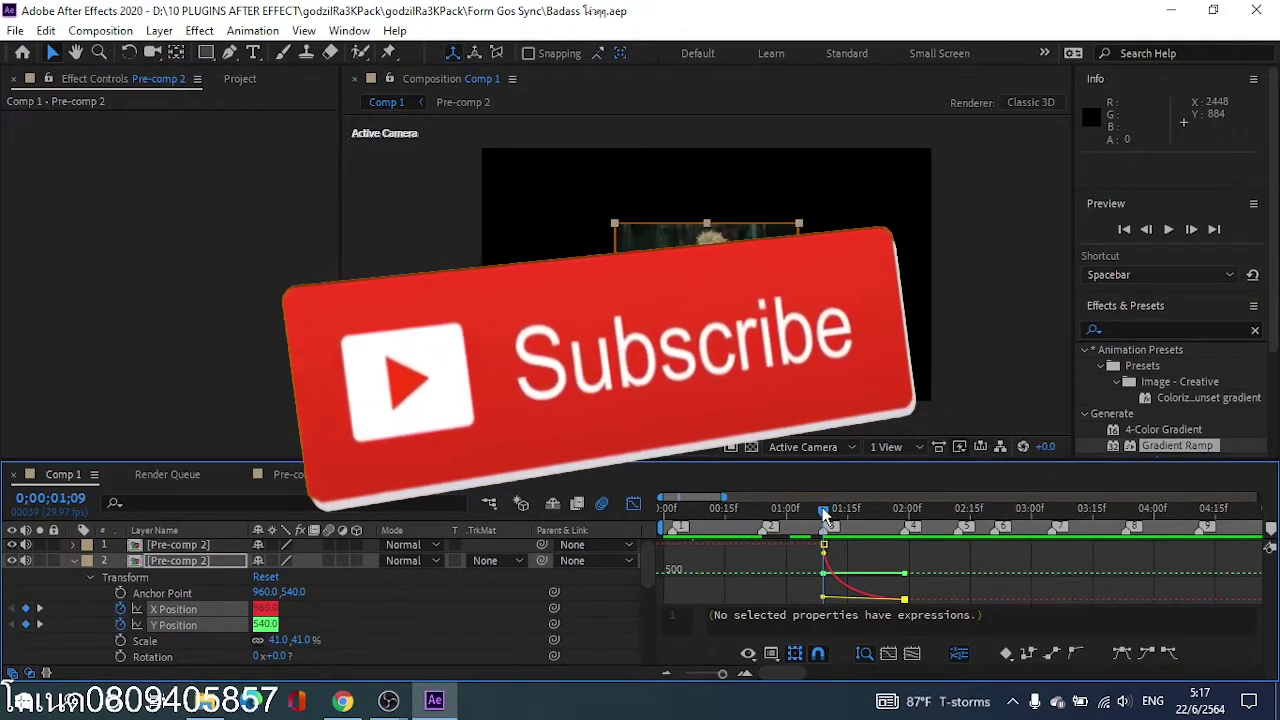
key(space)
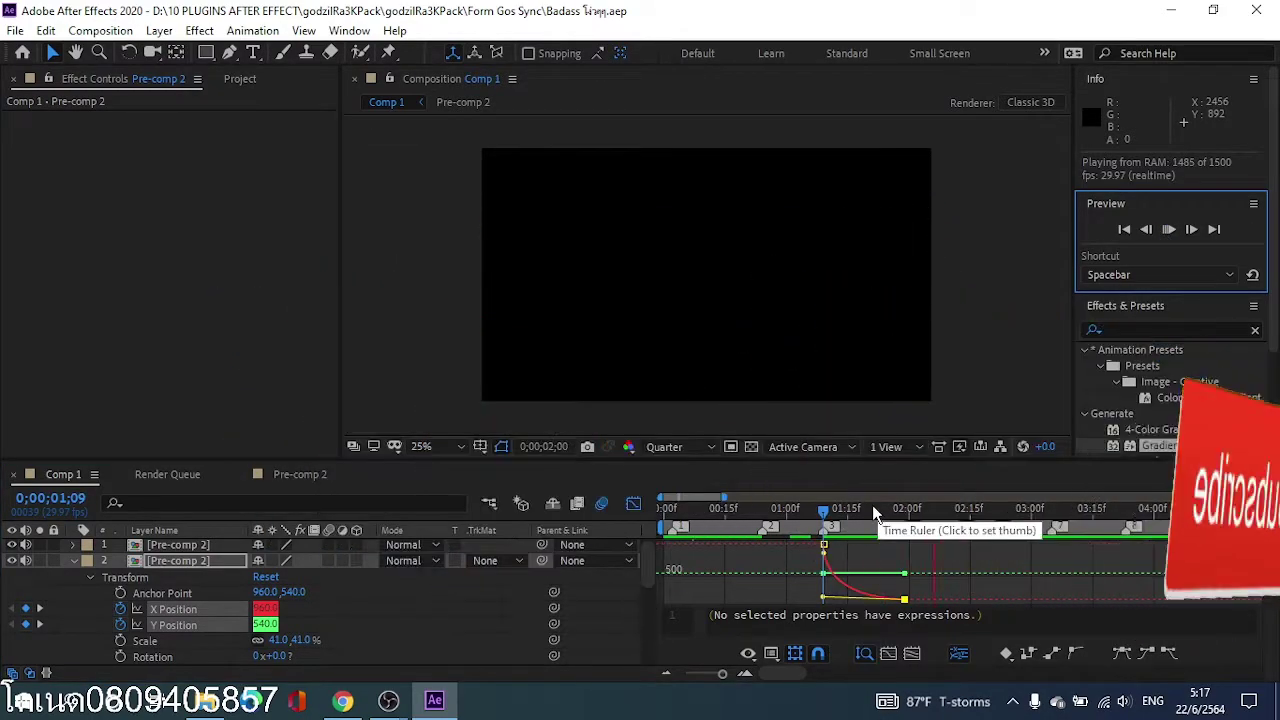
click(873, 513)
Step: Enable motion blur on all three Pre-comp 2 layers, save the project and leave the graph view
click(72, 560)
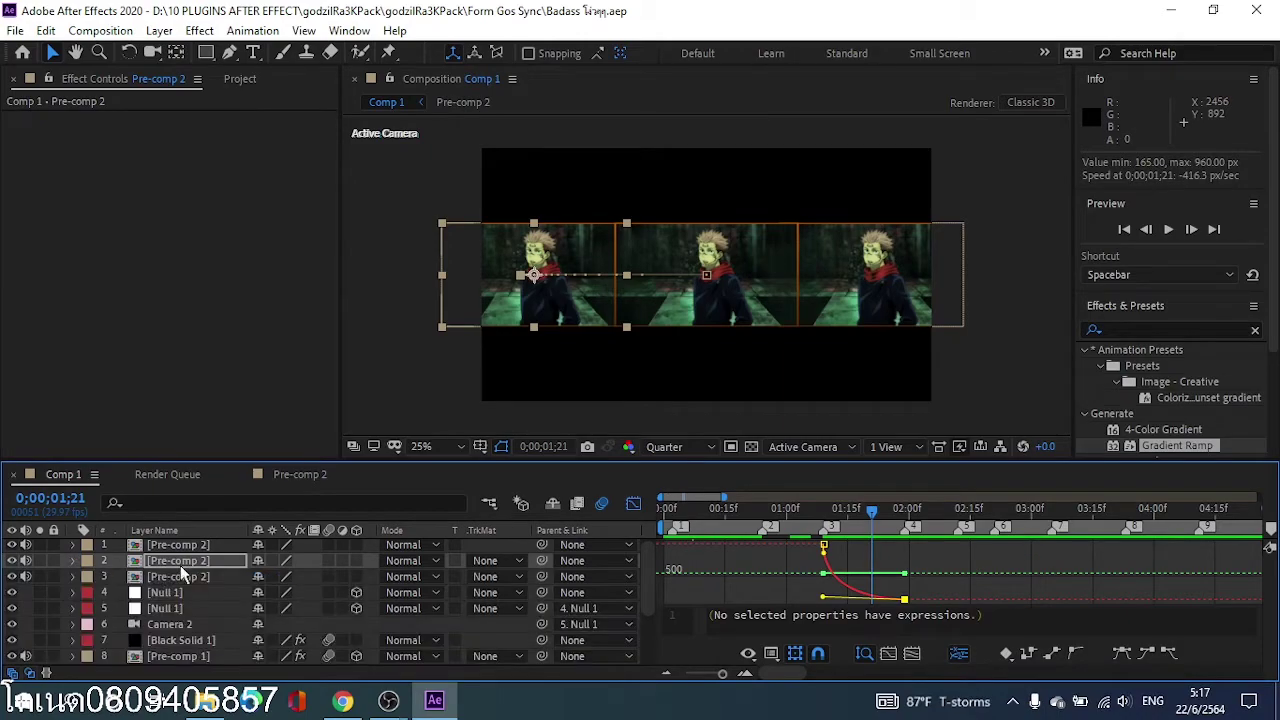
click(328, 546)
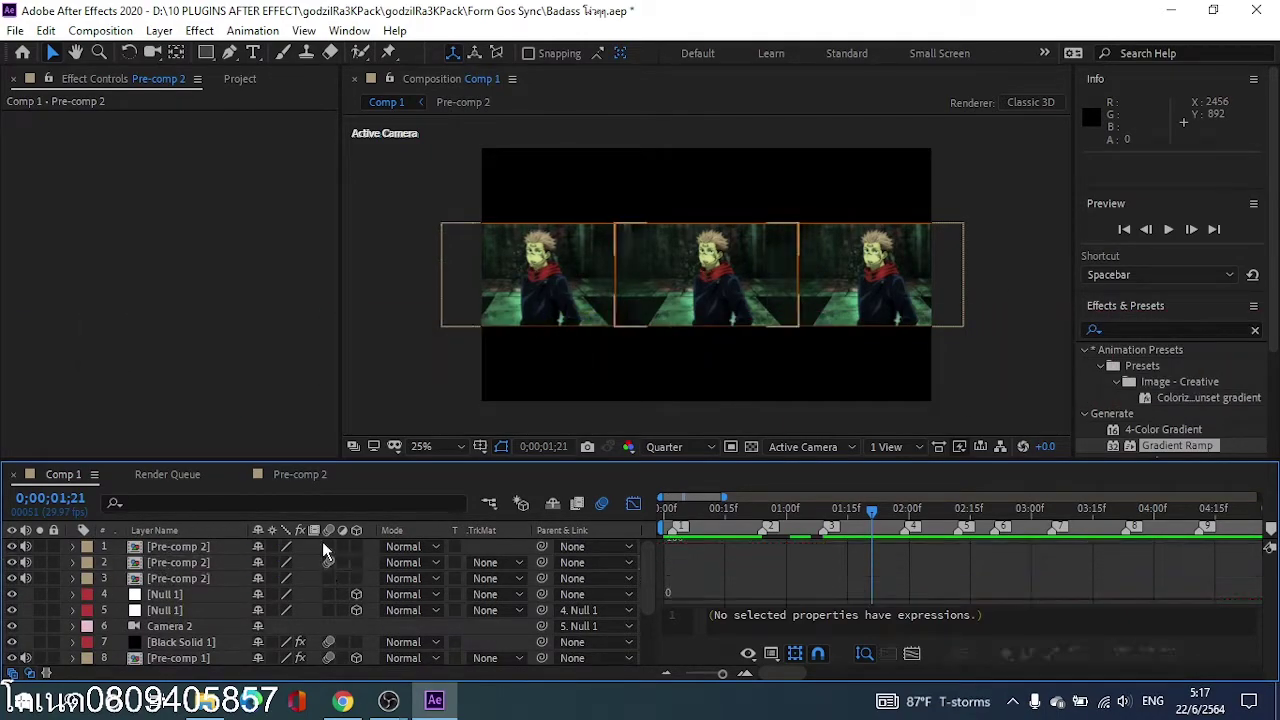
click(327, 576)
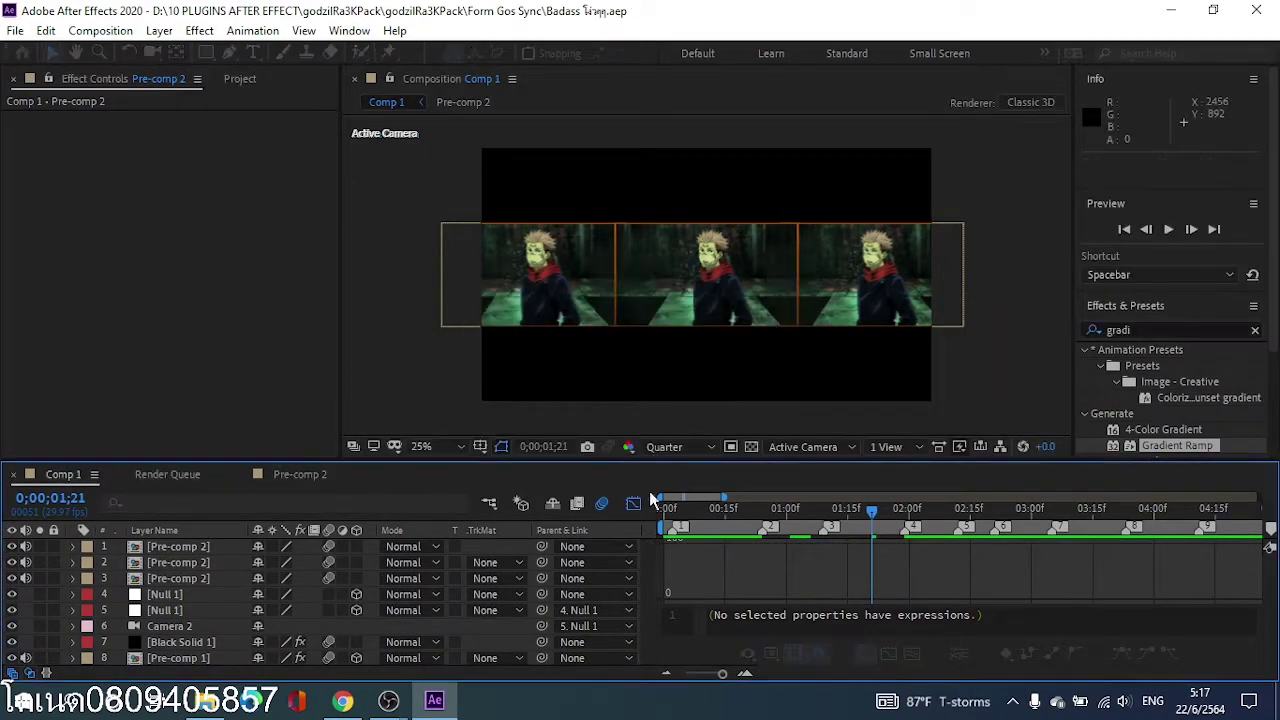
click(633, 503)
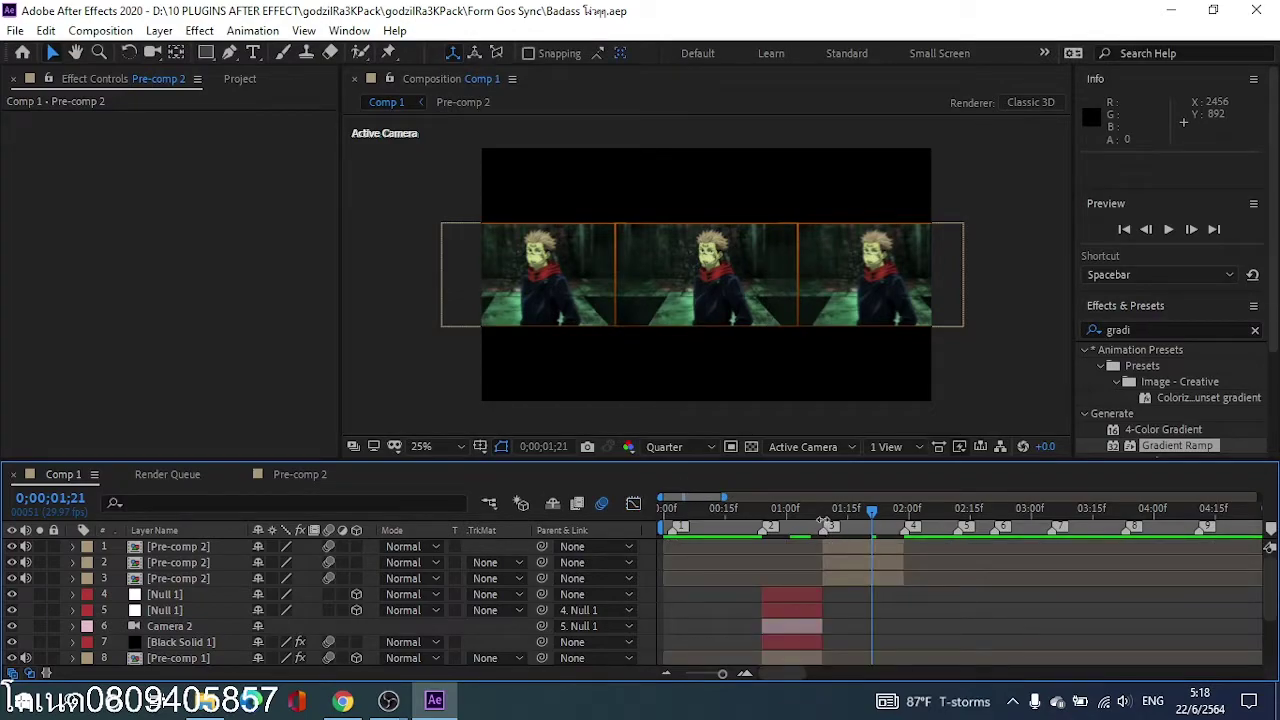
Step: Duplicate the Black Solid 1 below Camera 2 and place the copy between markers 3 and 4, starting at 0;00;01;09 and lasting 20 frames
click(823, 510)
click(801, 596)
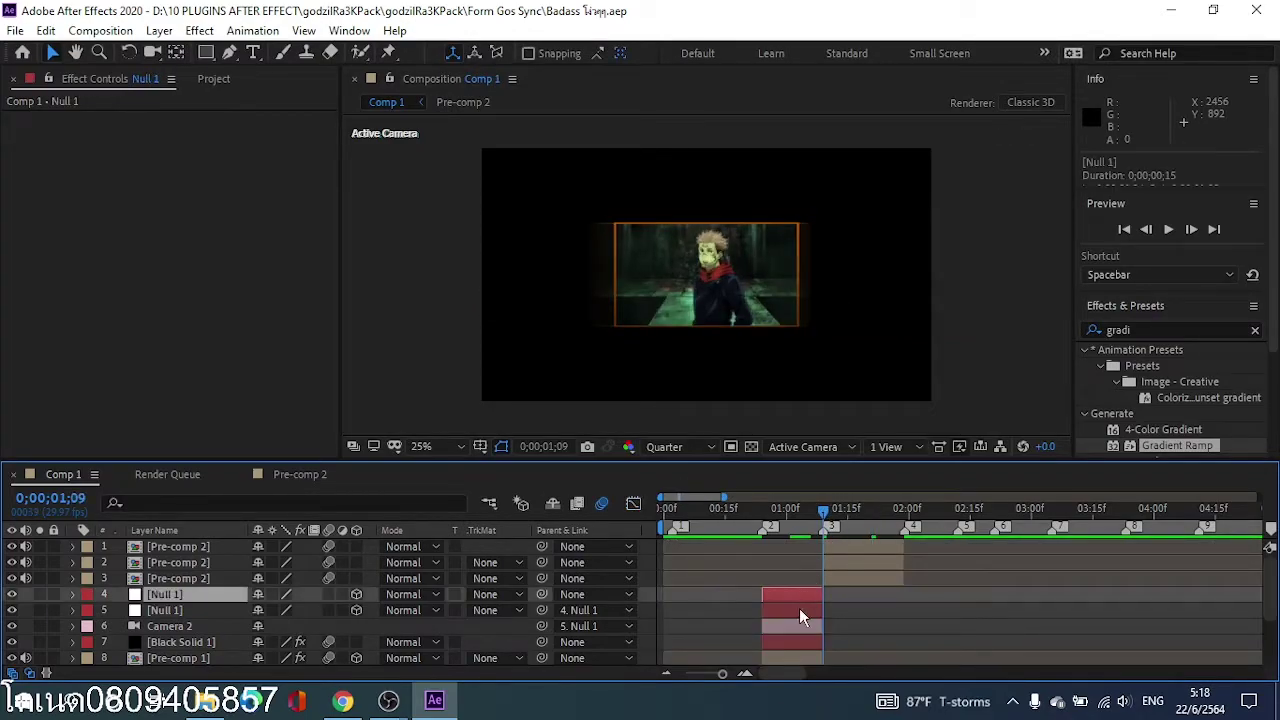
scroll(795, 610, down, 3)
click(788, 559)
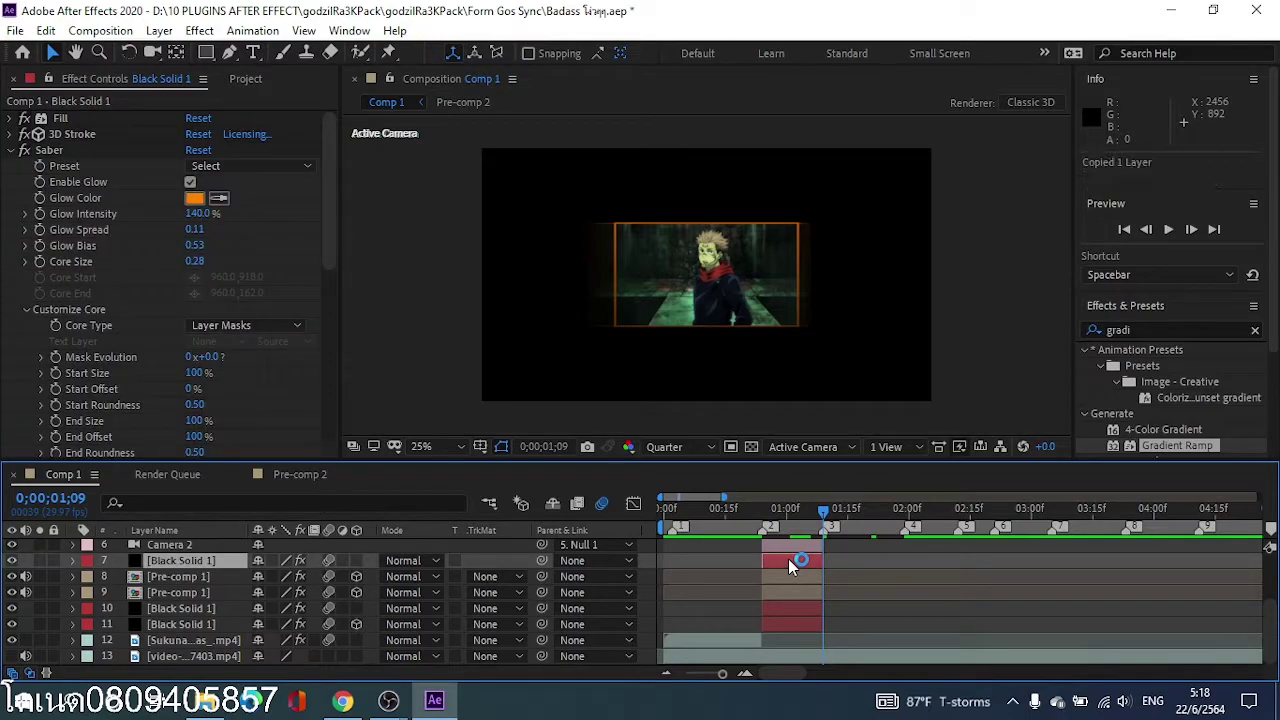
key(ctrl+v)
drag(812, 567, 904, 563)
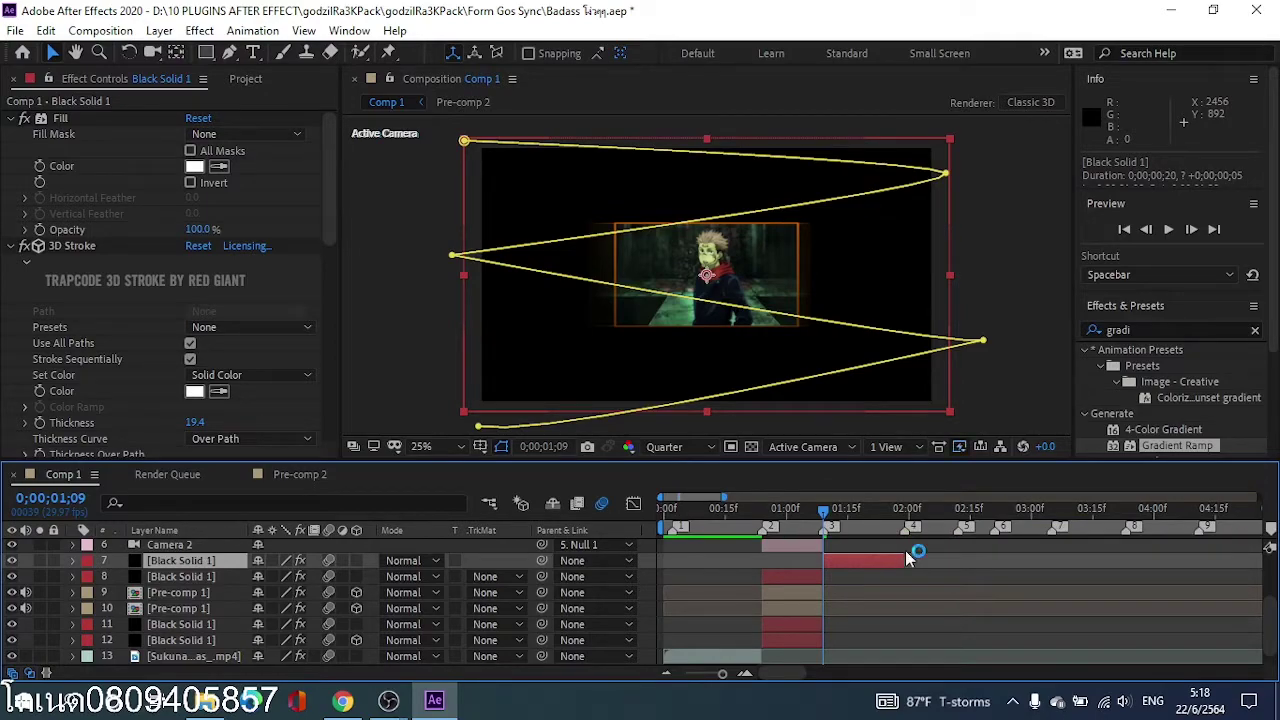
click(908, 518)
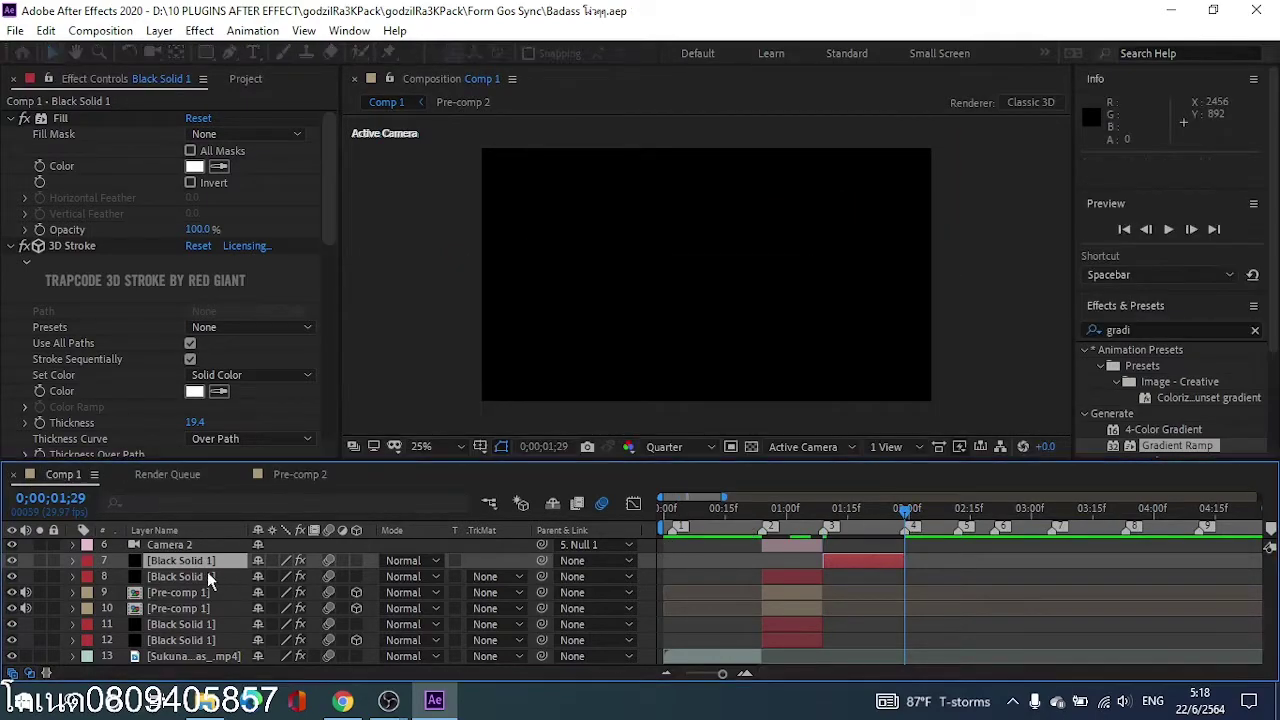
Step: Remove the Fill, 3D Stroke and Saber effects from the copied Black Solid 1
scroll(172, 608, up, 3)
click(167, 648)
click(18, 247)
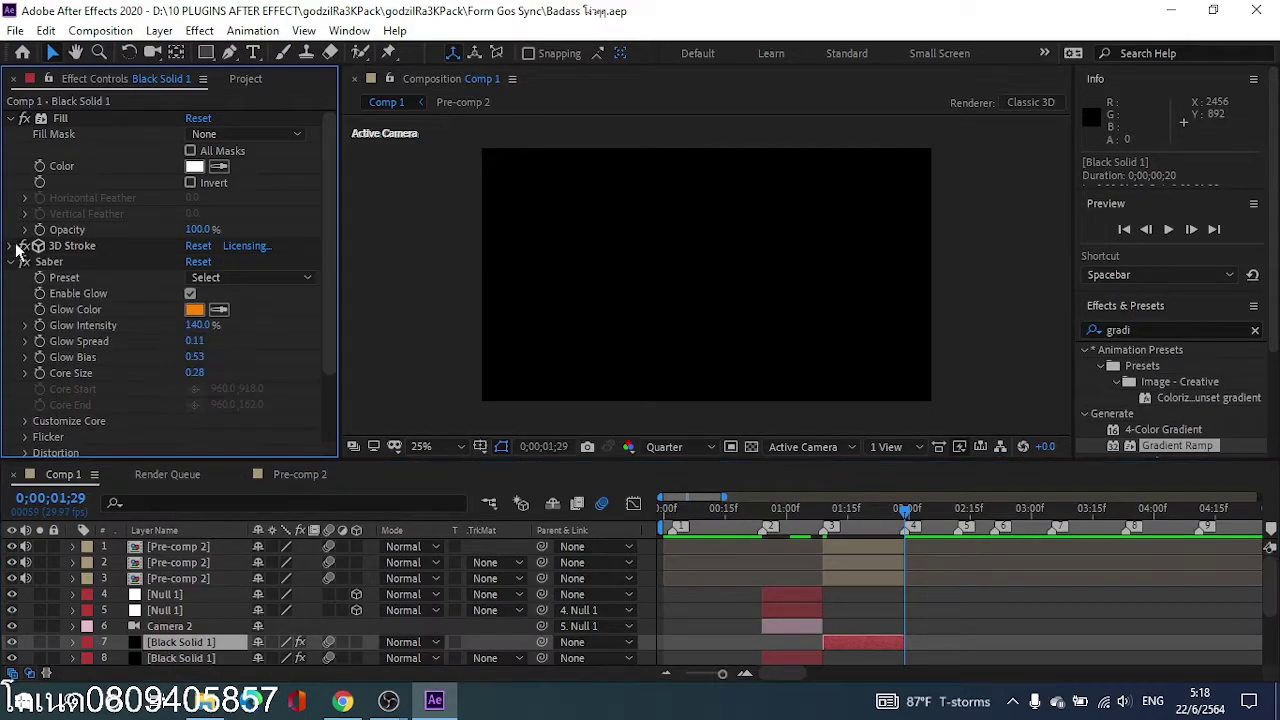
click(10, 119)
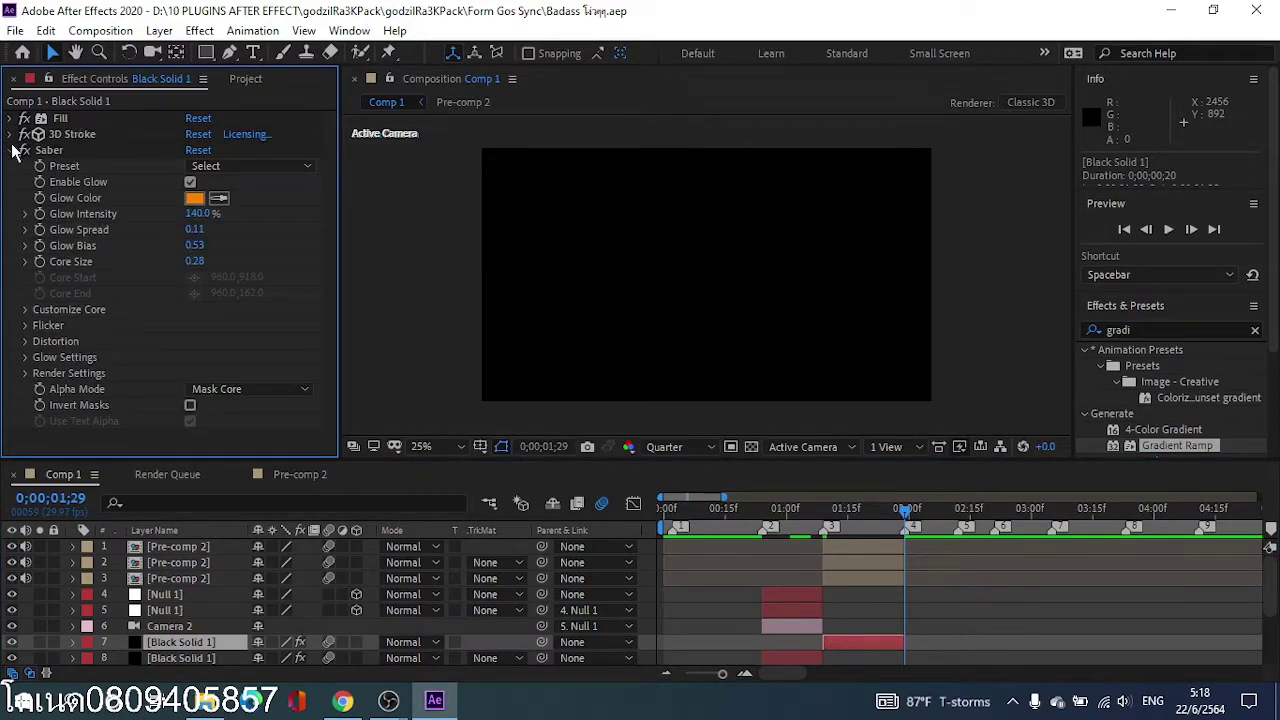
click(14, 150)
click(74, 118)
shift+click(71, 134)
shift+click(64, 152)
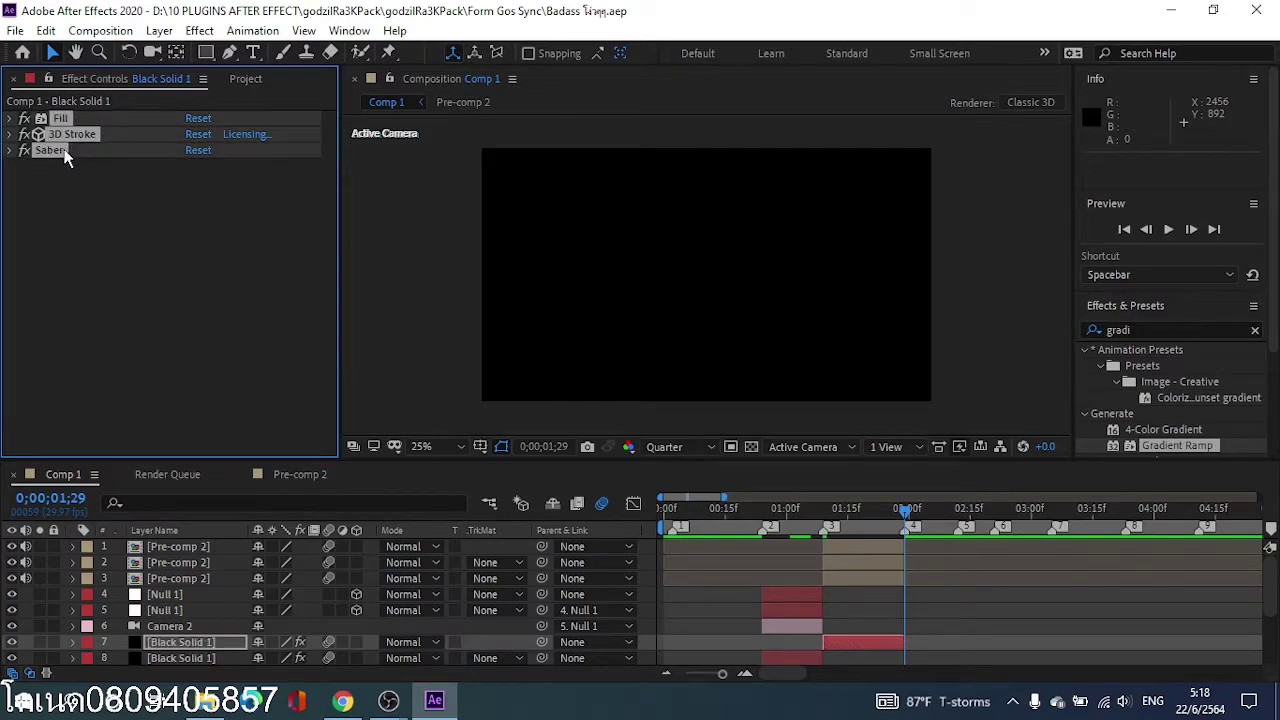
key(Delete)
Step: Find Optical Flares and apply it to the copied Black Solid 1 between markers 3 and 4
click(1152, 328)
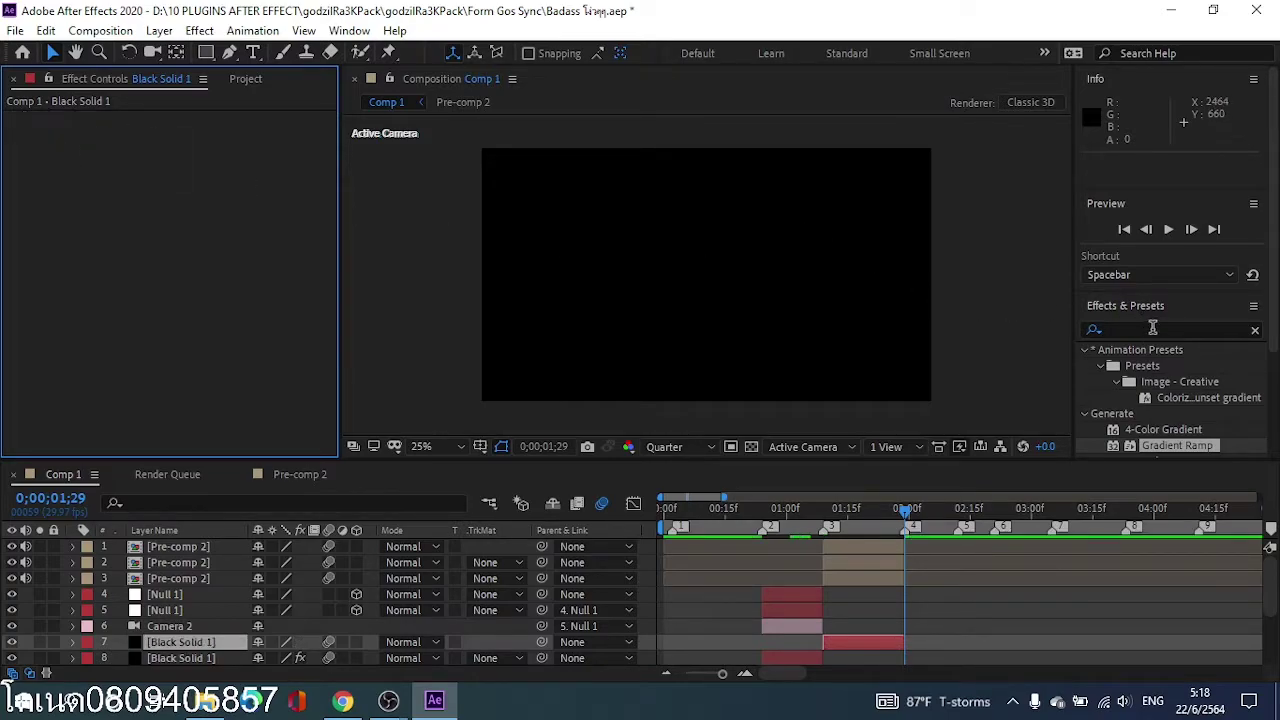
click(1150, 329)
text(v)
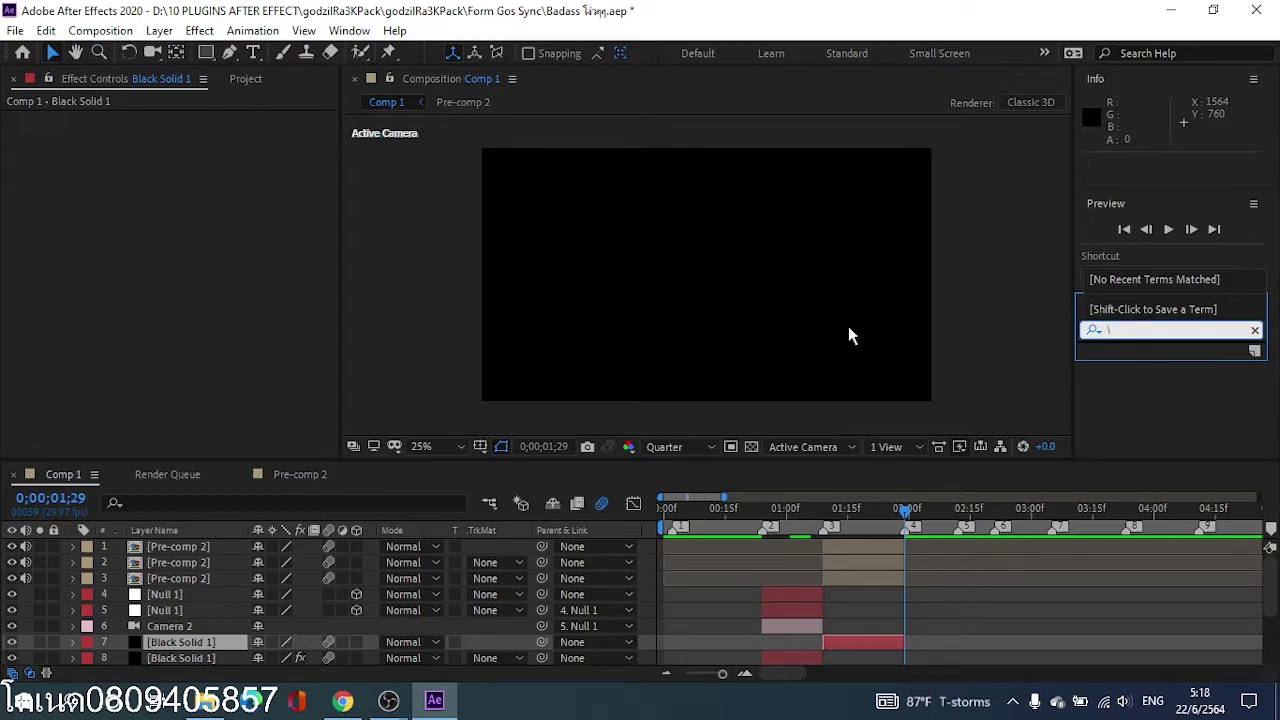
key(BackSpace)
text(Optica)
drag(1157, 430, 900, 645)
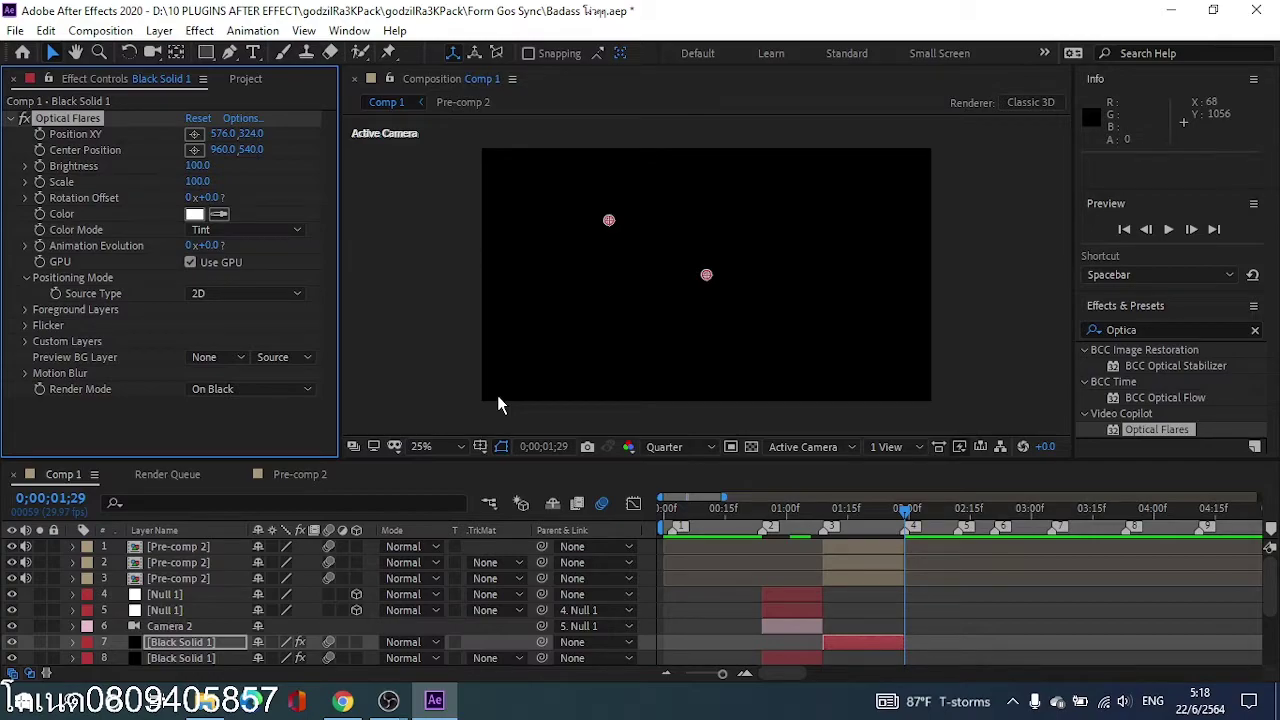
Step: Set the Optical Flares color to orange-red FB4D00 while viewing the shot at 0;00;01;19, and save the project
click(851, 512)
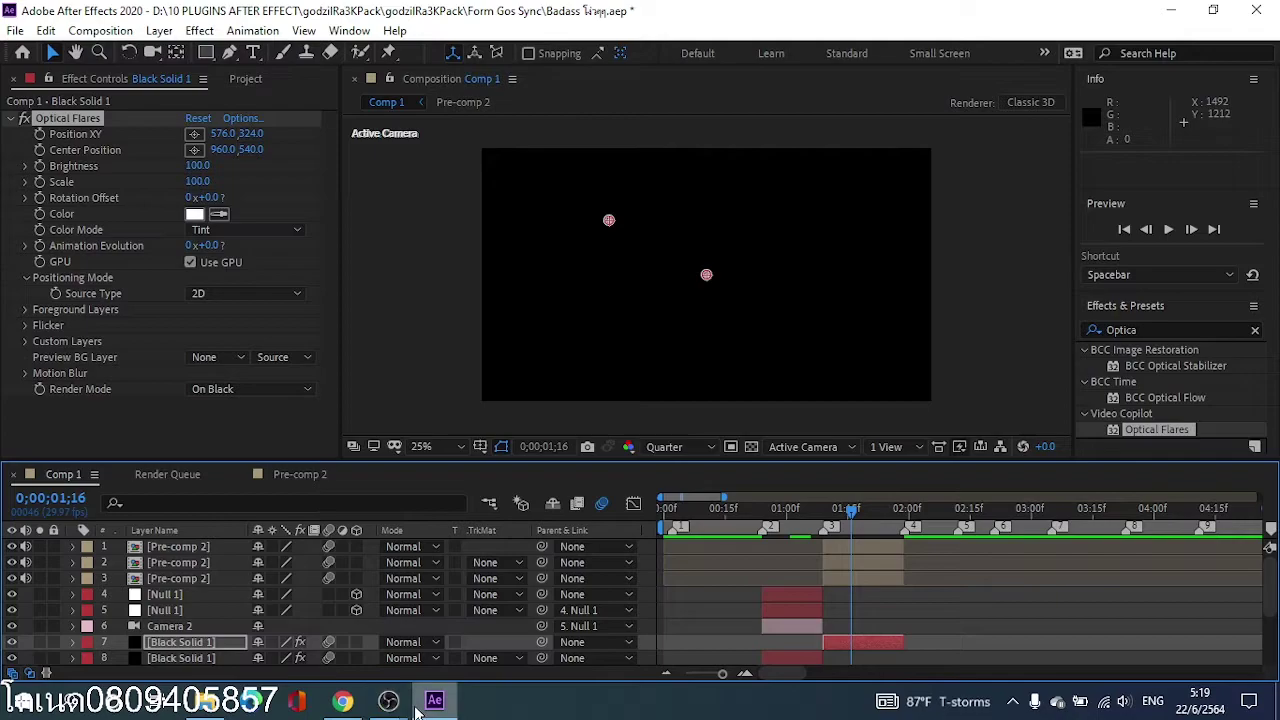
mouse_move(399, 707)
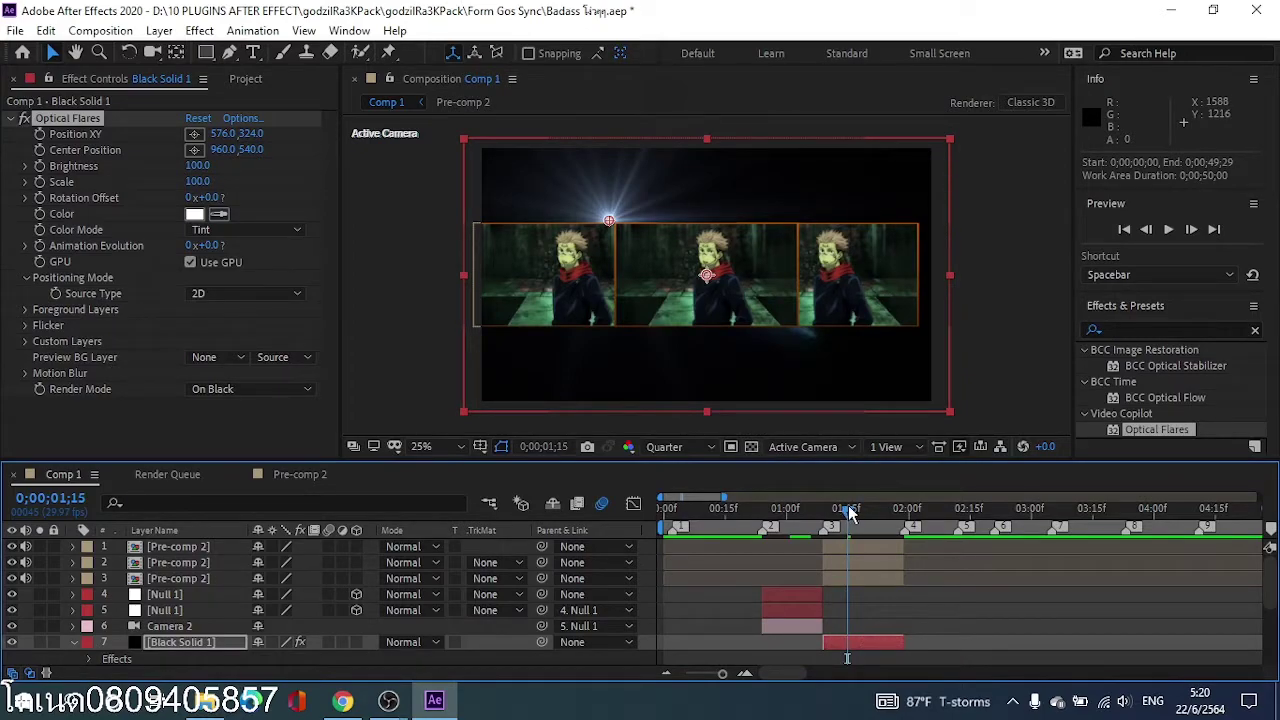
drag(848, 512, 864, 512)
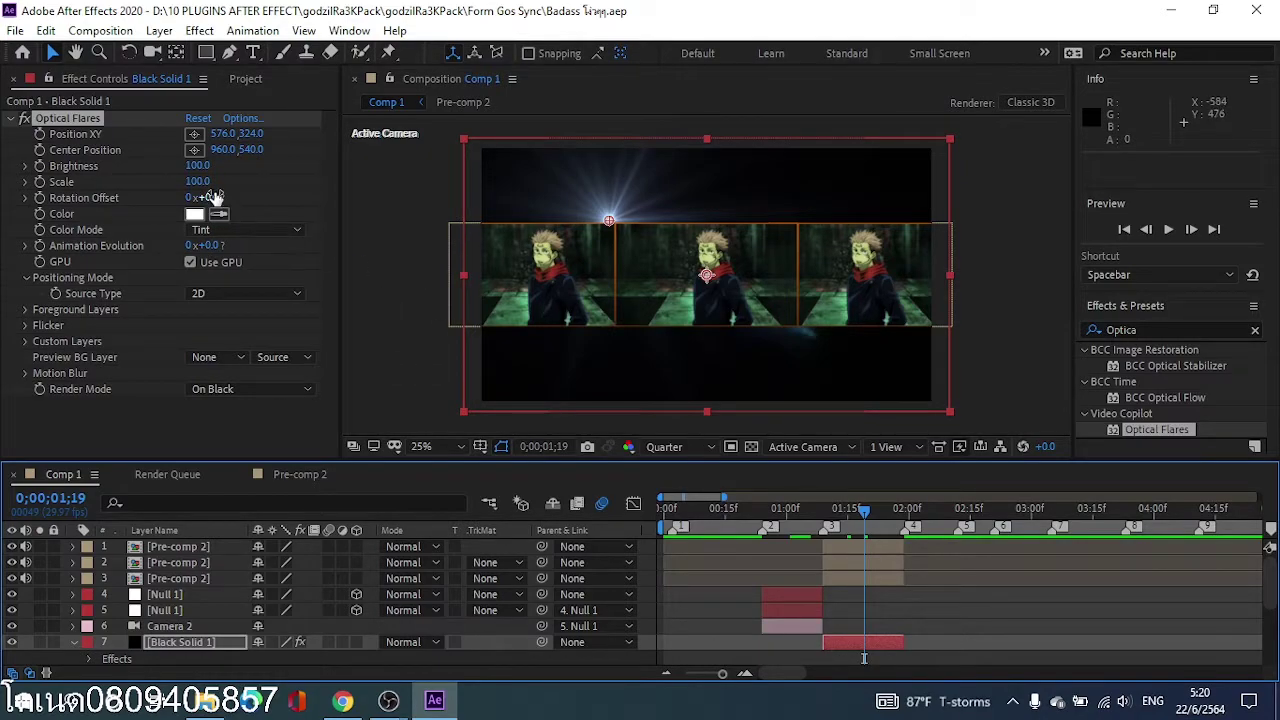
click(195, 214)
drag(684, 390, 680, 466)
drag(606, 340, 650, 240)
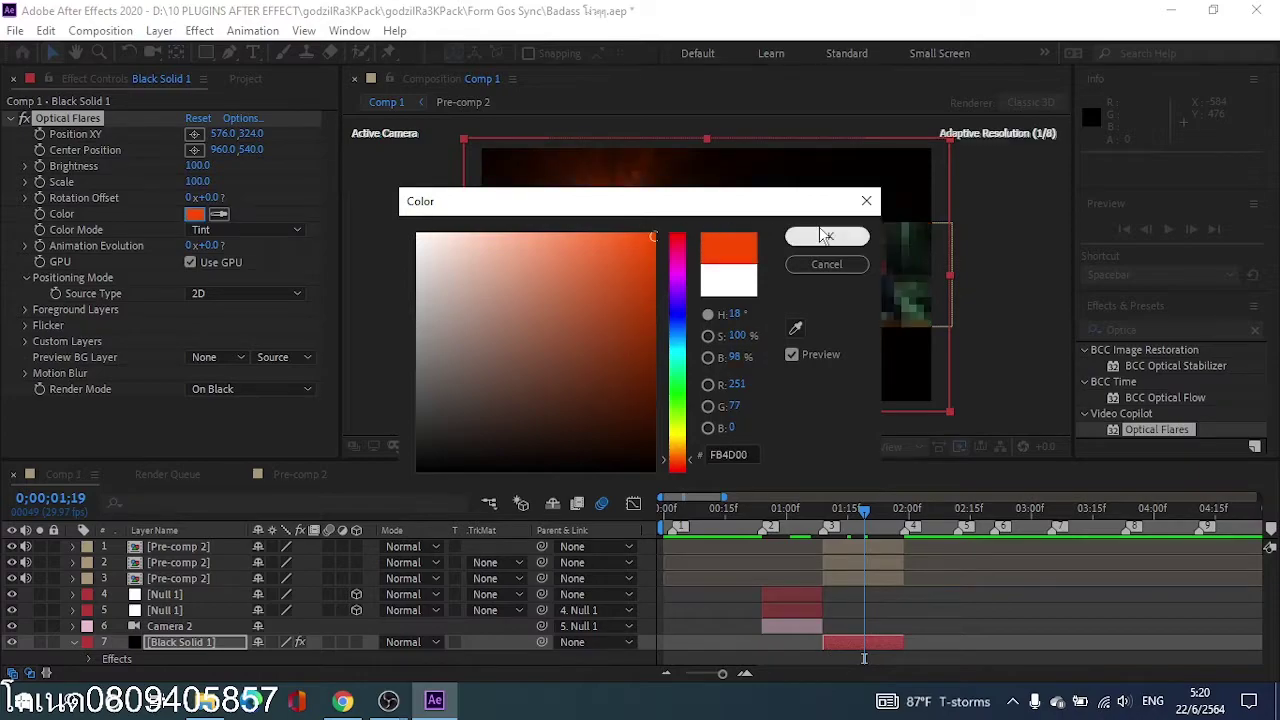
click(826, 236)
key(ctrl+s)
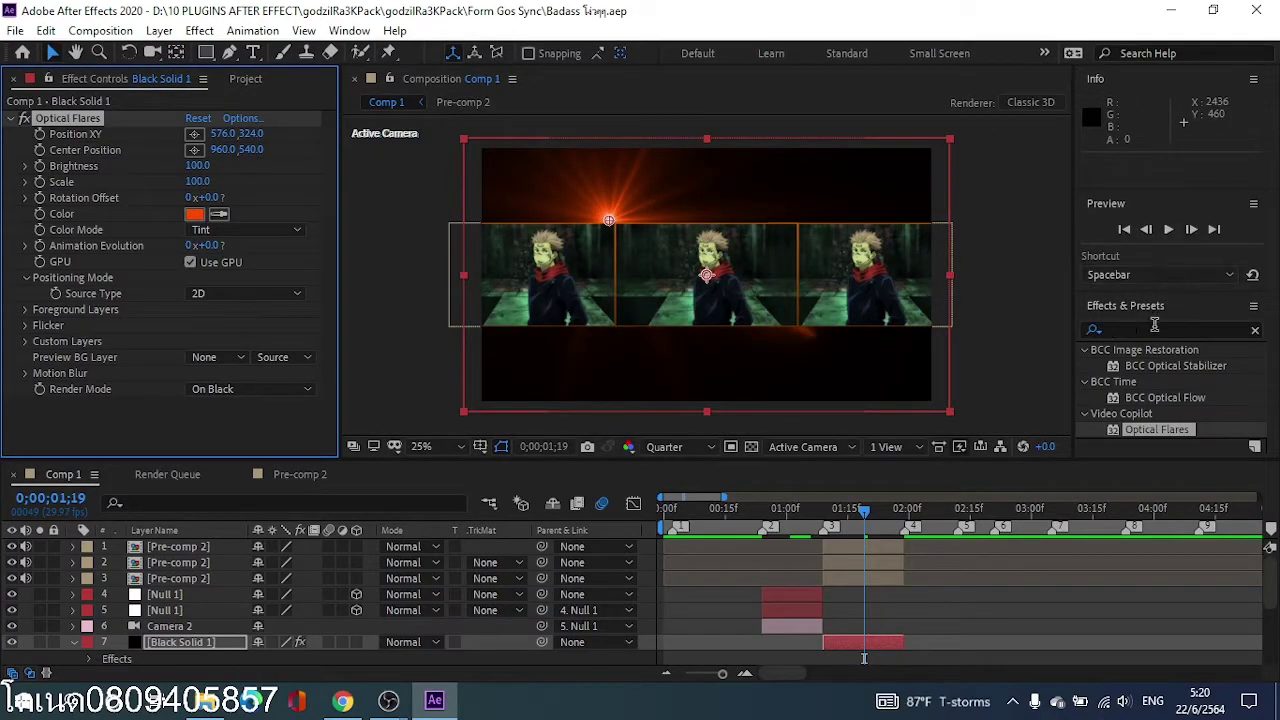
Step: Find Turbulent Displace and apply it to the Black Solid 1 between markers 3 and 4, with Amount 789 and Size 61
click(1154, 329)
text(TUr)
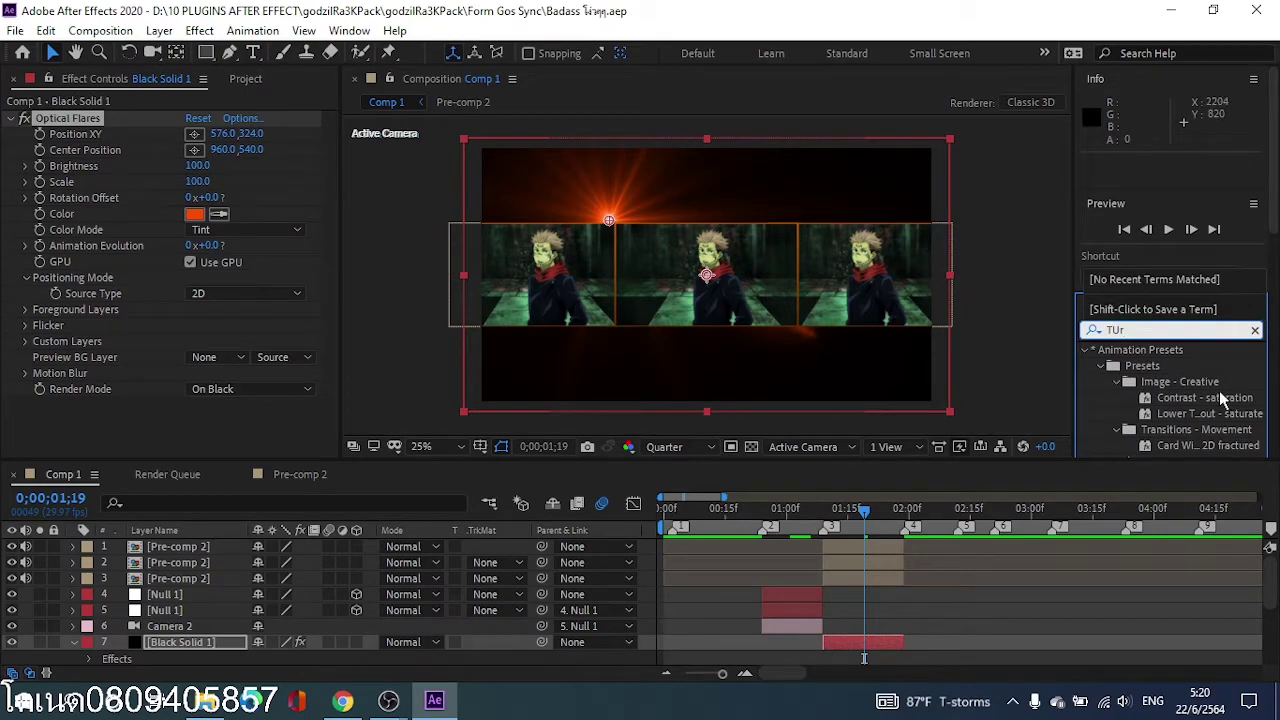
scroll(1219, 390, down, 5)
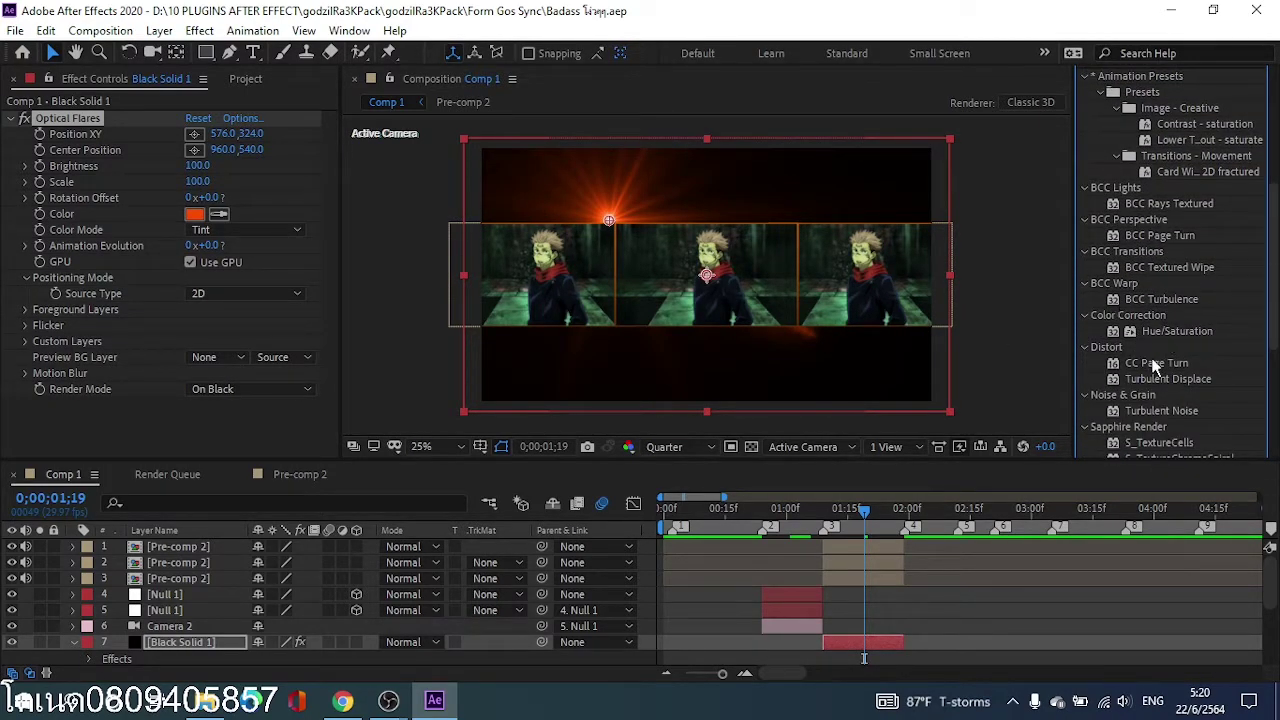
scroll(1173, 299, down, 3)
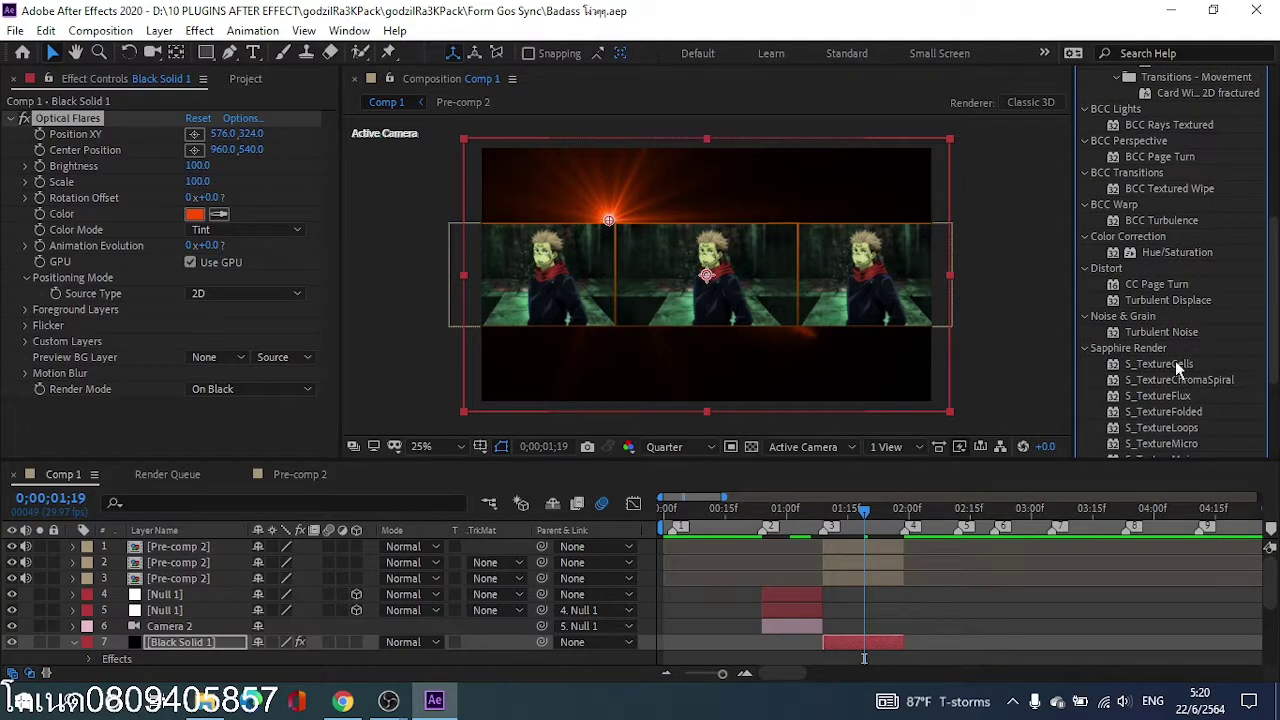
drag(1180, 292, 892, 646)
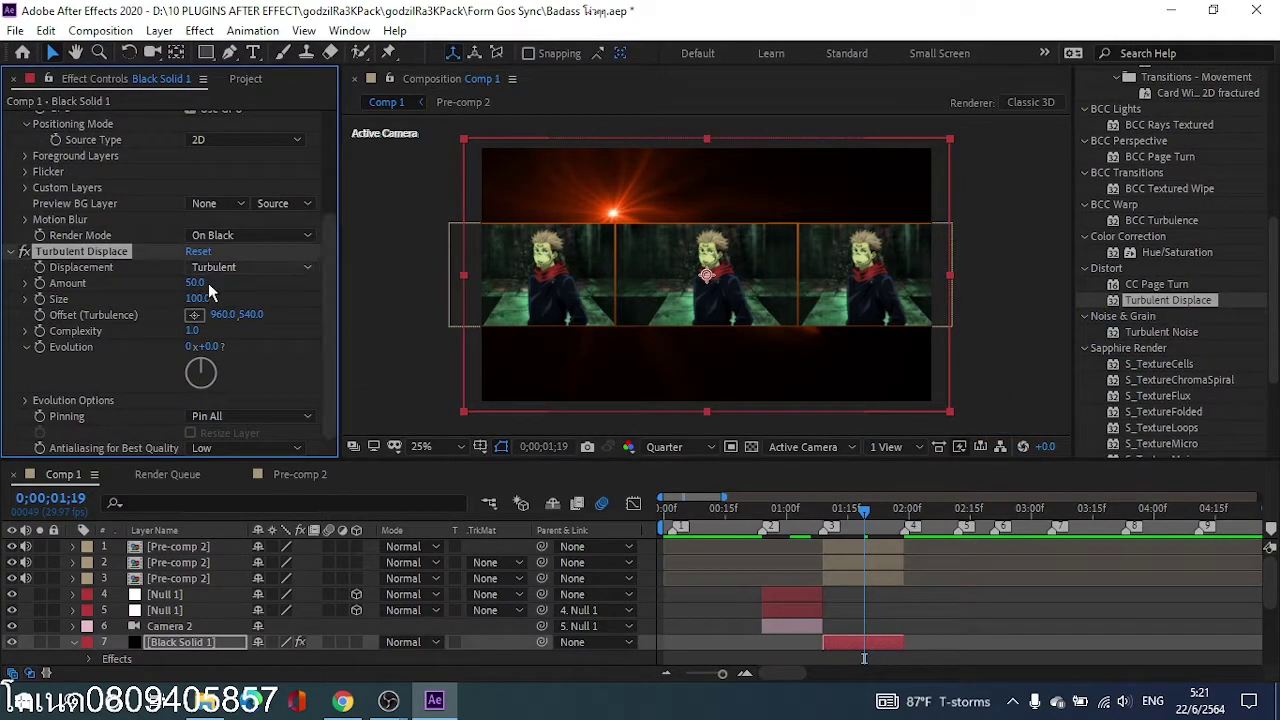
drag(190, 298, 330, 283)
drag(188, 299, 481, 286)
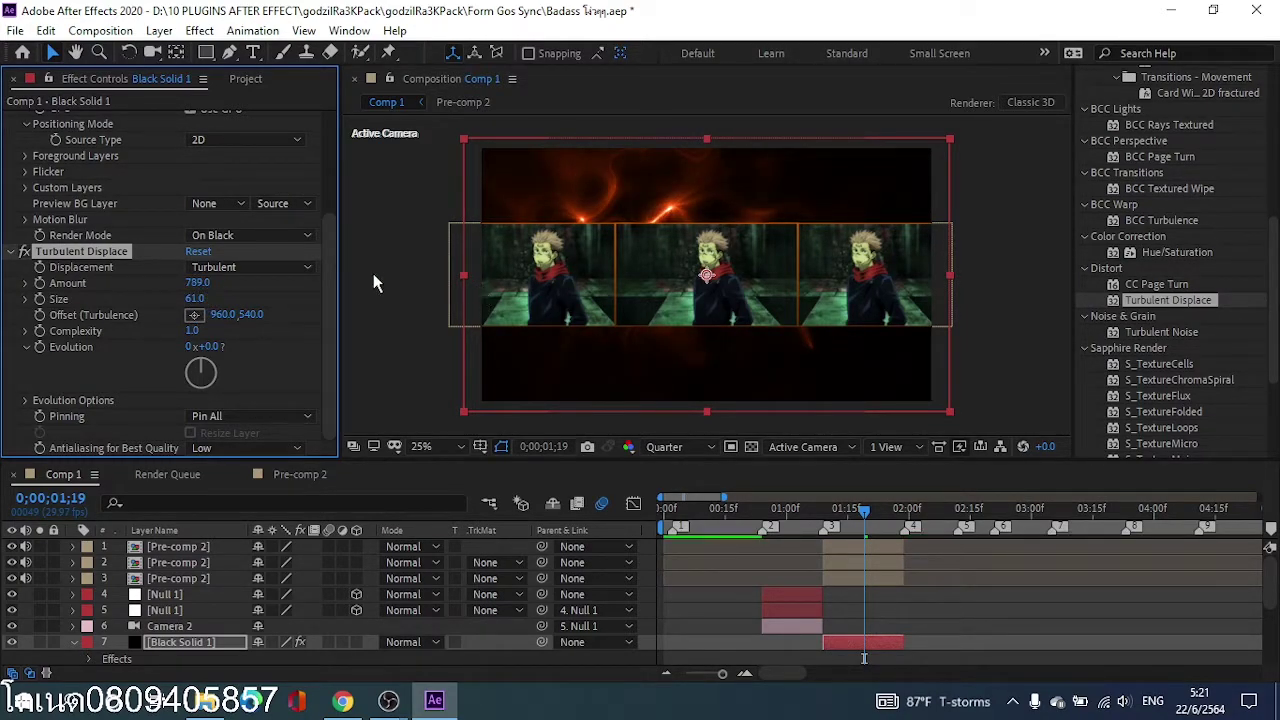
Step: Set the Optical Flares Scale to 130 and Brightness to 60, and move the flare toward the frame's upper-left corner, to about 306, 328
scroll(124, 213, up, 5)
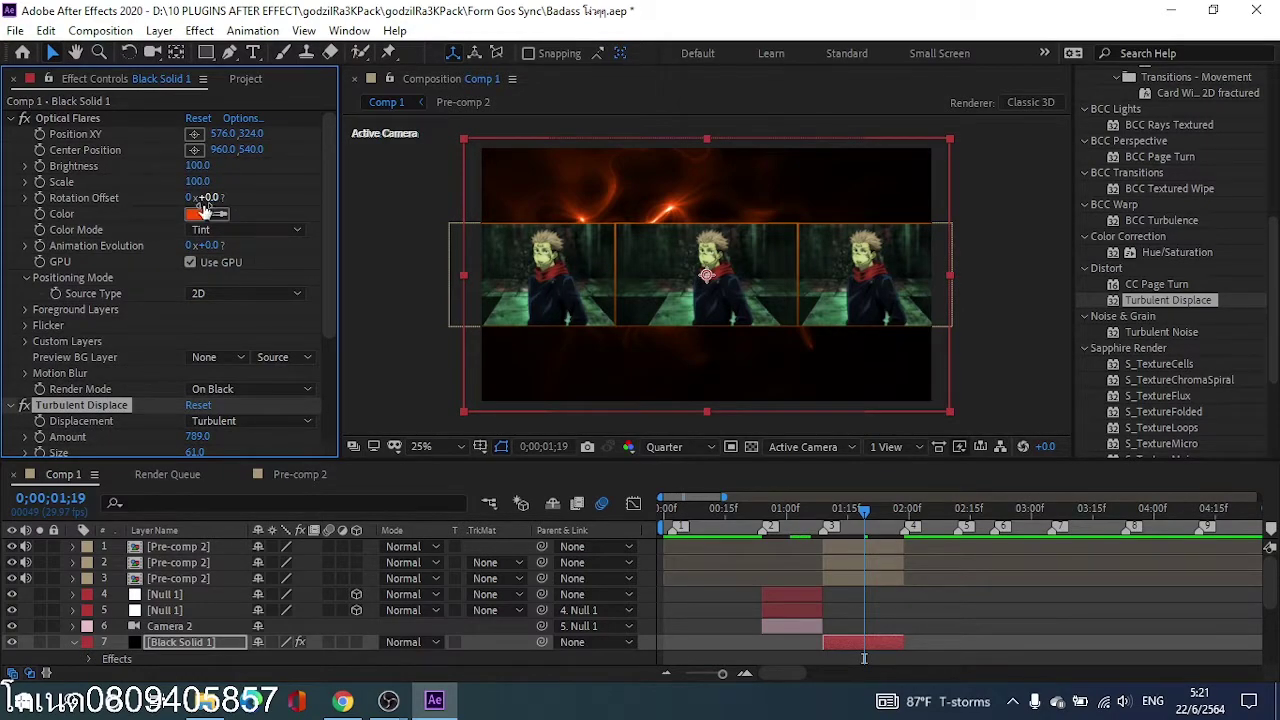
mouse_move(213, 180)
mouse_down()
mouse_move(228, 181)
mouse_move(184, 188)
mouse_move(205, 182)
mouse_move(204, 166)
mouse_move(193, 170)
mouse_up()
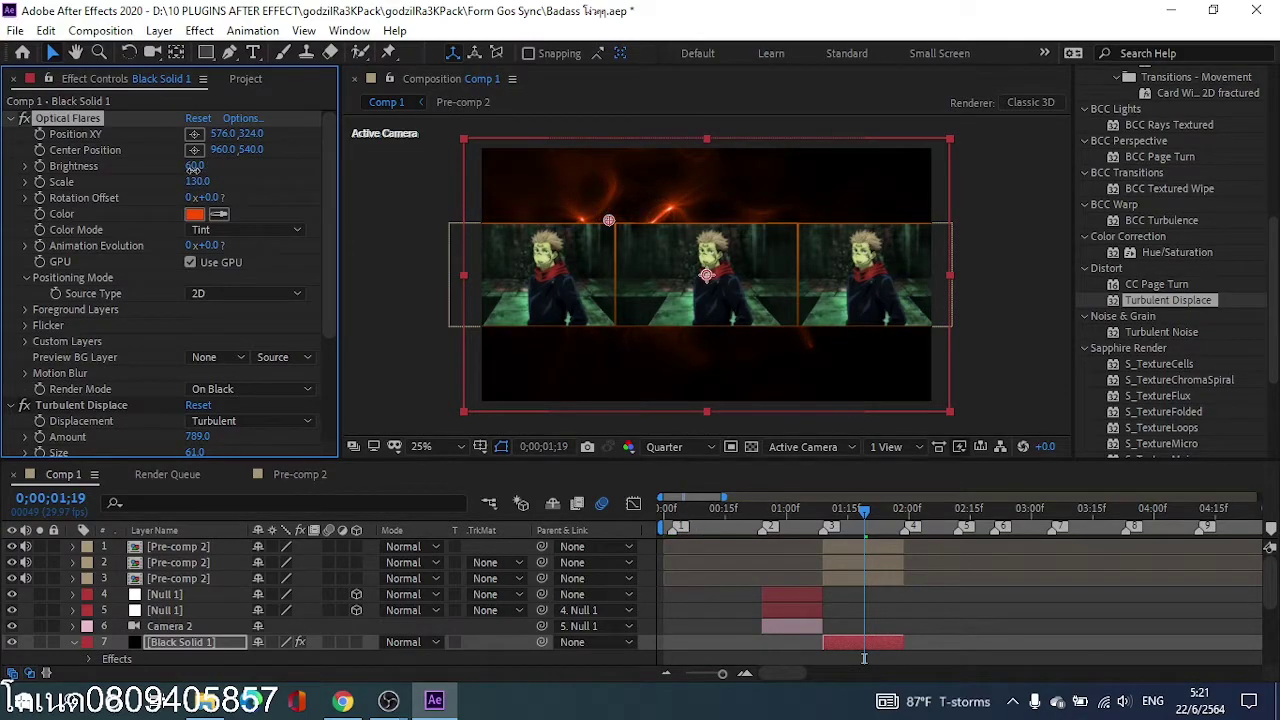
drag(609, 220, 537, 219)
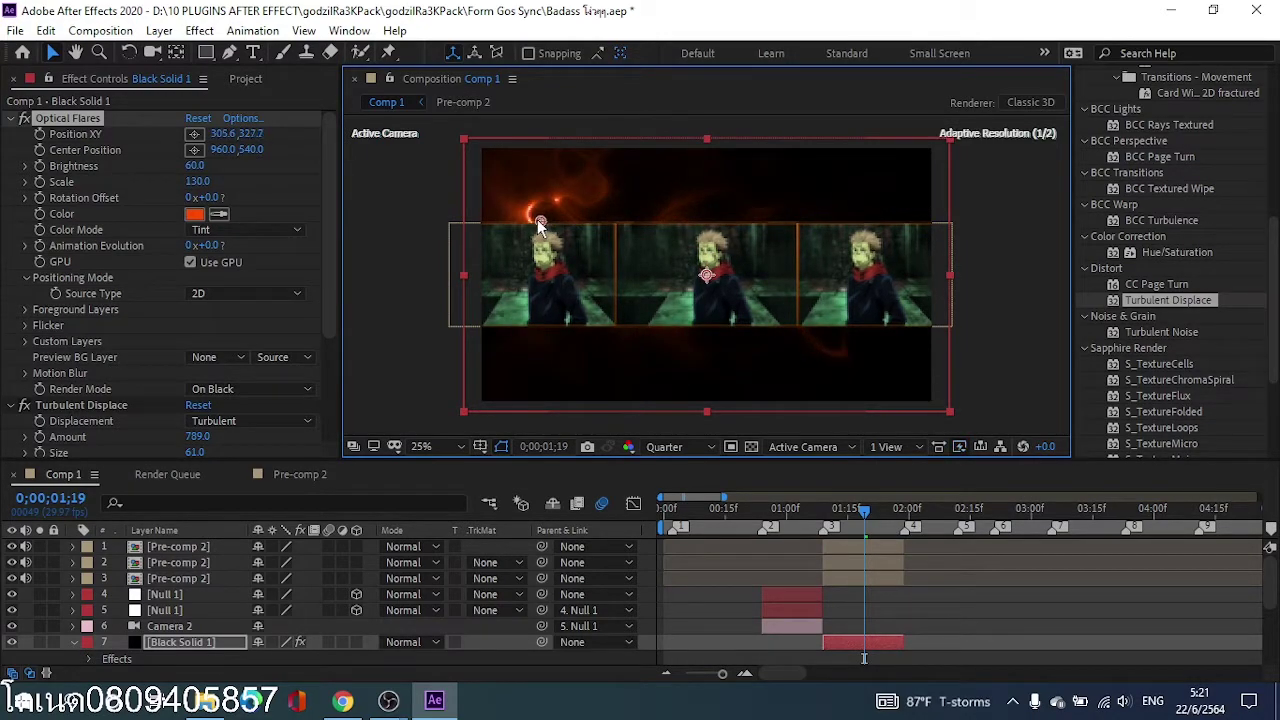
Step: Set the Turbulent Displace Size to 28 and save the project
scroll(151, 280, down, 3)
drag(194, 299, 162, 299)
key(ctrl+s)
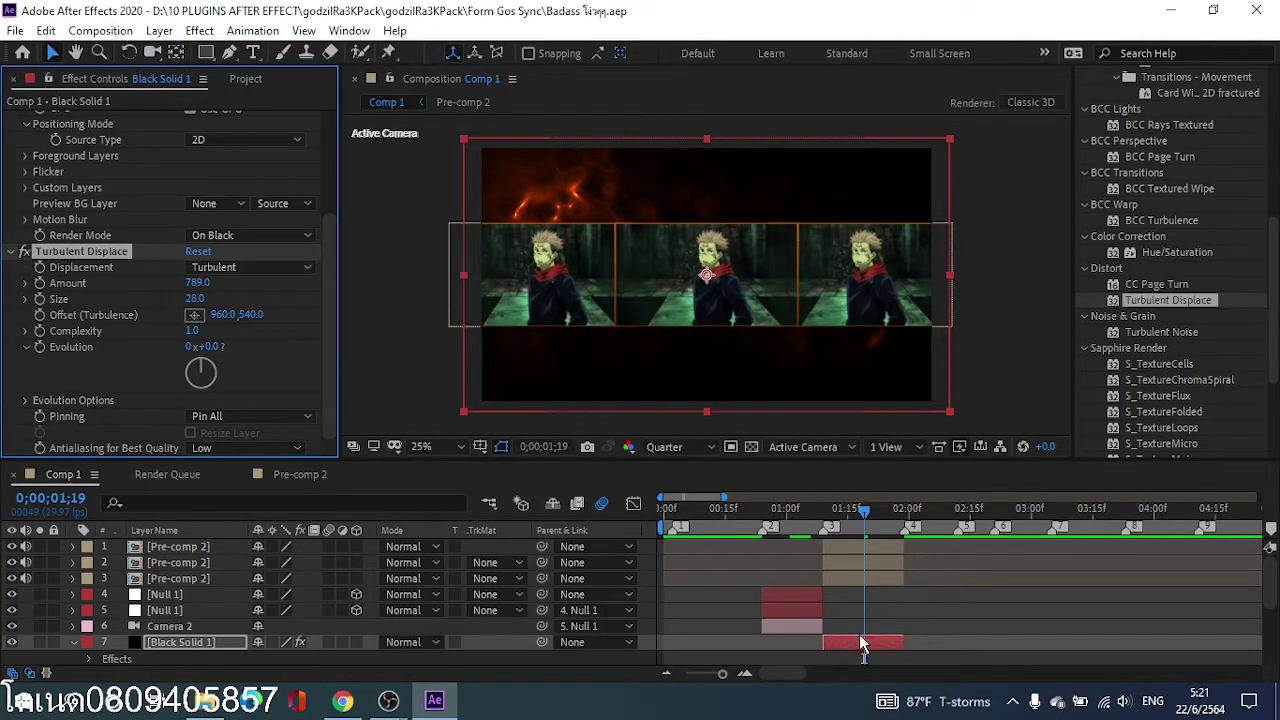
Step: Duplicate the flare's Black Solid 1, remove Optical Flares and Turbulent Displace from the copy above it, and save the project
key(ctrl+d)
click(12, 118)
click(55, 120)
shift+click(58, 134)
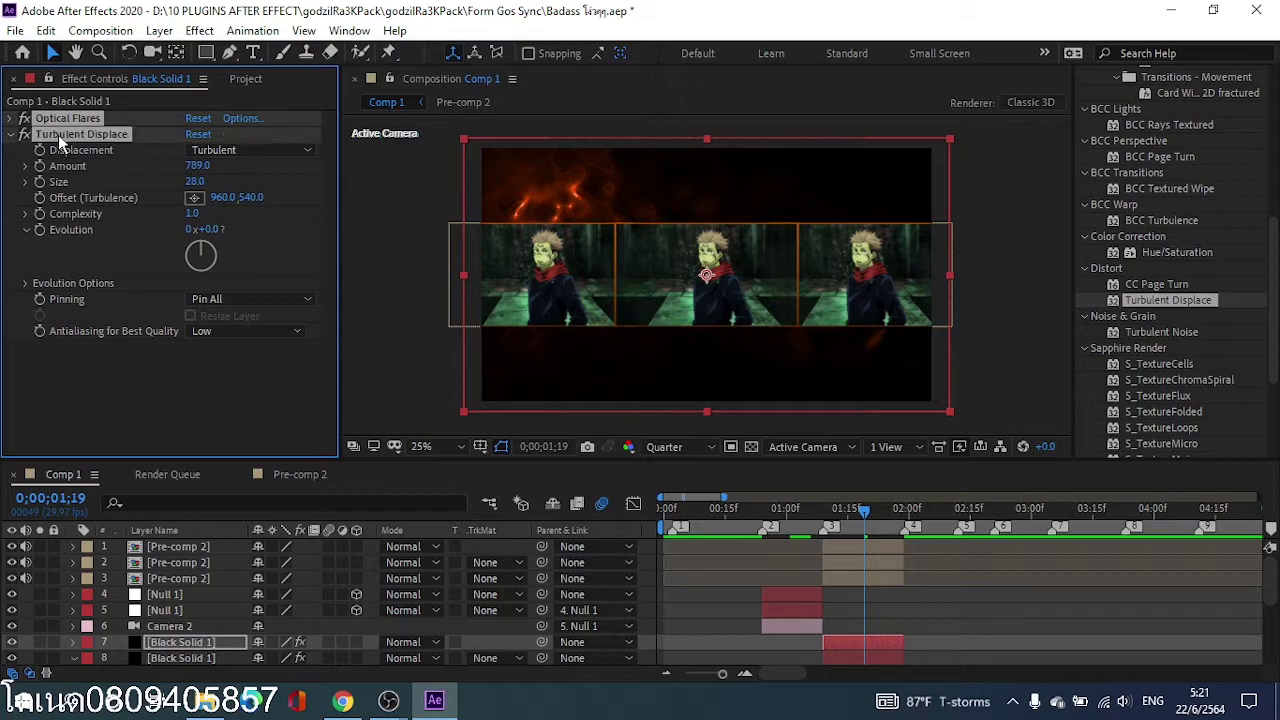
key(Delete)
key(ctrl+s)
Step: Find the Fill effect and apply it in red to the upper Black Solid 1 copy, leaving Fill Mask at None
scroll(1150, 215, up, 5)
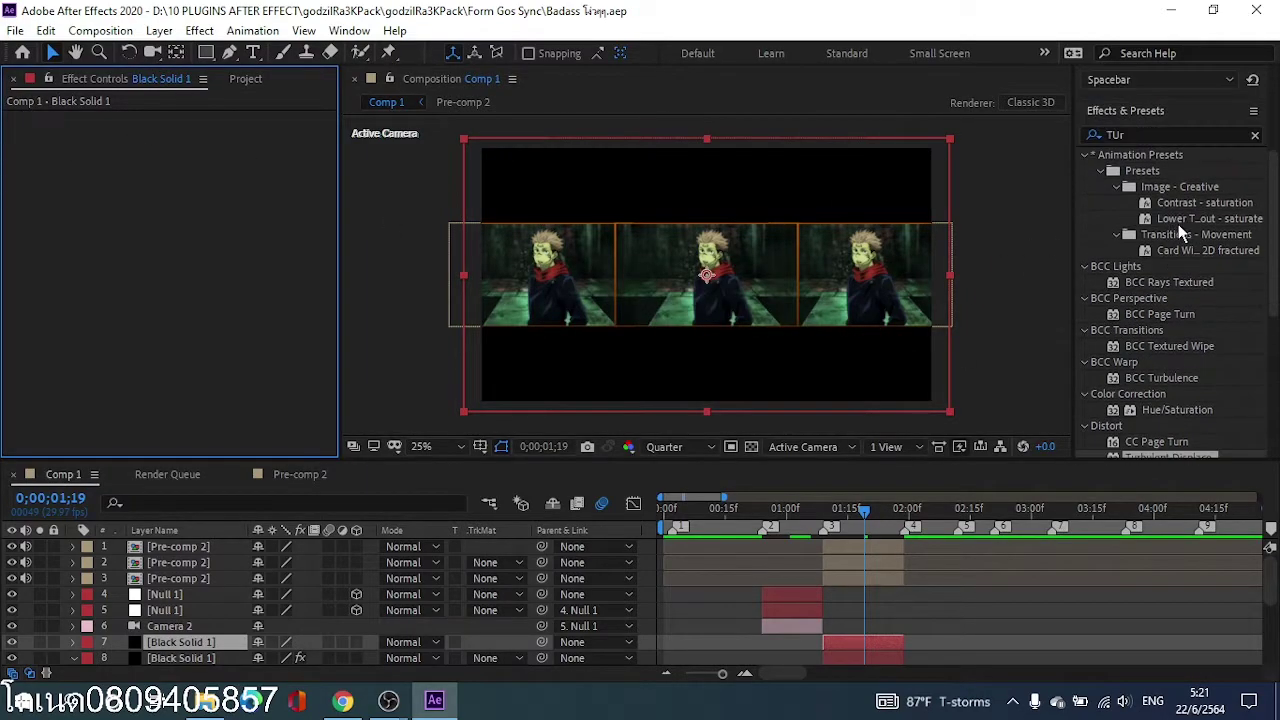
click(1141, 252)
text(Fill)
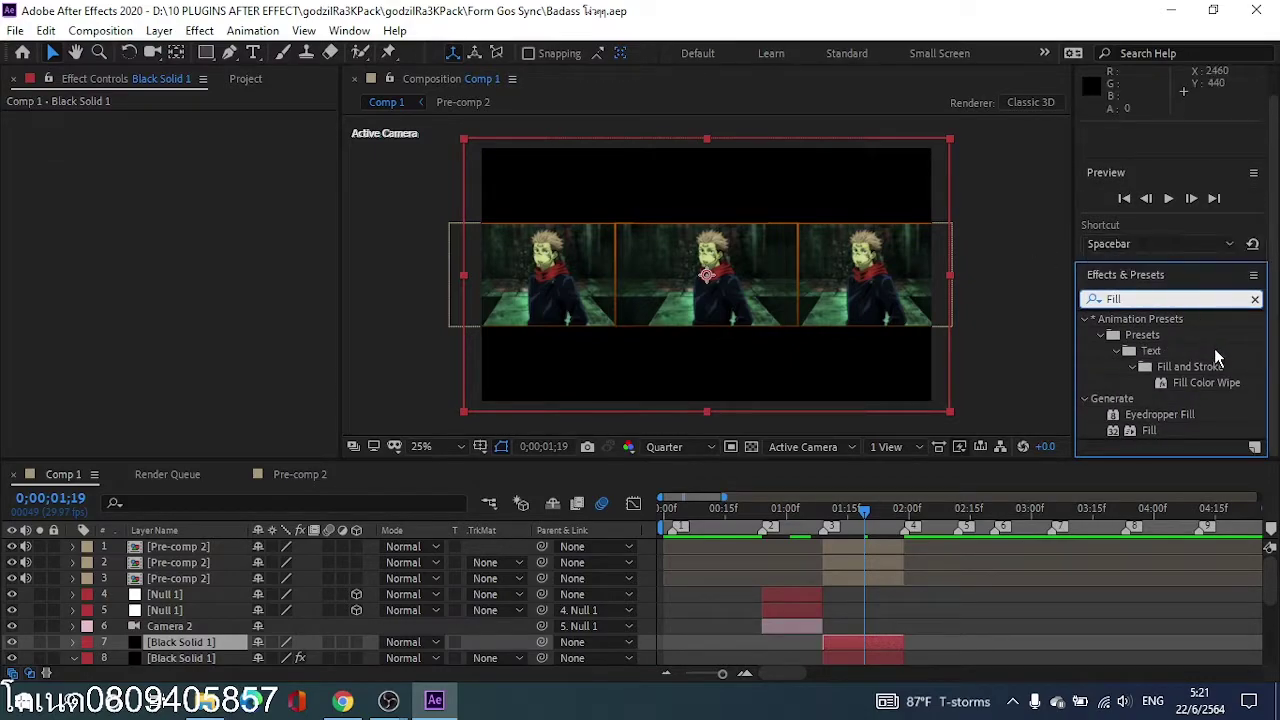
drag(1148, 430, 888, 552)
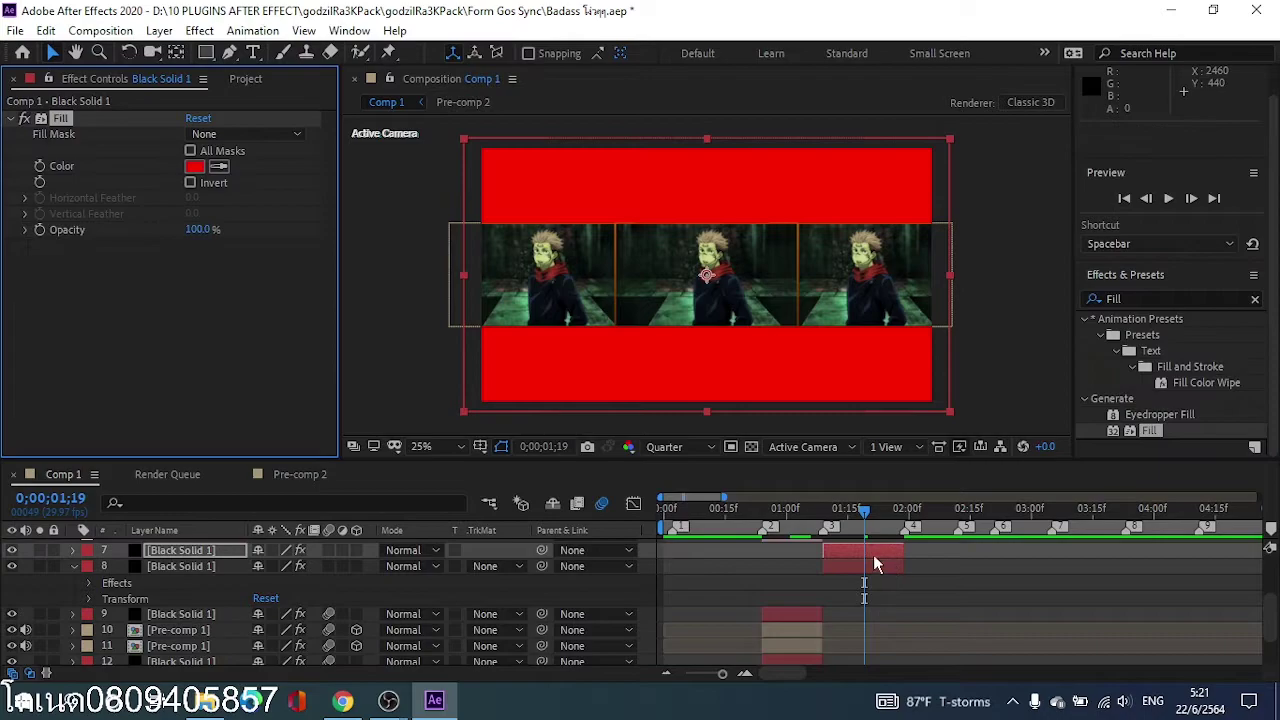
click(206, 136)
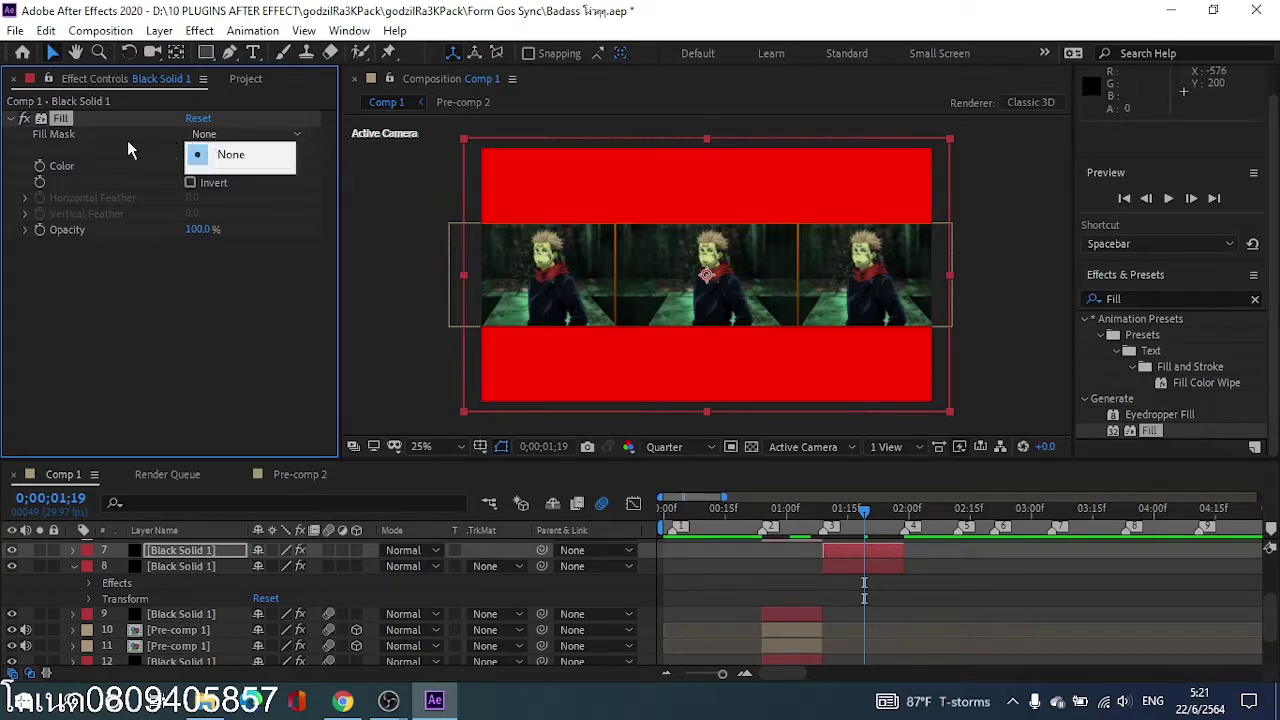
click(132, 146)
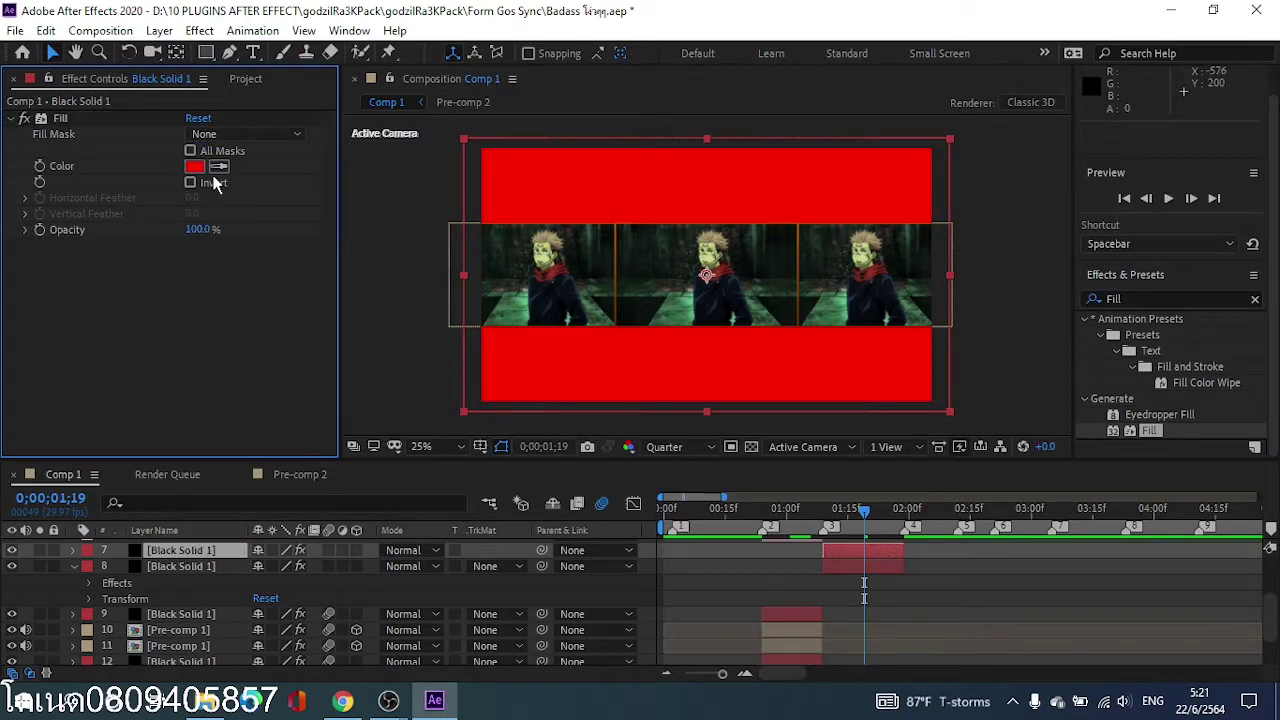
click(78, 120)
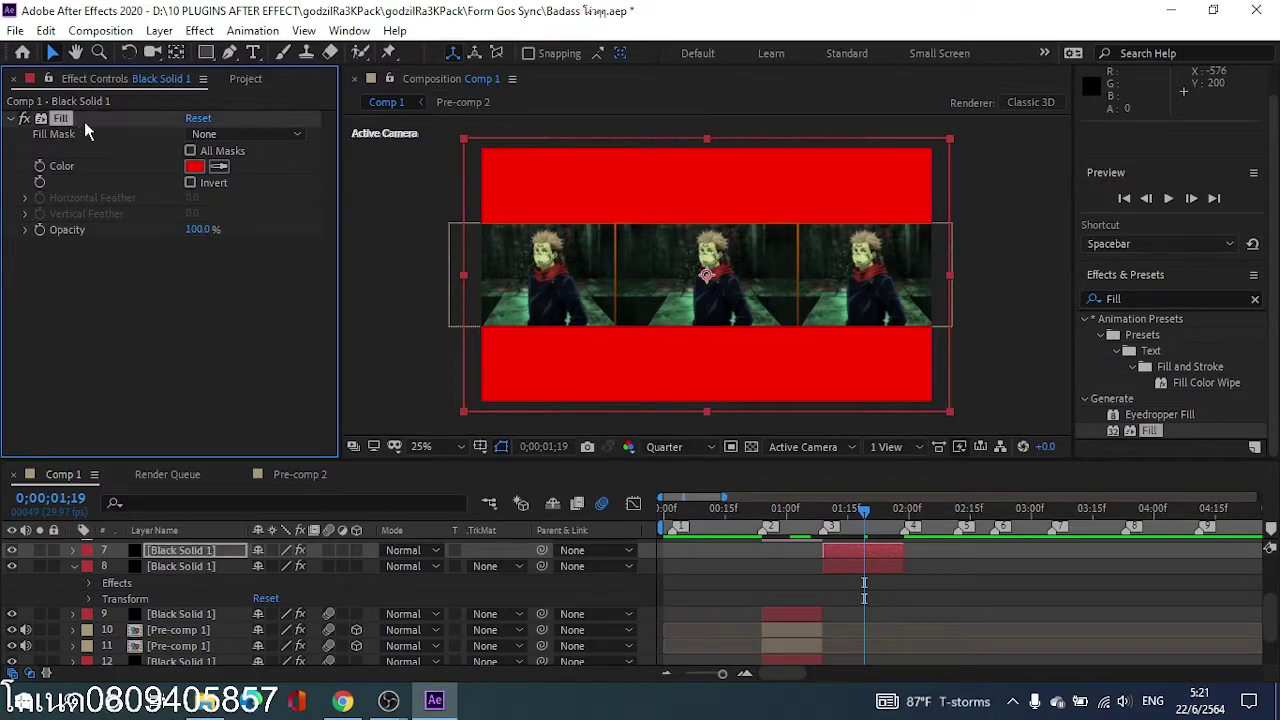
Step: Find S_WarpVortex and try it on the red-filled Black Solid 1
click(1172, 299)
key(BackSpace)
text(S_w)
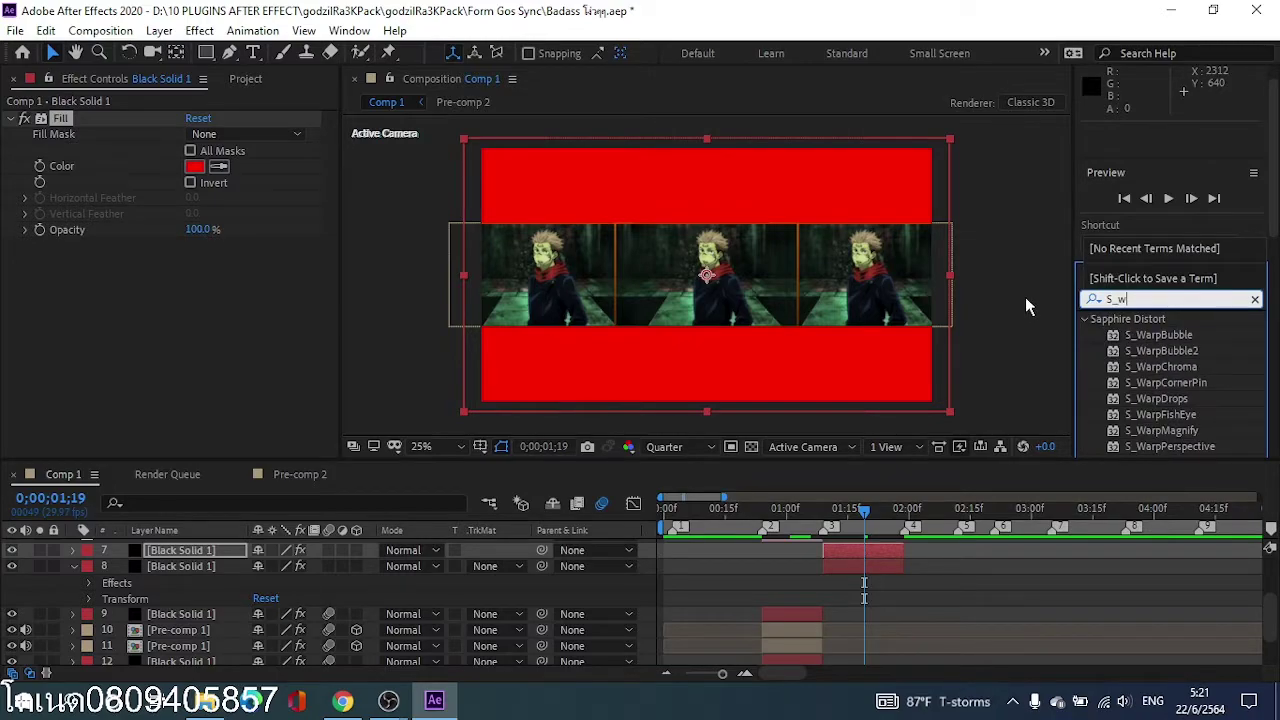
scroll(1158, 343, down, 3)
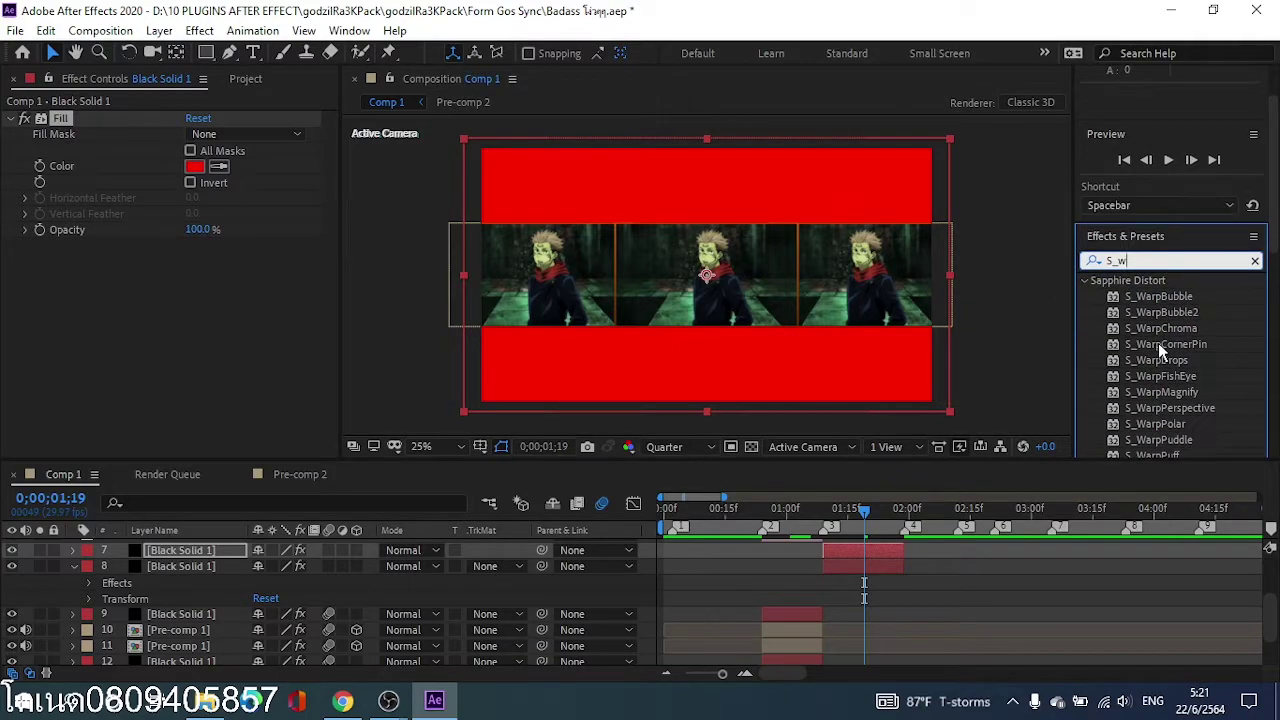
scroll(1190, 398, down, 2)
drag(1195, 424, 901, 556)
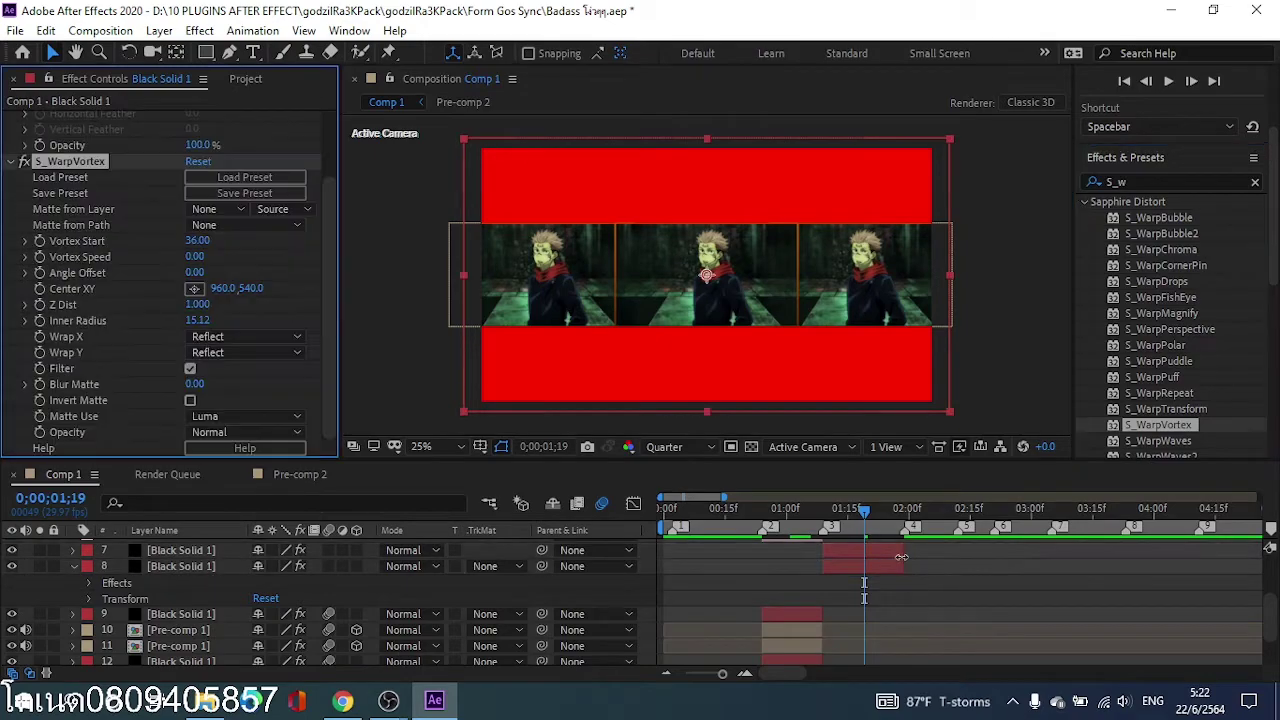
Step: Try S_WarpVortex with Vortex Start 110, Vortex Speed 61 and Angle Offset 55, and remove it from the red-filled solid
drag(197, 240, 256, 236)
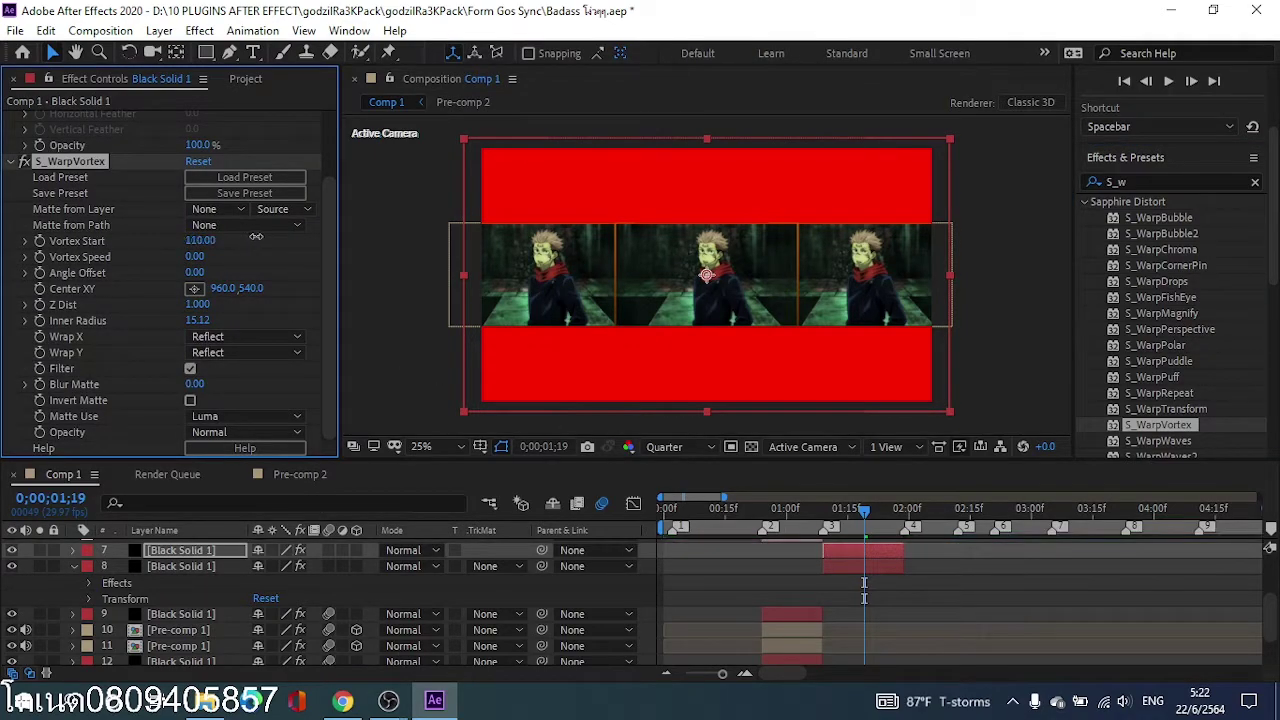
scroll(684, 599, up, 3)
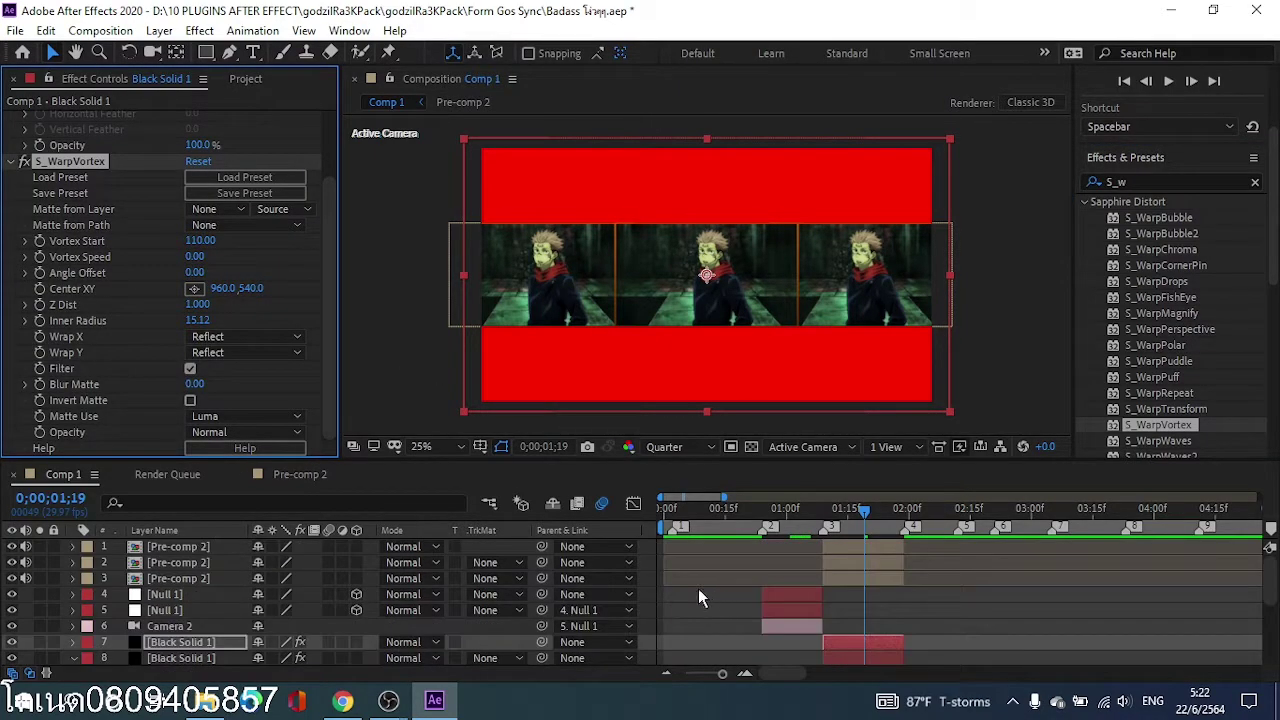
click(194, 272)
text(55)
key(Return)
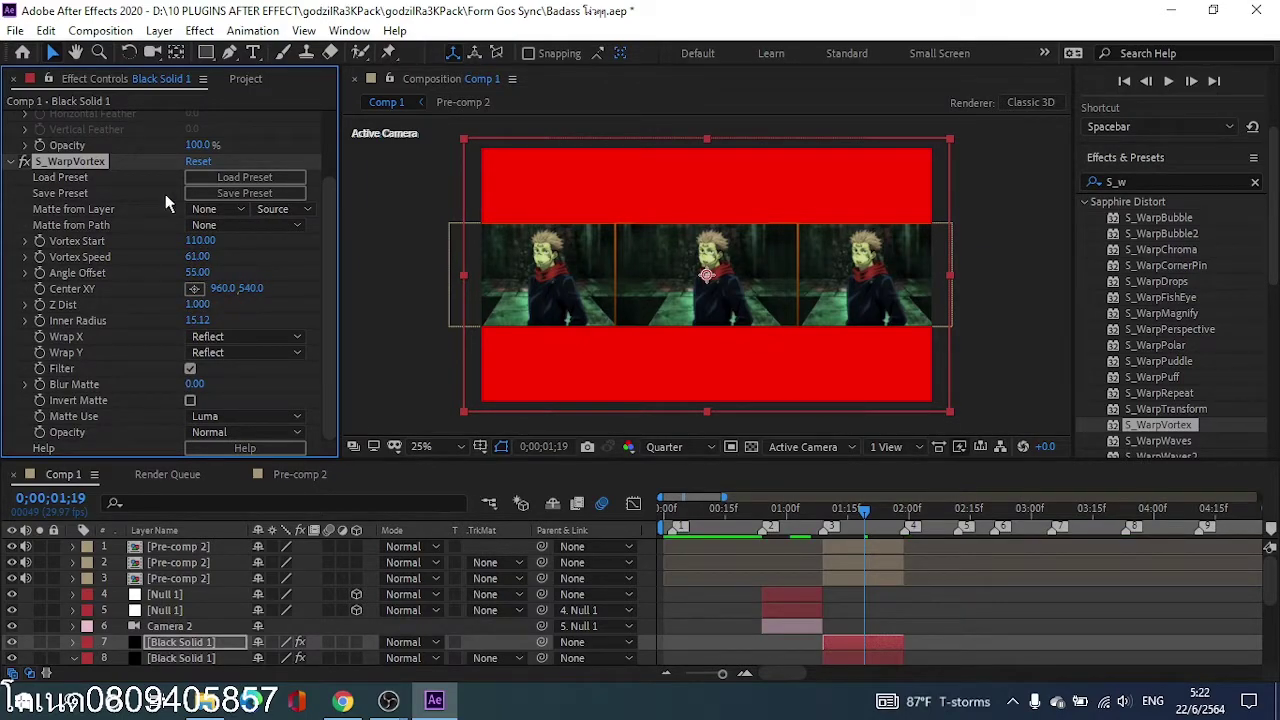
key(Delete)
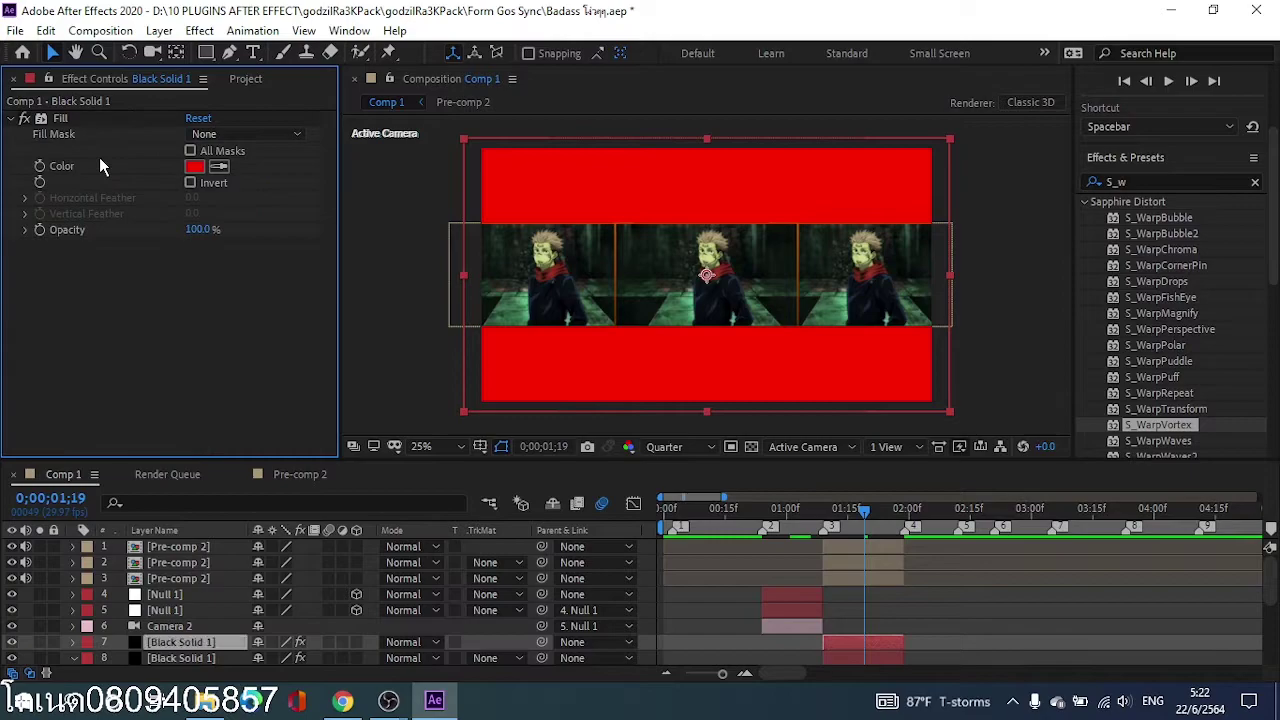
Step: Search the effects for the Sapphire S_wipe transitions
click(1168, 409)
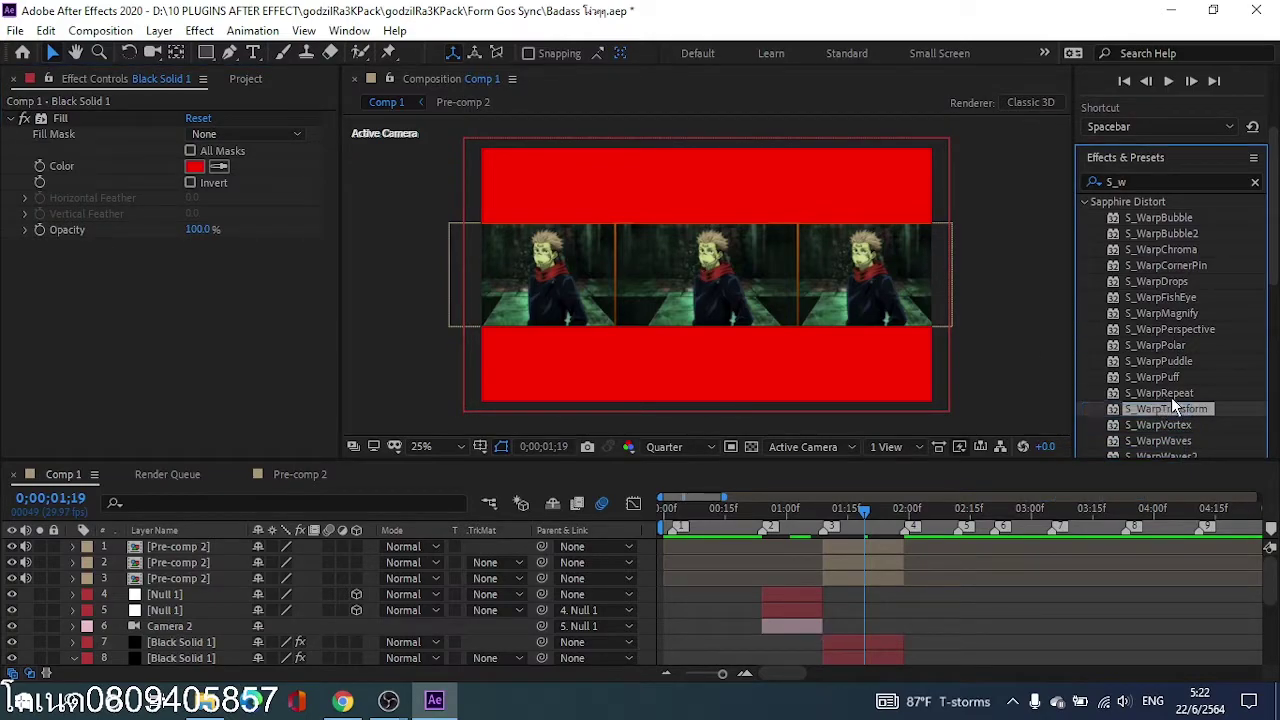
click(1153, 183)
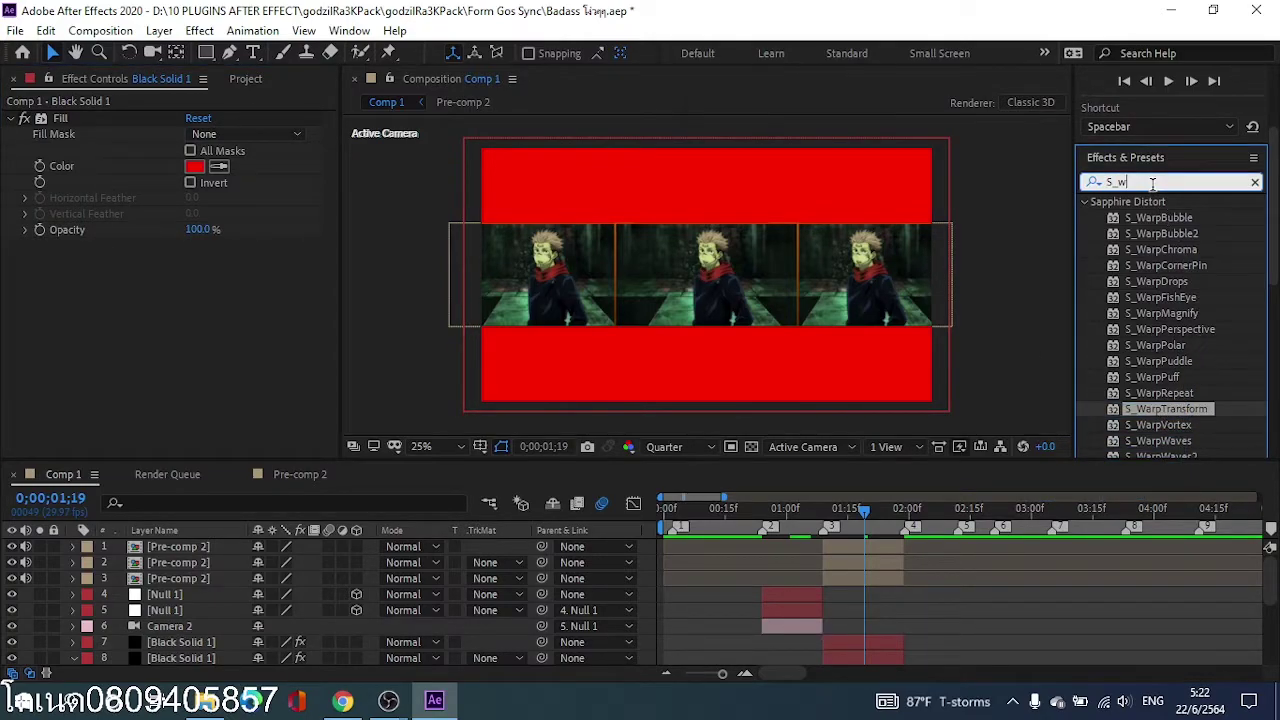
text(ibe)
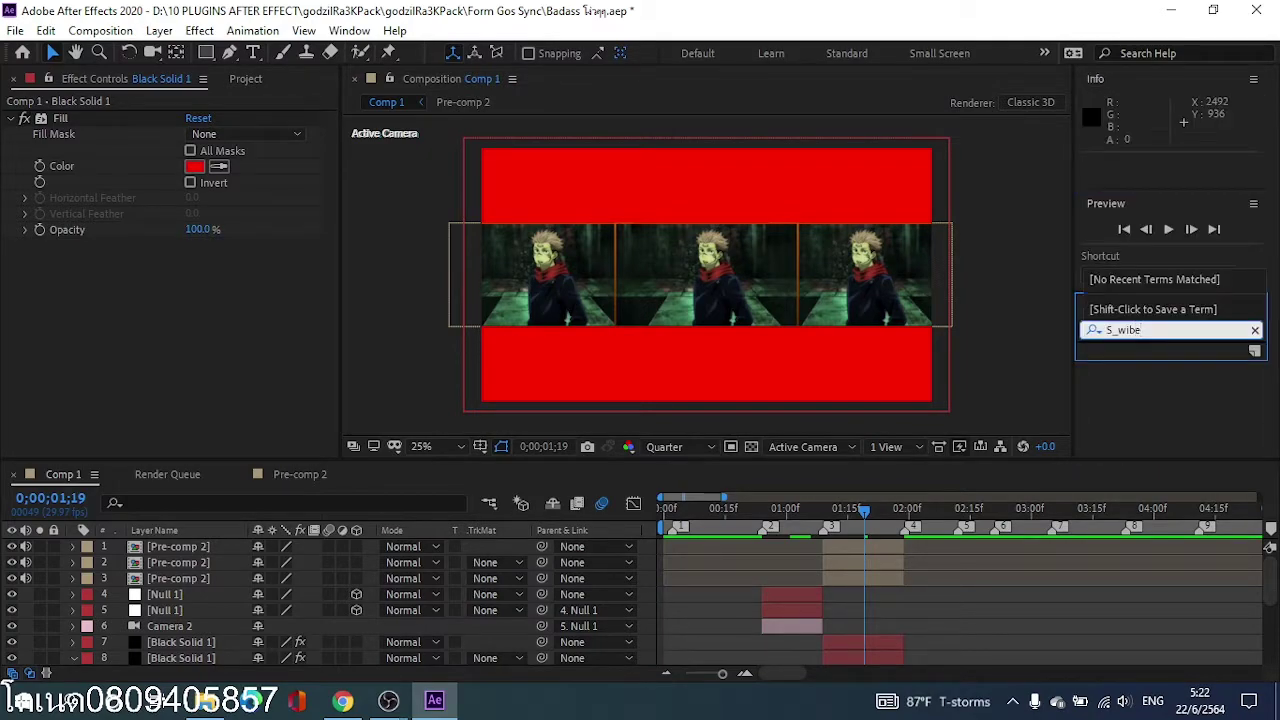
key(BackSpace)
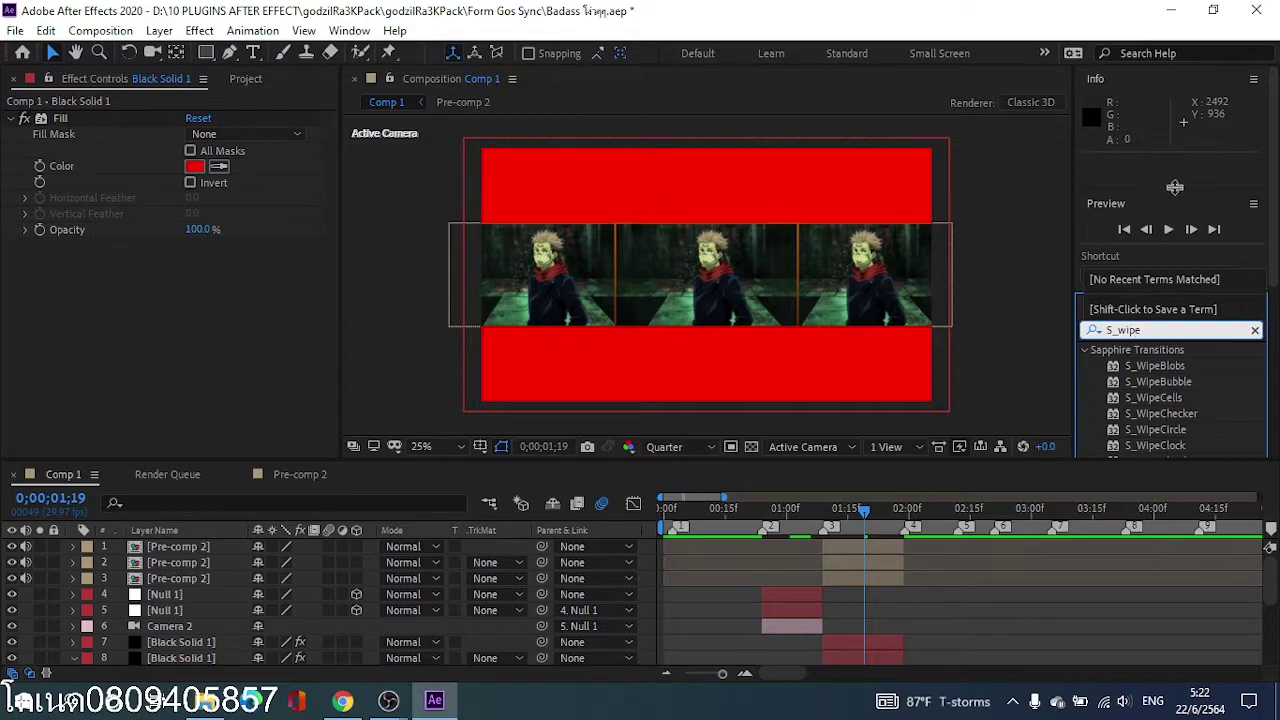
click(1182, 407)
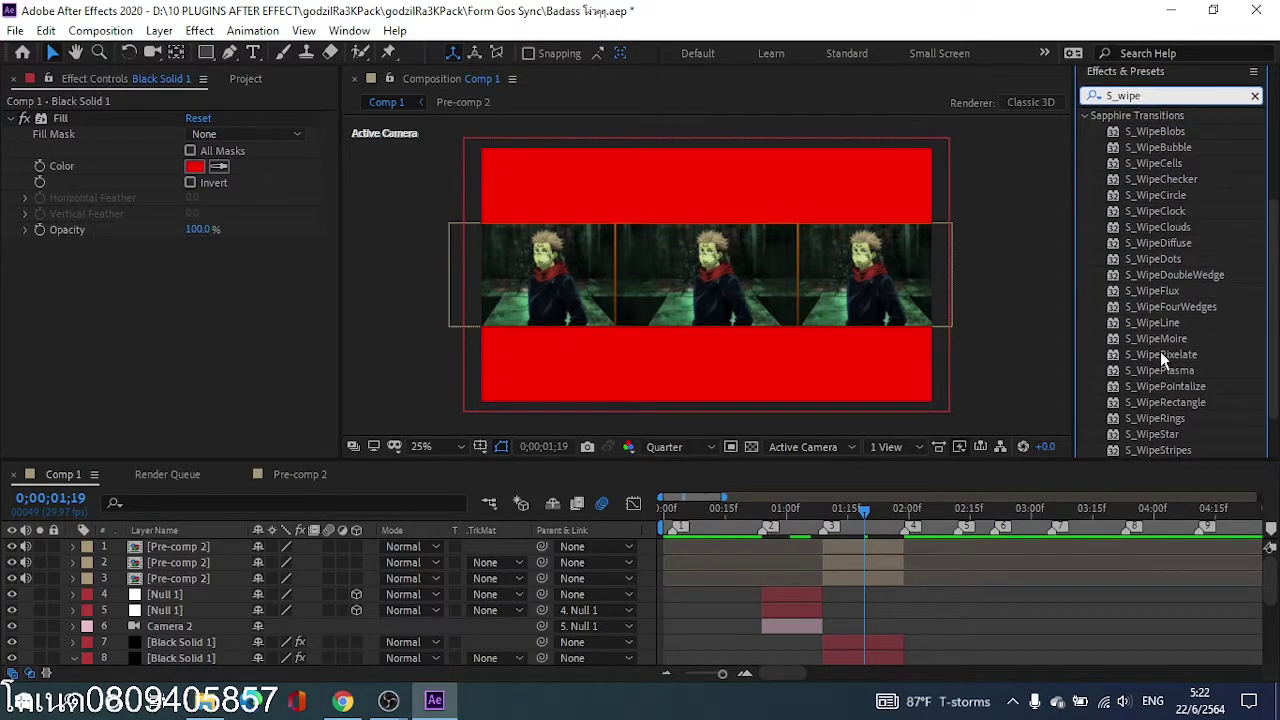
Step: Try S_WipePlasma on the red-filled Black Solid 1 with Wipe Percent 60, and remove it
drag(1165, 369, 854, 641)
drag(200, 221, 243, 213)
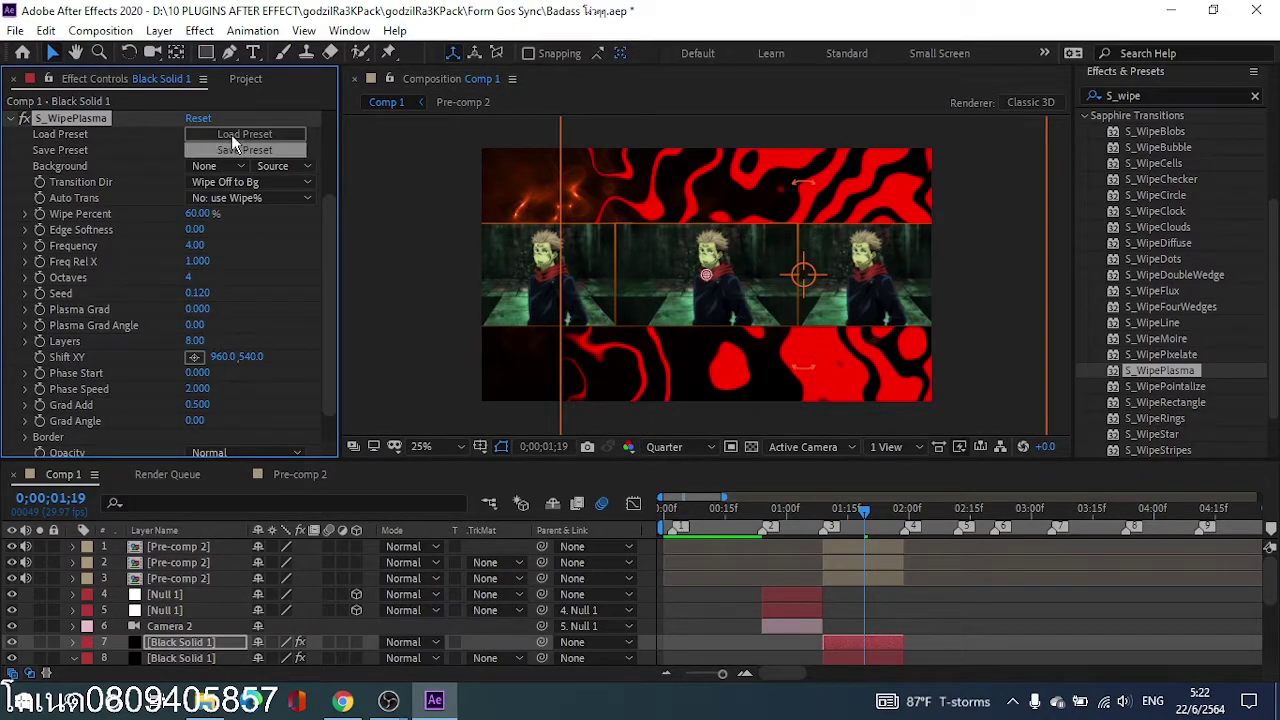
key(Delete)
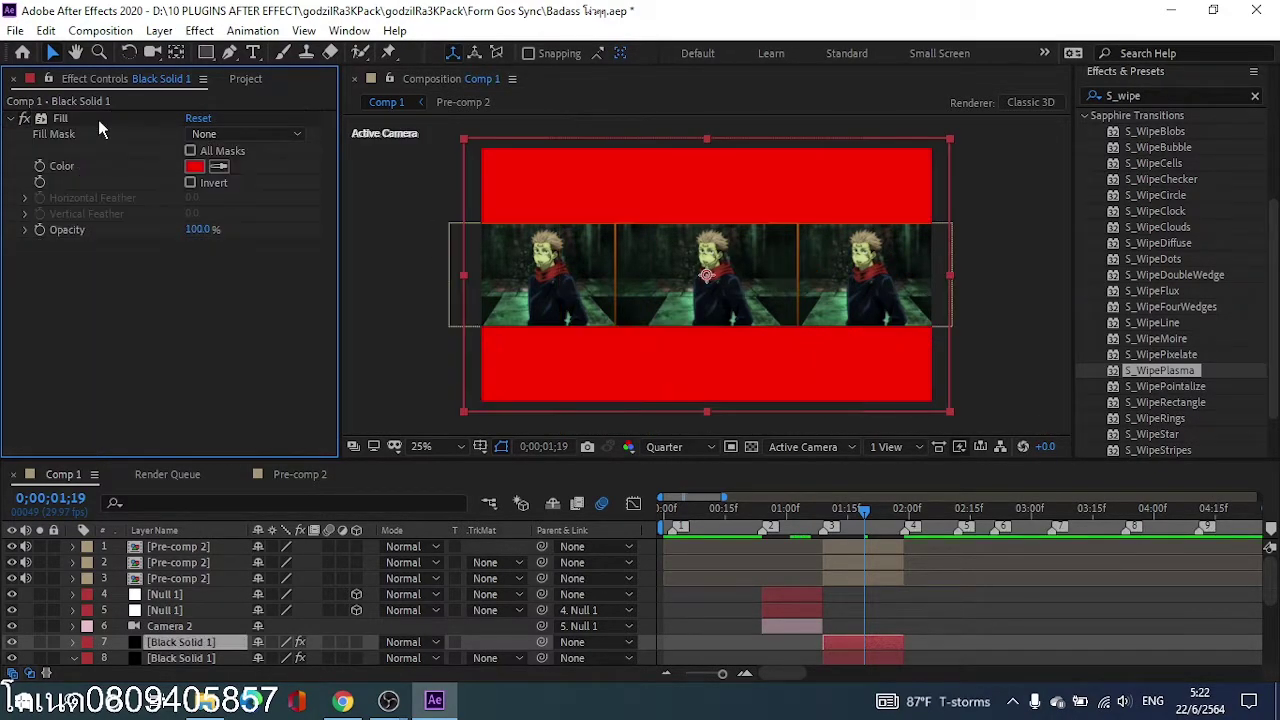
Step: Apply S_WipeRings with Wipe Percent 97 and S_WipeStripes with Wipe Percent 69 to the red-filled Black Solid 1
drag(1192, 418, 900, 600)
drag(193, 228, 276, 217)
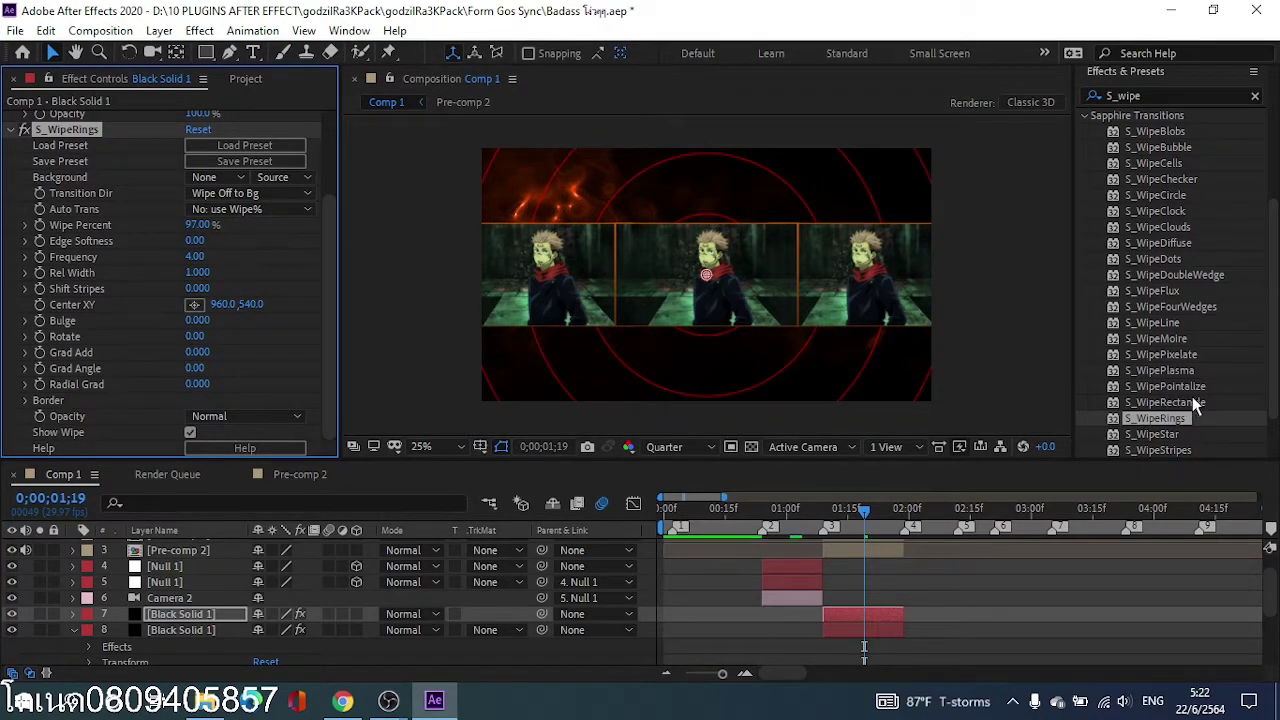
drag(1165, 450, 900, 617)
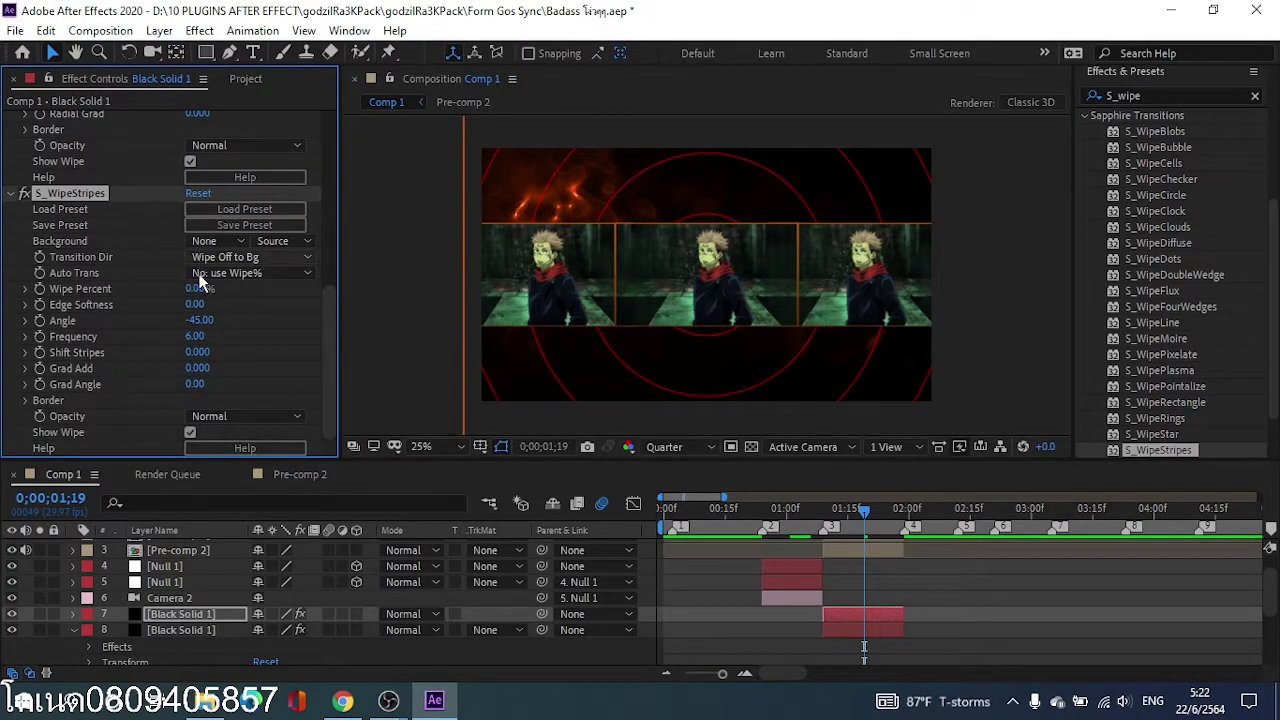
drag(199, 289, 254, 290)
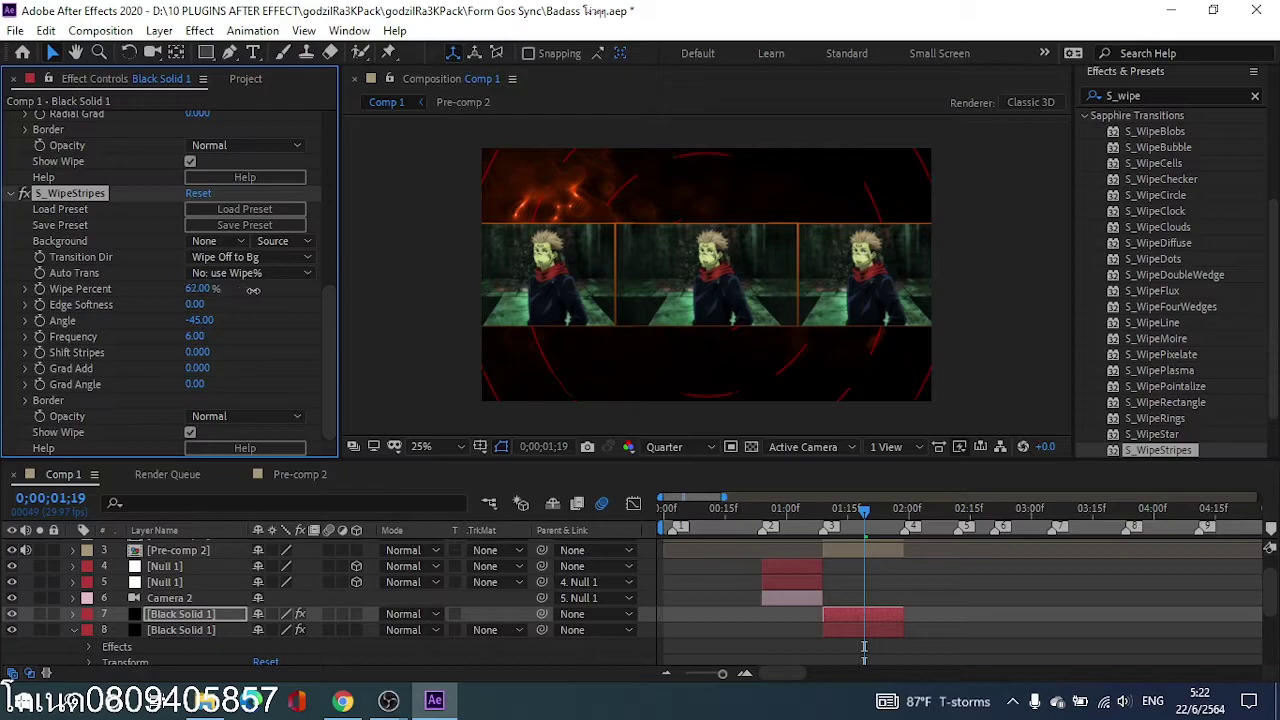
scroll(1040, 620, up, 2)
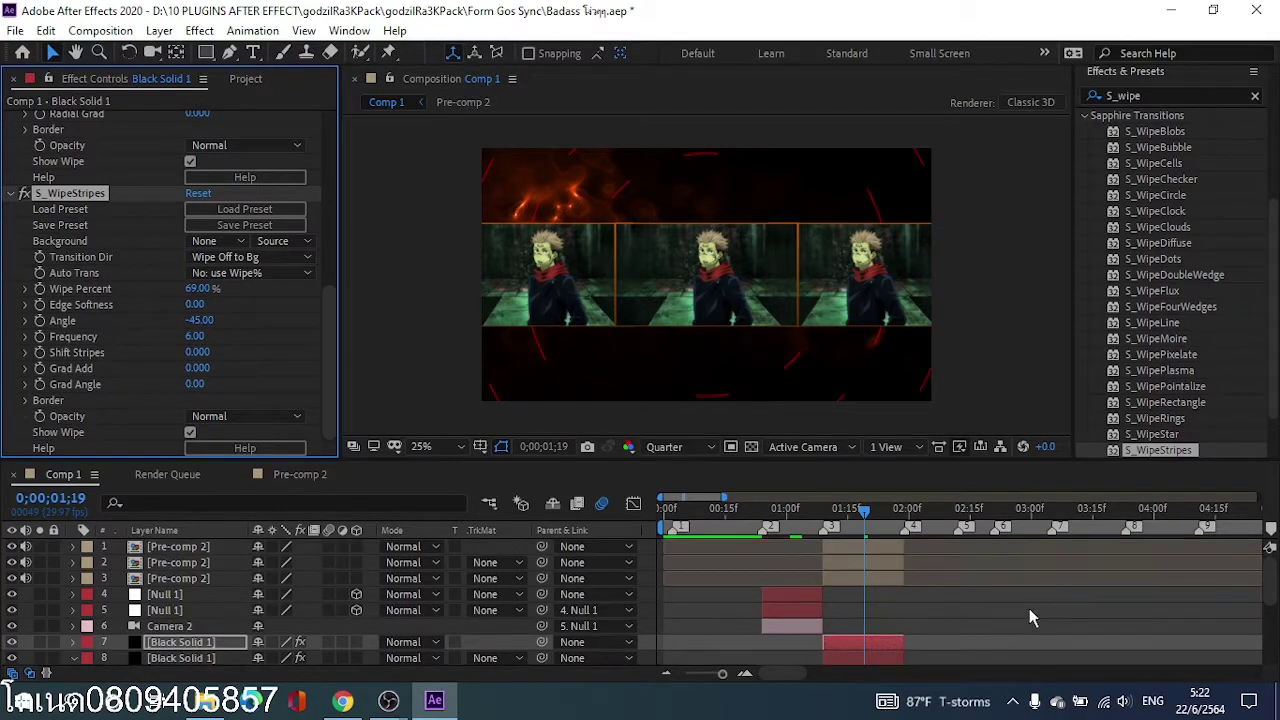
Step: Set the S_WipeRings Wipe Percent to 92 on the red-filled Black Solid 1
scroll(172, 296, up, 5)
drag(192, 207, 862, 254)
scroll(921, 597, down, 3)
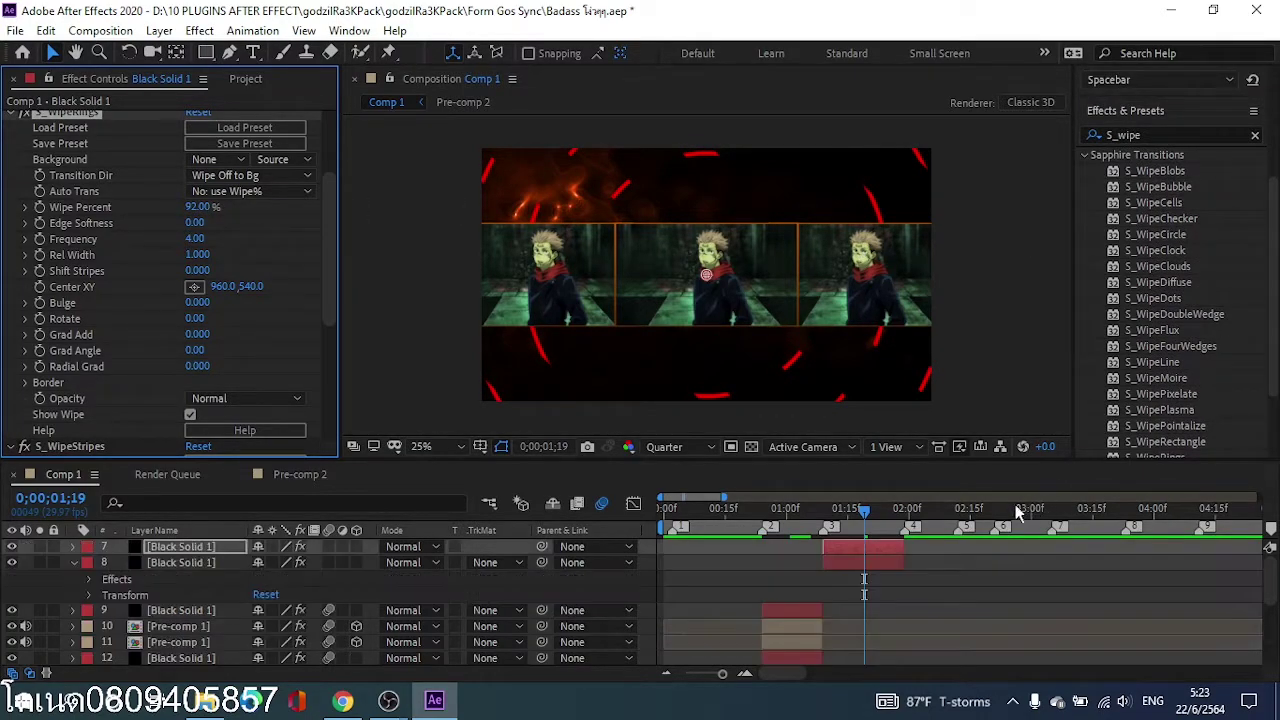
Step: Duplicate the red ring-dash Black Solid 1 layer between markers 3 and 4
click(852, 552)
key(ctrl+d)
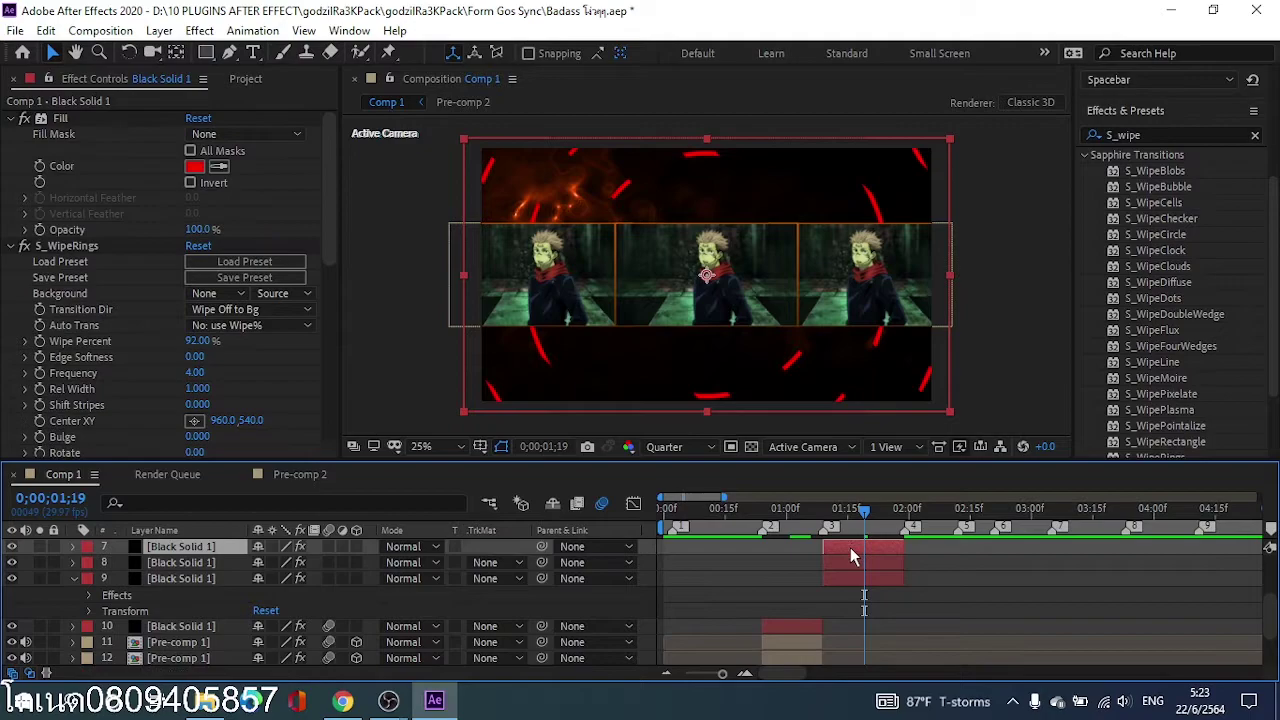
click(11, 118)
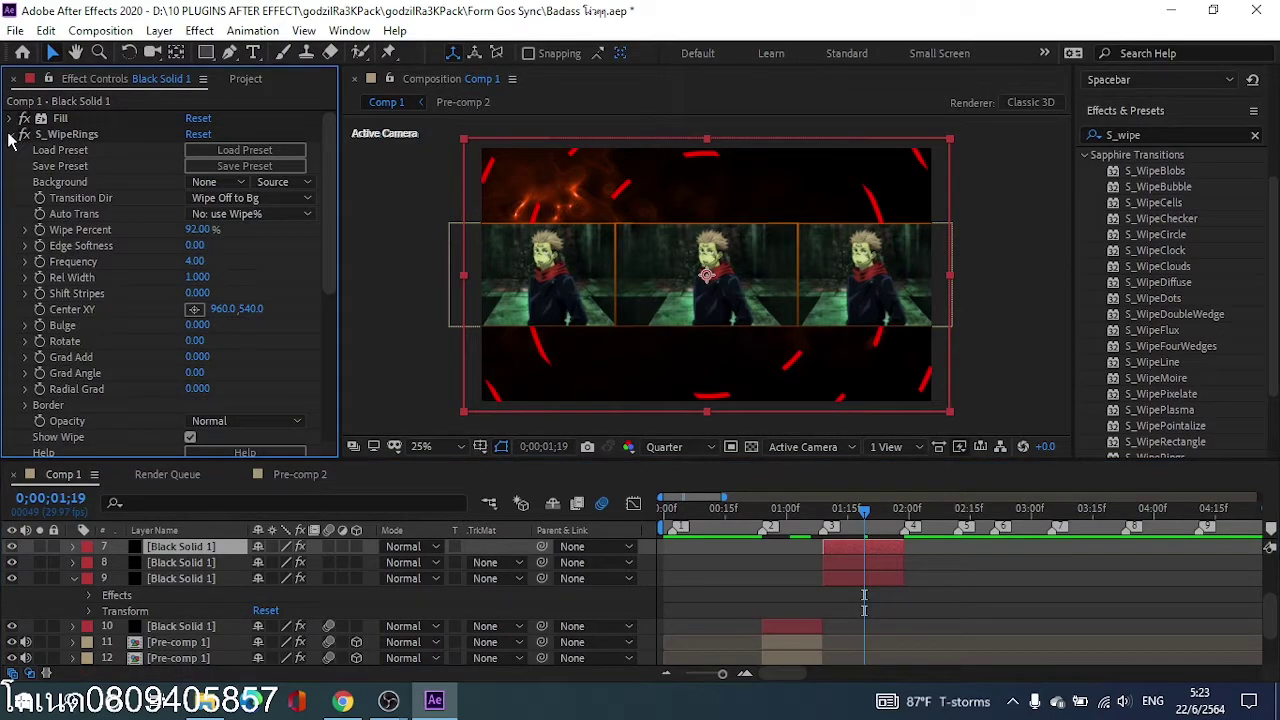
click(11, 134)
click(60, 150)
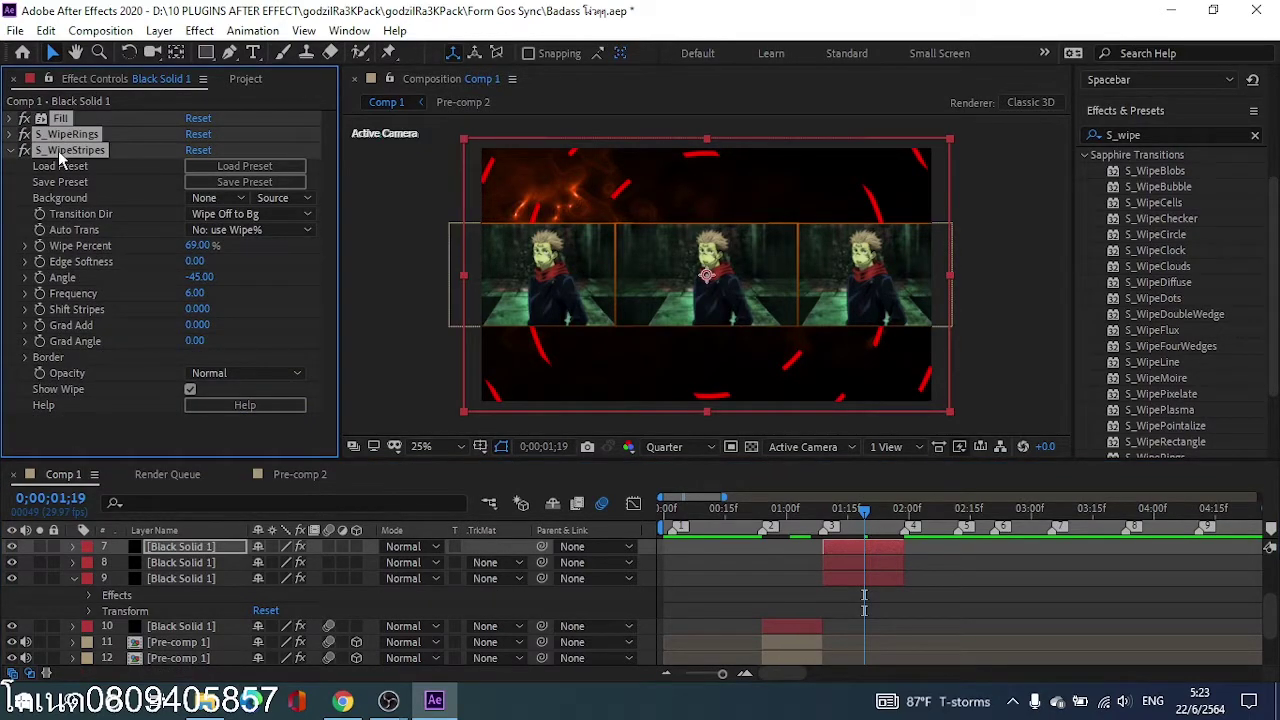
key(Delete)
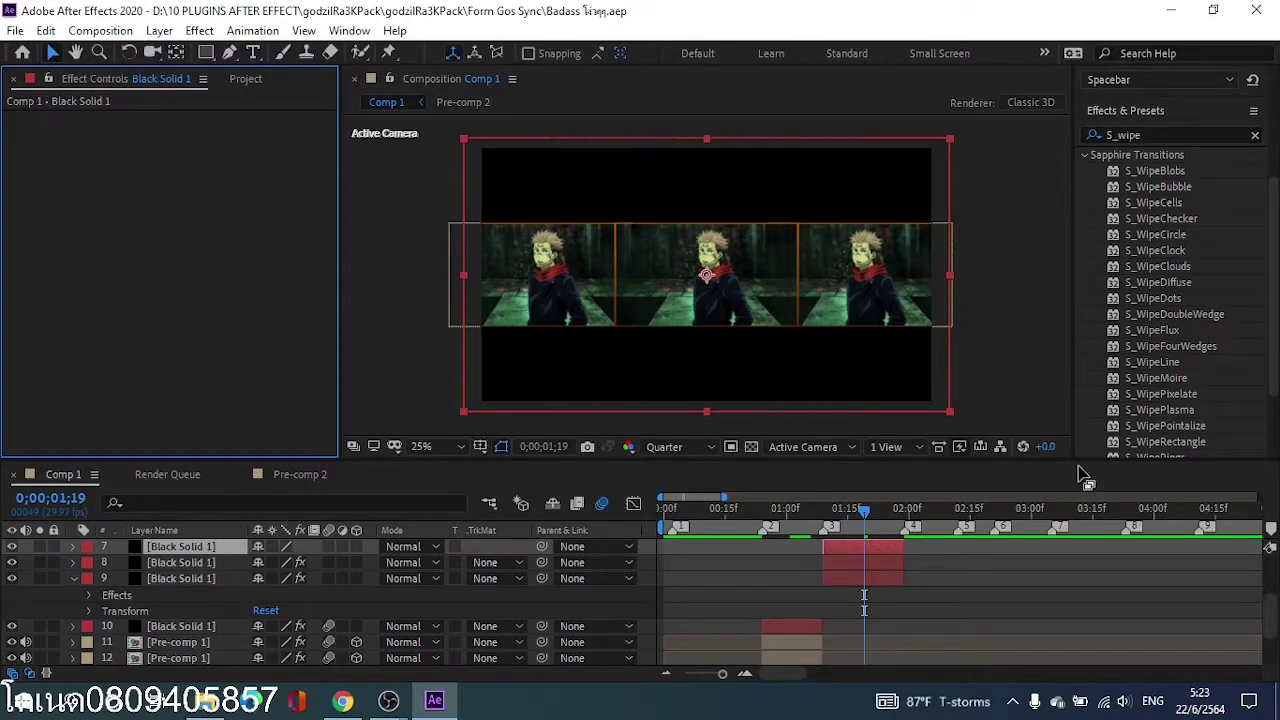
key(ctrl+z)
scroll(15, 160, up, 5)
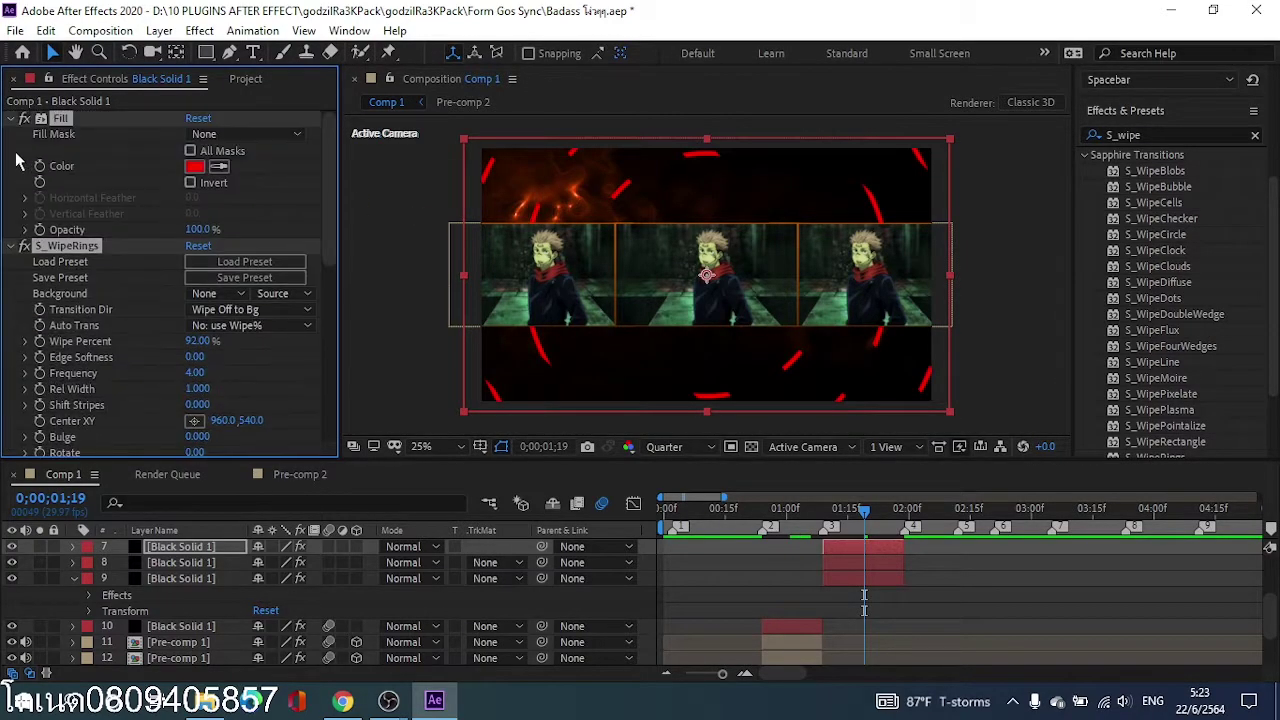
Step: Set the Fill color of the duplicated Black Solid 1 to white (FFFFFF)
click(194, 166)
drag(537, 289, 418, 236)
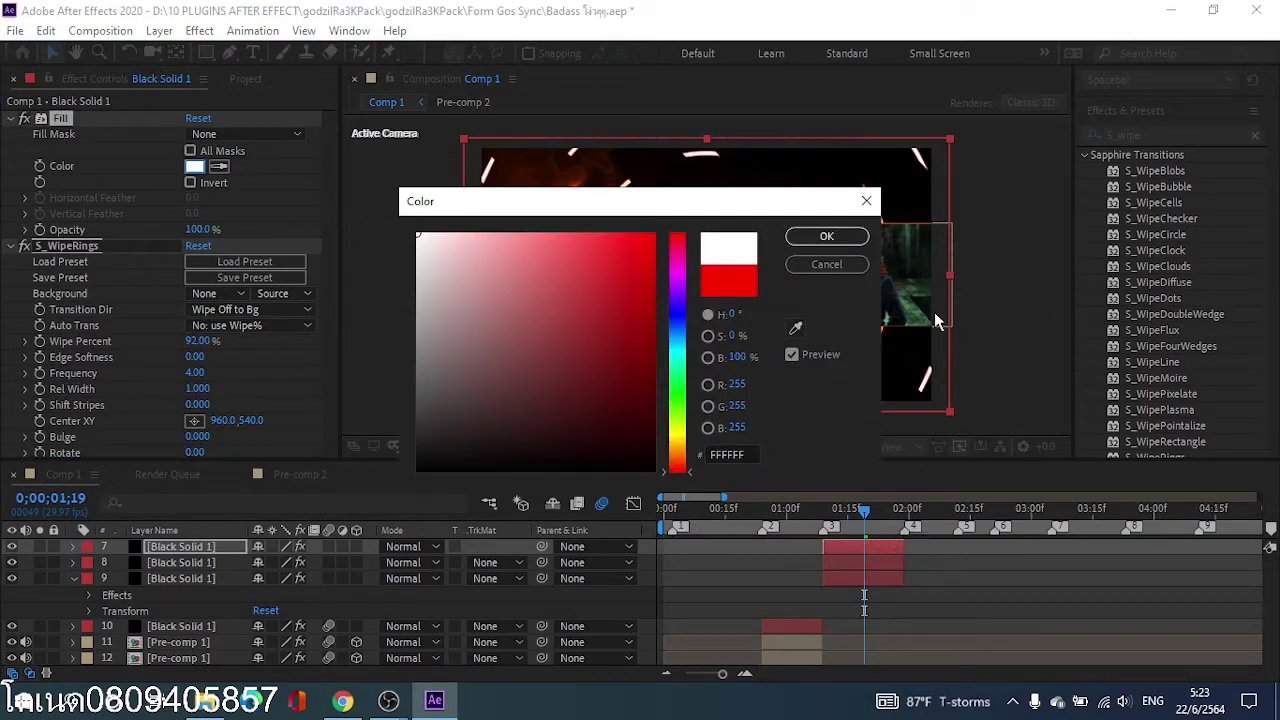
click(826, 238)
Step: Remove S_WipeRings and S_WipeStripes from the white-filled Black Solid 1, keeping only its Fill effect
click(10, 118)
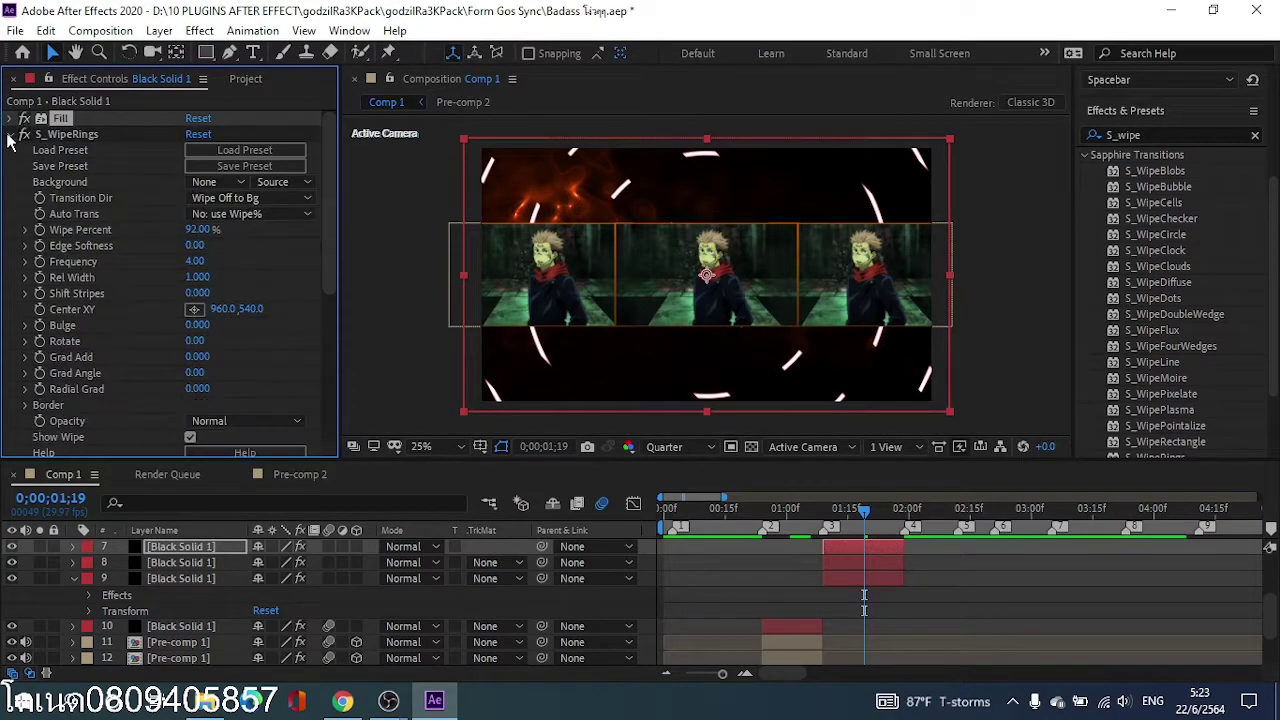
click(10, 134)
click(10, 150)
shift+click(65, 134)
shift+click(65, 150)
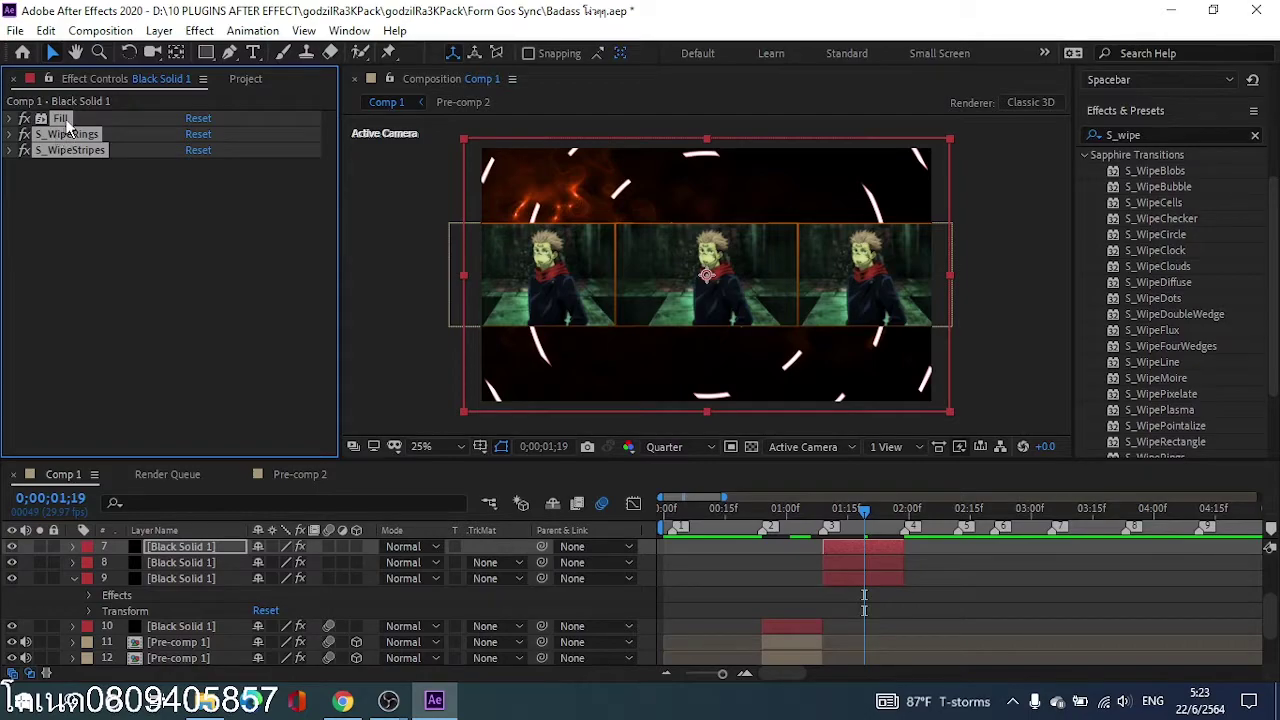
ctrl+click(66, 121)
key(Delete)
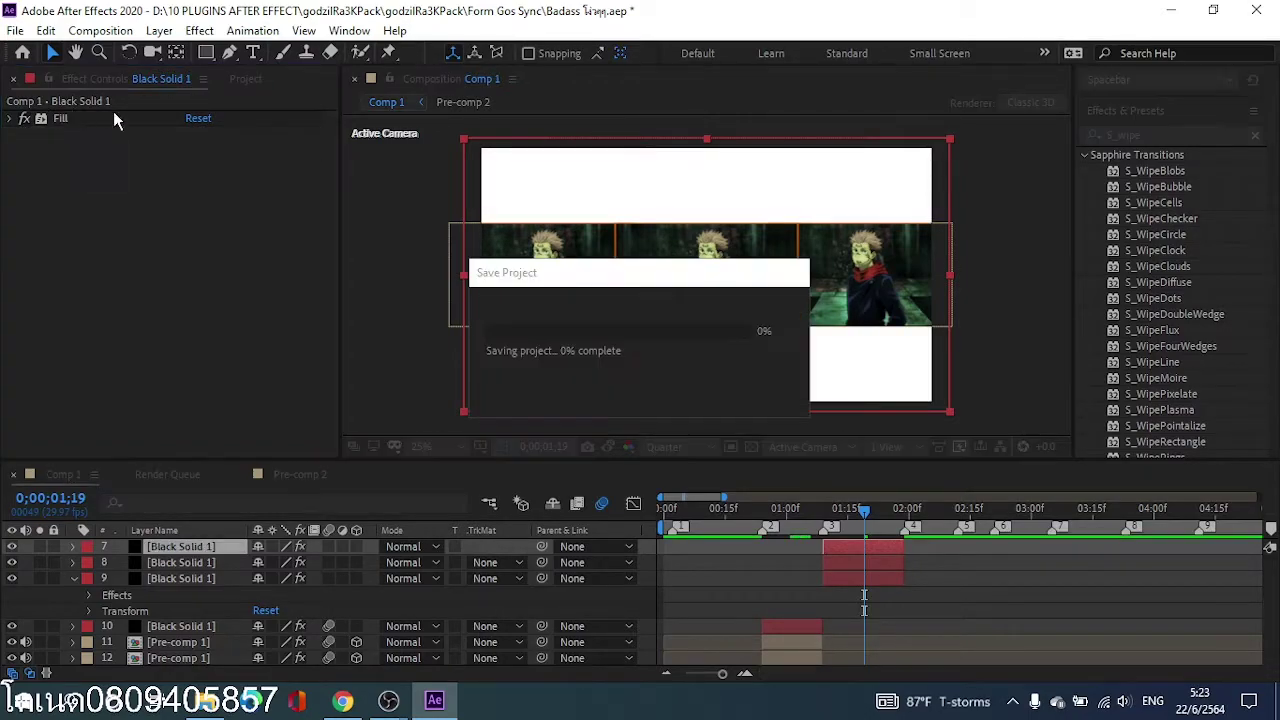
Step: Try the S_WipeMoire and S_WipeLine transitions on the white-filled Black Solid 1, and undo the Wipe Percent change
drag(1170, 380, 895, 545)
drag(1173, 379, 887, 649)
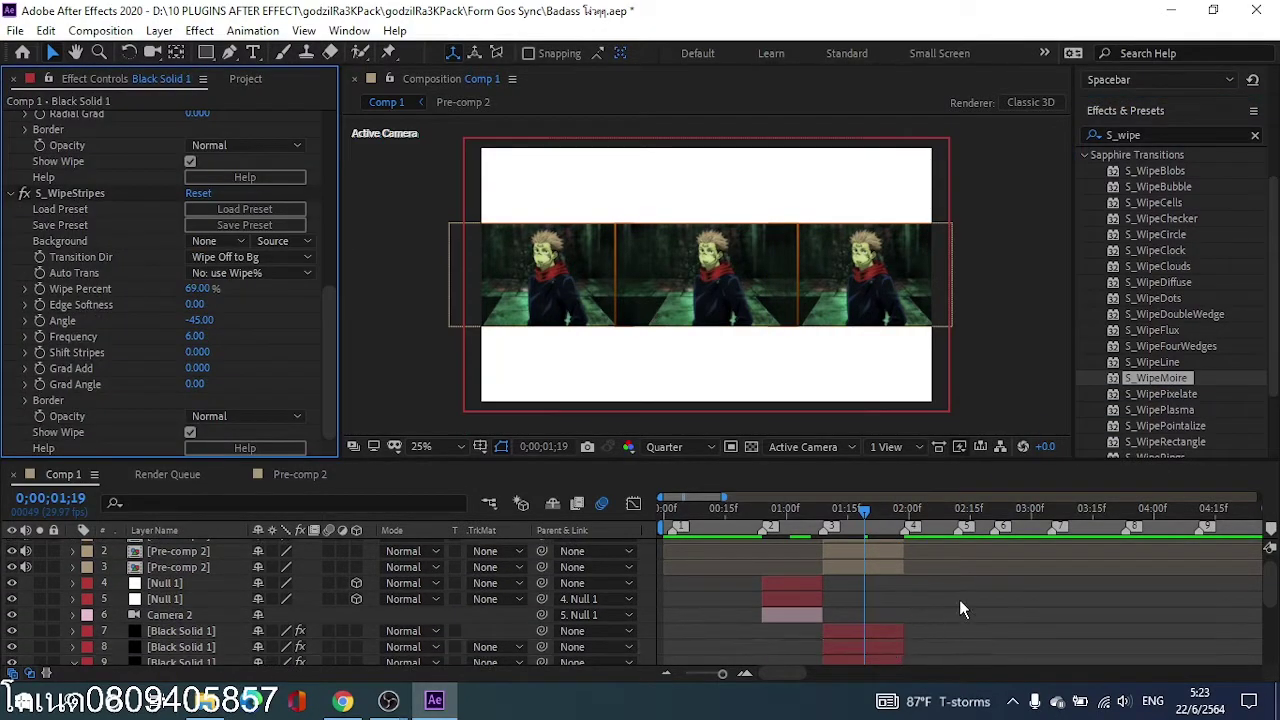
drag(1153, 362, 868, 607)
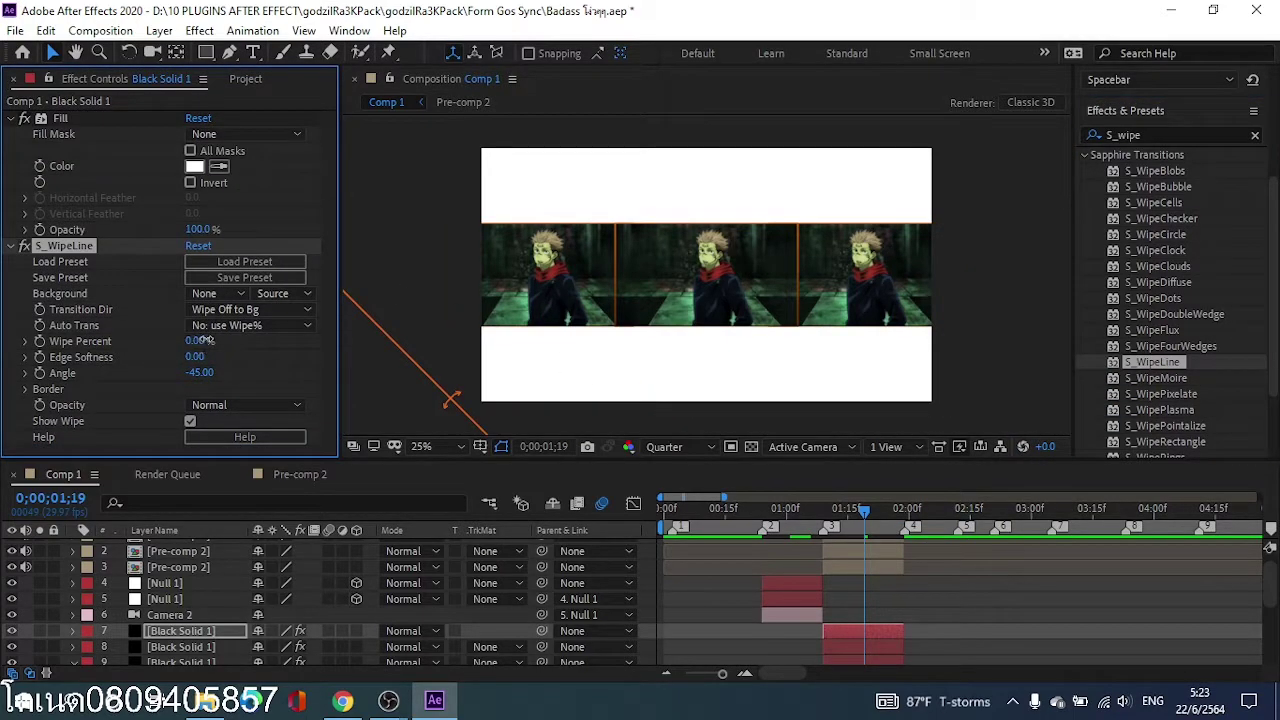
drag(198, 341, 216, 340)
key(ctrl+z)
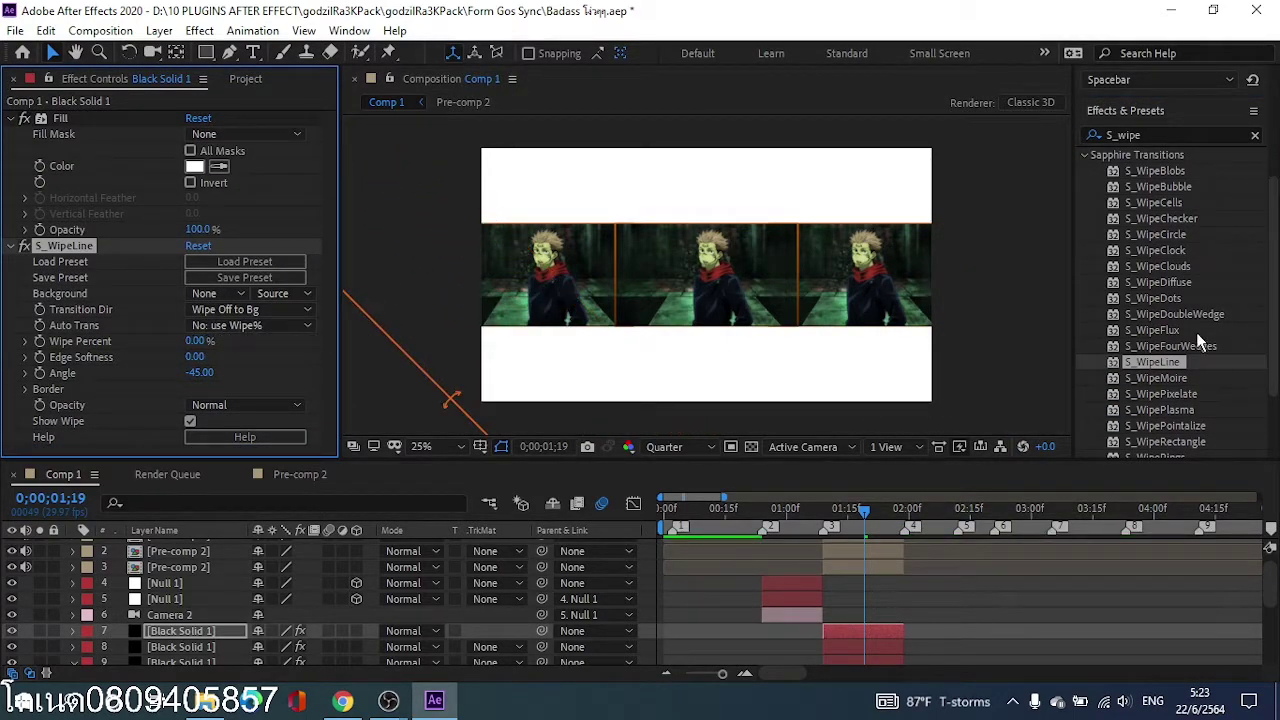
Step: Try S_WipeFlux with Wipe Percent 74 on the white-filled Black Solid 1, and remove both S_WipeLine and S_WipeFlux
drag(1175, 329, 889, 634)
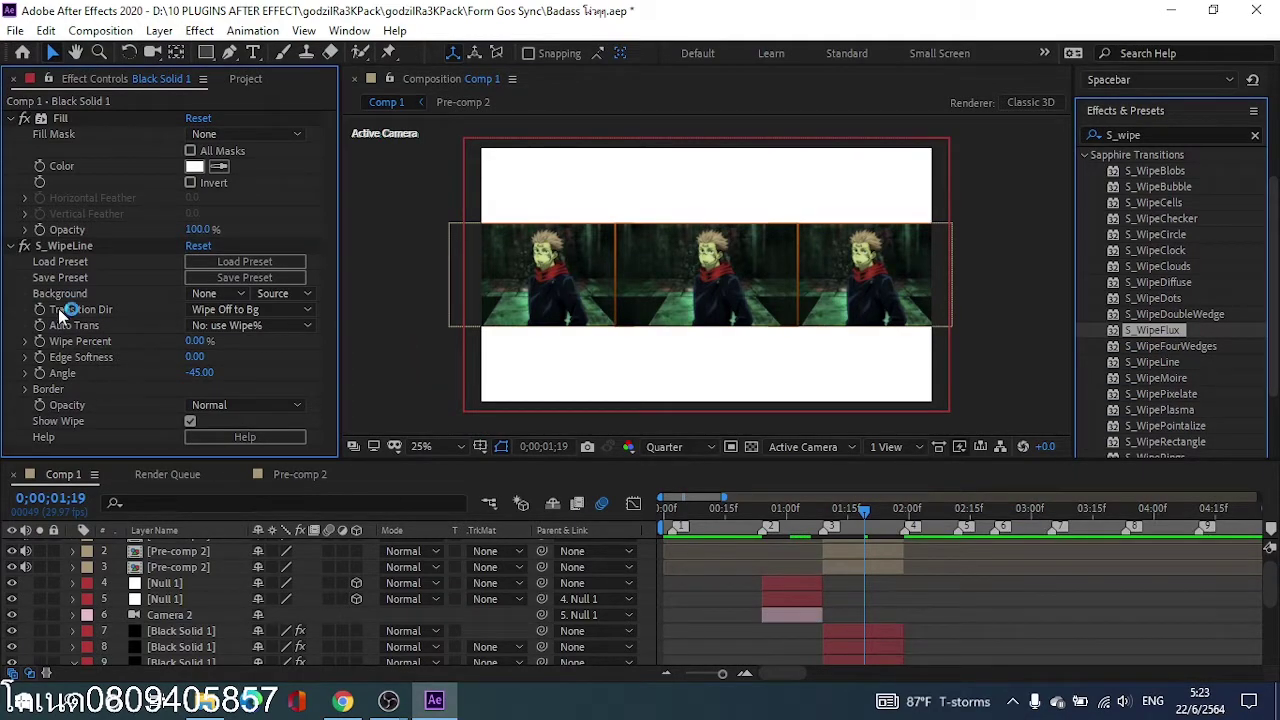
click(11, 118)
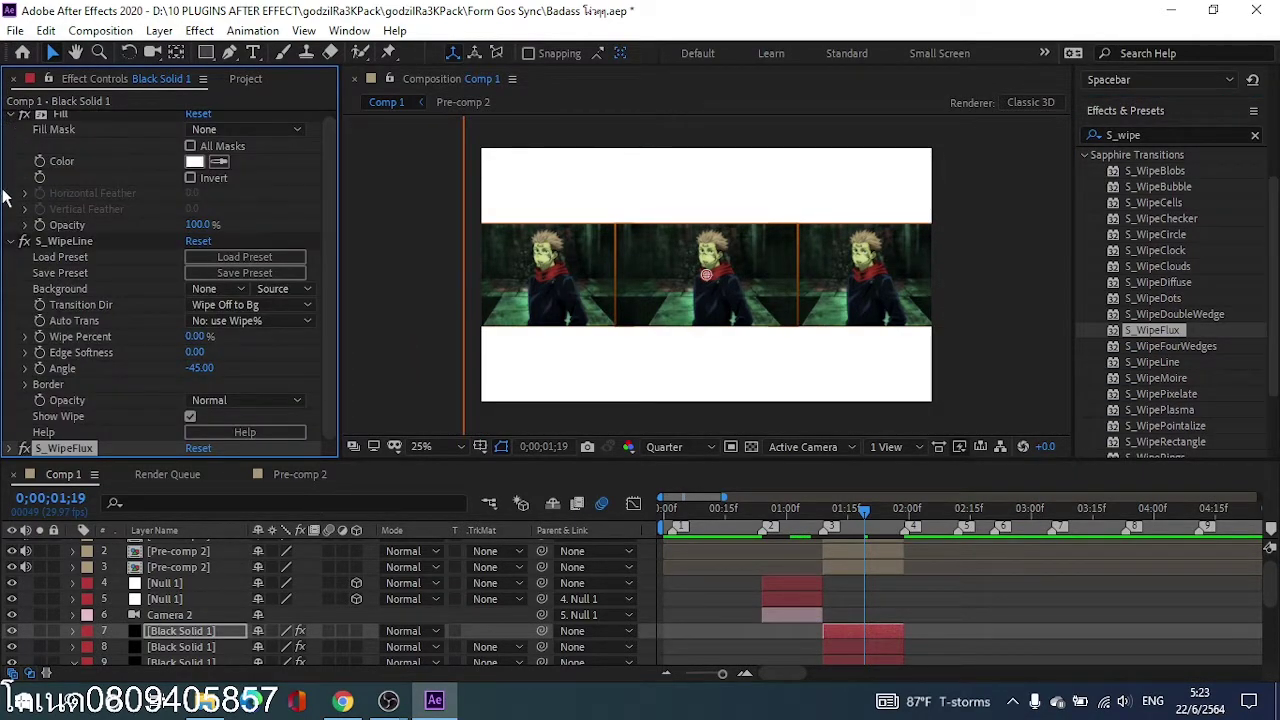
click(87, 244)
key(Delete)
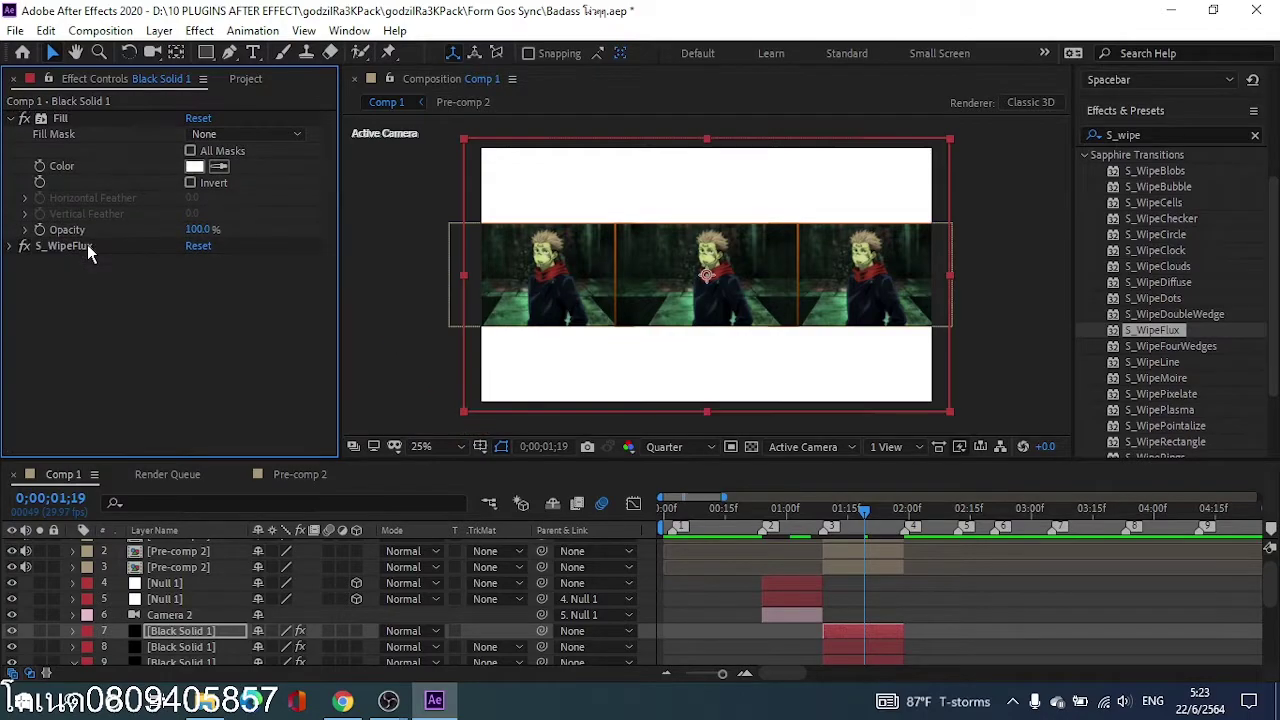
click(13, 246)
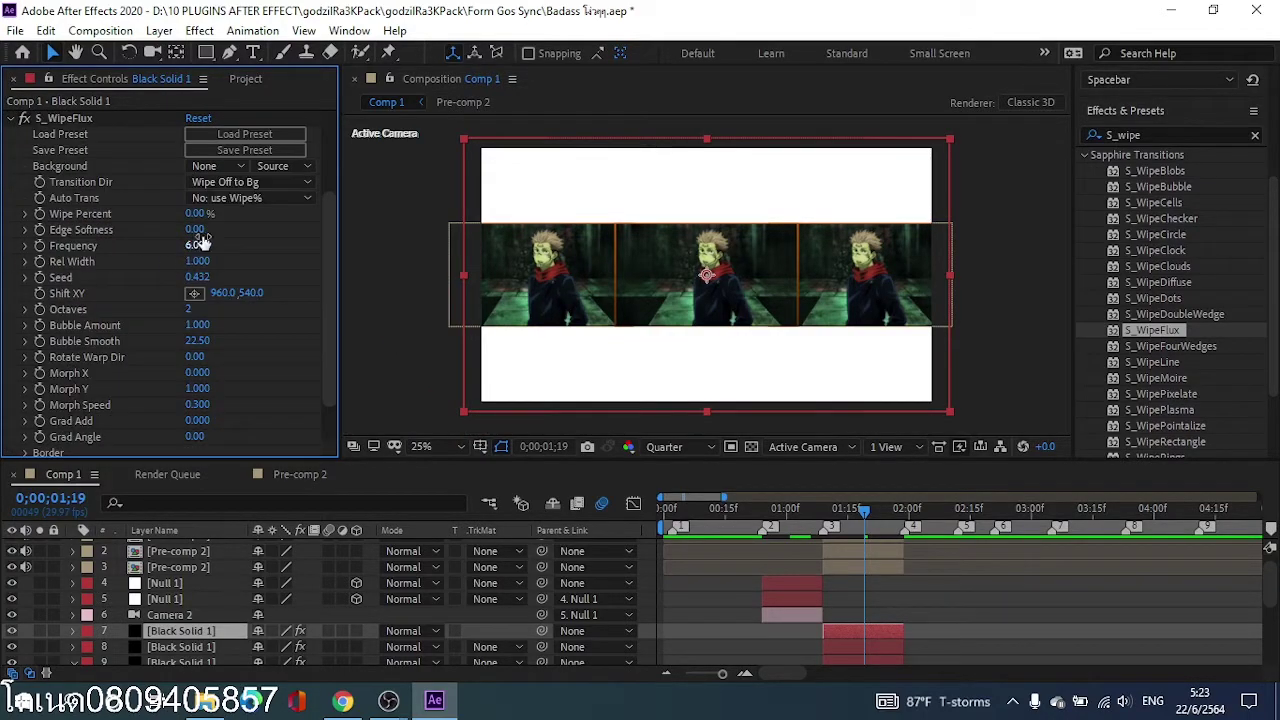
drag(200, 214, 262, 202)
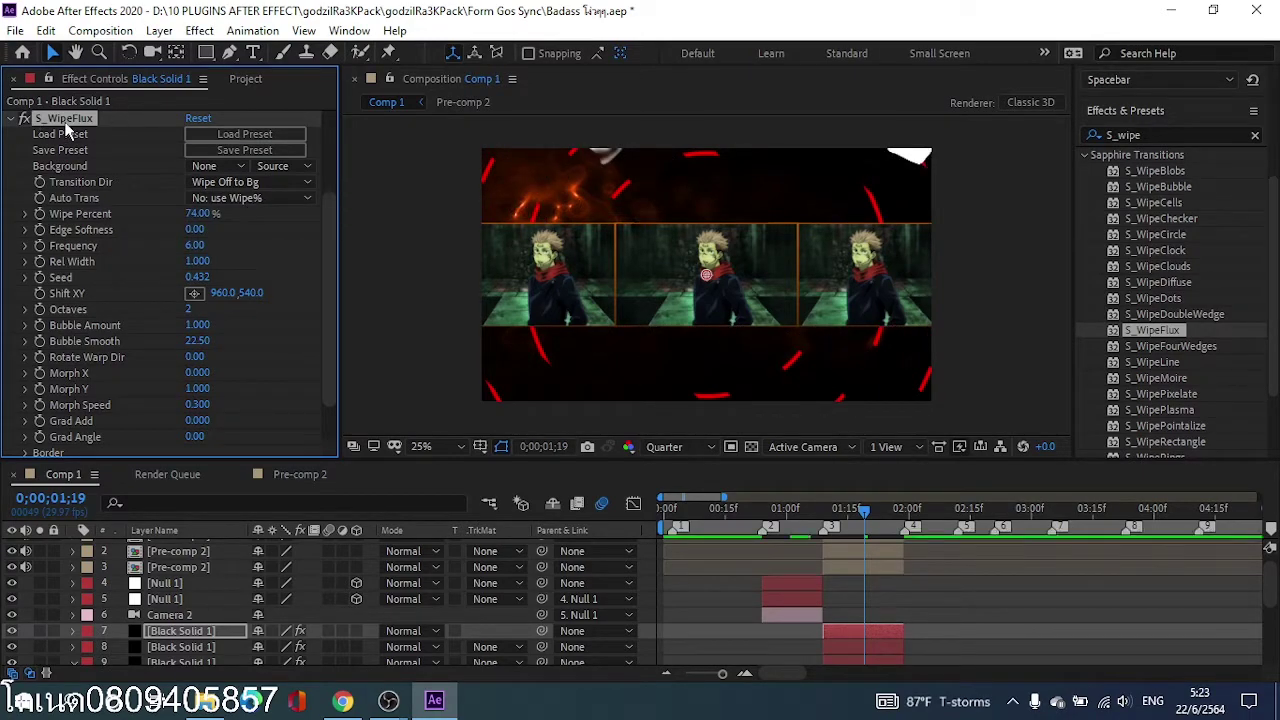
key(Delete)
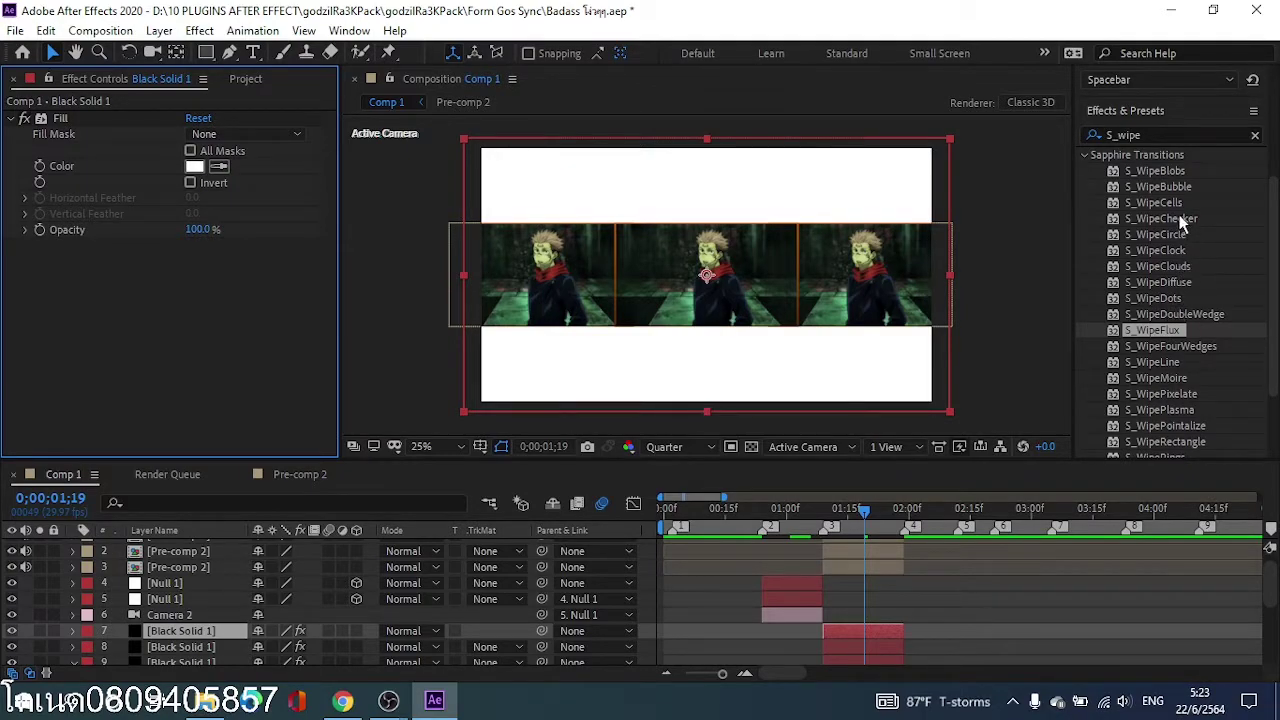
Step: Apply S_WipeChecker to the white-filled Black Solid 1 with Wipe Percent 98, Edge Softness 3 and Angle 89
drag(1187, 220, 900, 626)
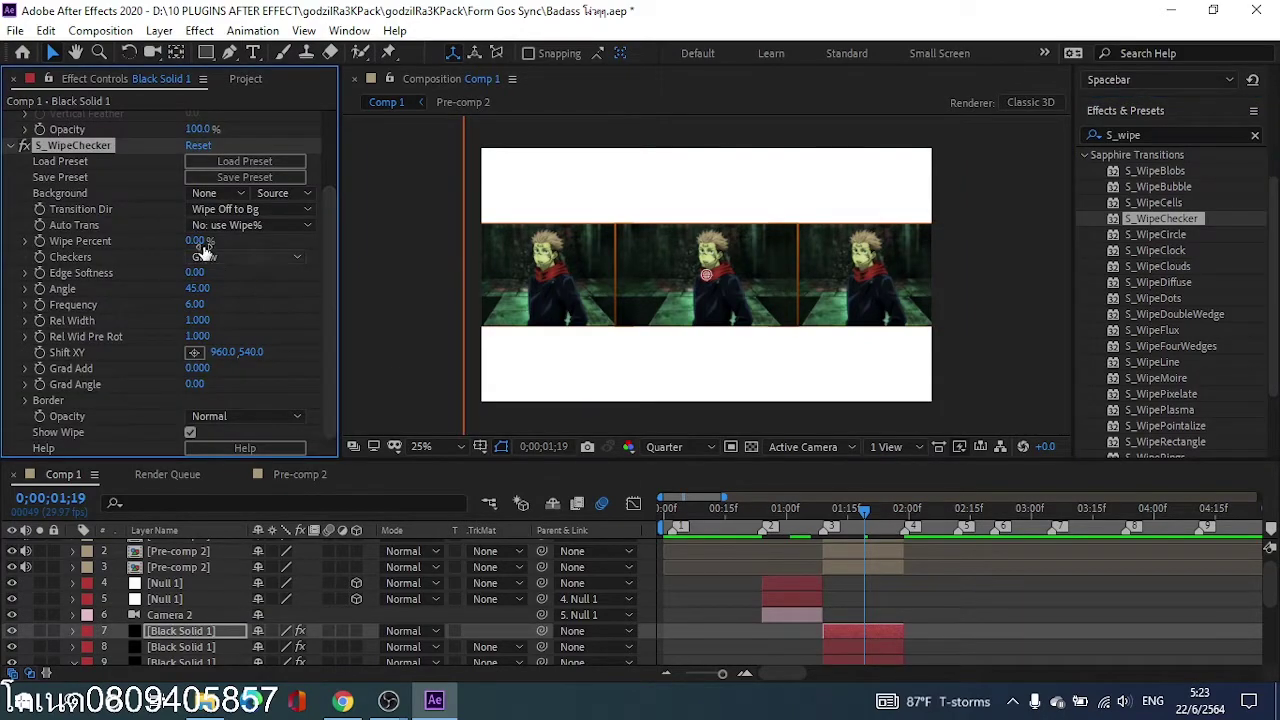
drag(198, 241, 288, 241)
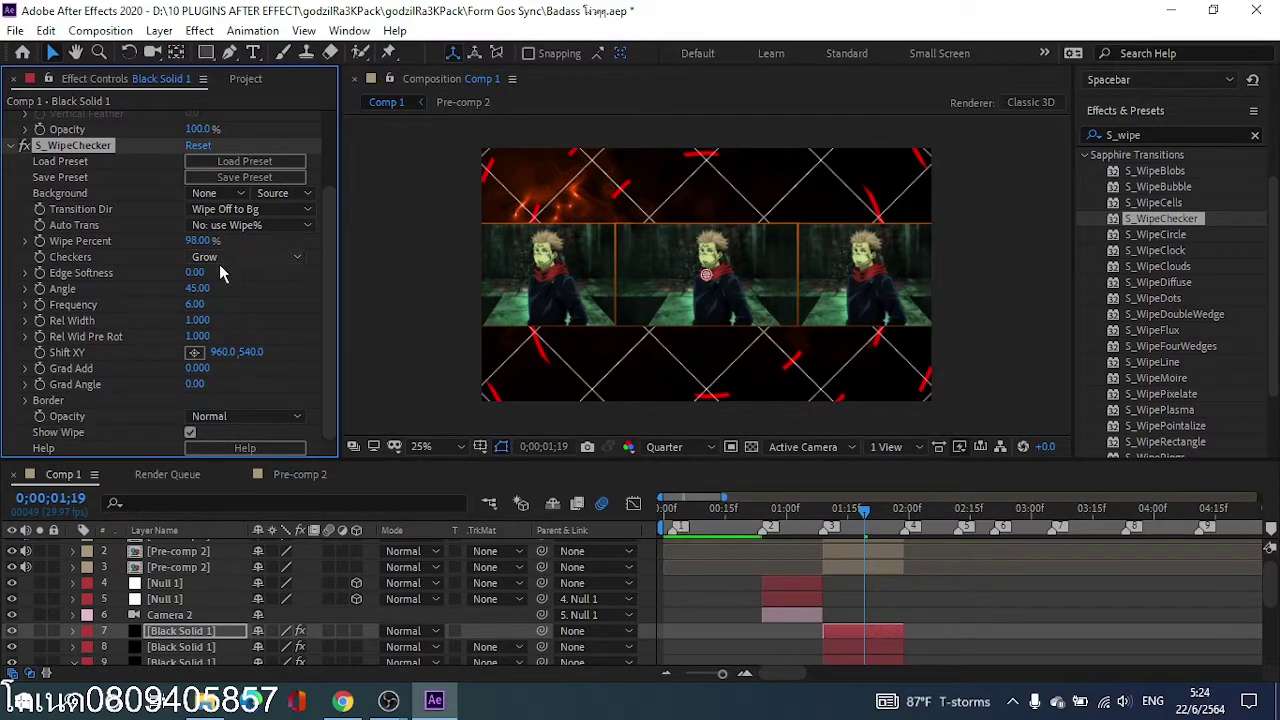
drag(196, 273, 210, 289)
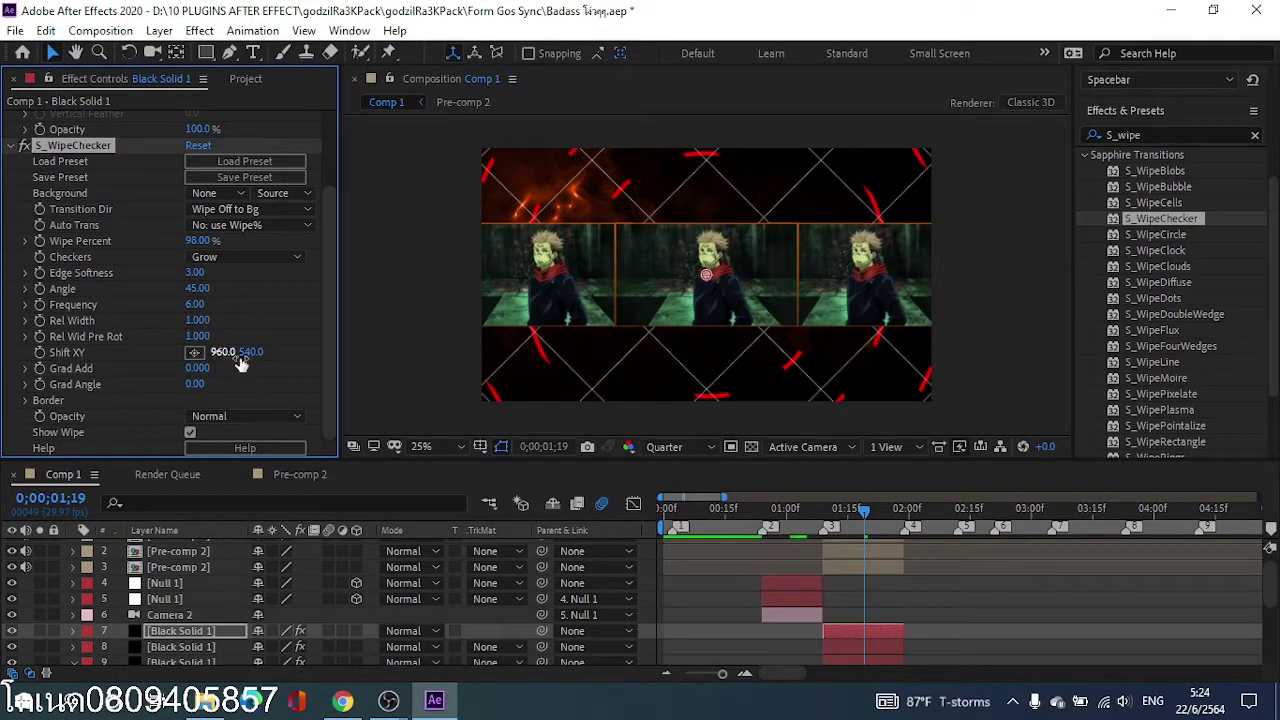
drag(200, 289, 237, 289)
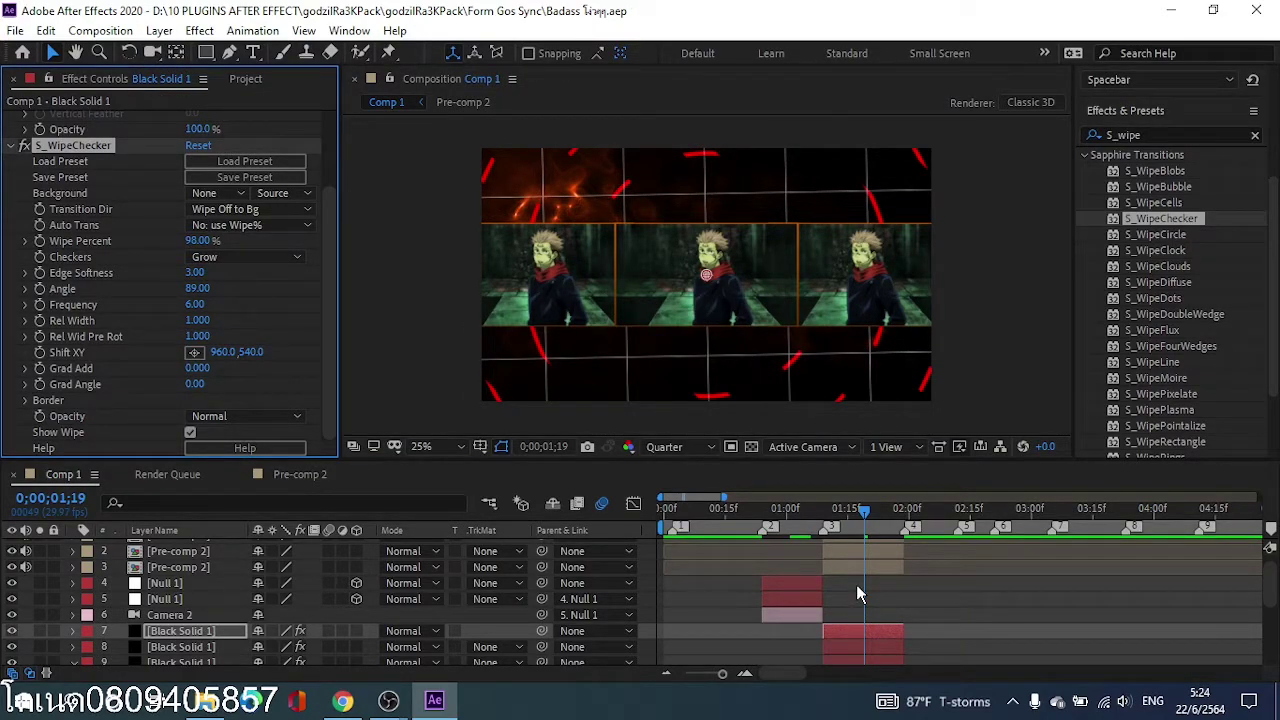
Step: Go to marker 3 at 0;00;01;09, duplicate the white grid Black Solid 1, and remove S_WipeChecker from the copy
click(824, 519)
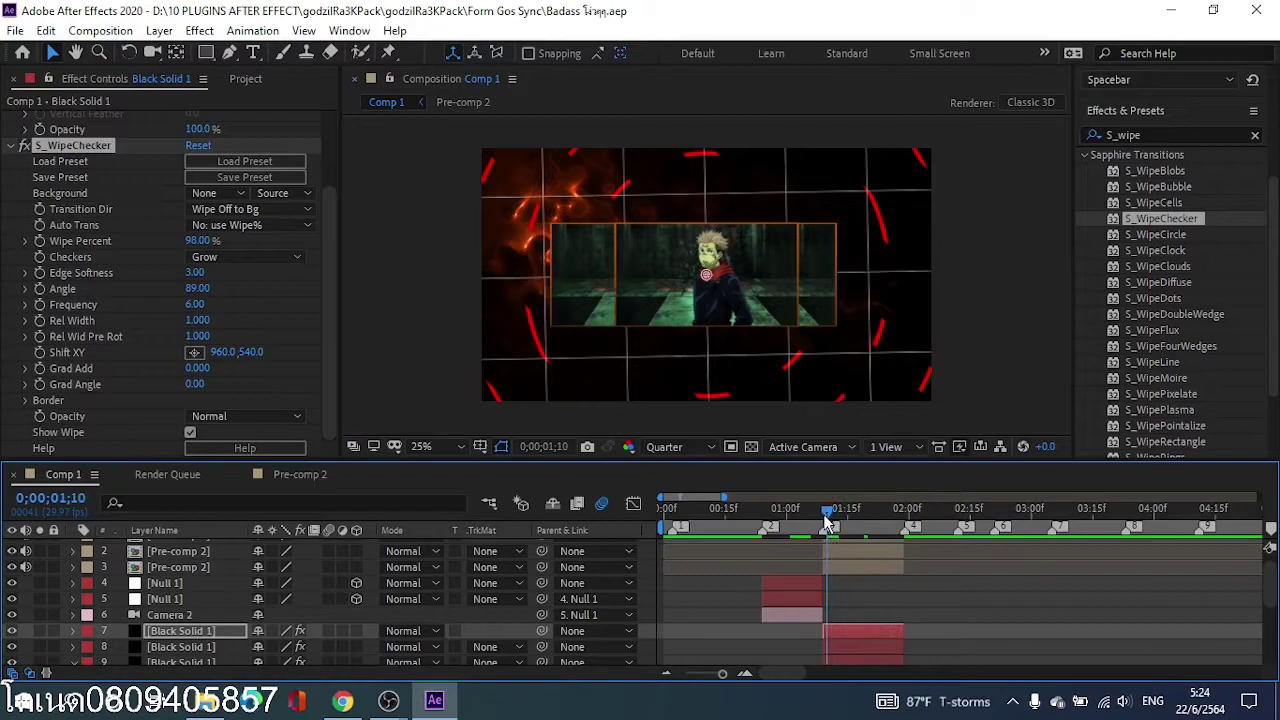
click(863, 632)
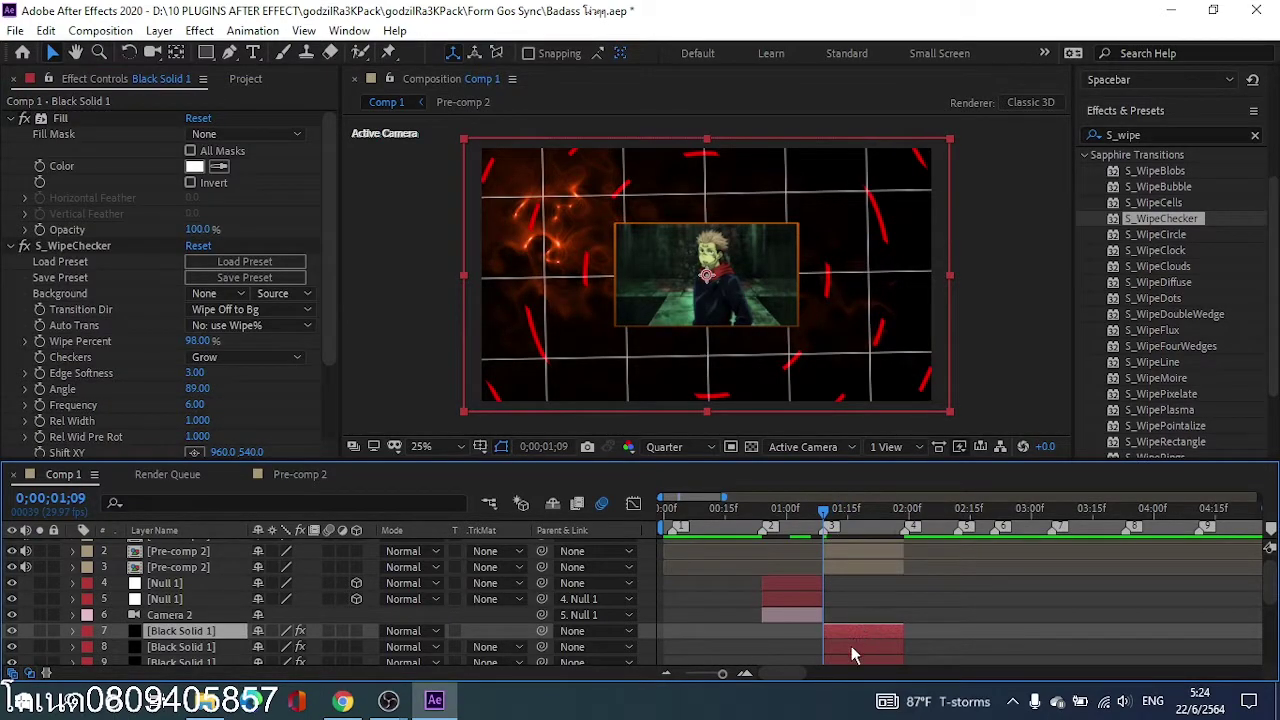
click(13, 247)
click(40, 248)
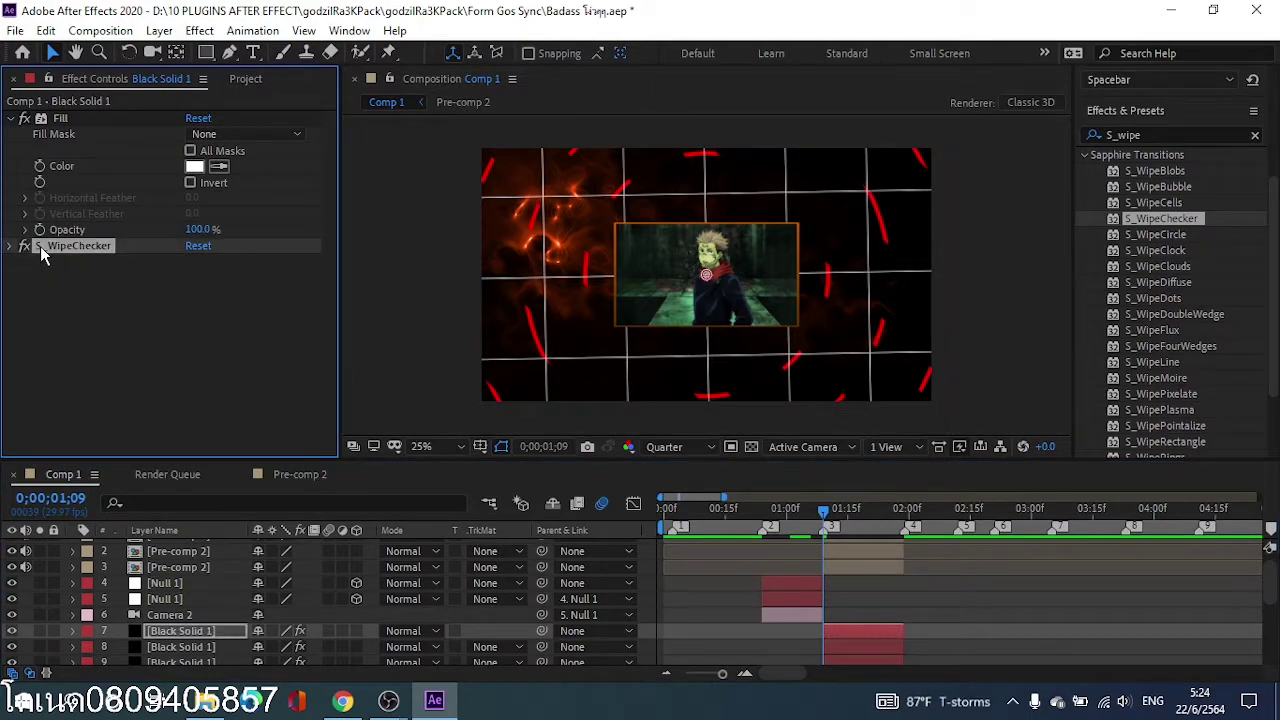
key(Delete)
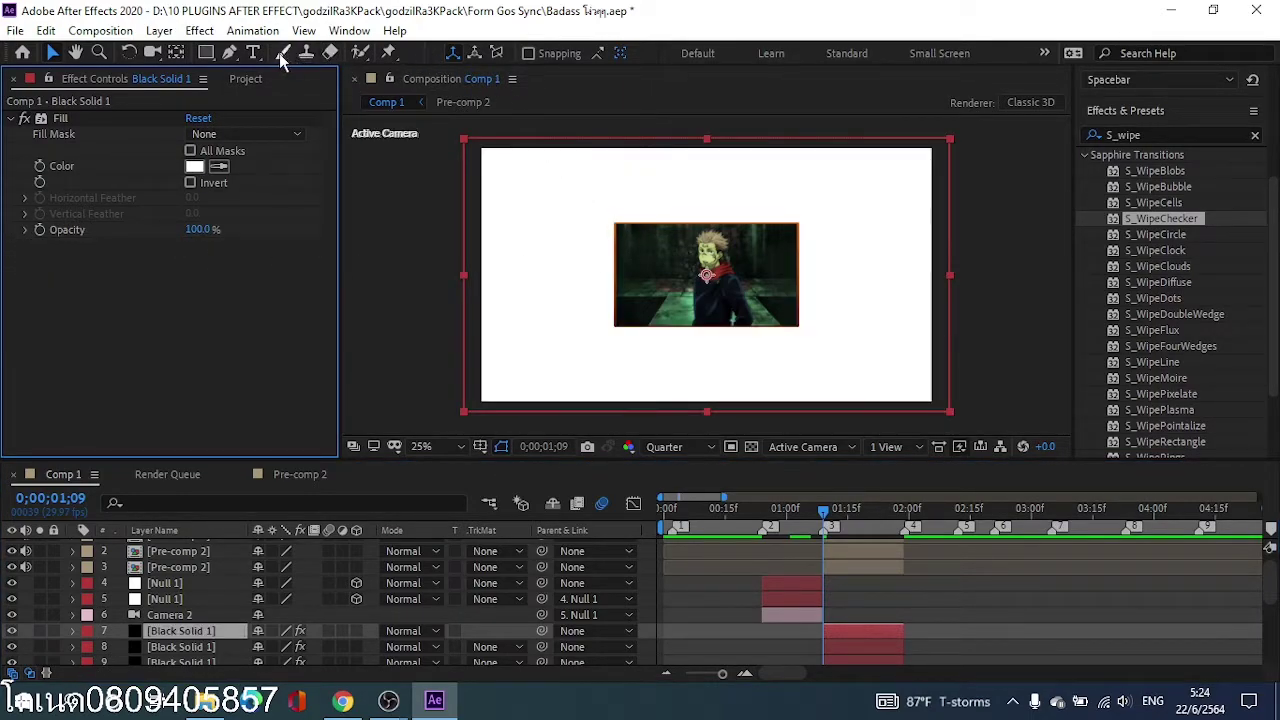
Step: Draw a closed four-point, roughly rectangular mask with the Pen tool on the white copy, around most of the central Sukuna clip
click(229, 52)
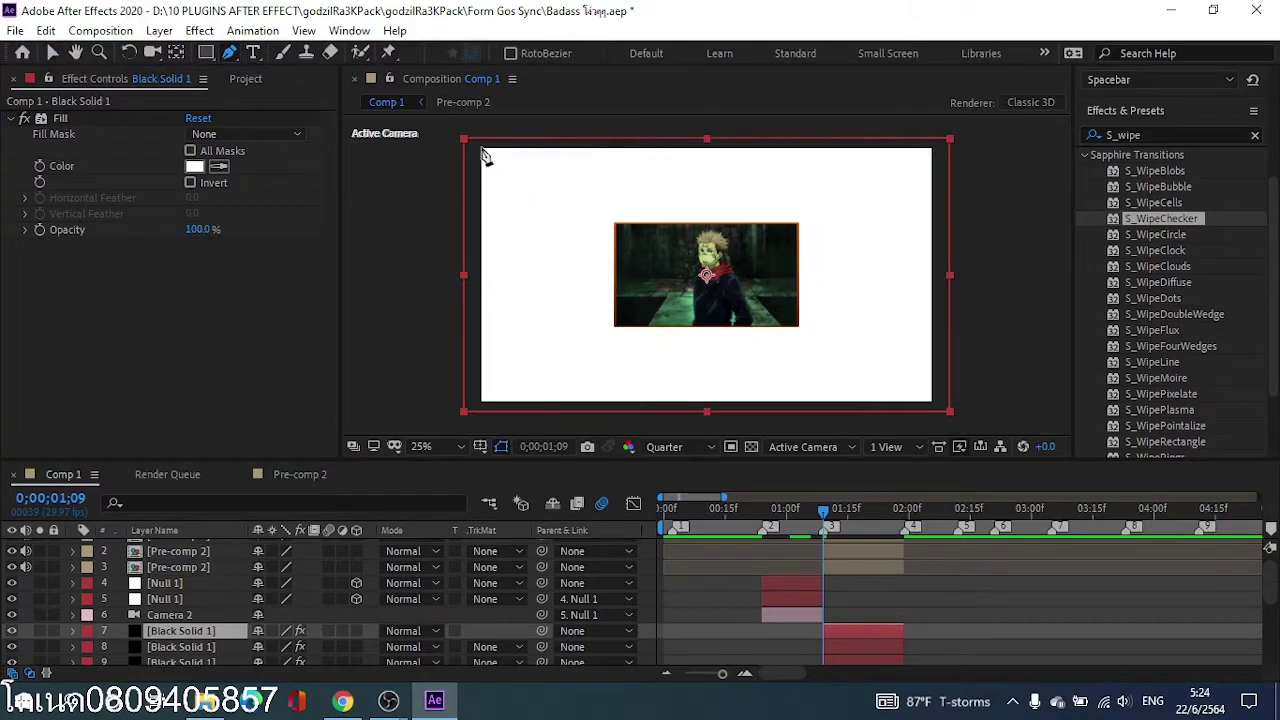
click(552, 179)
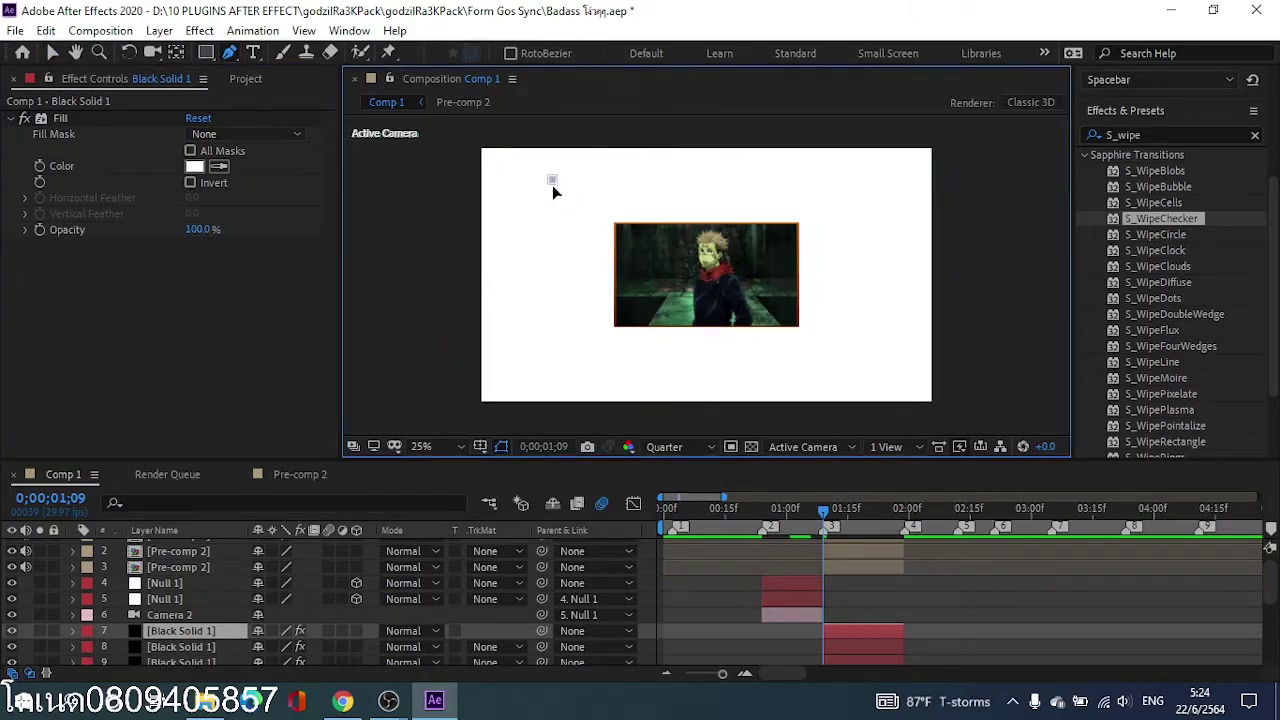
click(551, 364)
click(766, 355)
click(770, 179)
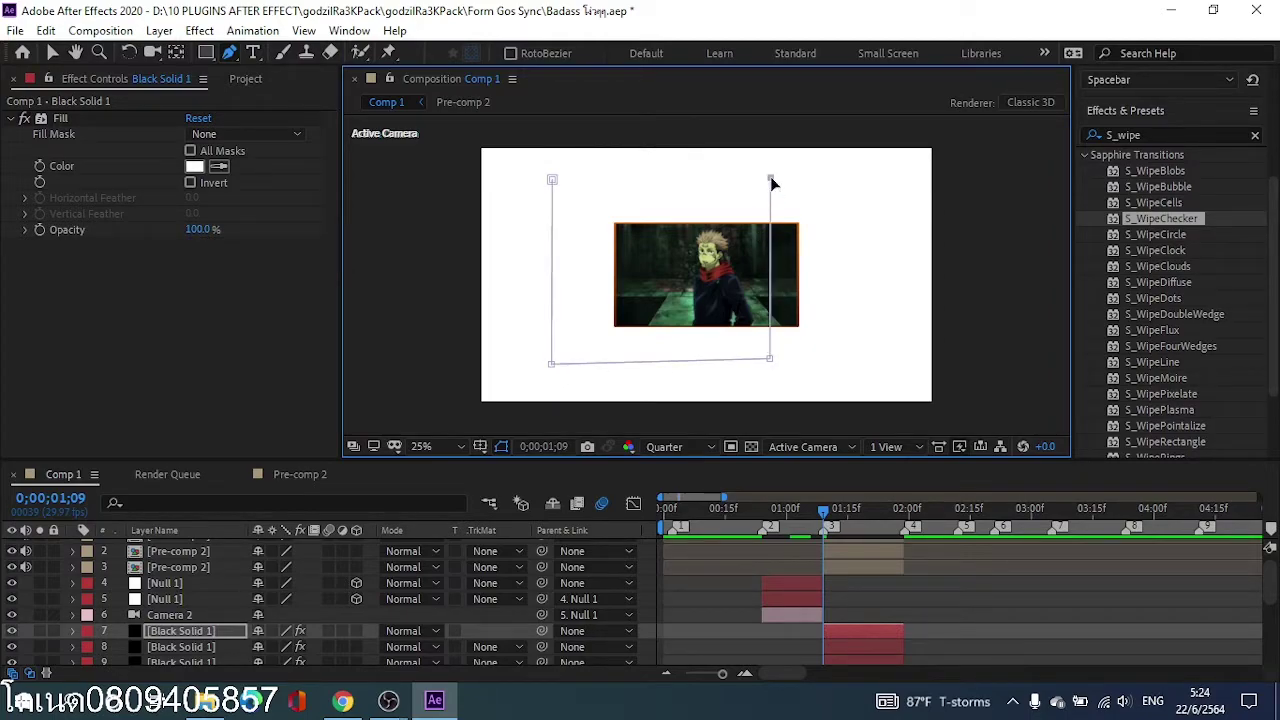
click(551, 180)
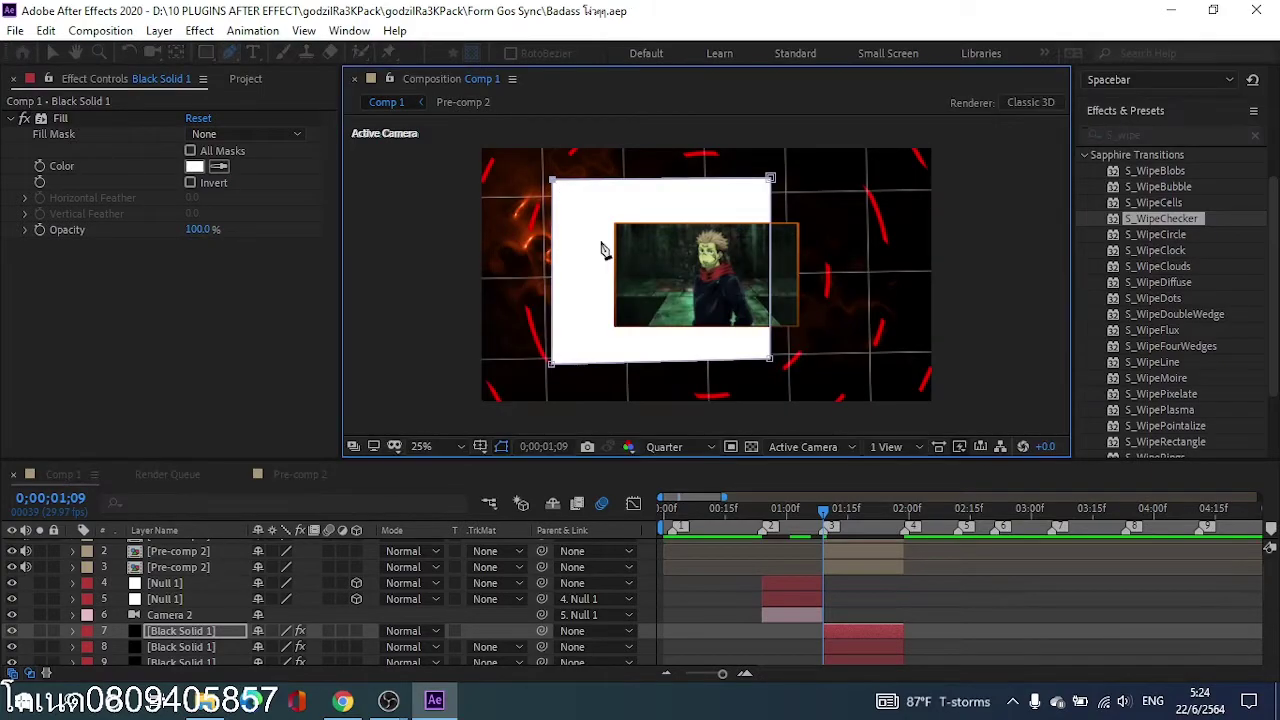
Step: Search the effects for "3d stro" and apply Trapcode 3D Stroke to the masked white Black Solid 1
click(1184, 201)
key(ctrl+a)
key(BackSpace)
text(3)
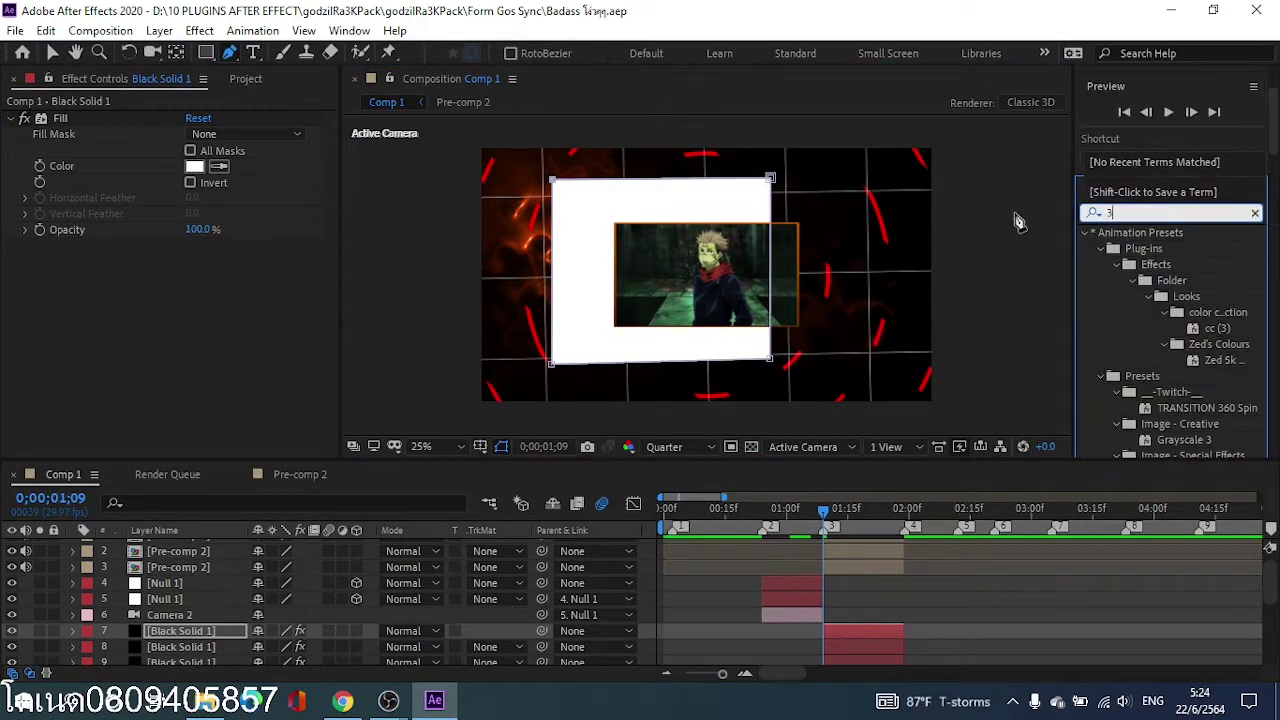
text(d s)
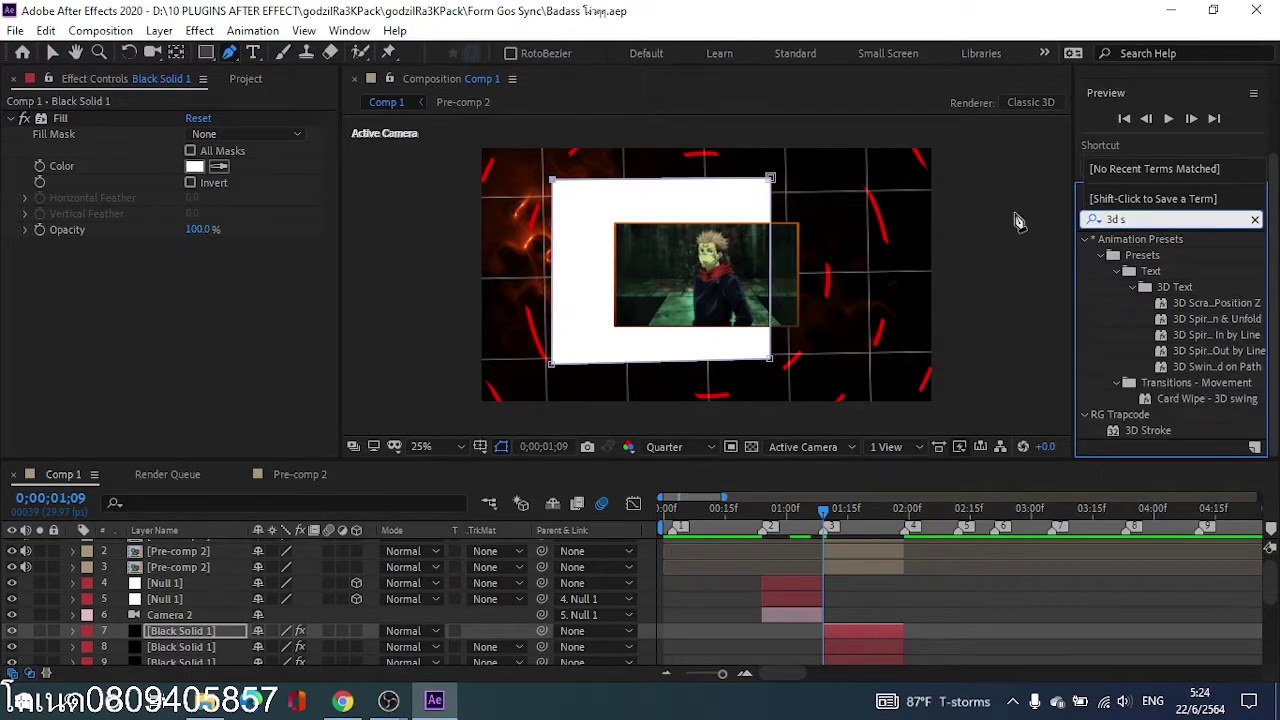
text(tro)
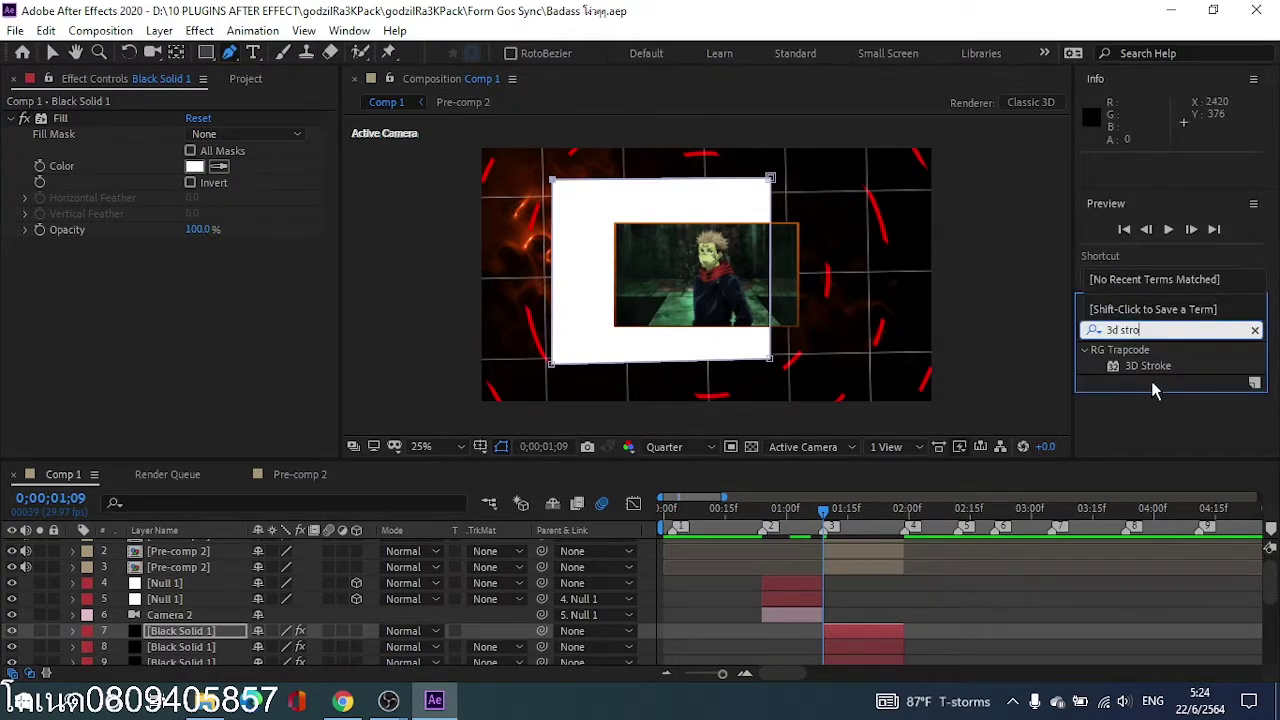
drag(1146, 365, 868, 637)
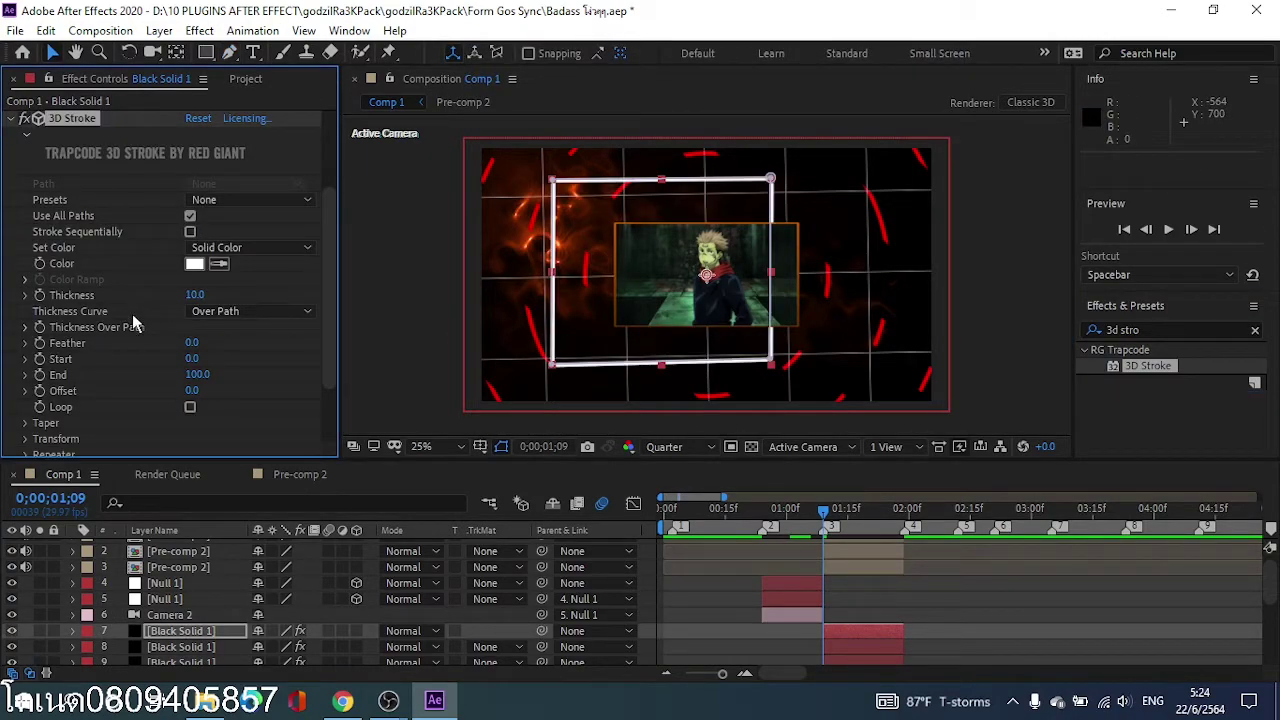
Step: Set the stroked frame layer's horizontal Anchor Point to 781 so the frame is centred around the Sukuna clip
click(74, 632)
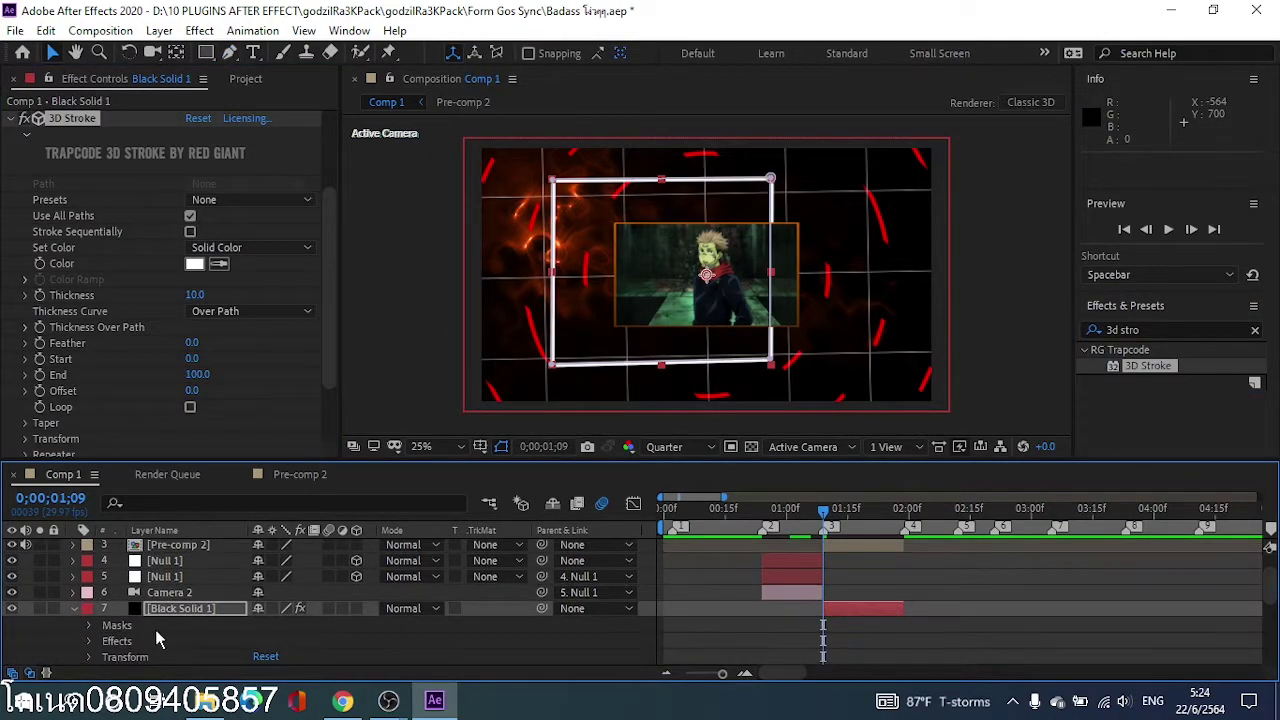
click(89, 625)
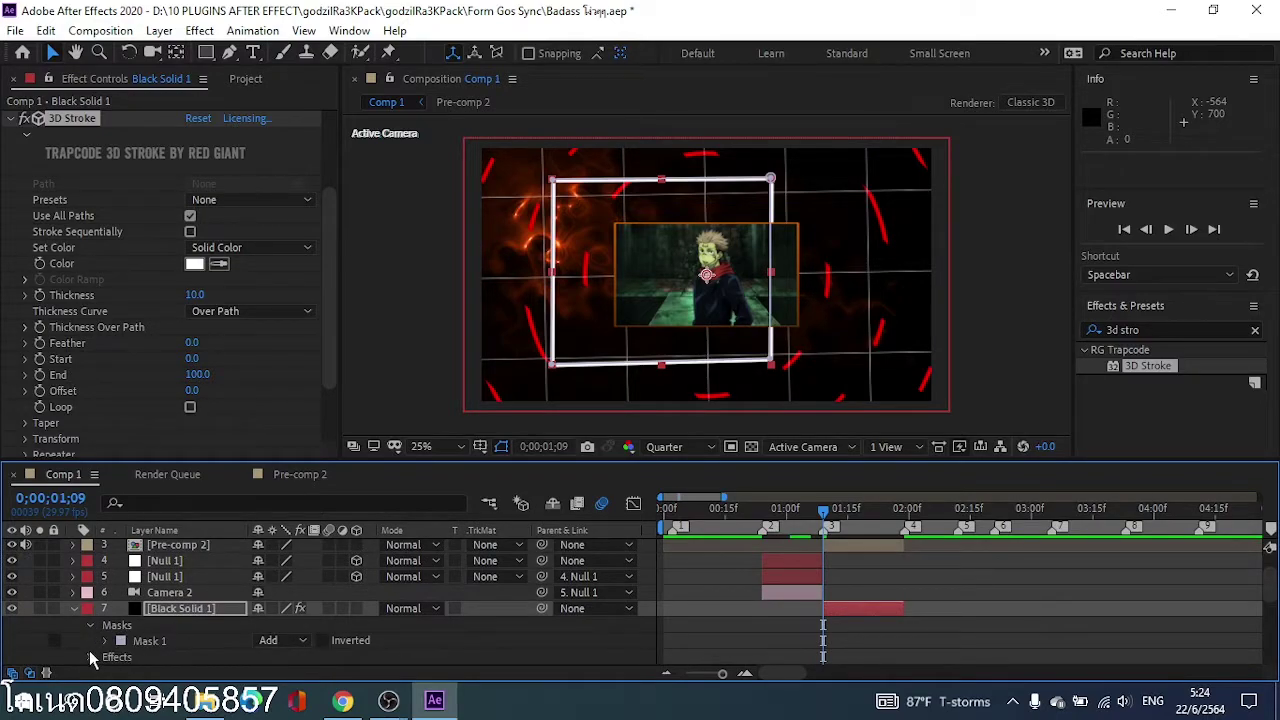
click(89, 657)
scroll(143, 641, down, 3)
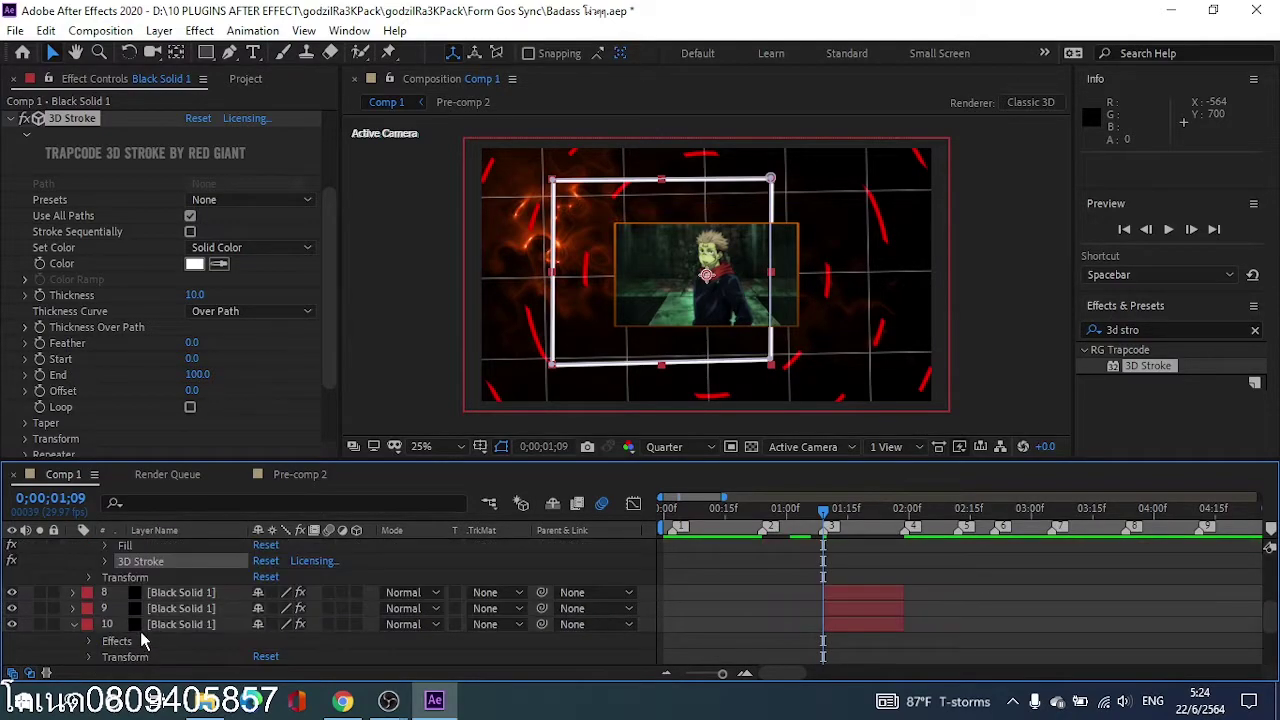
click(88, 577)
mouse_move(268, 593)
mouse_down()
mouse_move(283, 592)
mouse_move(116, 607)
mouse_up()
drag(104, 603, 112, 603)
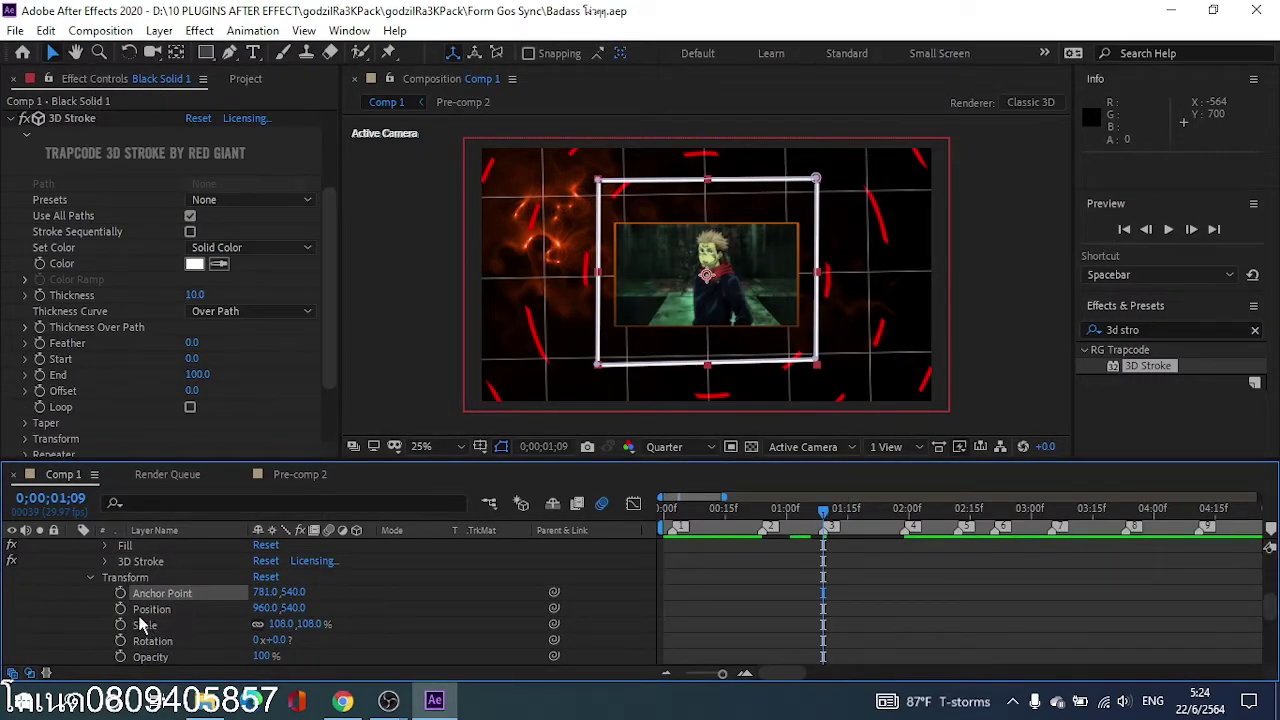
Step: Keyframe the stroked frame's Rotation from 0° at marker 3 to 99° at 0;00;01;28
click(121, 639)
click(904, 512)
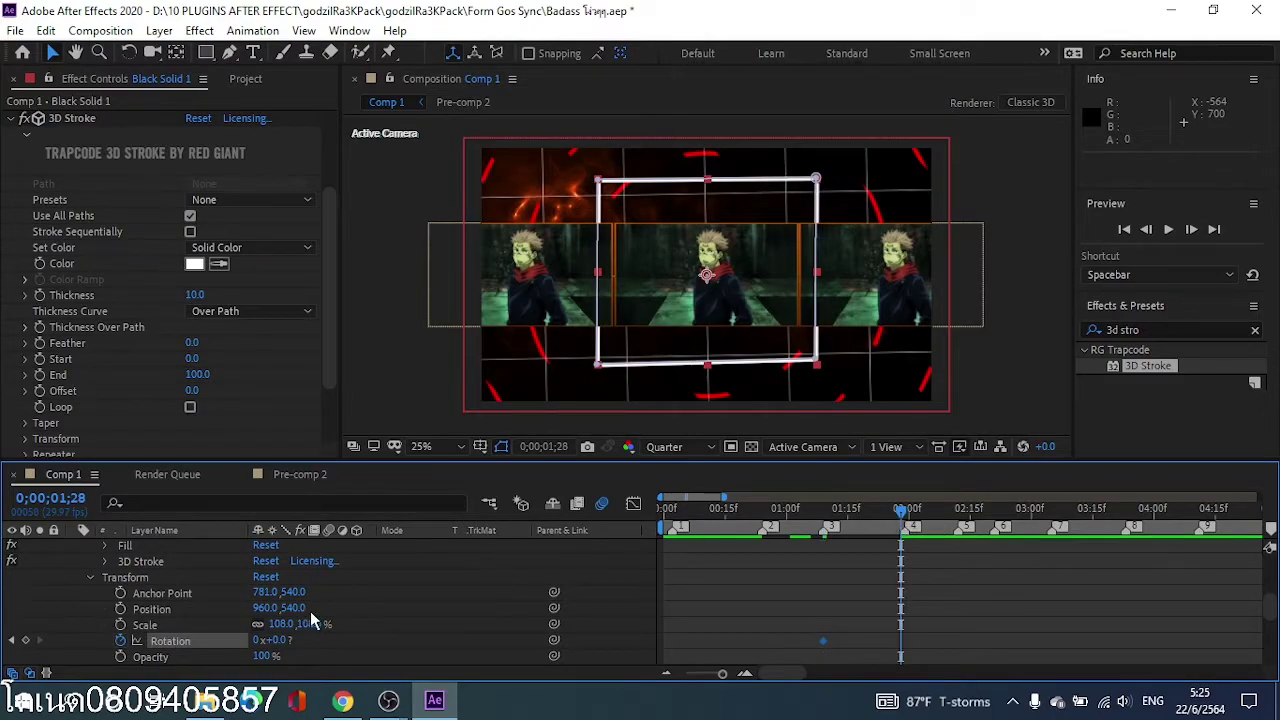
drag(278, 640, 330, 636)
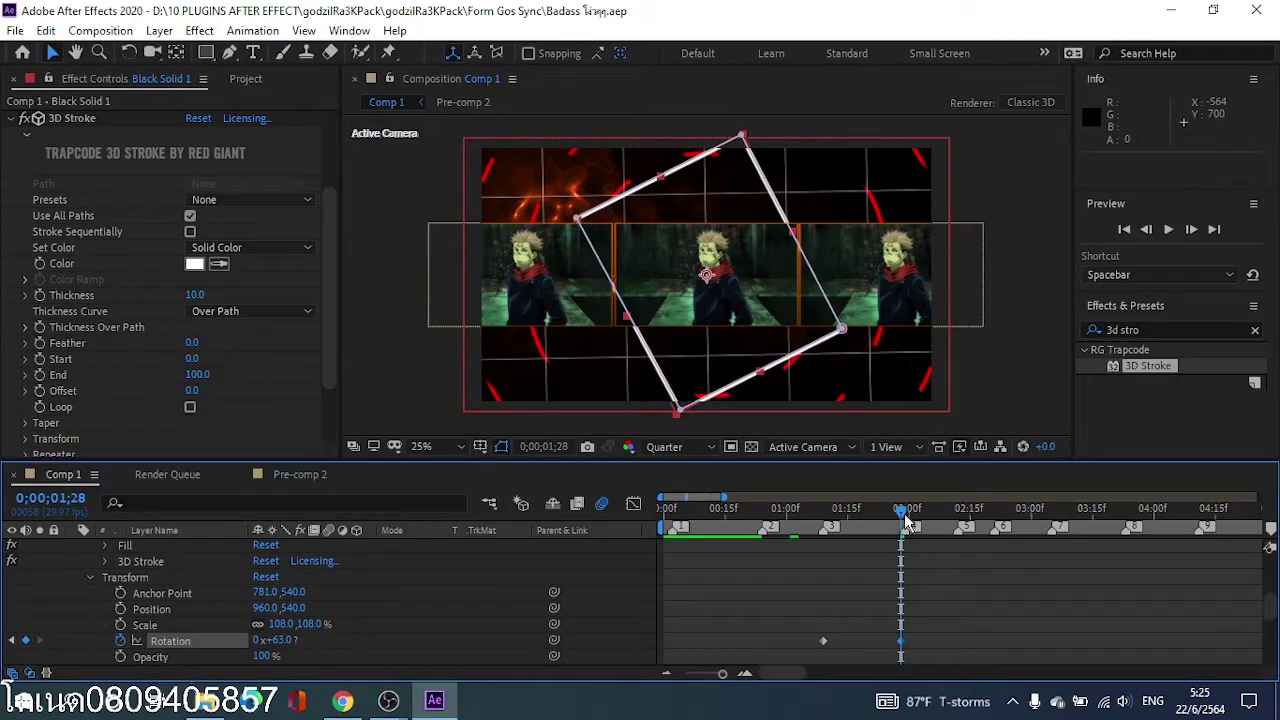
scroll(116, 575, up, 3)
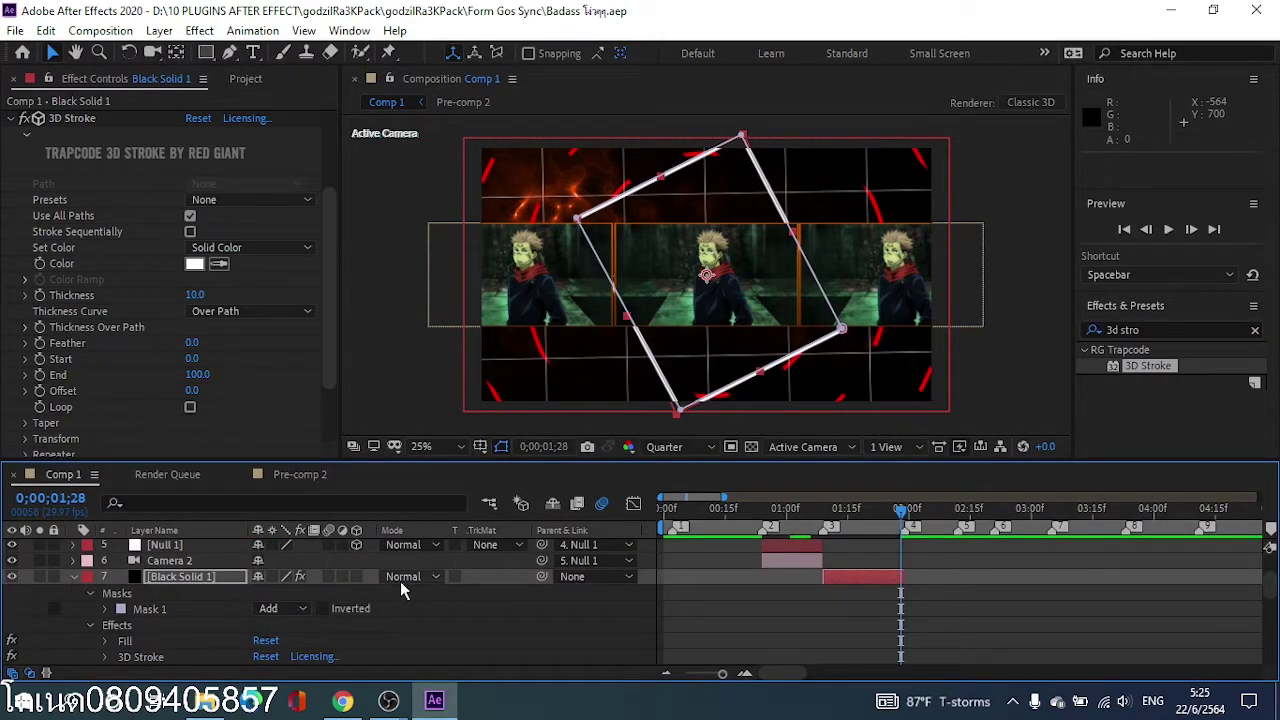
mouse_move(886, 510)
mouse_down()
mouse_move(830, 525)
mouse_move(905, 531)
mouse_move(880, 531)
mouse_up()
scroll(337, 575, down, 2)
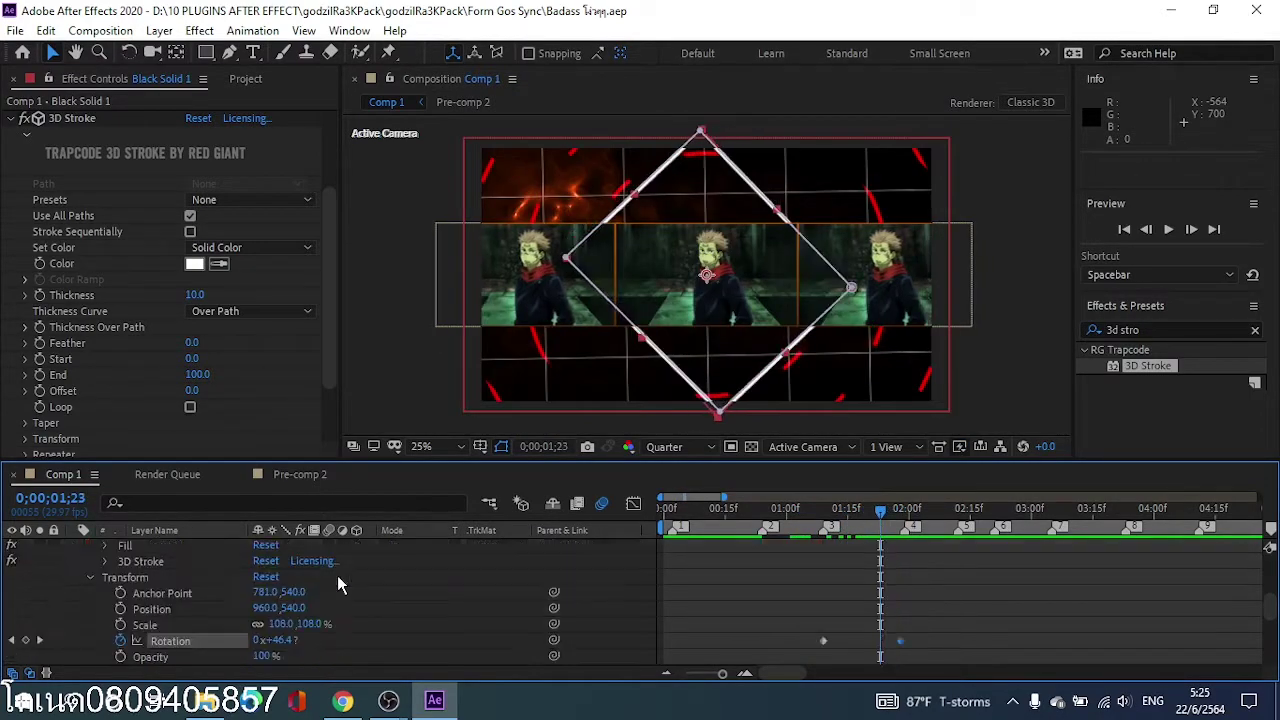
click(40, 641)
mouse_move(283, 645)
mouse_down()
mouse_move(450, 600)
mouse_move(625, 522)
mouse_up()
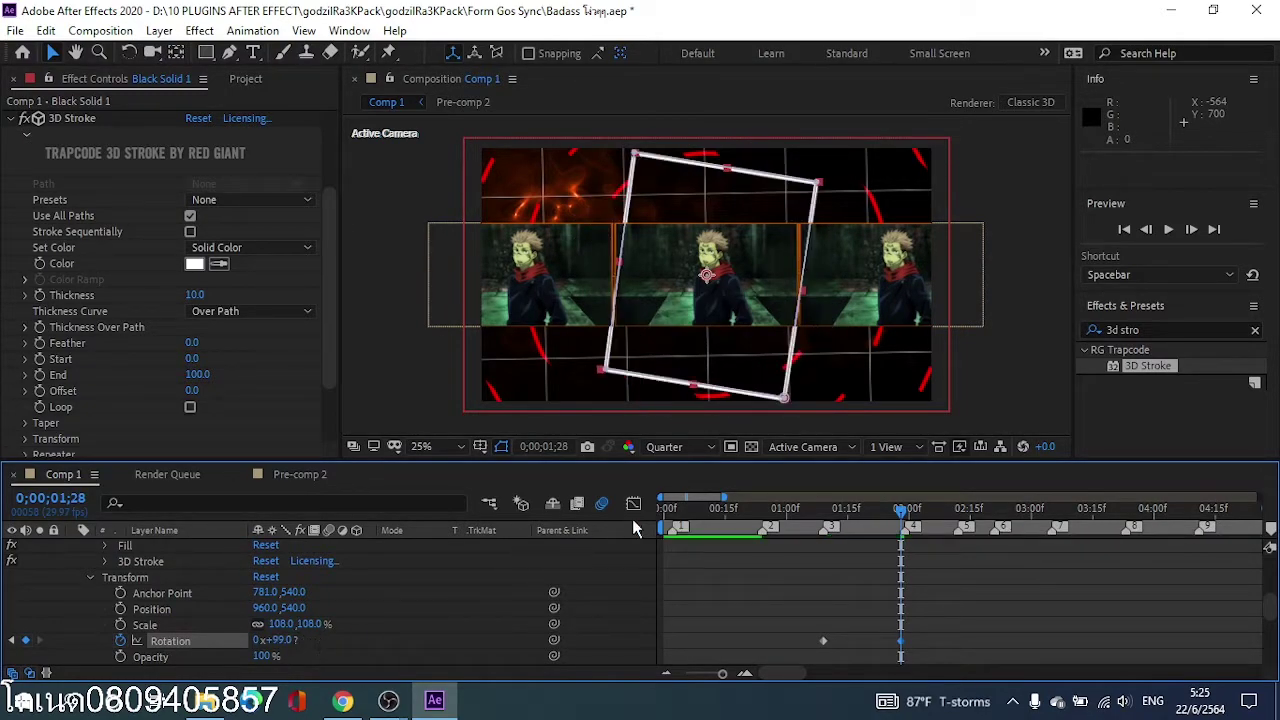
Step: Apply Easy Ease to the frame's final Rotation keyframe in the Graph Editor
click(634, 504)
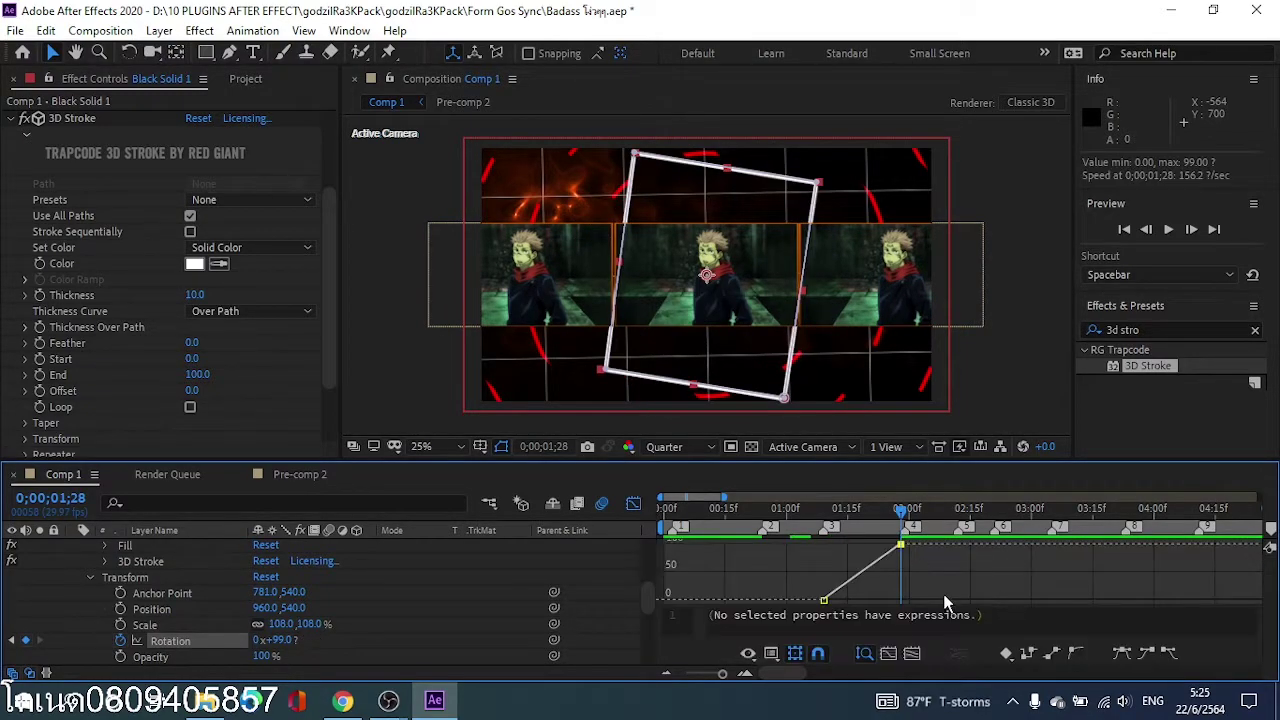
click(1121, 656)
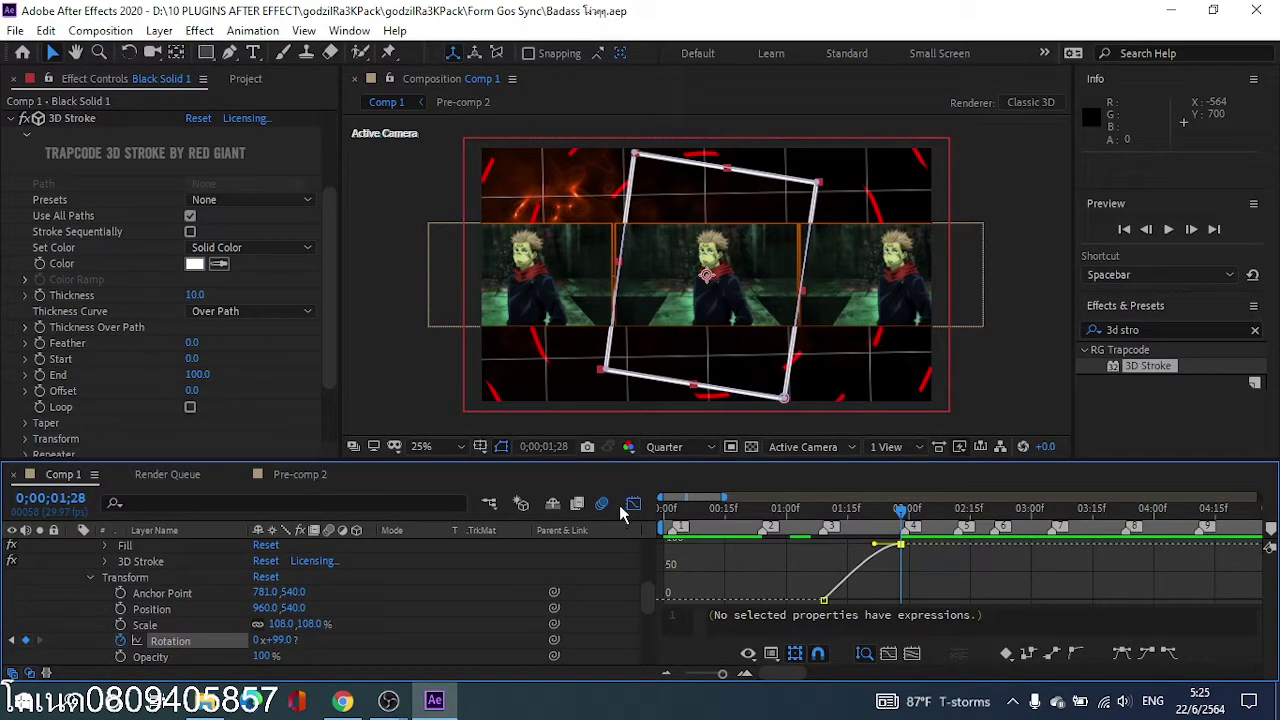
click(632, 504)
Step: Duplicate the stroked frame layer Black Solid 1 and set the copy's Scale to 146%
scroll(167, 609, up, 3)
key(ctrl+v)
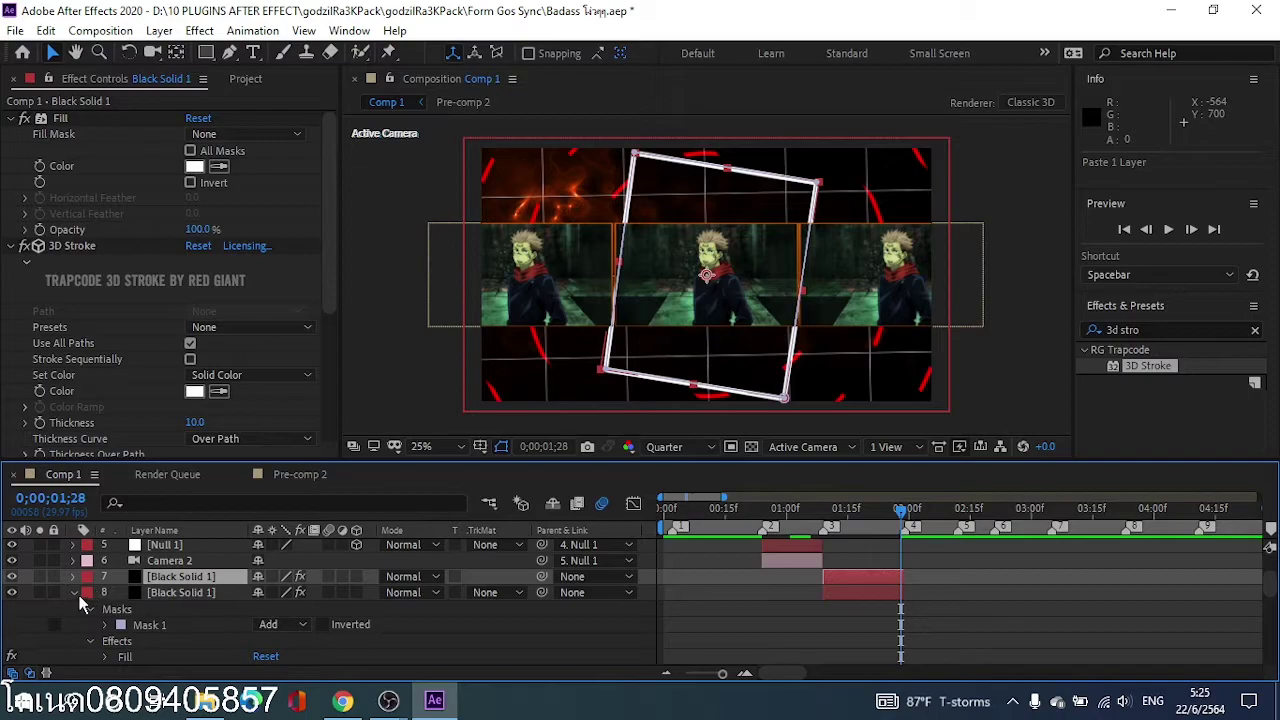
click(74, 592)
click(72, 576)
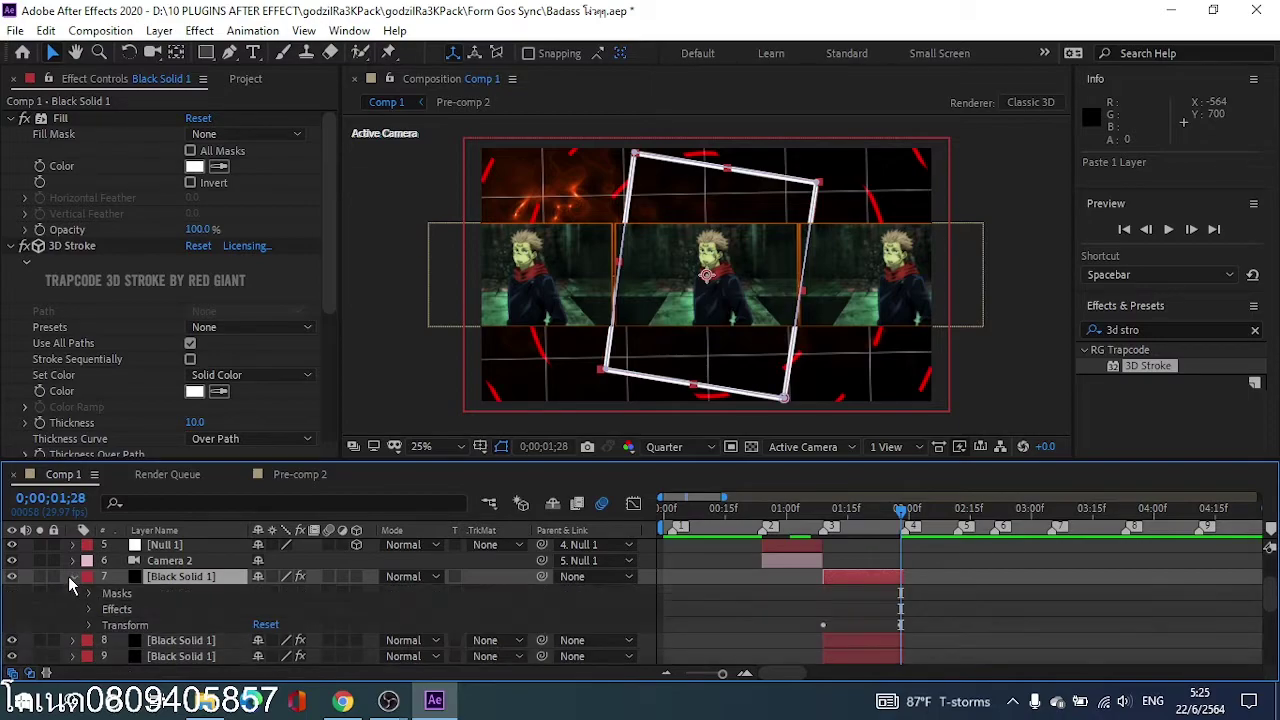
click(89, 625)
drag(305, 624, 342, 620)
Step: Set the larger frame's Rotation to -114° at its 0;00;01;28 keyframe and scrub back to check the spin
click(282, 640)
text(24)
key(Return)
drag(202, 642, 99, 660)
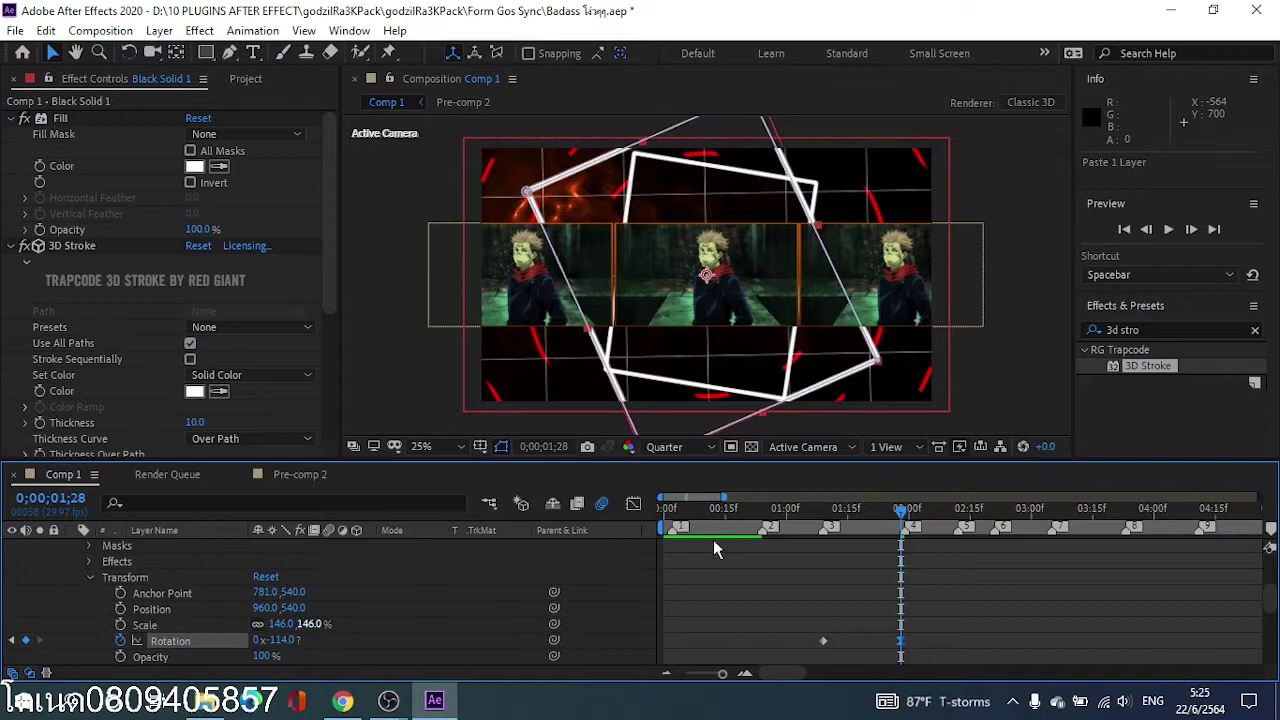
mouse_move(905, 510)
mouse_down()
mouse_move(815, 524)
mouse_move(893, 525)
mouse_up()
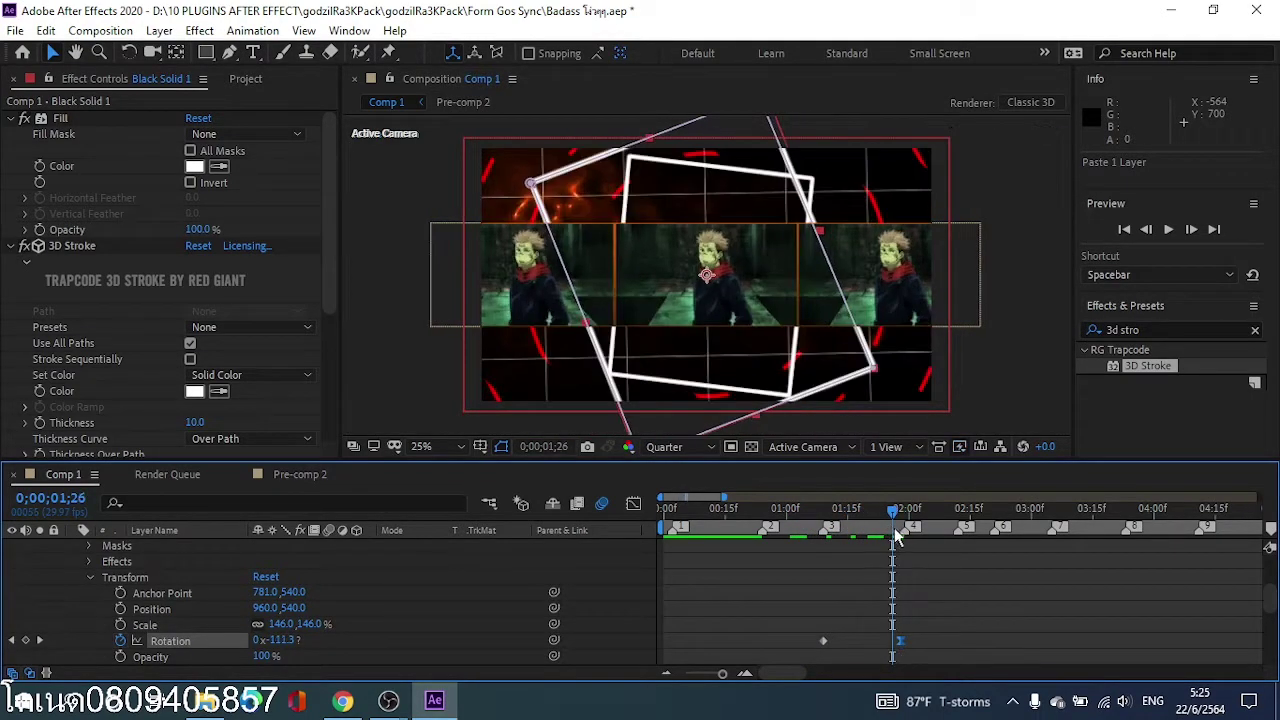
Step: Search the effects for "Glow", apply S_Glow to the larger frame with Brightness 0.950, and save the project
click(1152, 328)
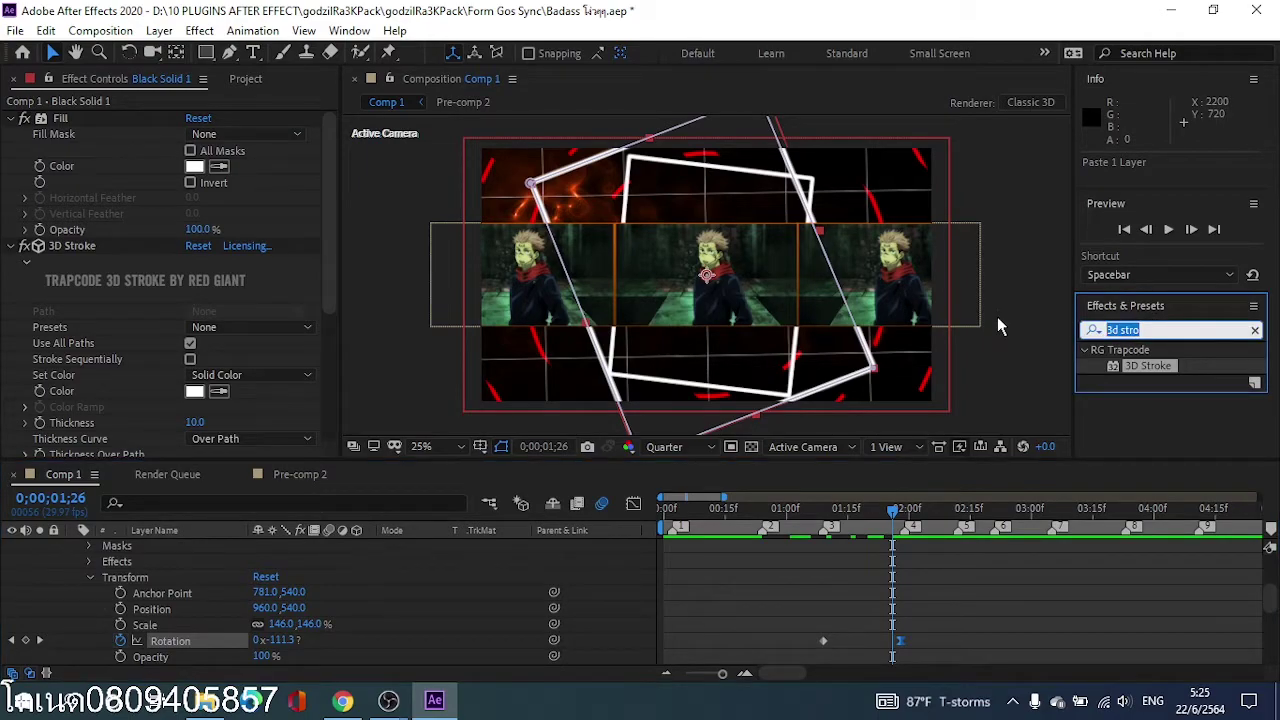
text(Glow)
scroll(1184, 351, down, 6)
scroll(1166, 376, down, 3)
drag(1144, 245, 200, 362)
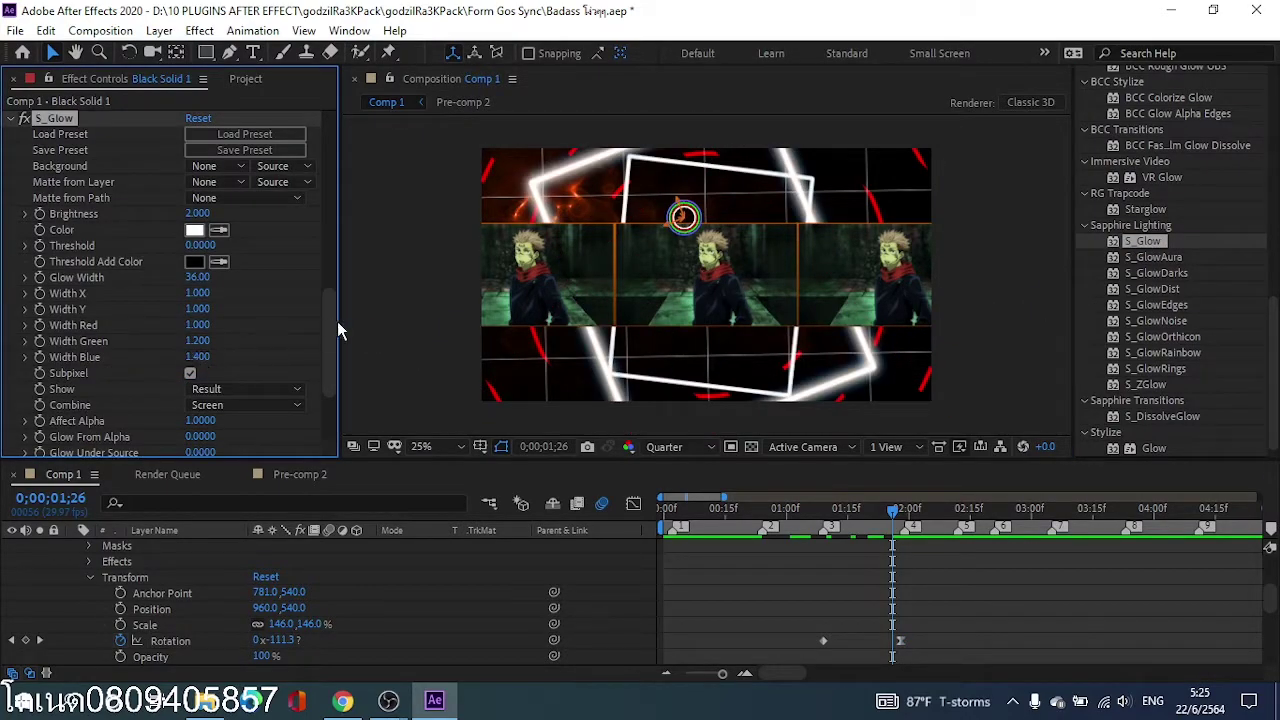
drag(197, 214, 140, 216)
key(ctrl+s)
Step: Add a second S_Glow to the larger frame and transfer it to the smaller stroked frame, Black Solid 1 in layer 8
drag(1140, 249, 182, 645)
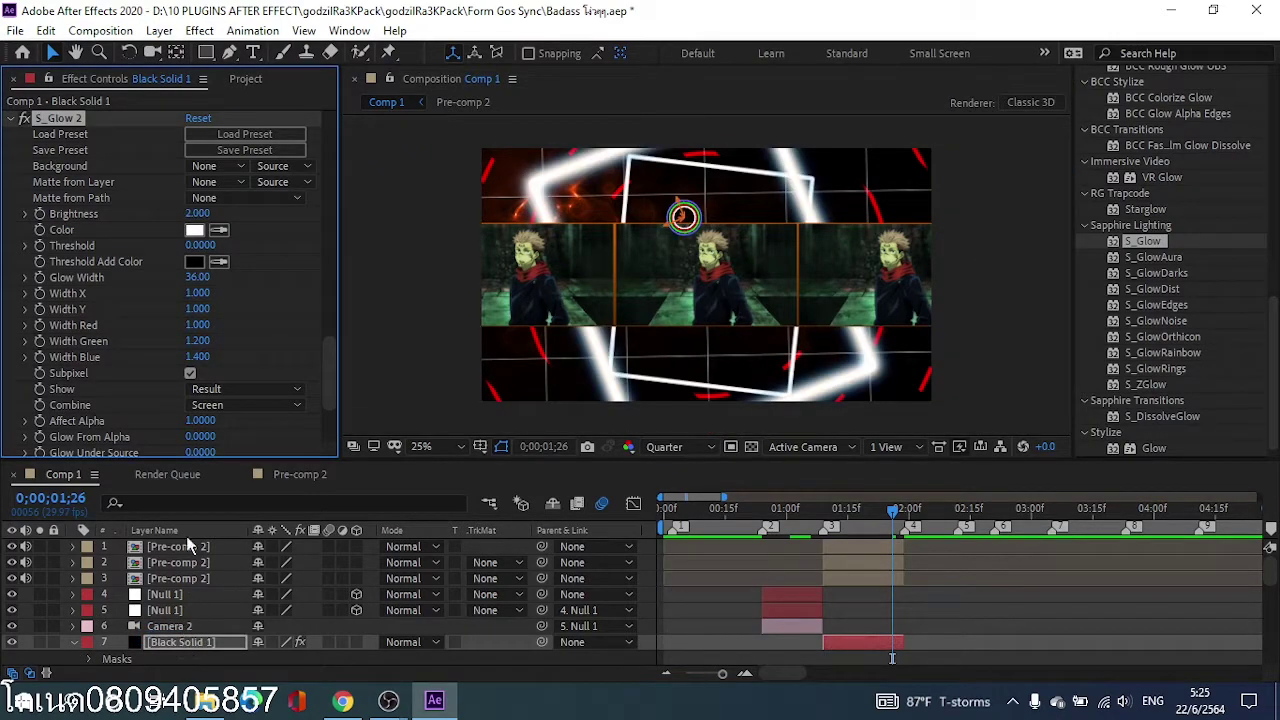
right_click(75, 121)
key(Escape)
scroll(170, 300, down, 3)
click(72, 642)
click(170, 655)
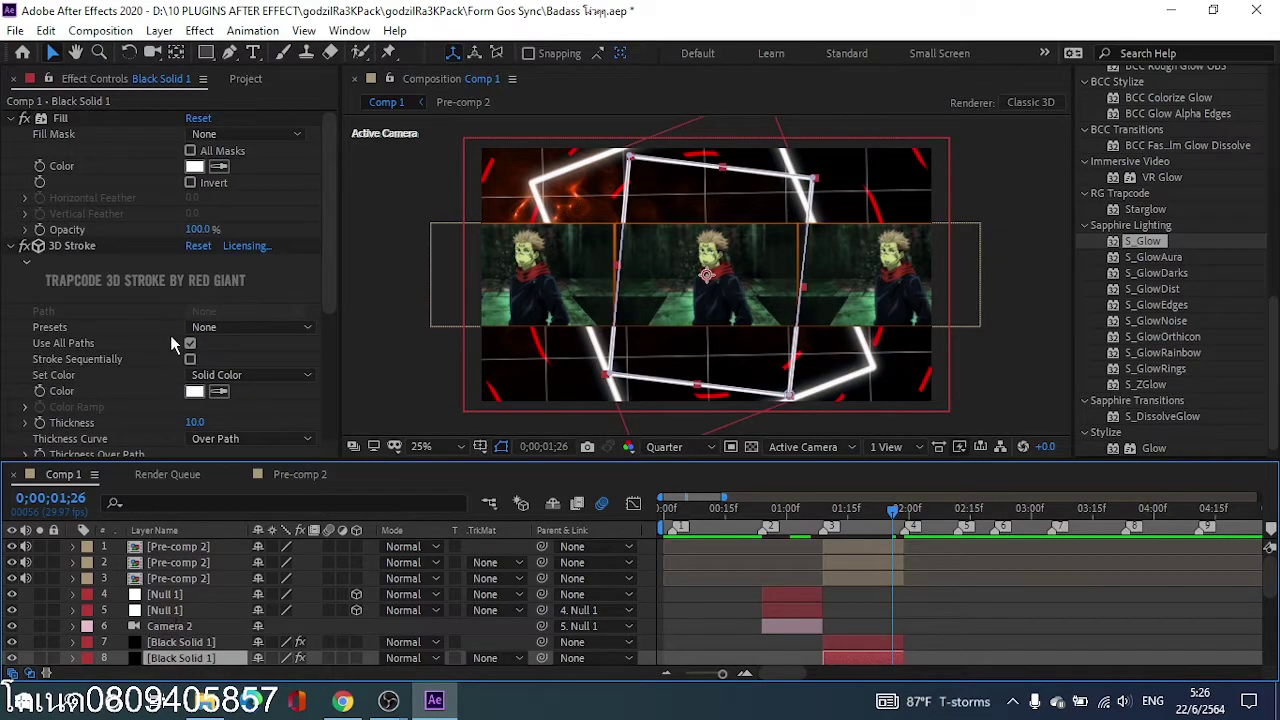
key(ctrl+s)
Step: Set the smaller frame's S_Glow Brightness to 0.790 and save the project
scroll(166, 325, down, 5)
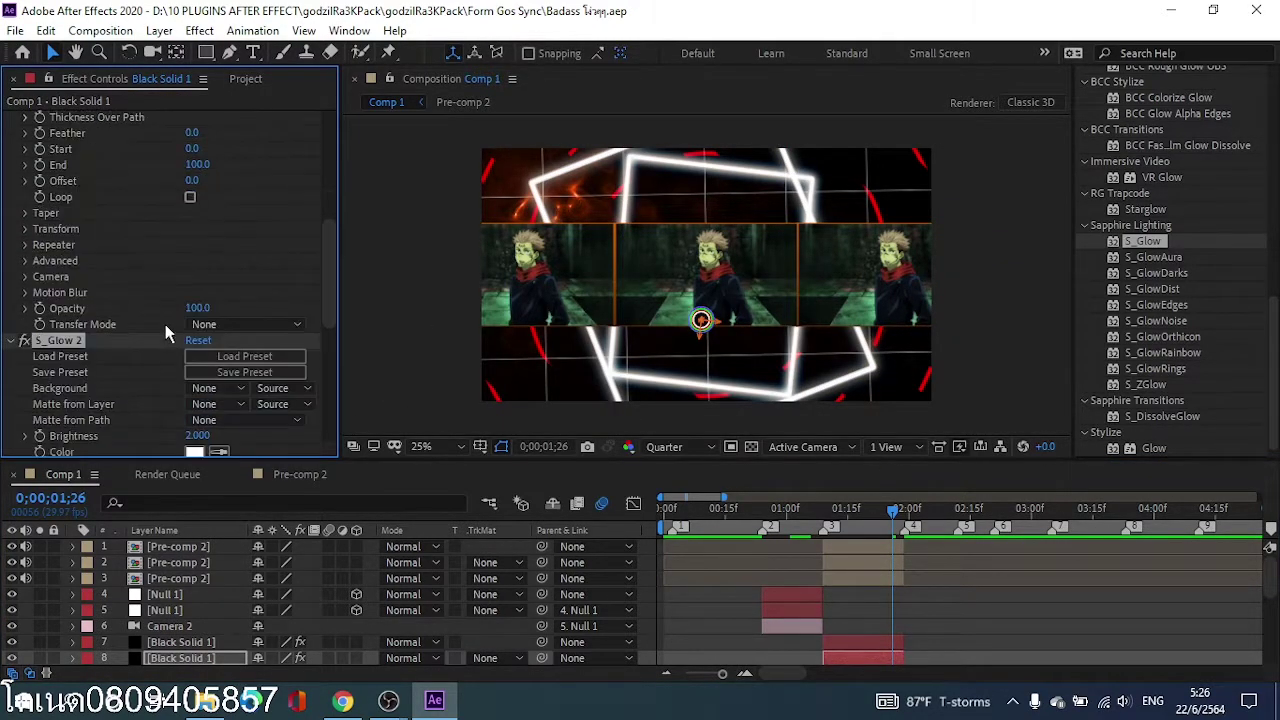
drag(181, 438, 85, 440)
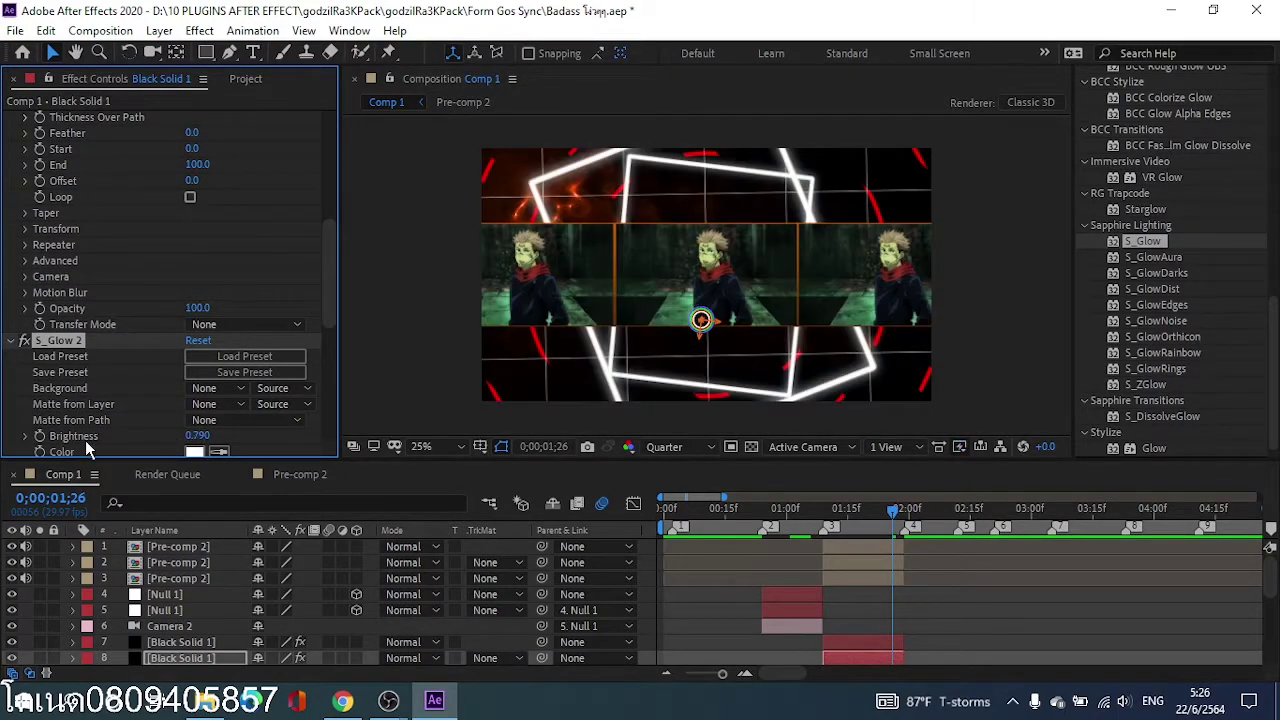
key(ctrl+s)
Step: Preview the glowing, rotating frames from marker 3 at 0;00;01;09
drag(902, 508, 825, 512)
scroll(1113, 338, up, 10)
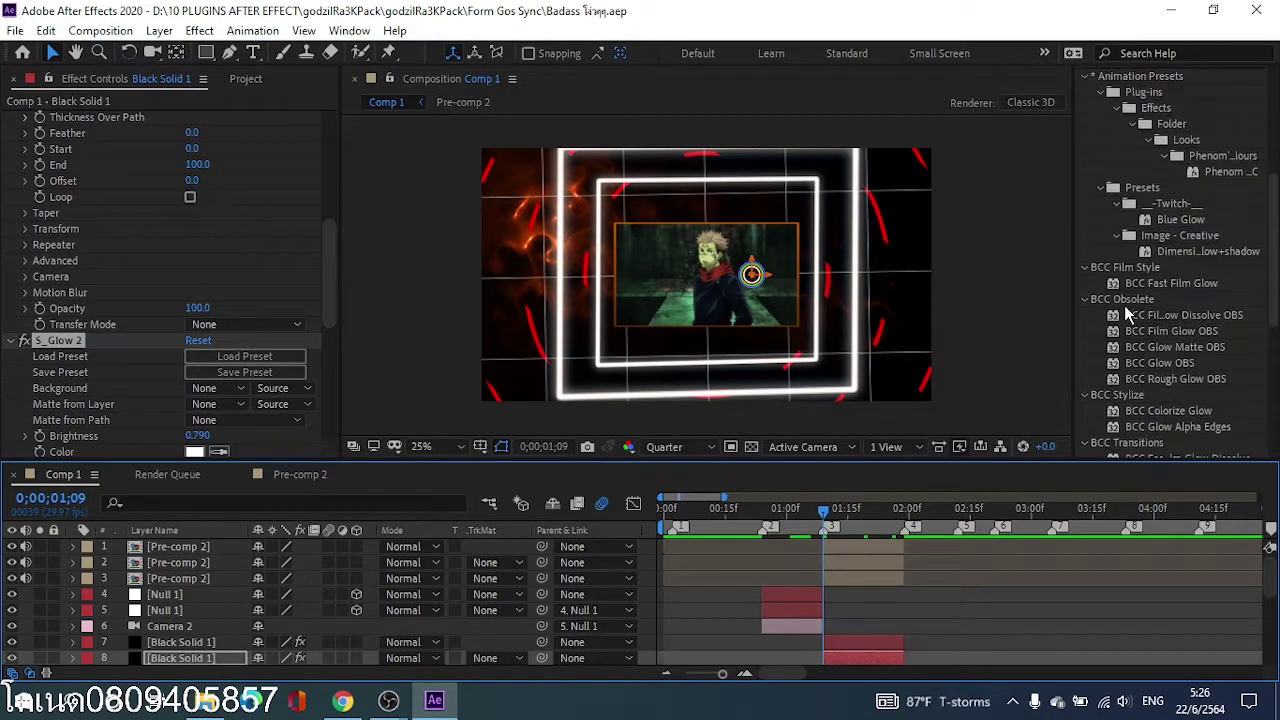
click(1168, 231)
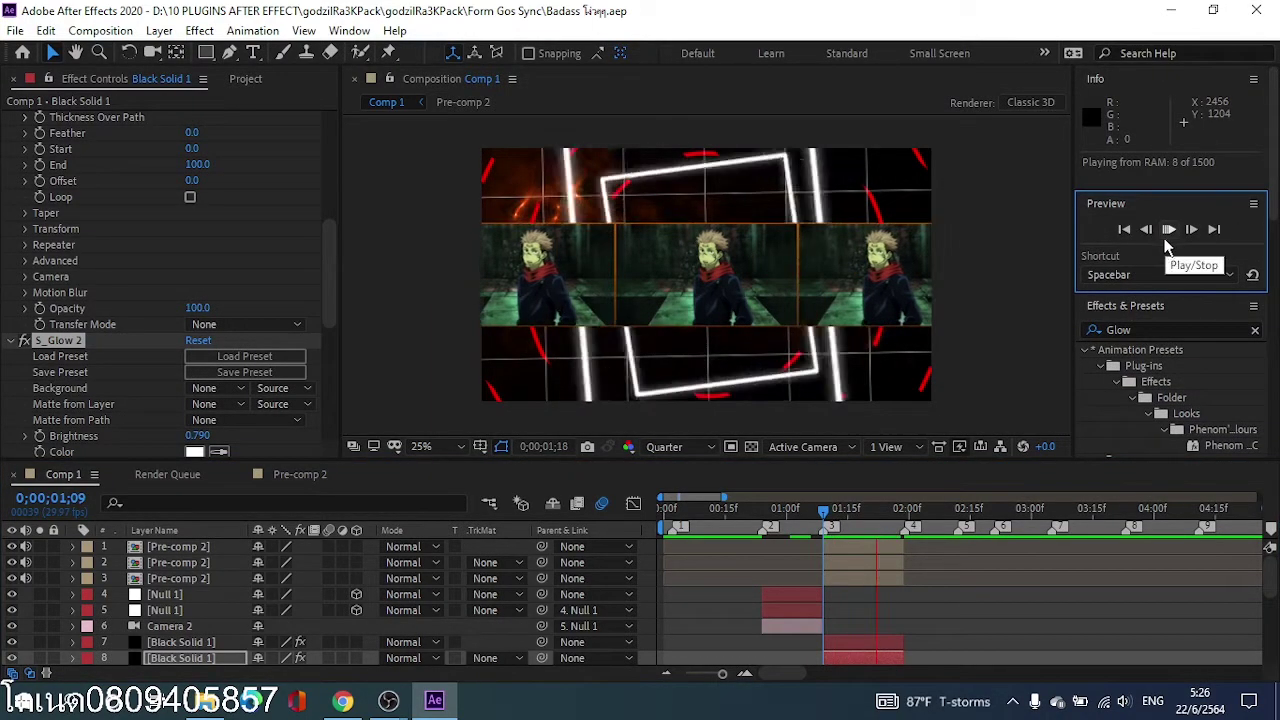
click(837, 510)
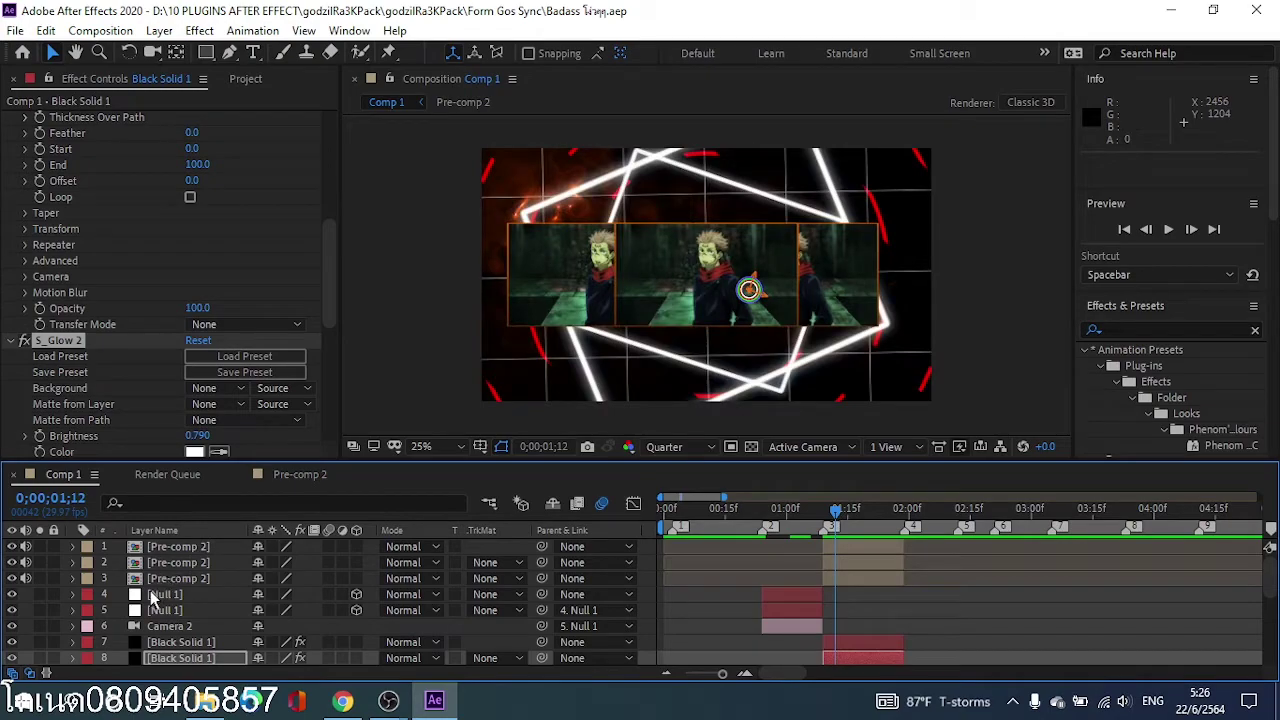
Step: Enable motion blur on the second and third Pre-comp 2 layers and save the project
click(152, 596)
click(155, 610)
click(143, 577)
click(170, 562)
click(178, 546)
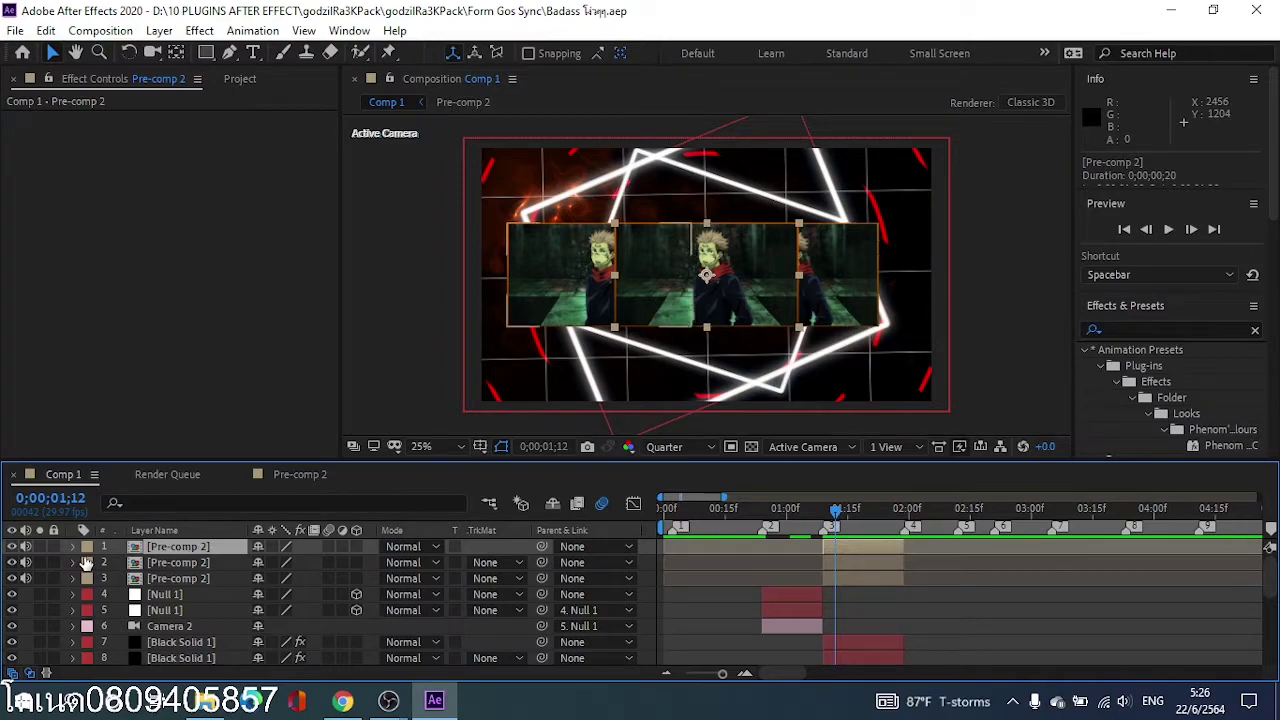
click(330, 562)
click(330, 578)
key(ctrl+s)
Step: Play and scrub the shot between markers 3 and 4 to check the motion blur and frame rotation
click(826, 510)
click(1170, 230)
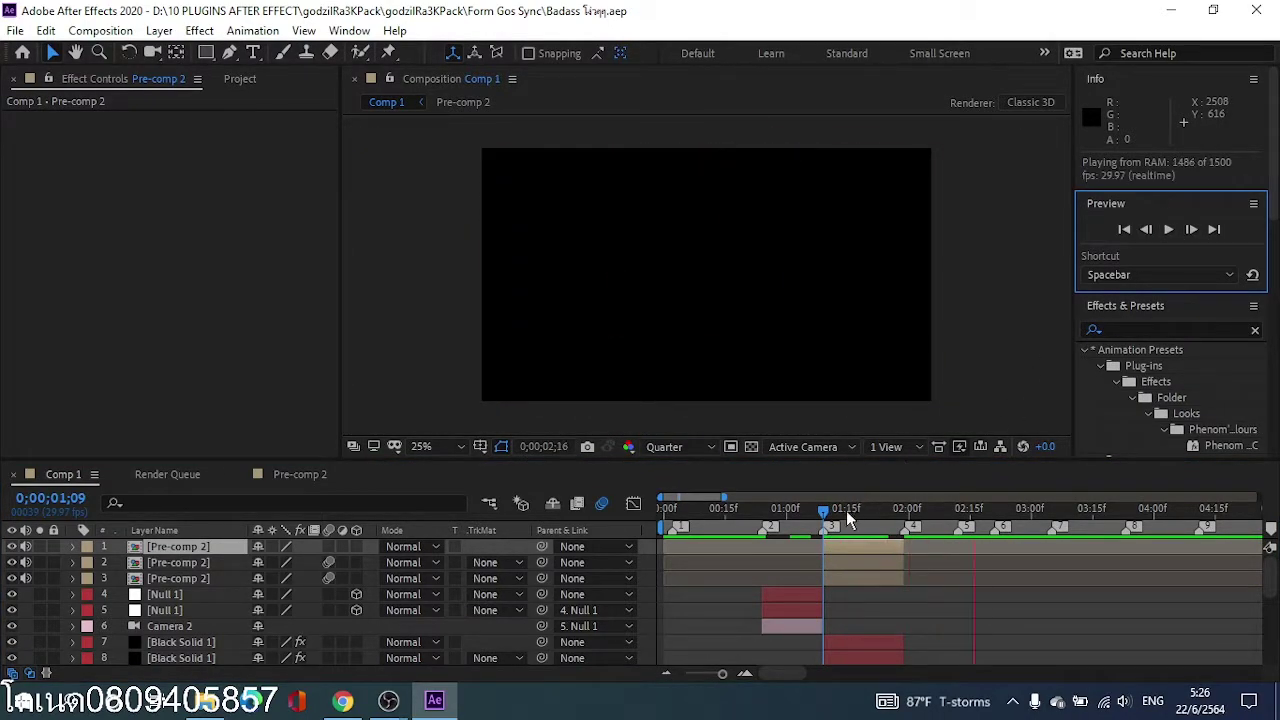
click(825, 512)
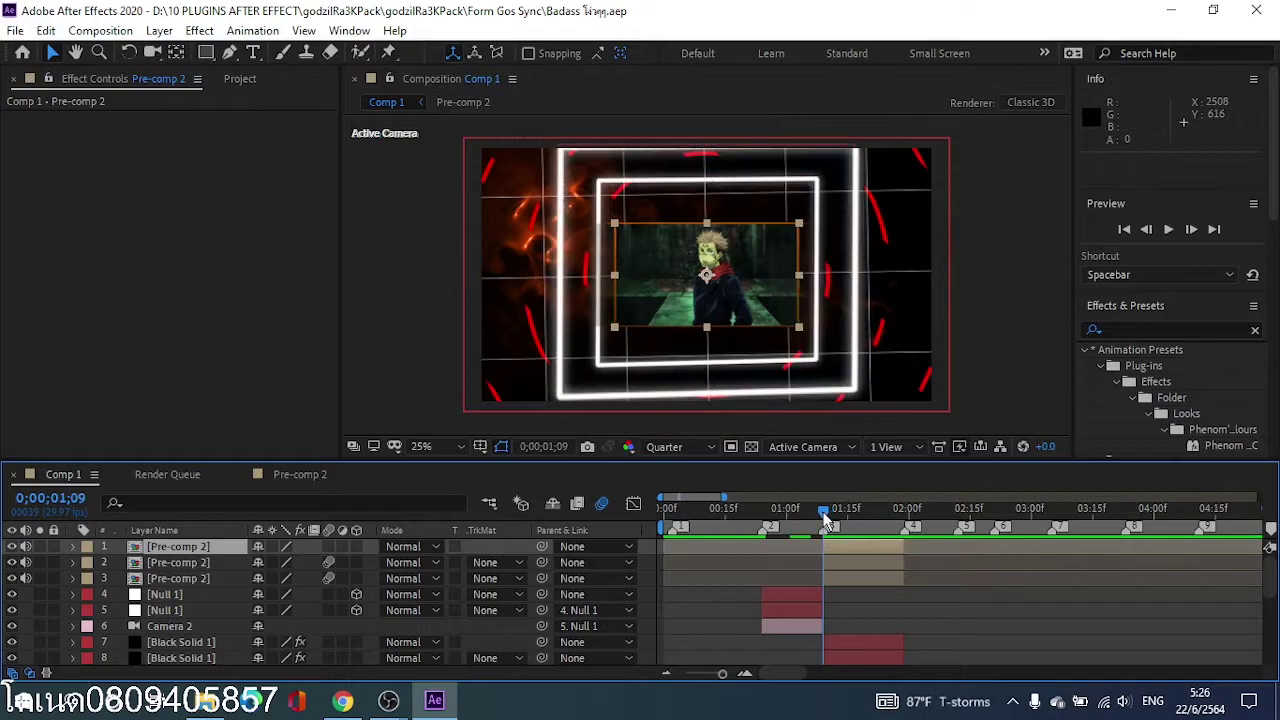
click(1170, 230)
key(space)
drag(828, 510, 897, 496)
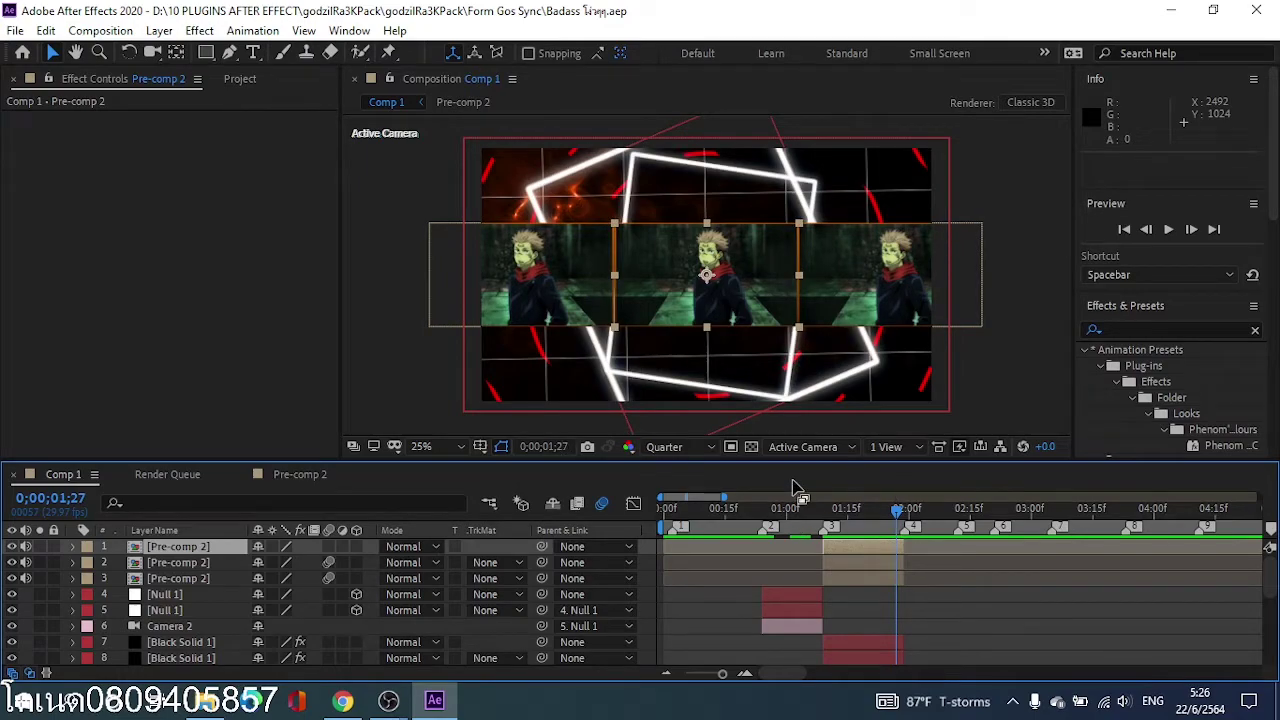
drag(897, 512, 821, 513)
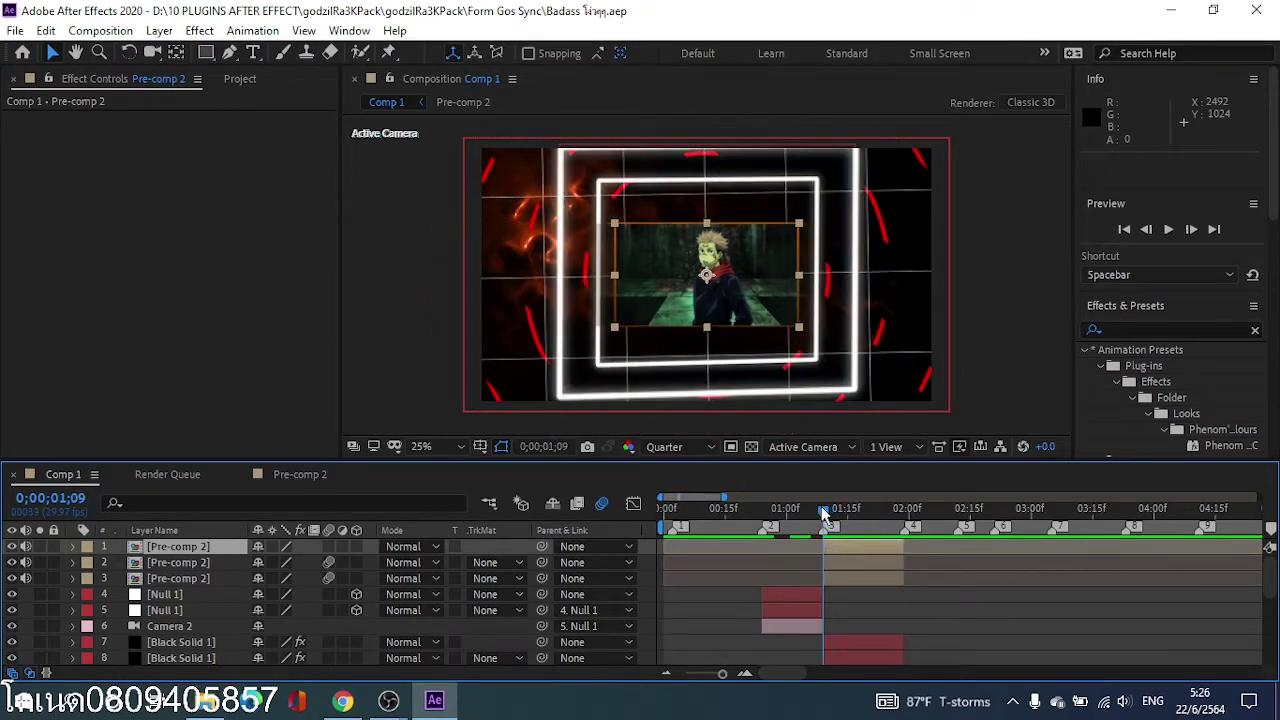
Step: Duplicate the larger frame layer Black Solid 1 and remove 3D Stroke and S_Glow from the copy, keeping only Fill
click(853, 645)
key(ctrl+v)
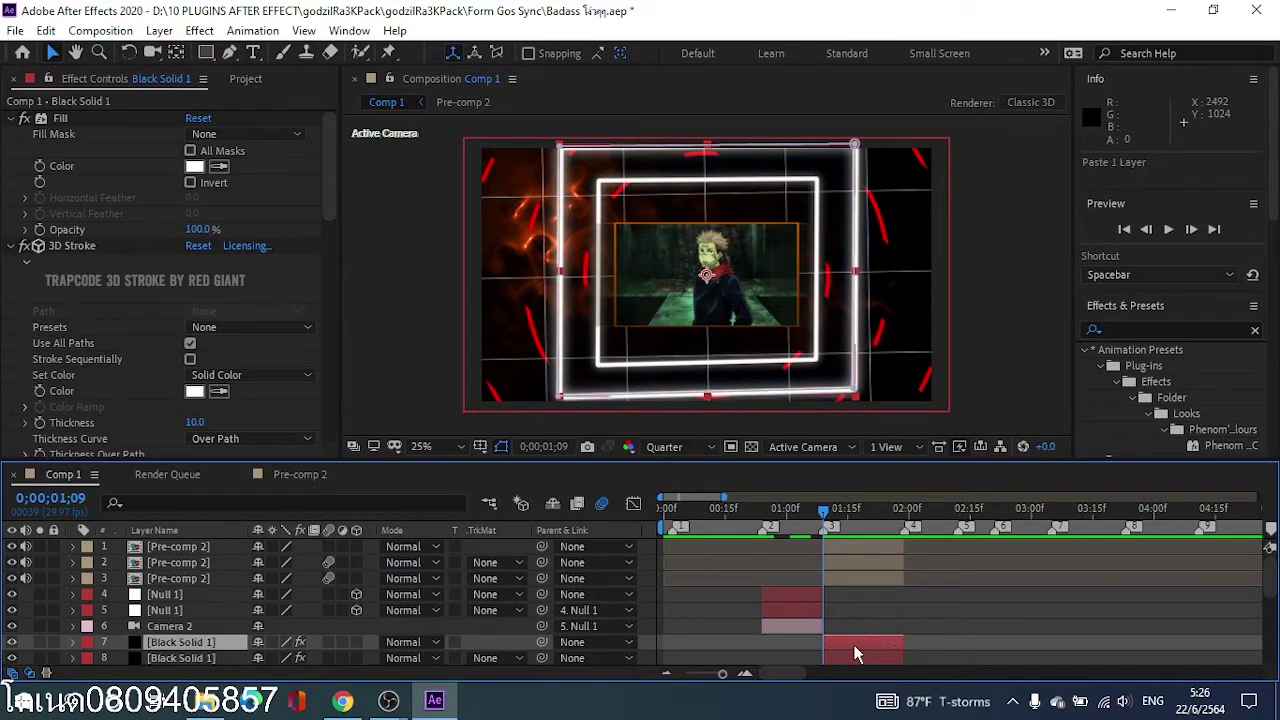
click(12, 246)
click(9, 118)
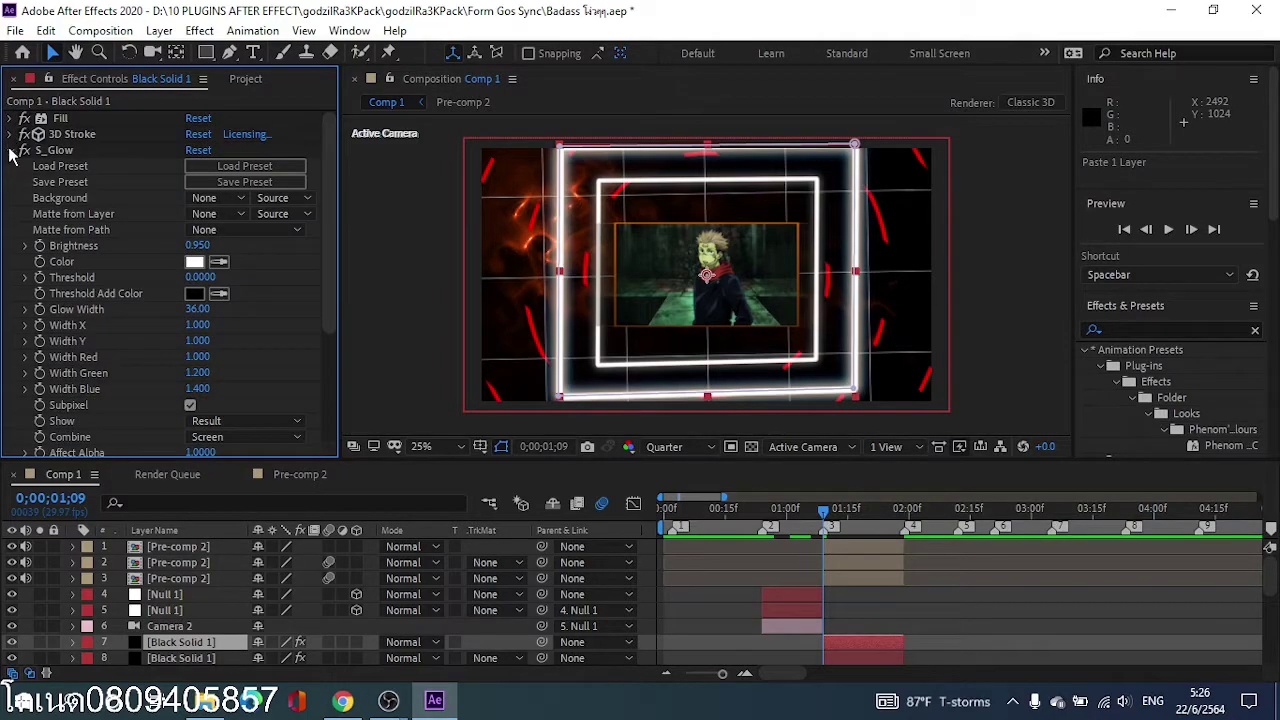
click(10, 150)
click(70, 151)
shift+click(72, 134)
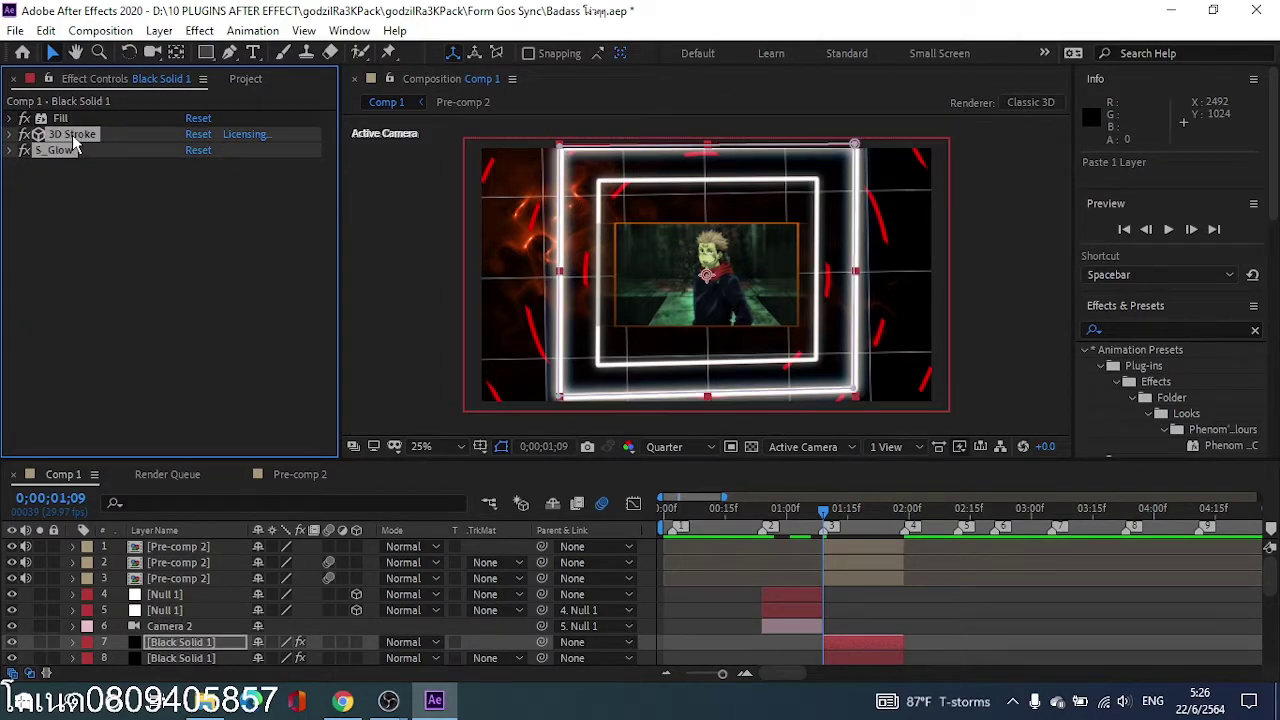
key(Delete)
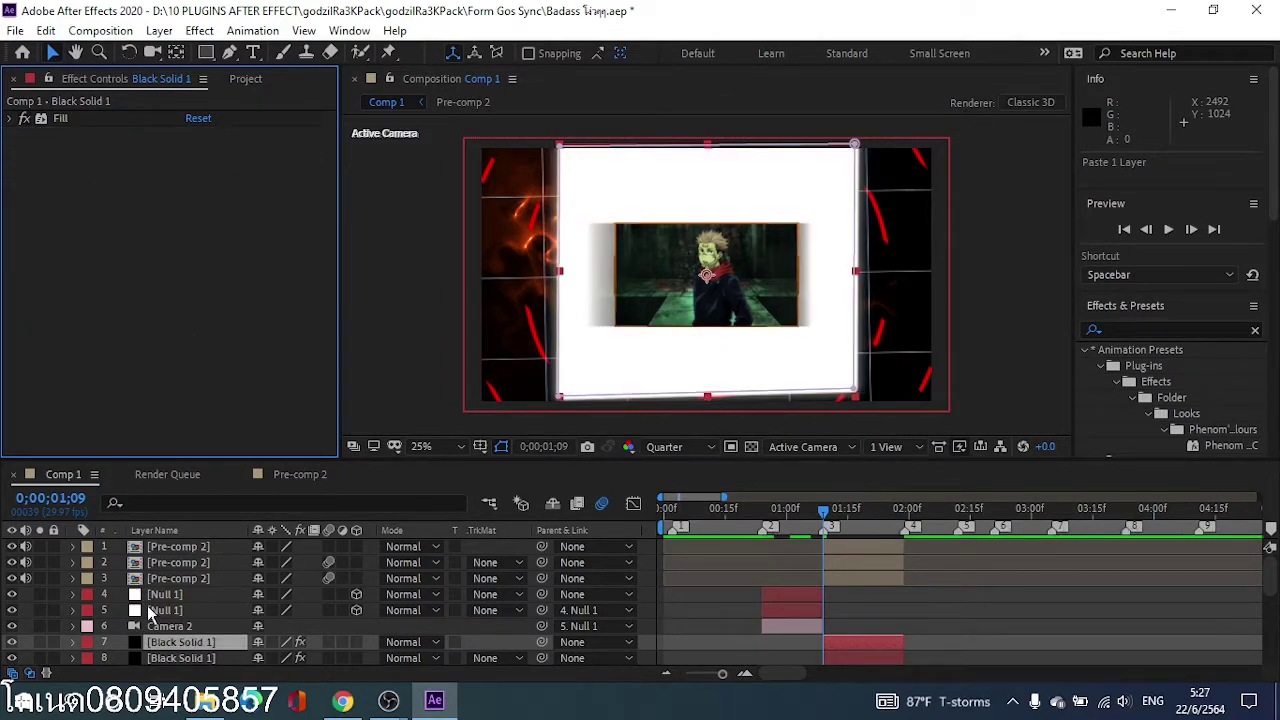
Step: Delete the rectangular mask from the Fill-only copy of Black Solid 1
click(73, 642)
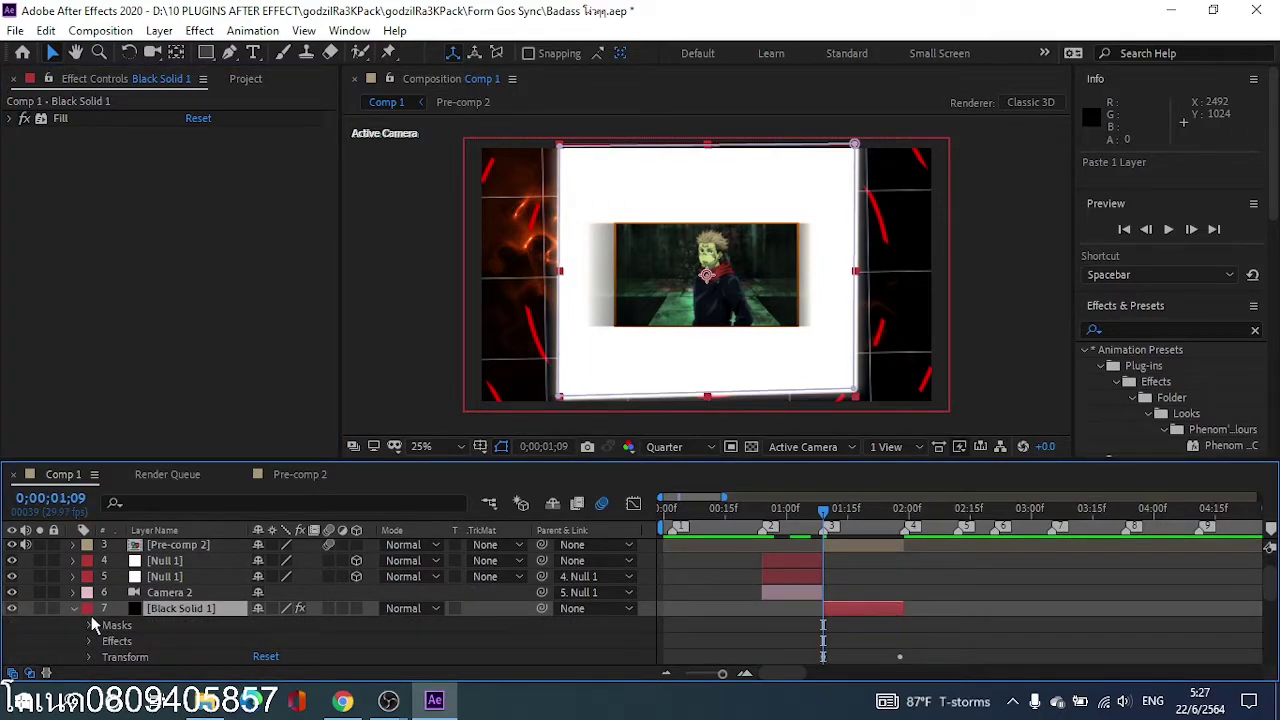
click(88, 626)
click(134, 636)
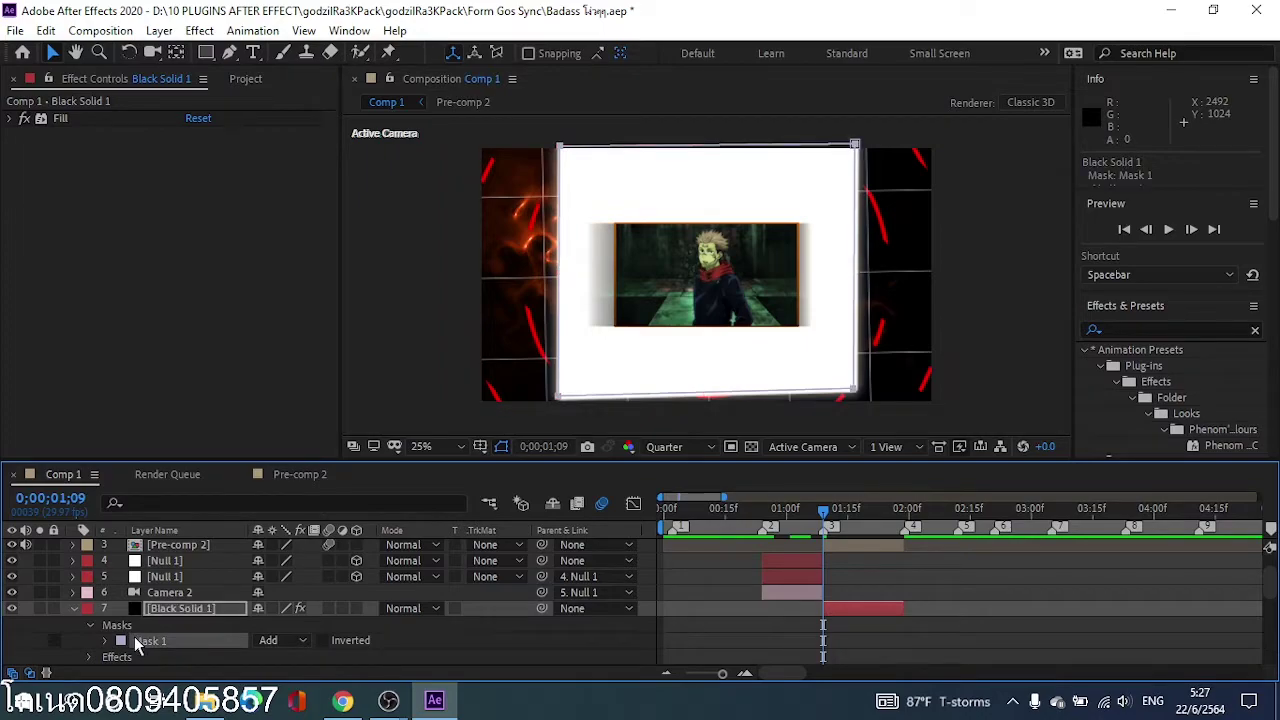
key(Delete)
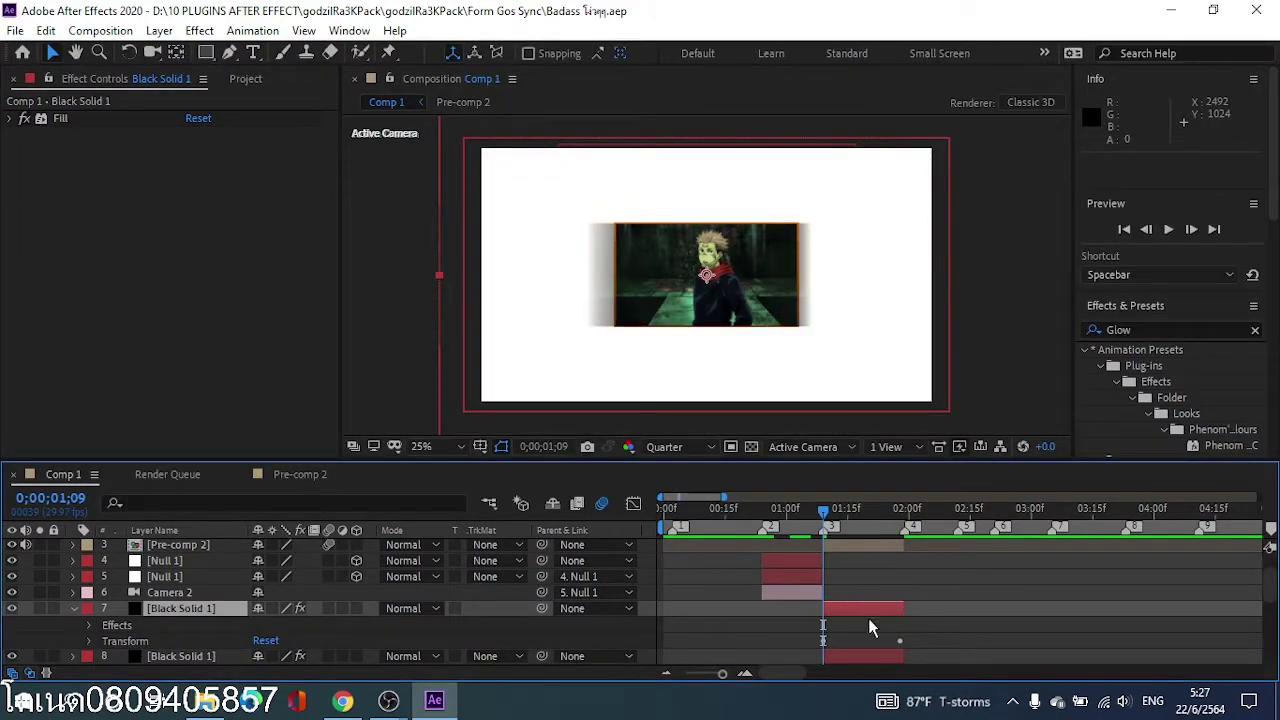
Step: Remove both Rotation keyframes from the Black Solid 1 copy and save the project
click(88, 641)
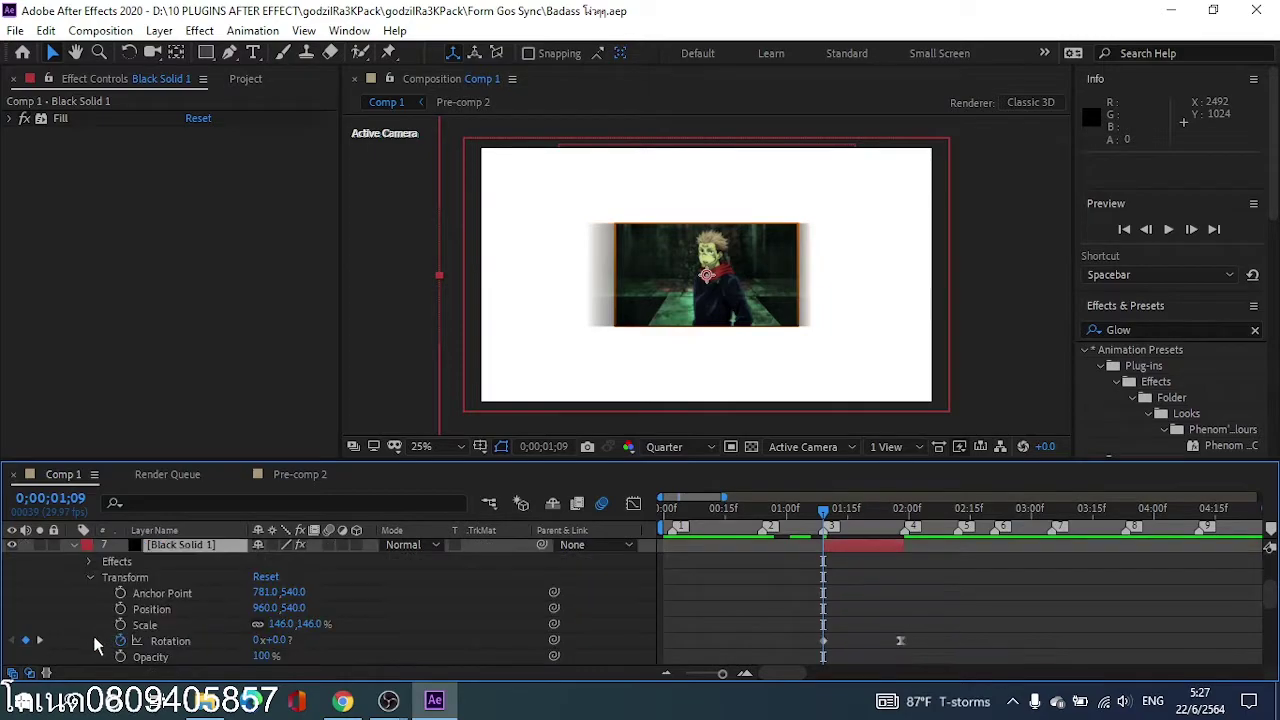
click(39, 641)
click(25, 641)
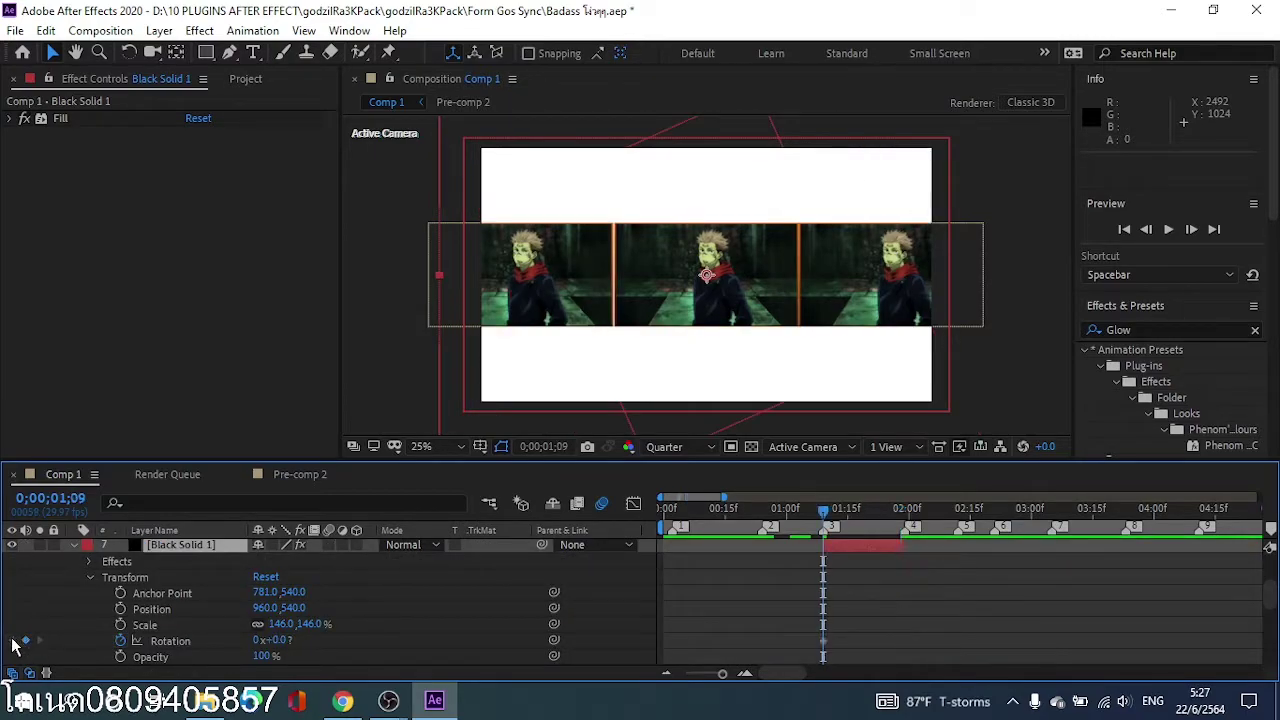
click(14, 641)
key(ctrl+s)
Step: Search the available effects for "3d st"
click(1163, 330)
key(BackSpace)
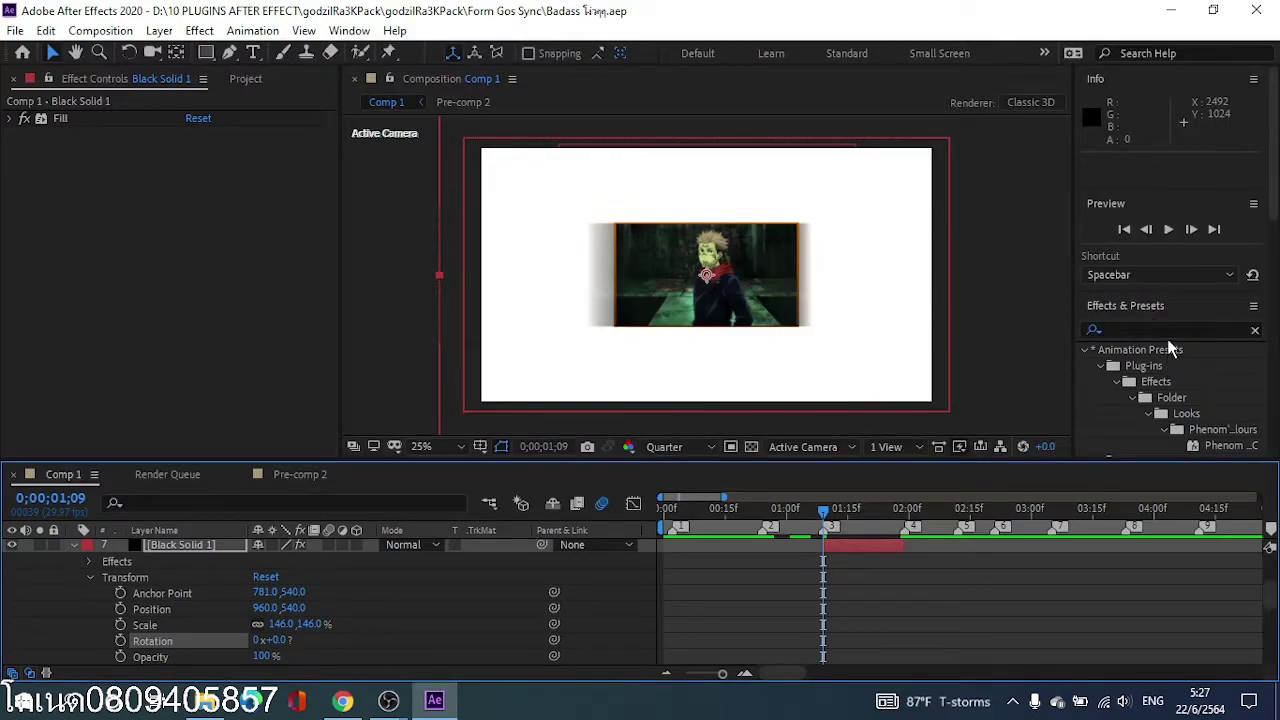
click(1180, 330)
text(Glow)
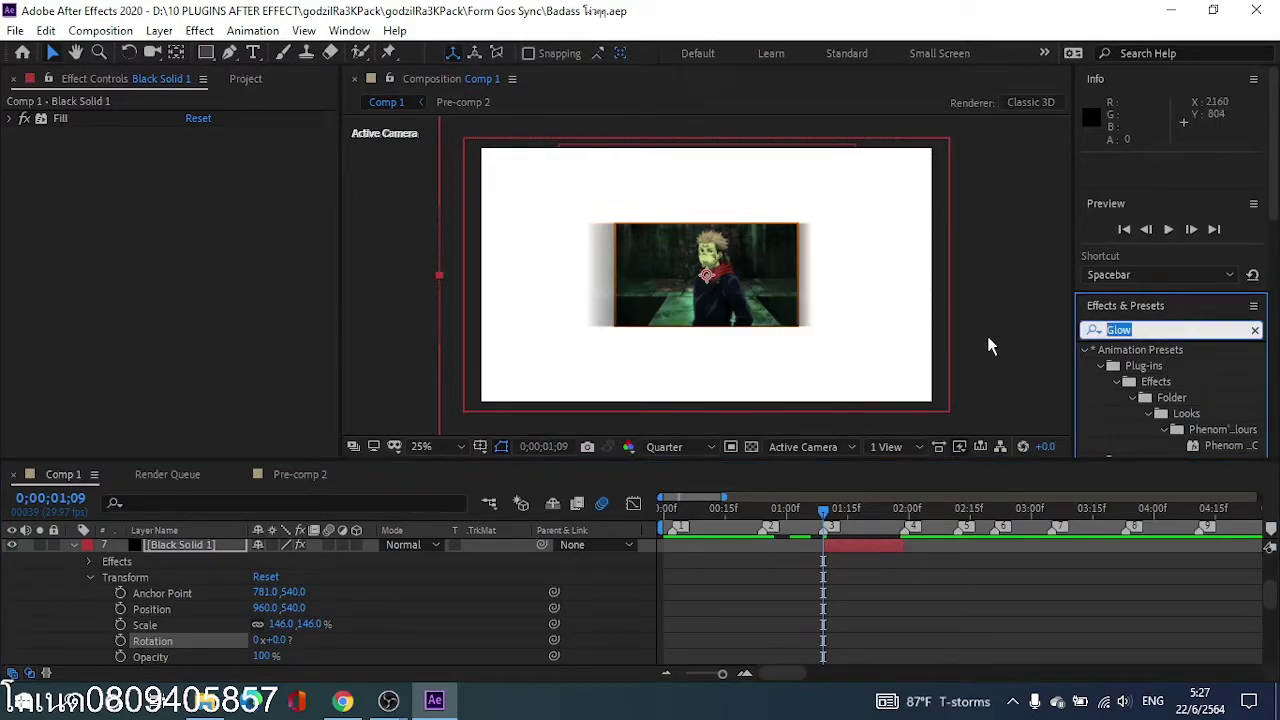
key(BackSpace)
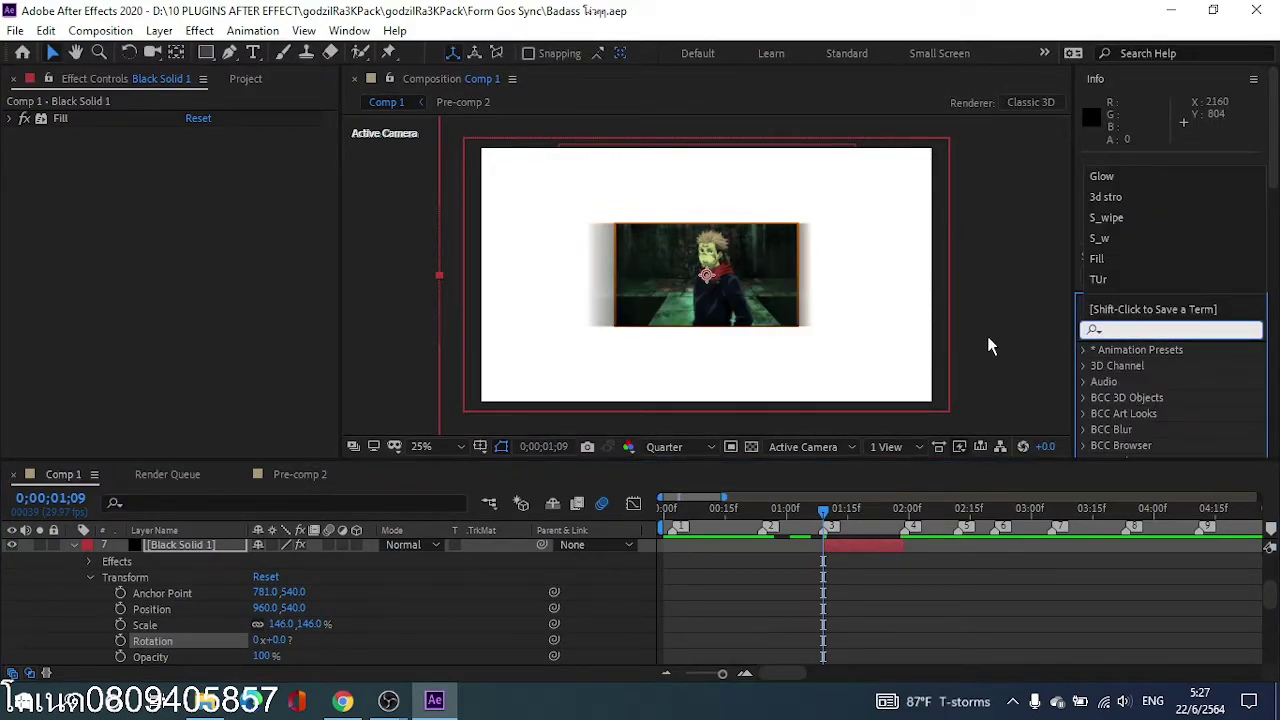
text(S)
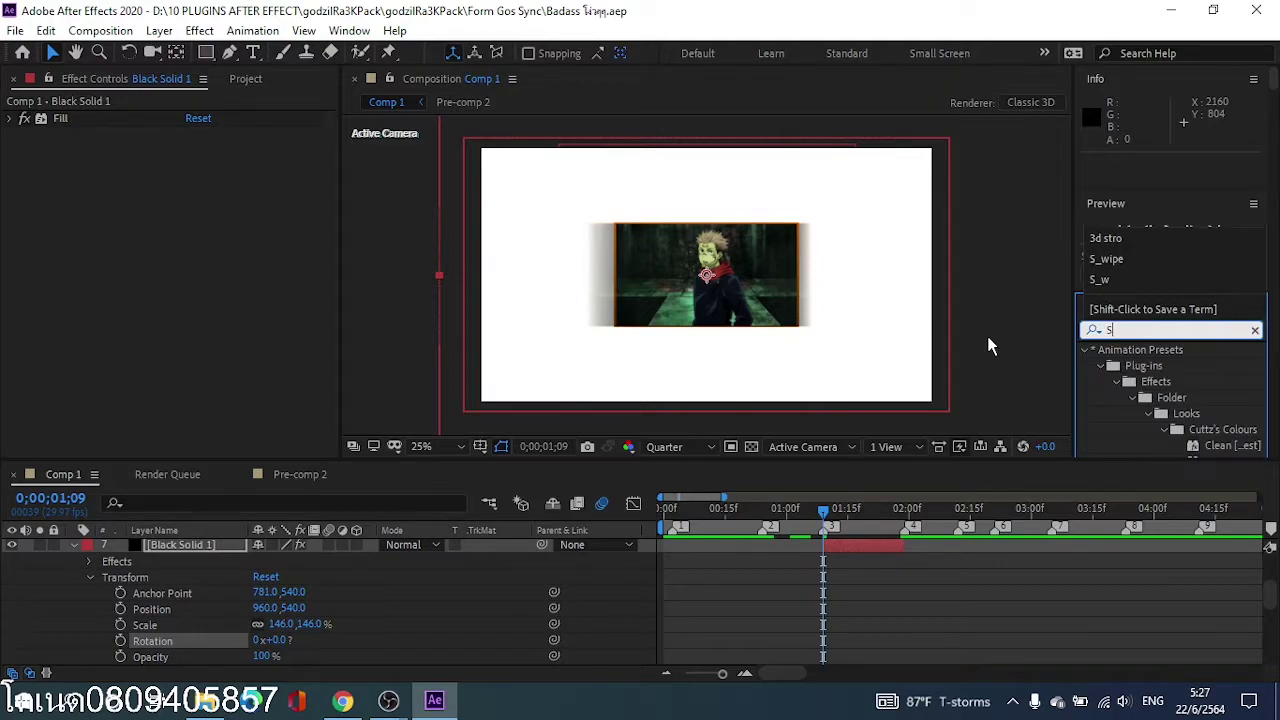
key(BackSpace)
text(3d st)
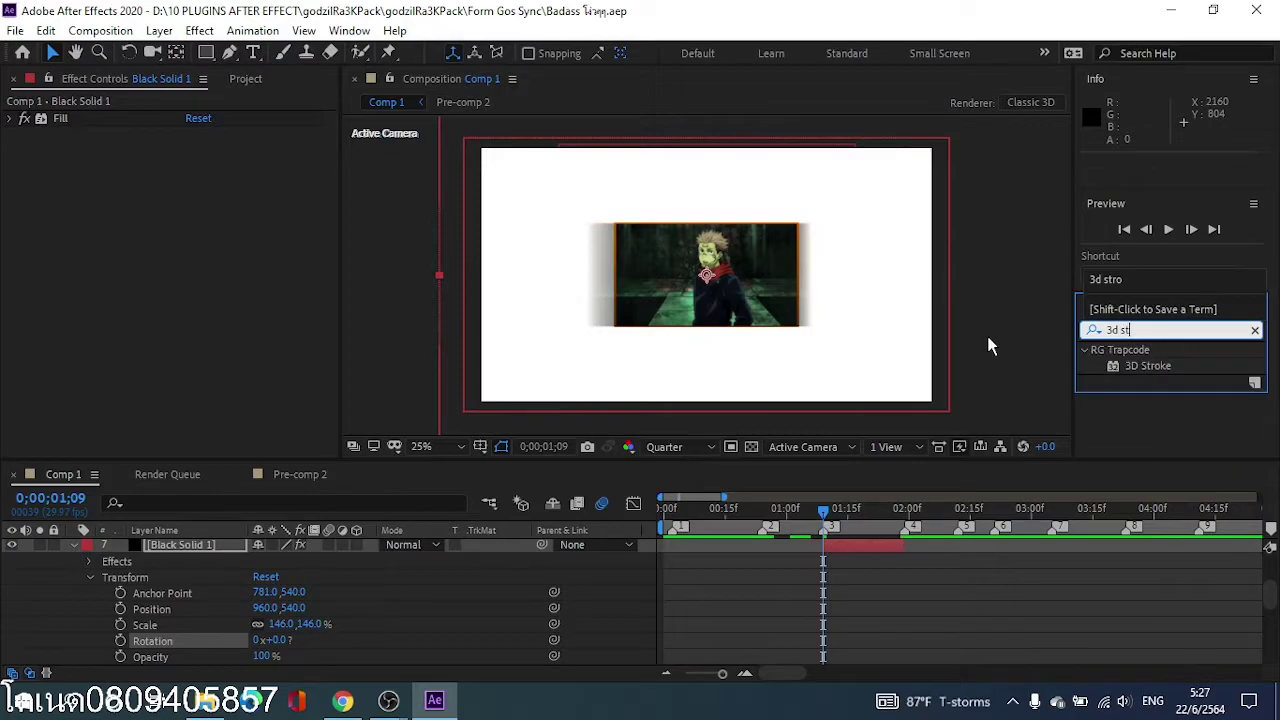
Step: Draw a curved two-point mask path on Black Solid 1 from the frame's centre past its upper-right edge, and save the project
click(207, 585)
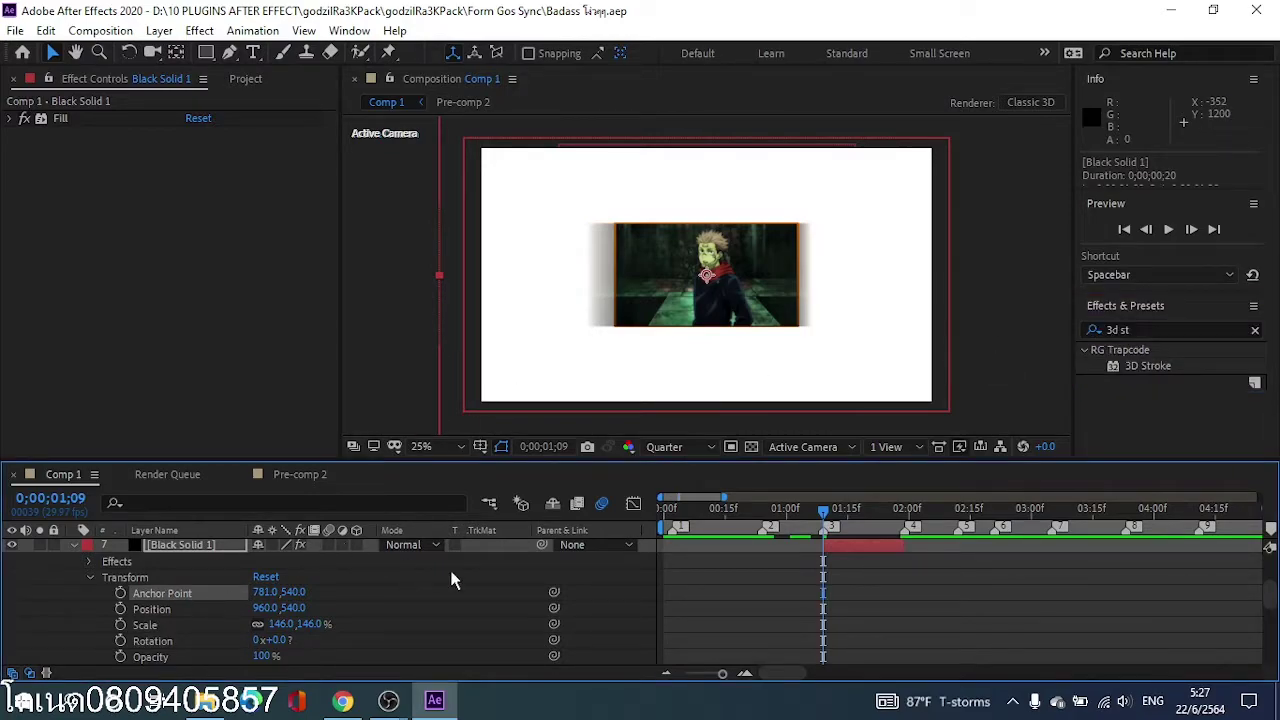
click(485, 575)
key(e)
click(166, 639)
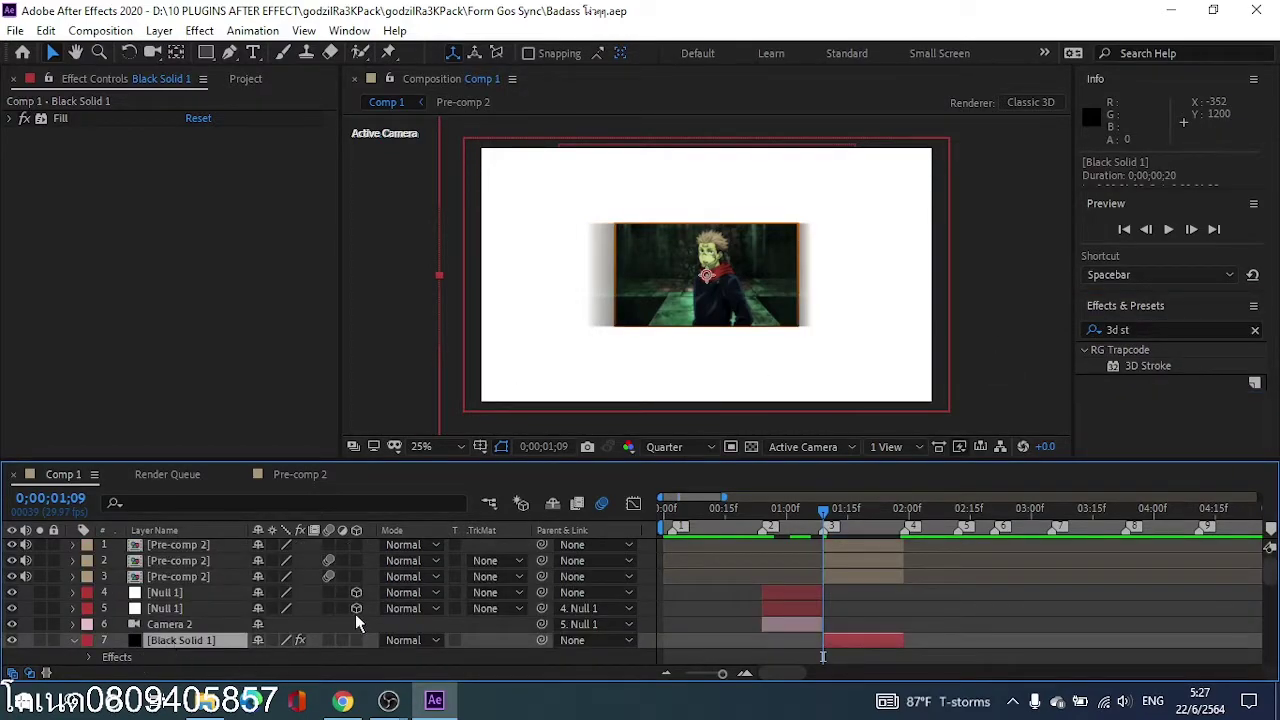
click(234, 54)
click(705, 272)
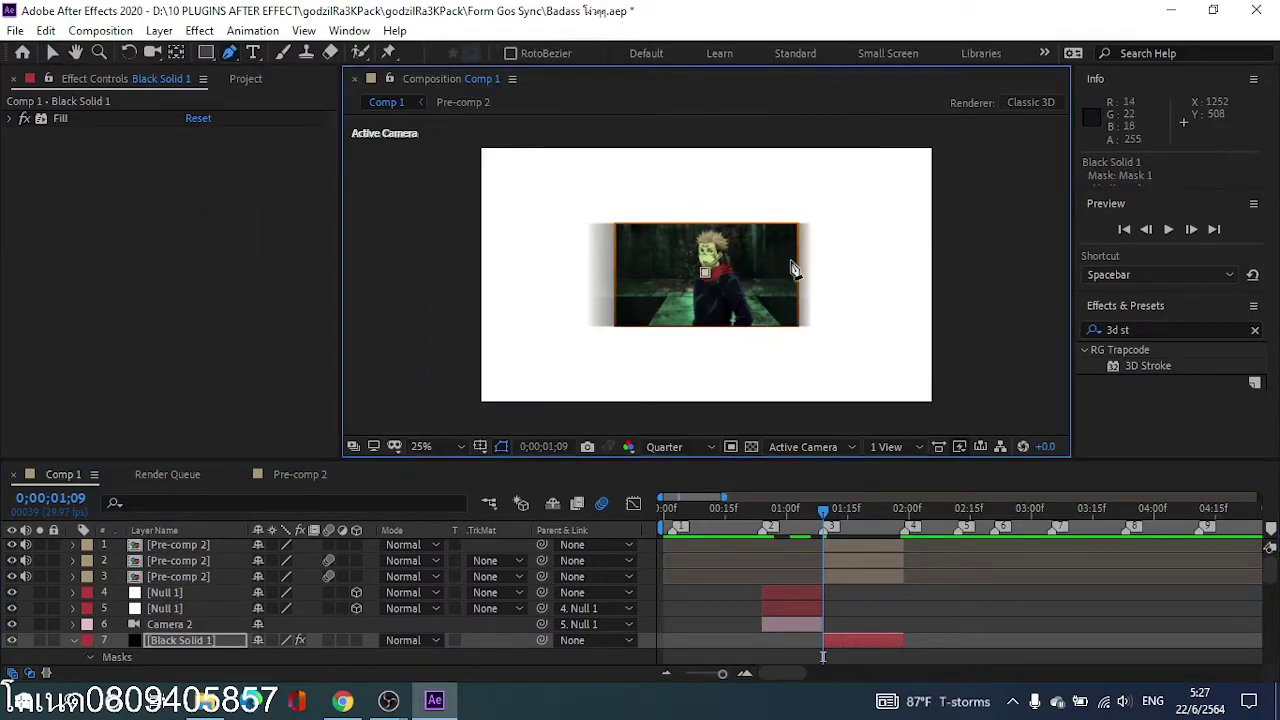
drag(942, 167, 931, 117)
key(ctrl+s)
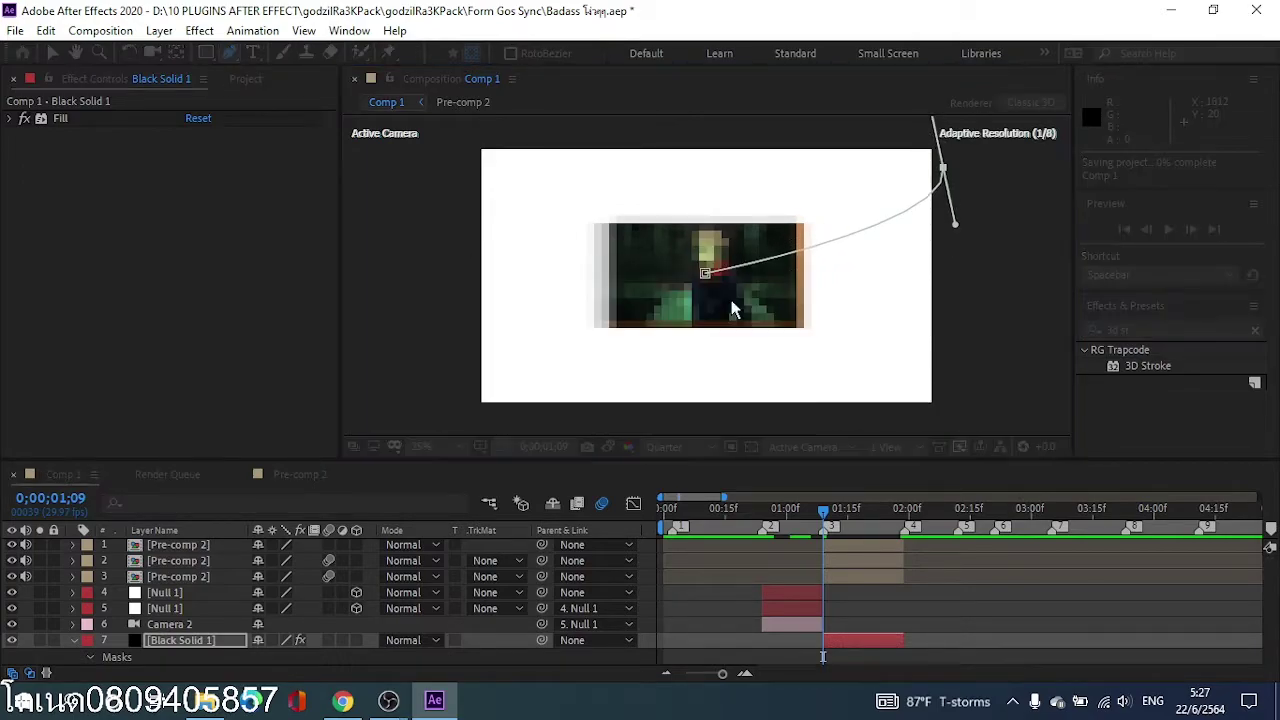
Step: Apply 3D Stroke to the curved-path layer and enable its Taper
scroll(257, 598, down, 2)
mouse_move(1148, 366)
mouse_down()
mouse_move(911, 522)
mouse_move(889, 620)
mouse_move(878, 614)
mouse_up()
key(v)
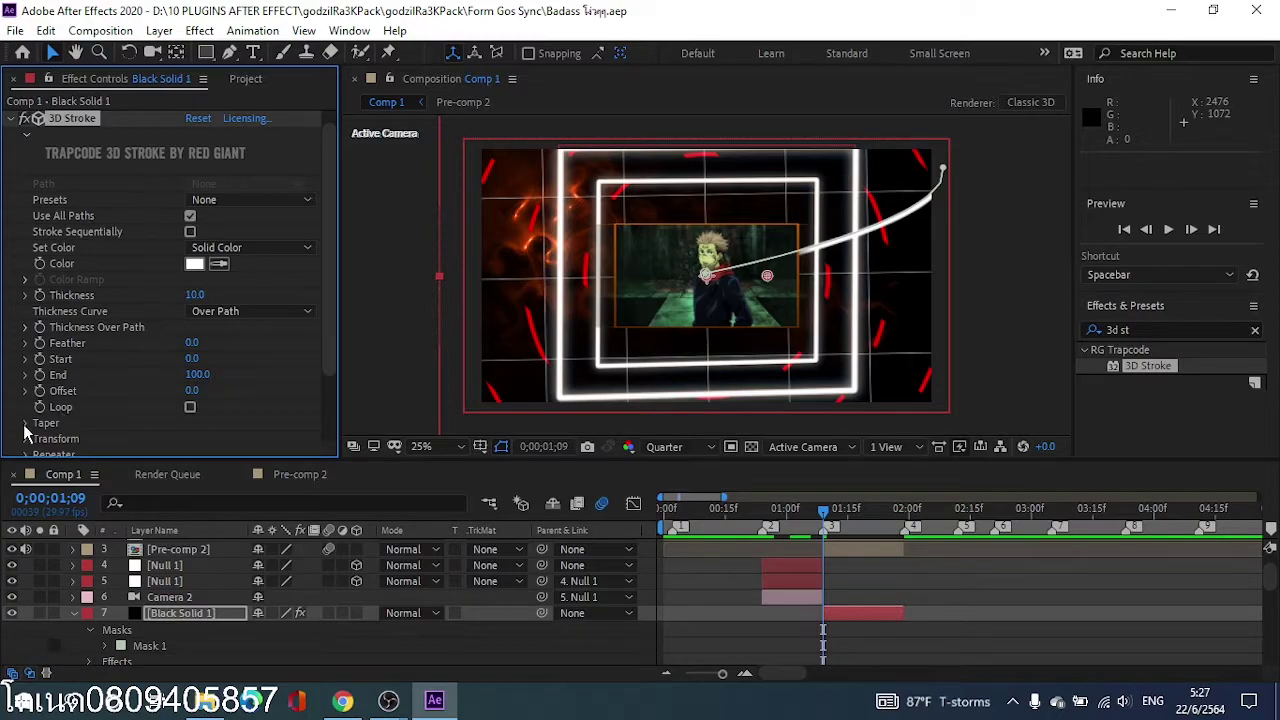
click(25, 423)
scroll(50, 427, down, 3)
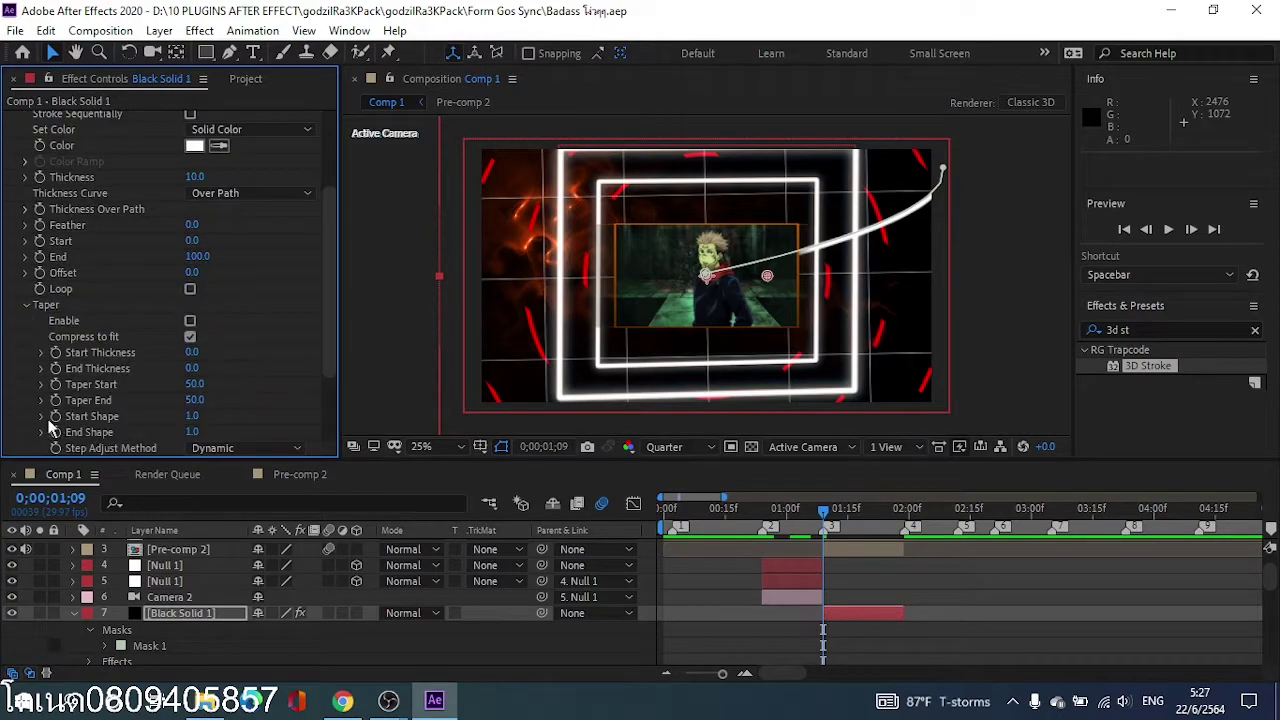
click(190, 321)
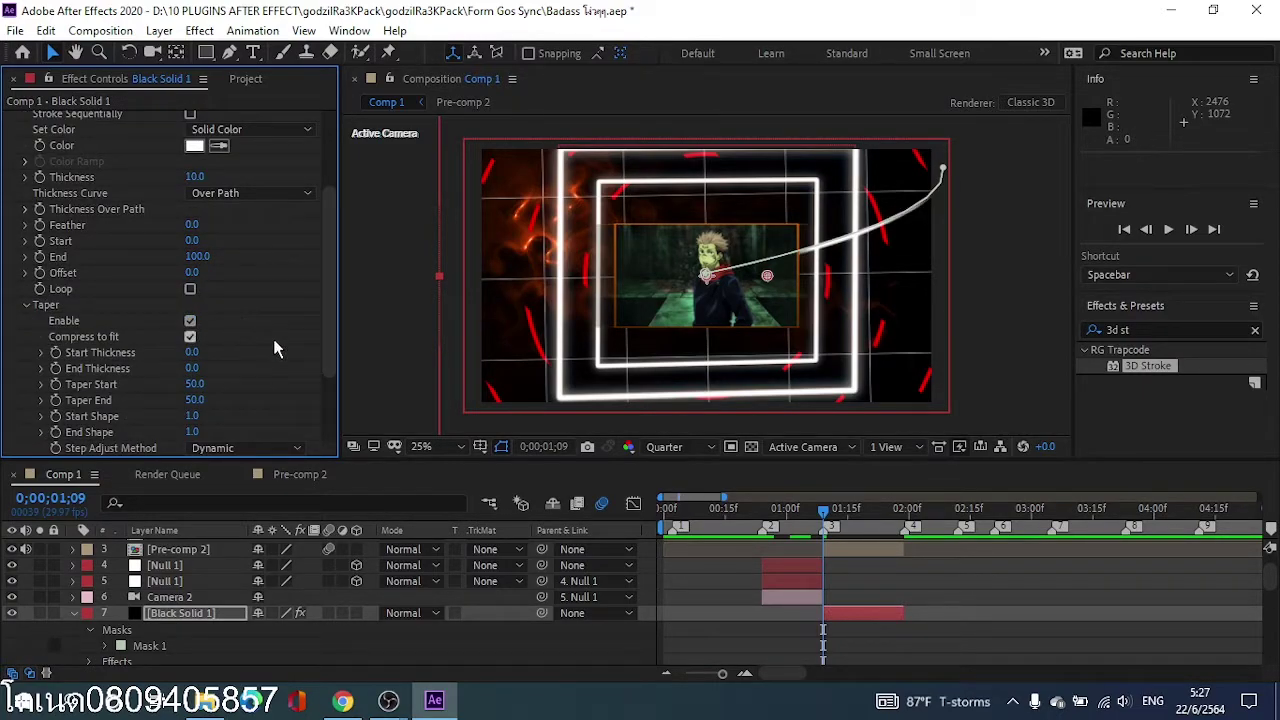
Step: Keyframe the stroke's Offset from -46 at 0;00;01;09 to 107 at 0;00;01;28 and scrub through the motion
scroll(274, 342, up, 2)
drag(195, 357, 173, 349)
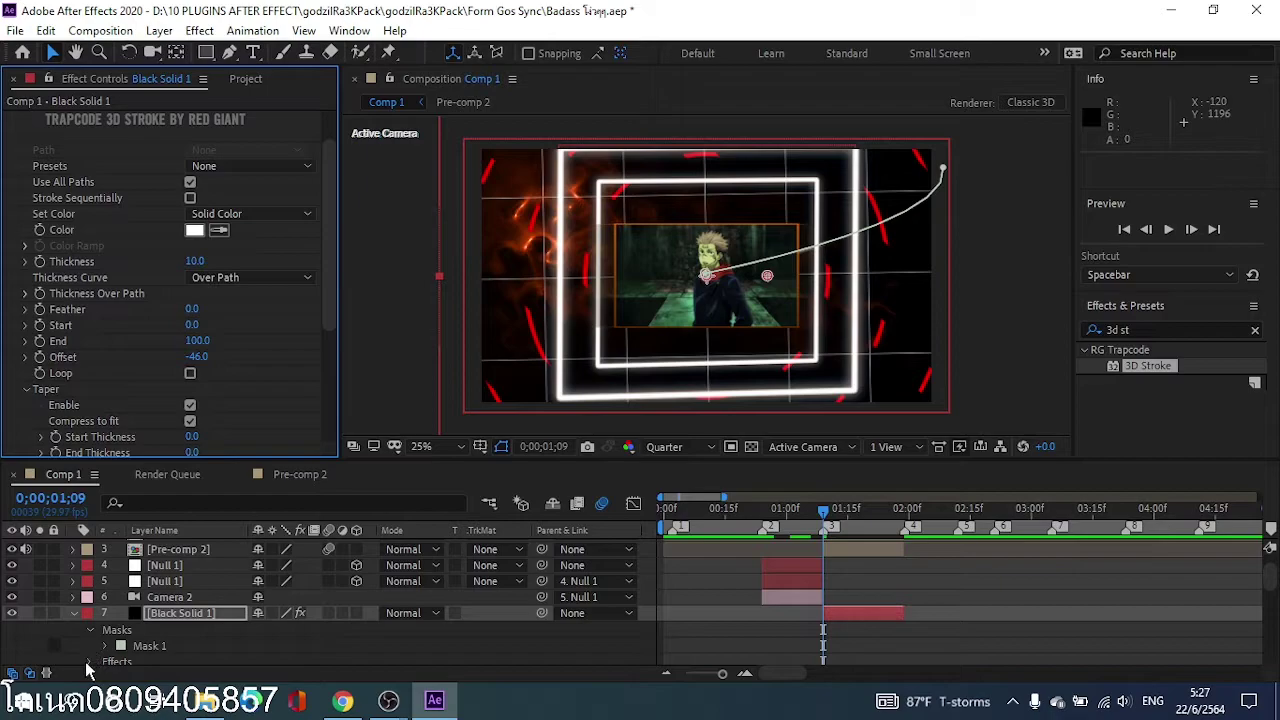
scroll(94, 647, down, 4)
click(106, 562)
scroll(156, 588, down, 3)
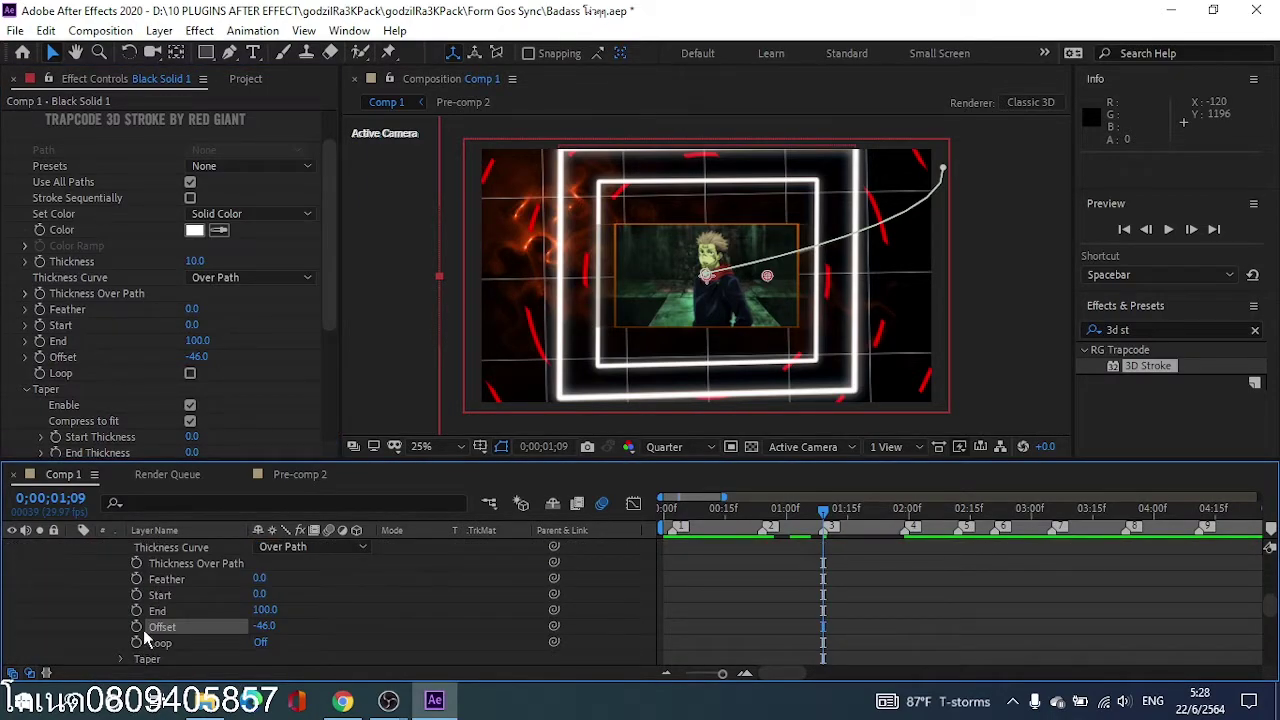
click(903, 508)
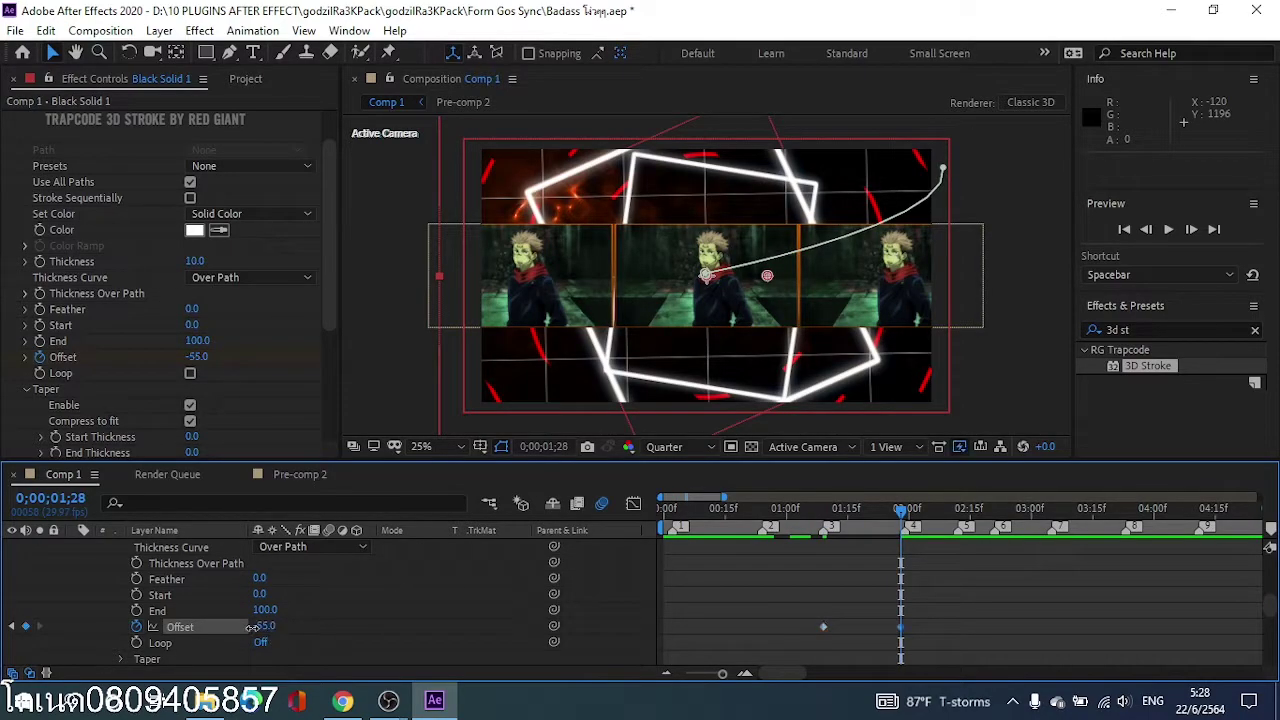
drag(251, 626, 250, 626)
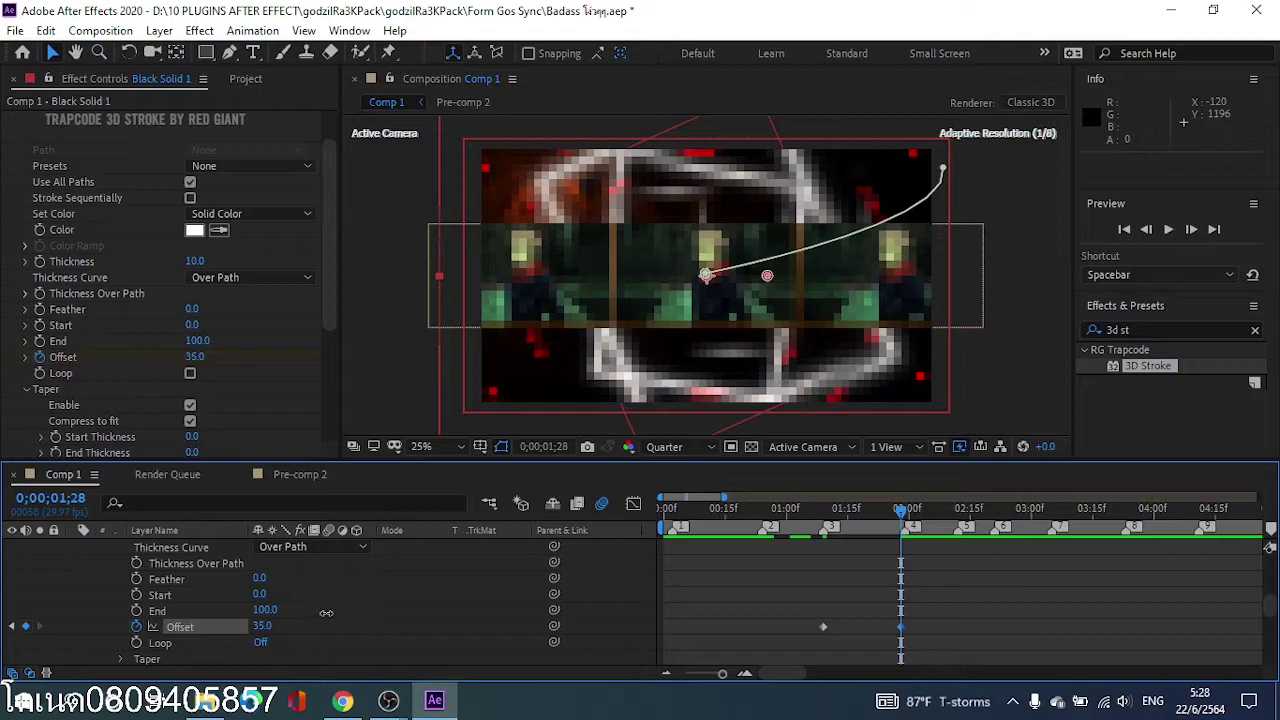
drag(380, 606, 512, 590)
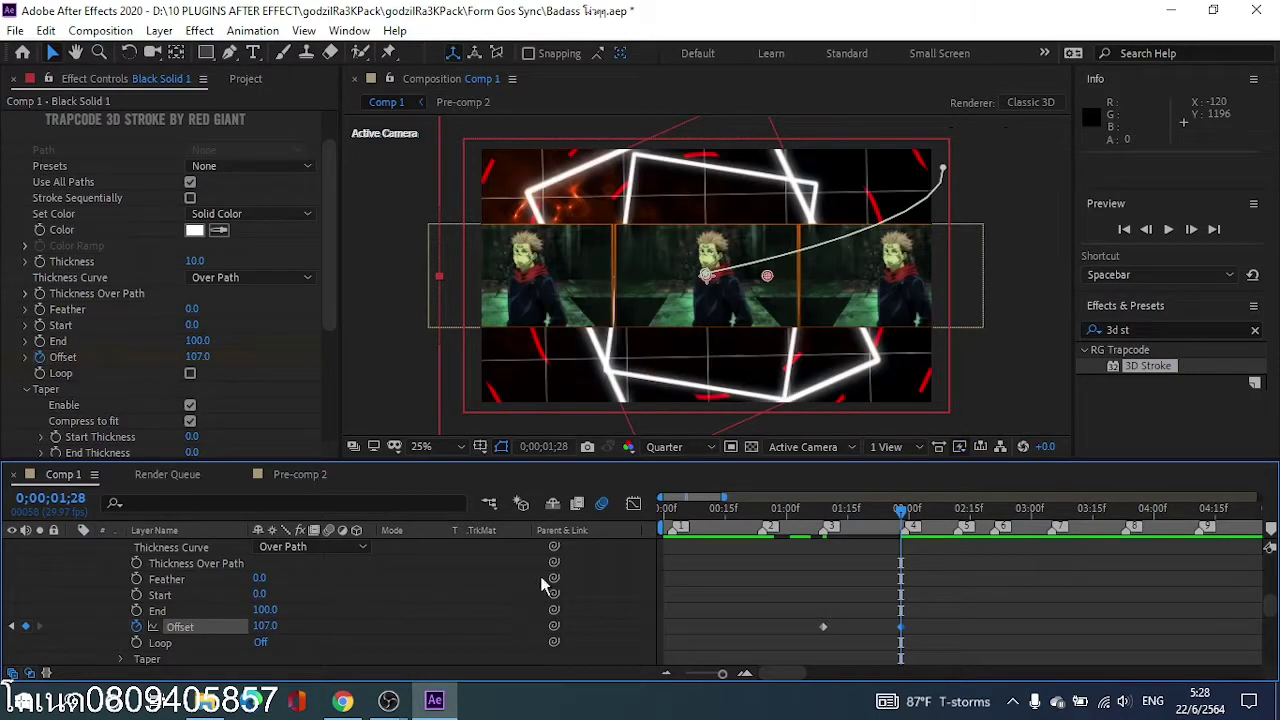
drag(901, 507, 857, 514)
Step: Move the curved stroke layer Black Solid 1 above the Pre-comp 2 layers to the top of the stack
scroll(250, 590, up, 5)
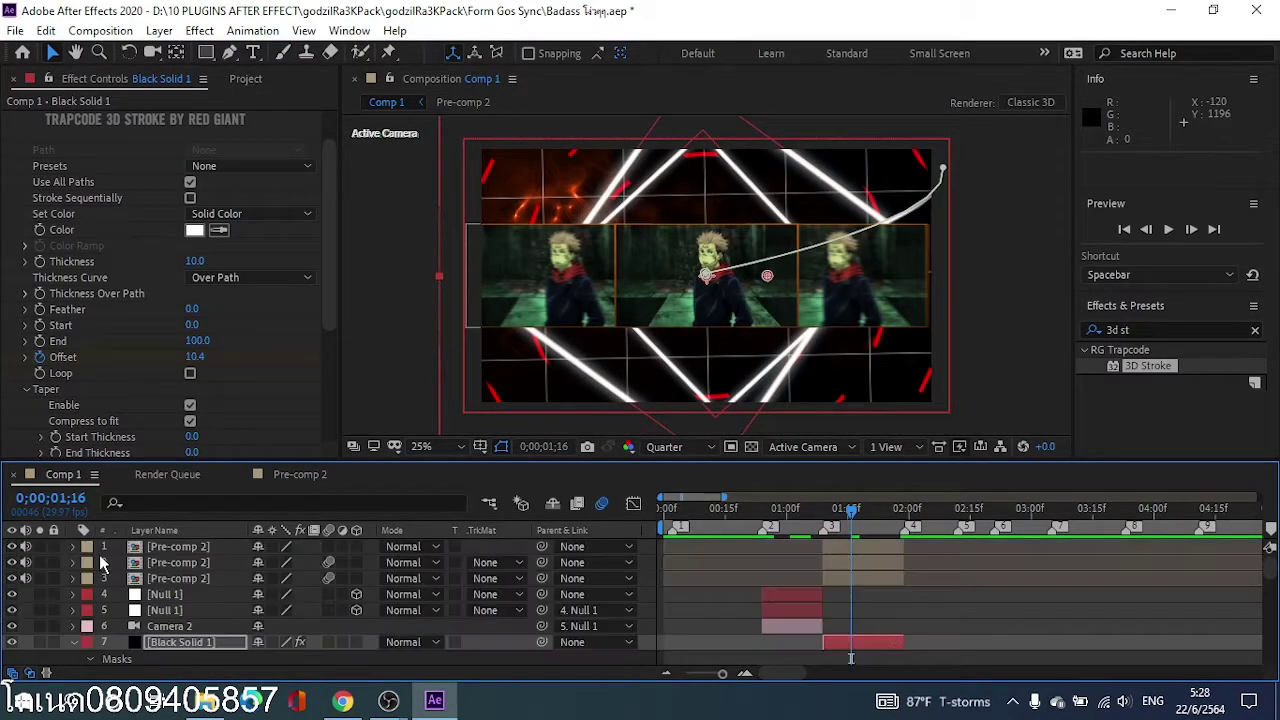
key(ctrl+d)
drag(170, 642, 229, 539)
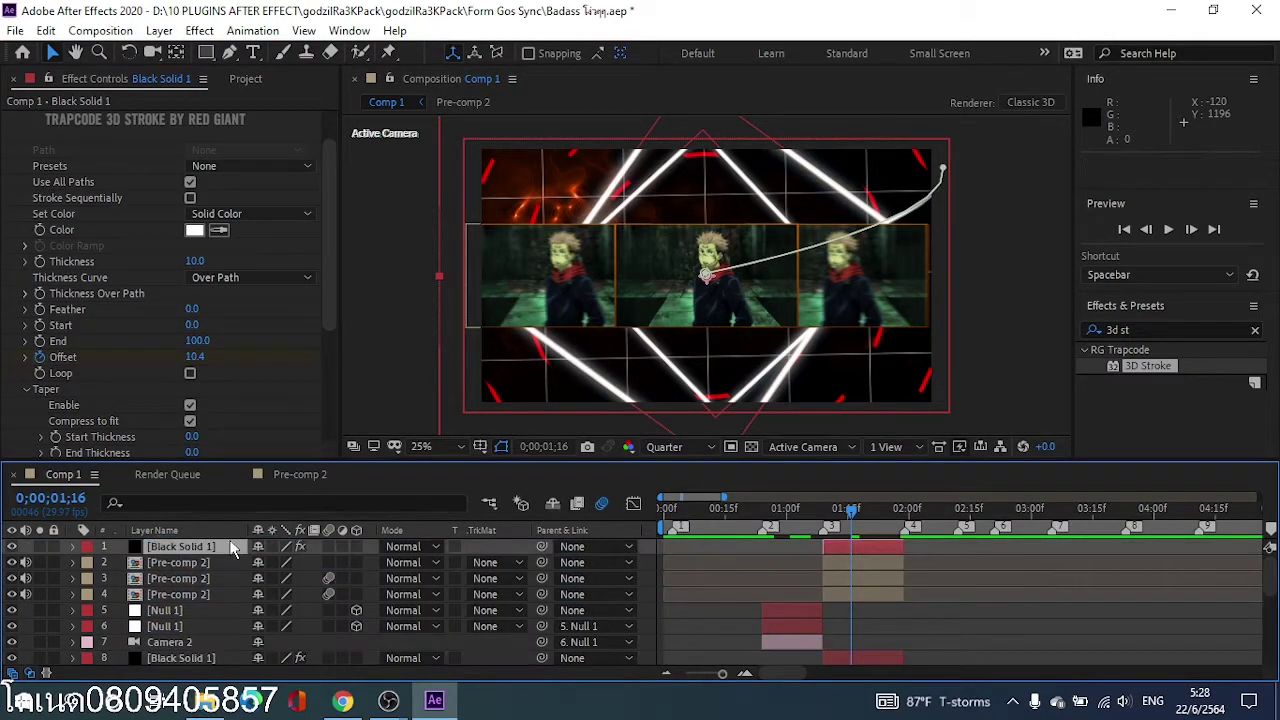
Step: Preview the curved stroke over the pre-comps from 0;00;01;02 and scrub around marker 3
click(795, 505)
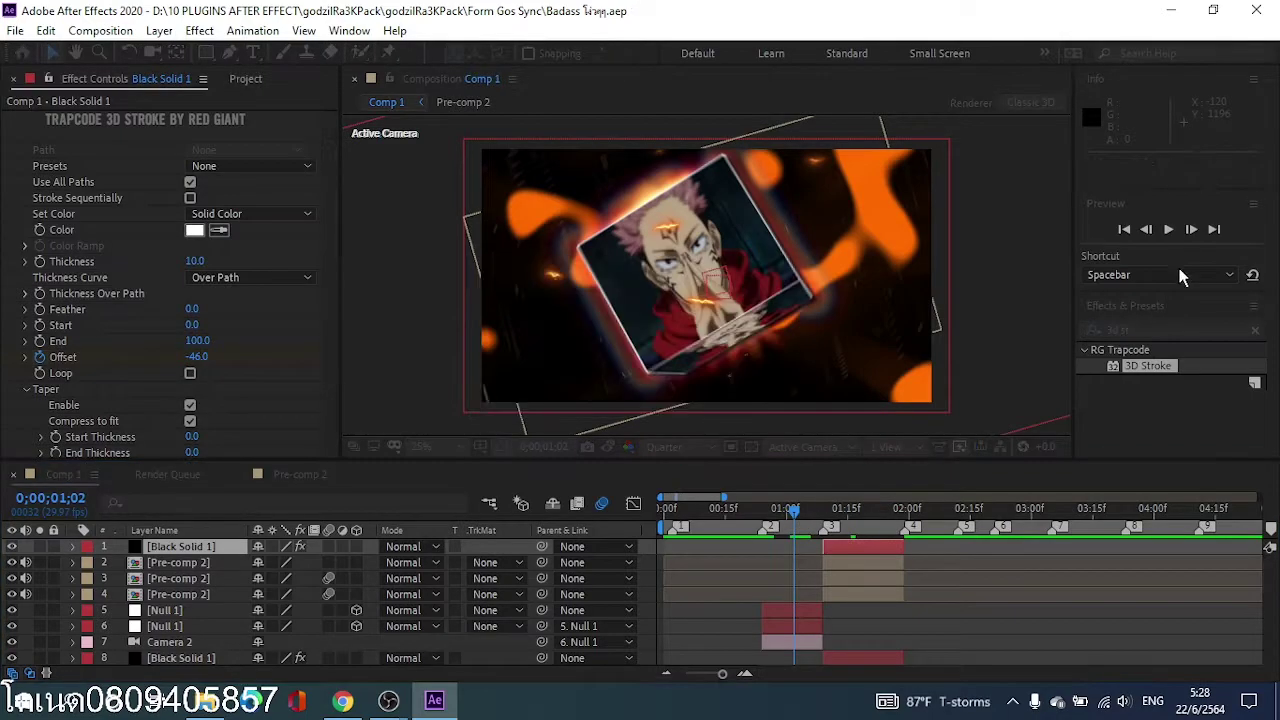
click(1177, 229)
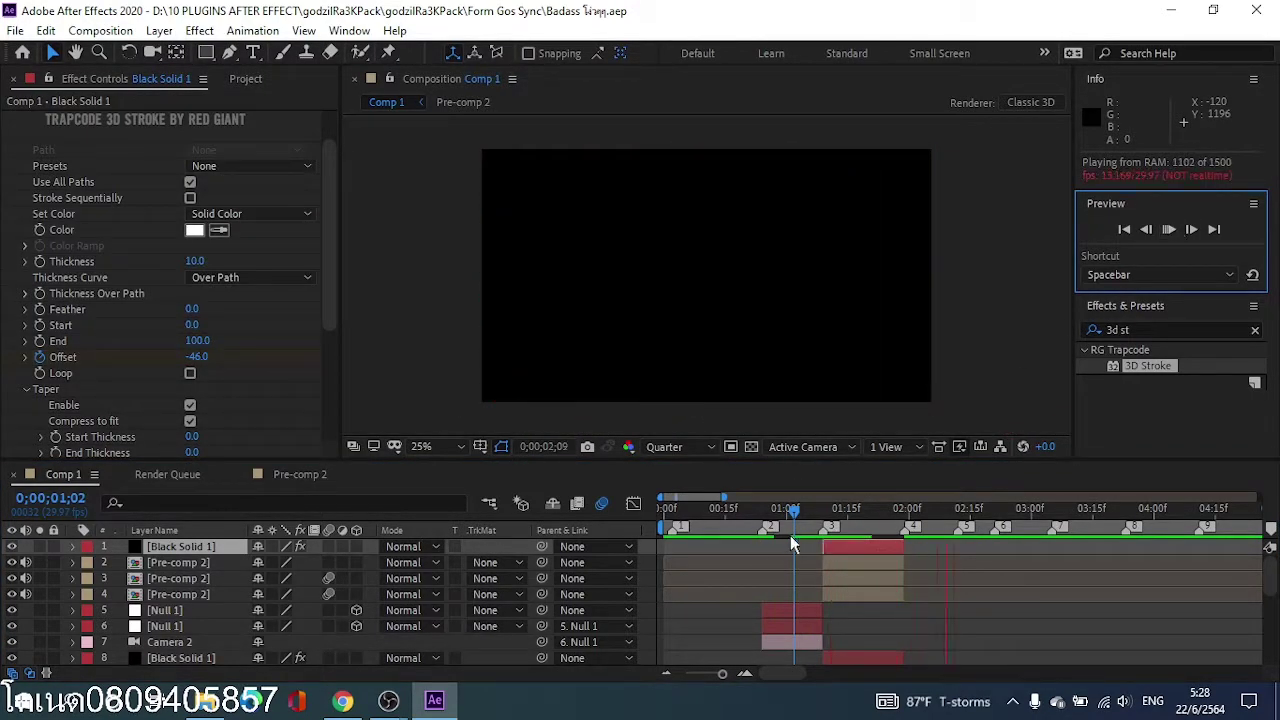
drag(826, 511, 848, 503)
click(1020, 561)
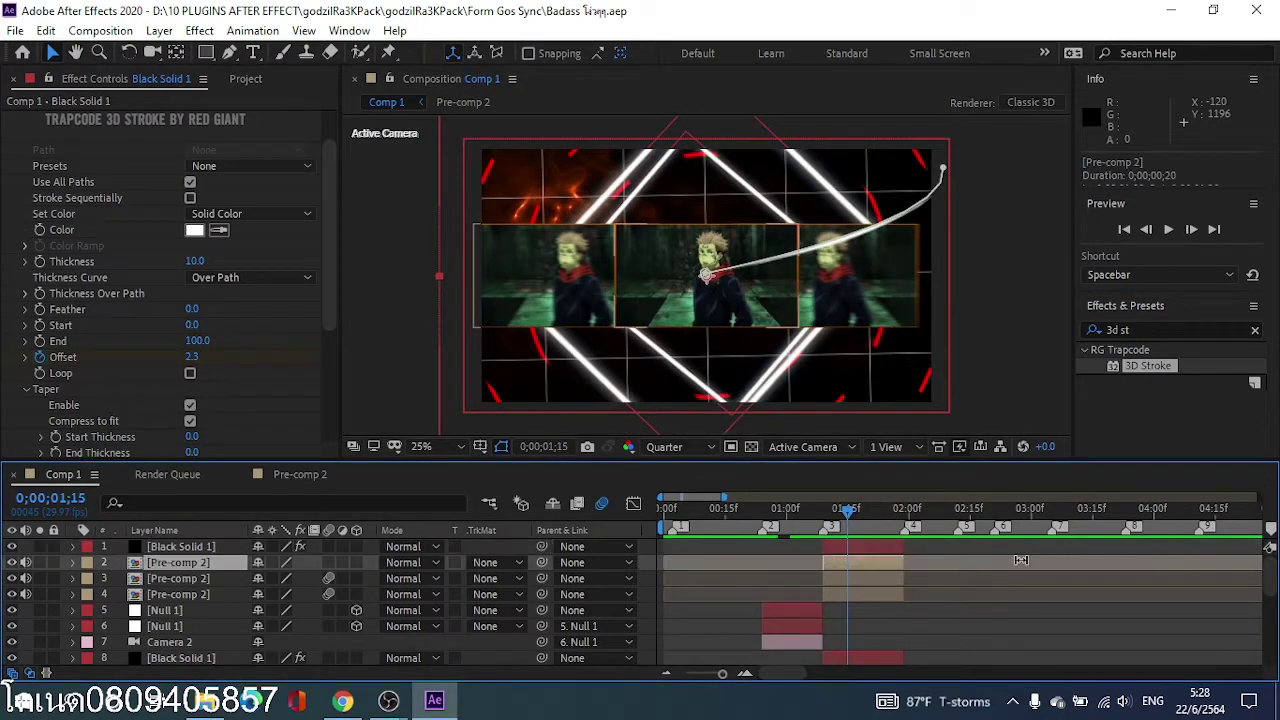
Step: Duplicate the top curved stroke layer and set one copy's Rotation to 37°
click(847, 548)
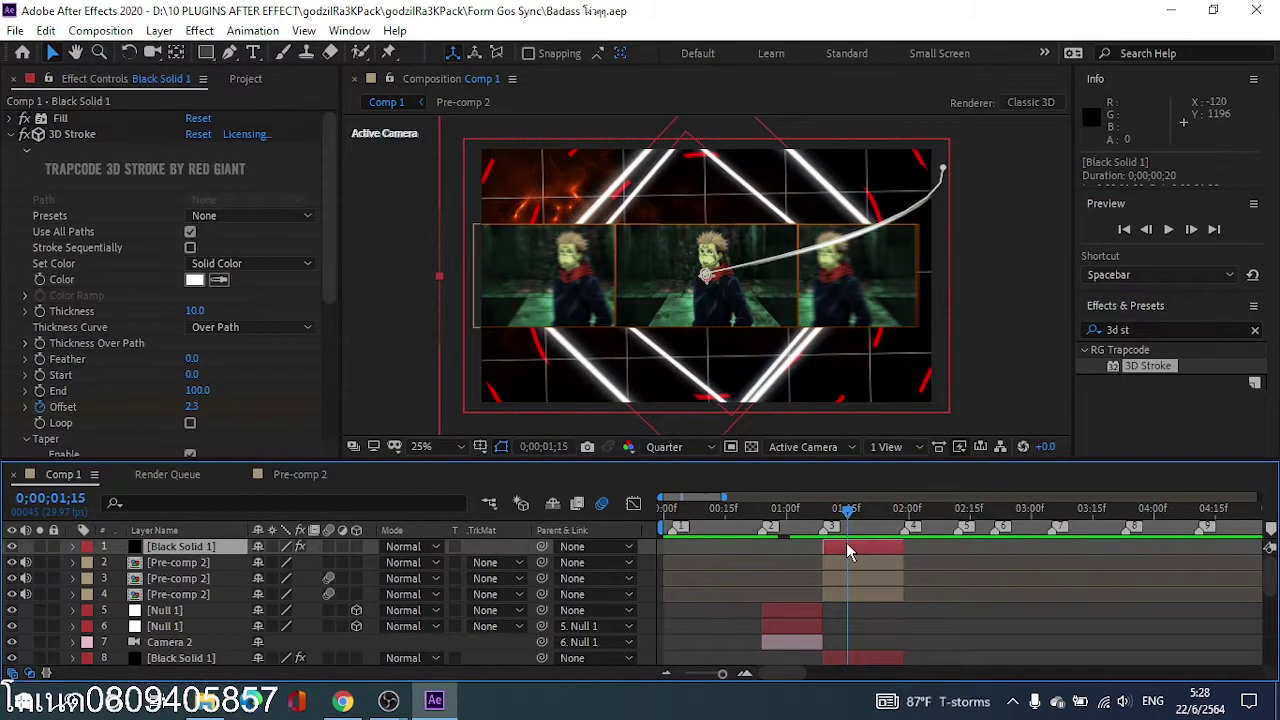
mouse_move(848, 523)
mouse_down()
mouse_move(830, 518)
mouse_move(877, 505)
mouse_move(875, 548)
mouse_up()
key(ctrl+v)
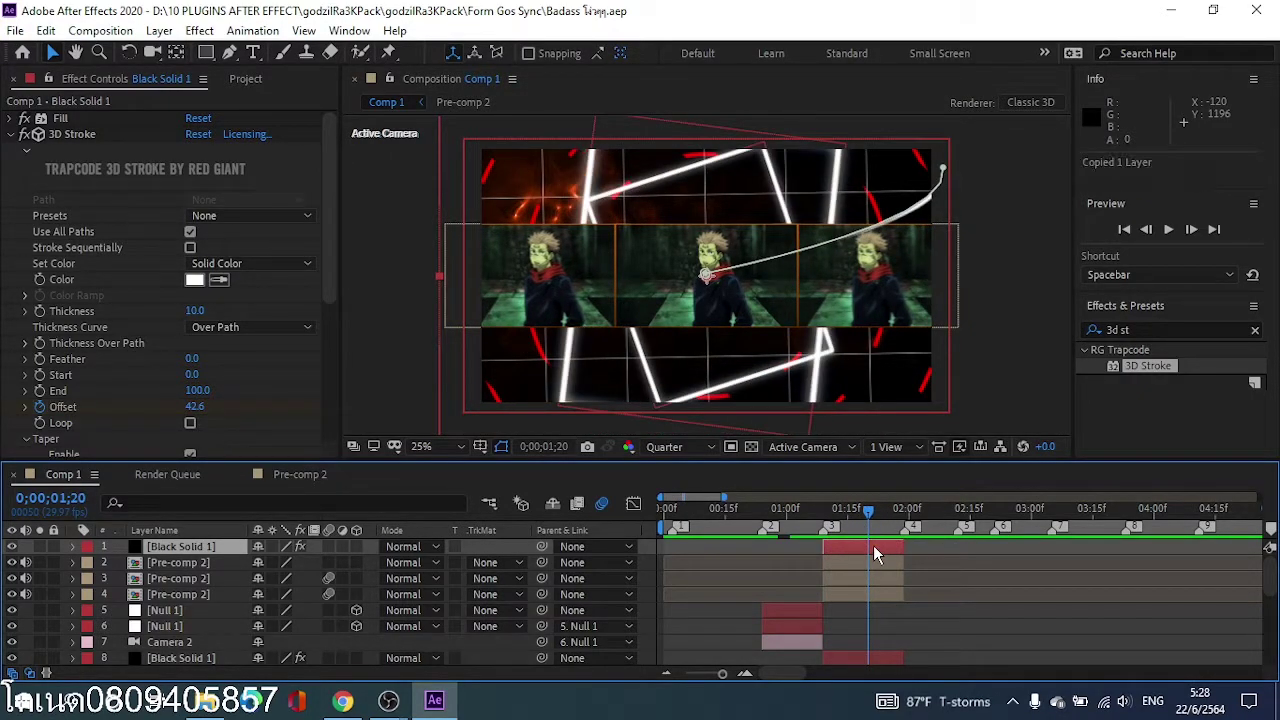
click(73, 562)
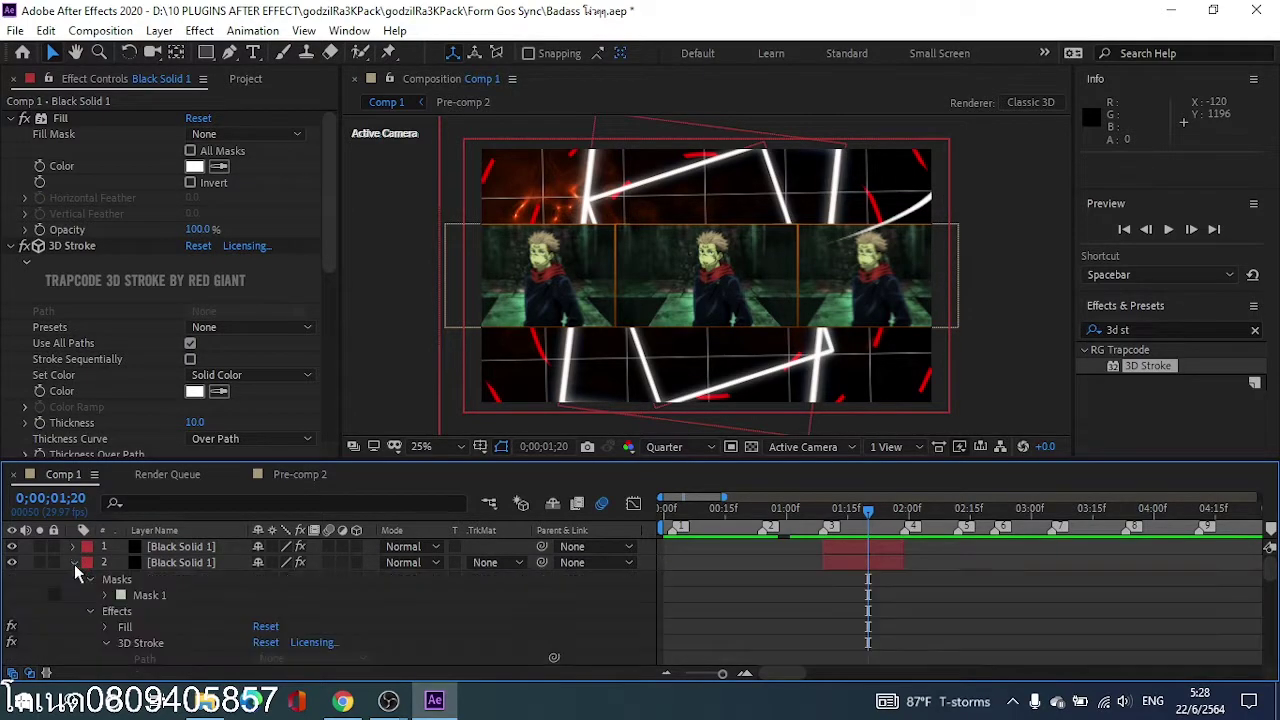
scroll(74, 564, down, 1)
scroll(110, 595, down, 6)
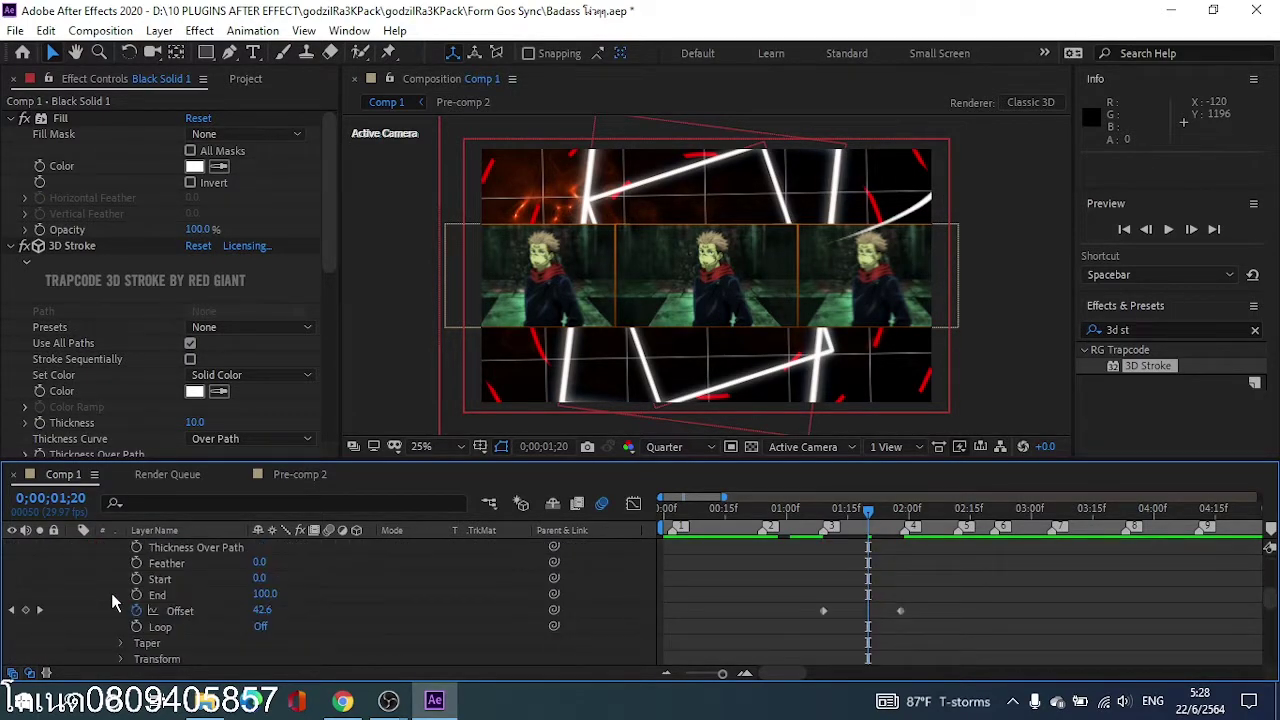
click(100, 595)
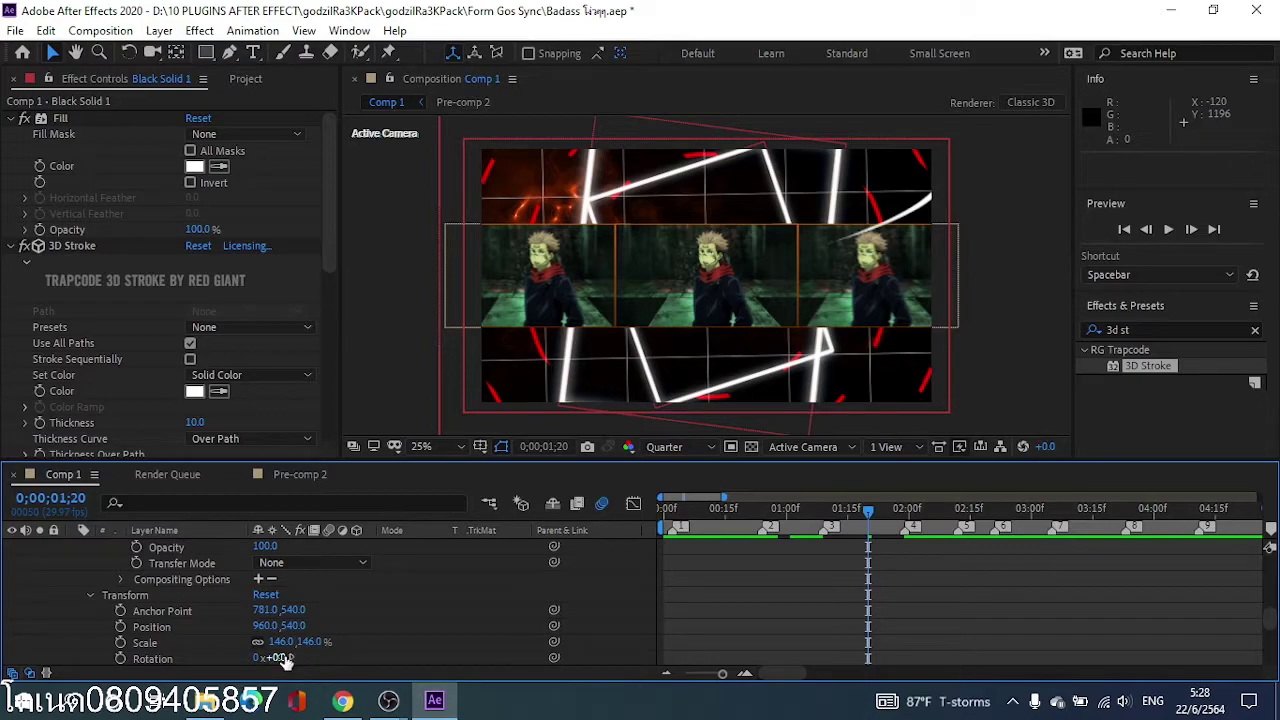
drag(285, 657, 291, 657)
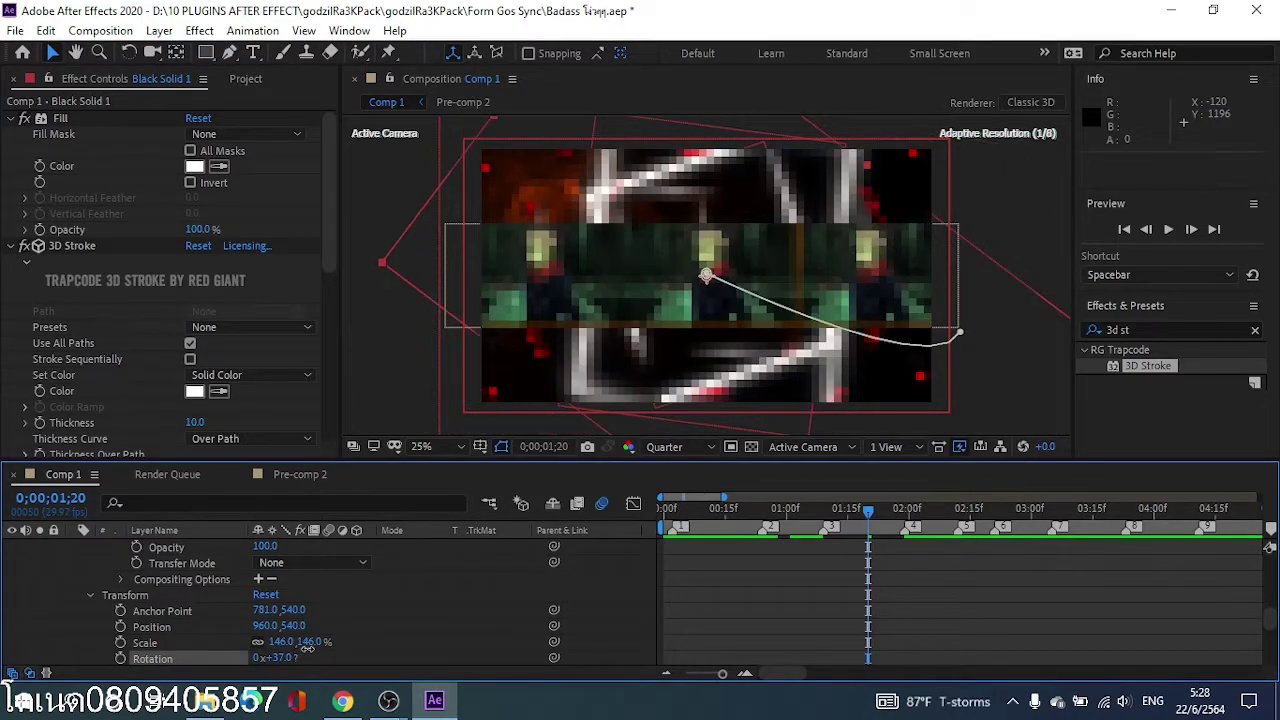
Step: Preview the two curved strokes from 0;00;01;11
drag(875, 512, 831, 512)
click(1168, 229)
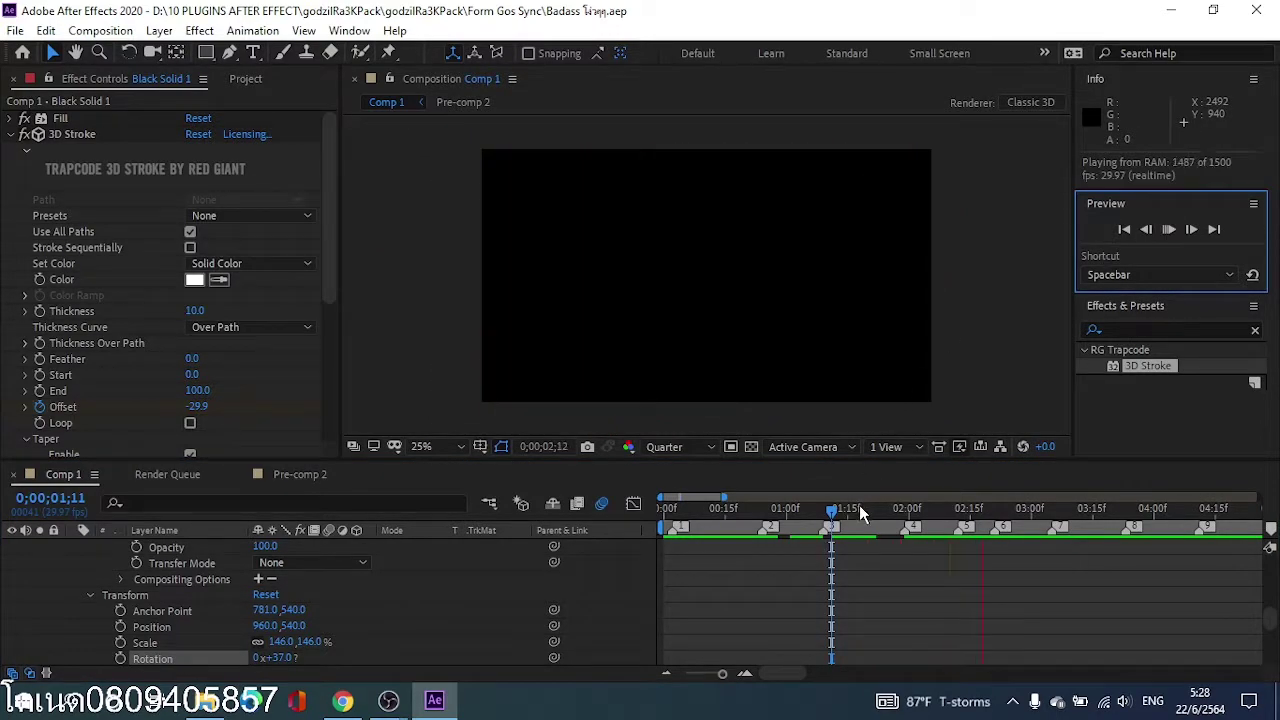
click(792, 567)
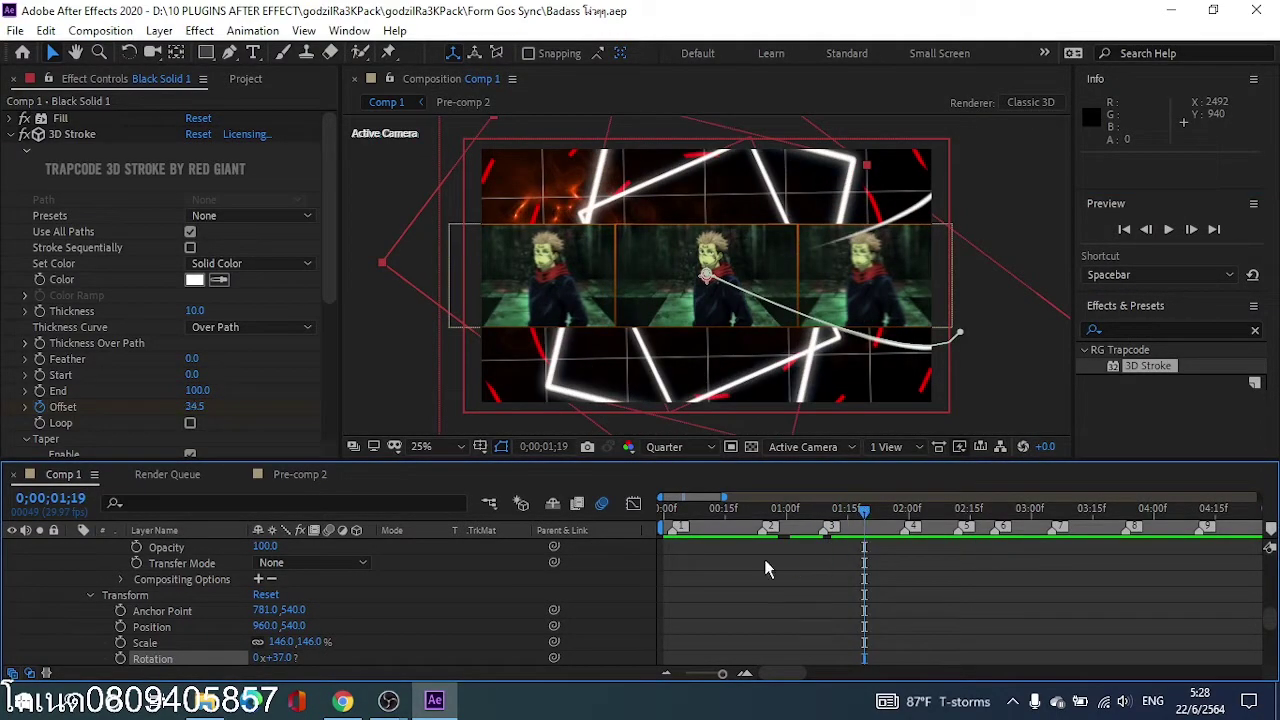
Step: Paste a third copy of the curved stroke layer Black Solid 1 near the top of the stack and set its Rotation to 182°
scroll(629, 582, up, 10)
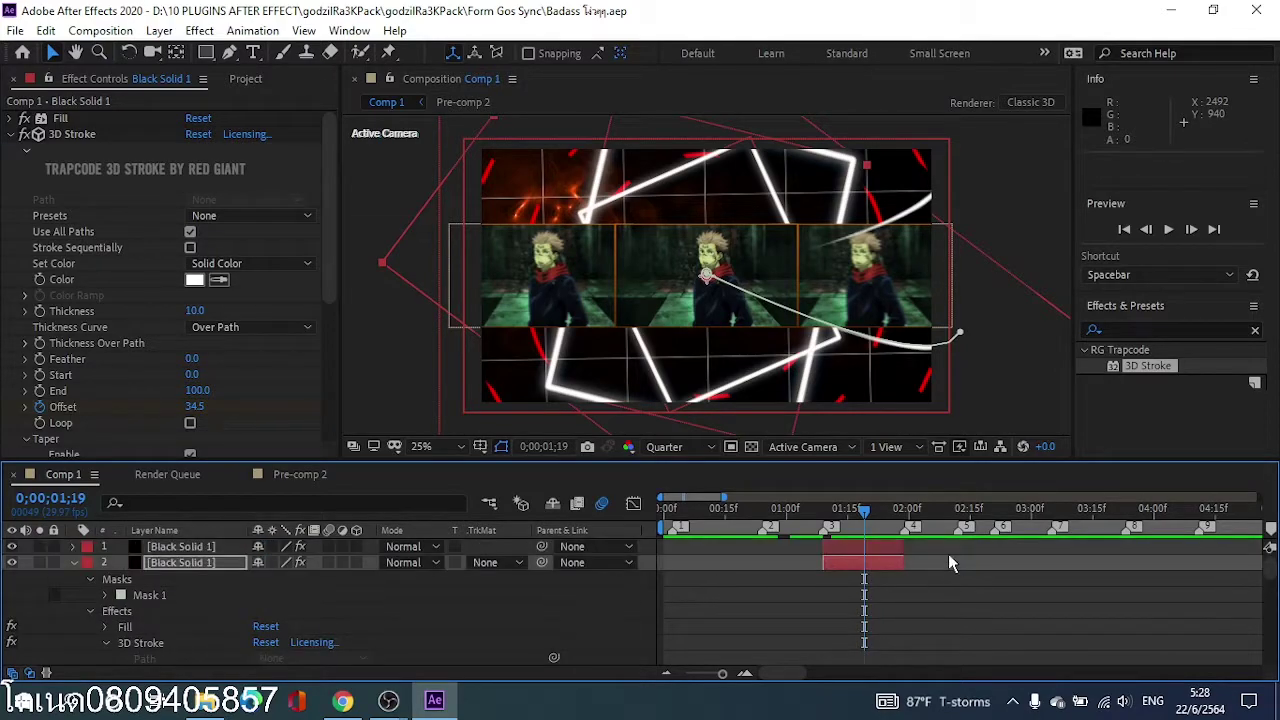
click(72, 562)
key(ctrl+v)
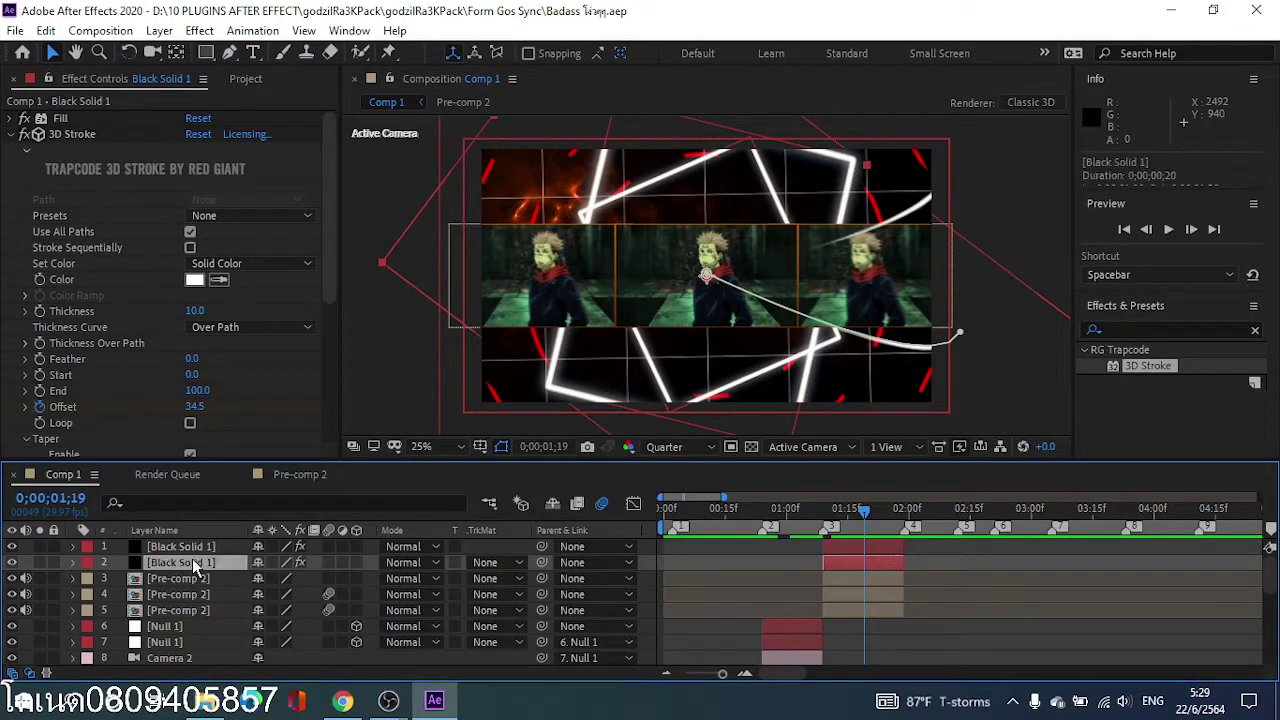
click(72, 563)
click(89, 611)
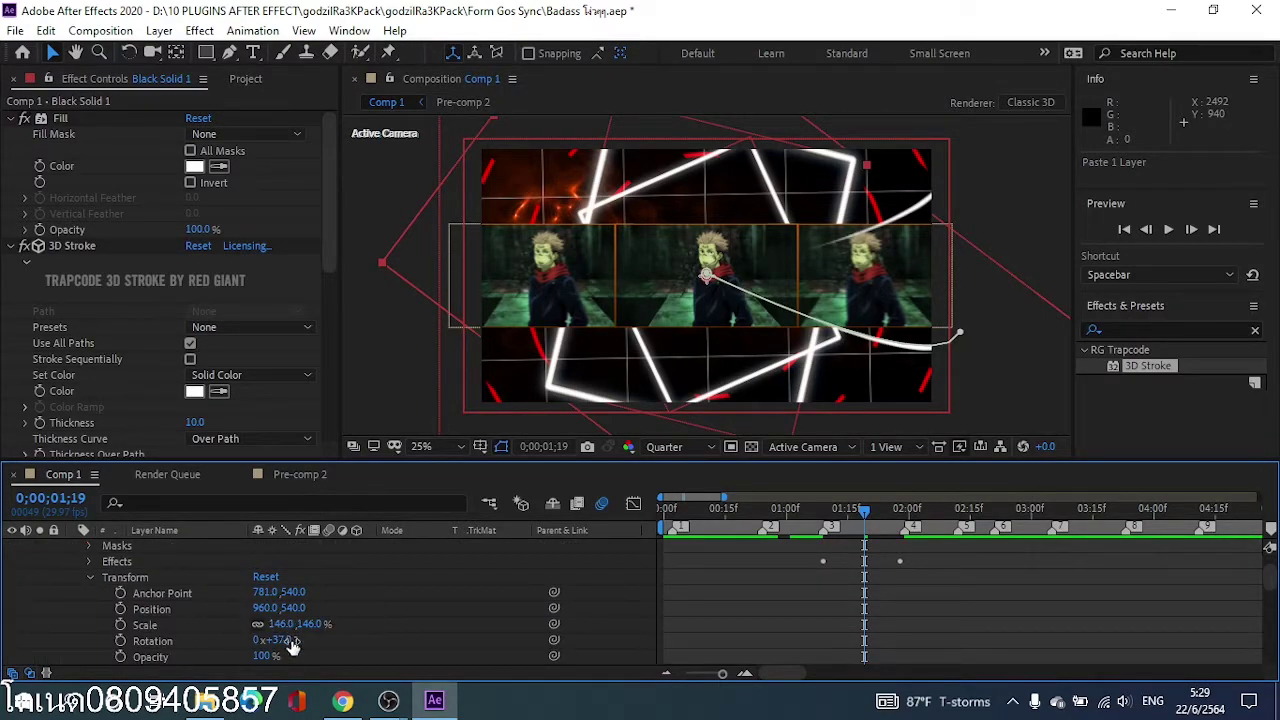
drag(287, 641, 310, 642)
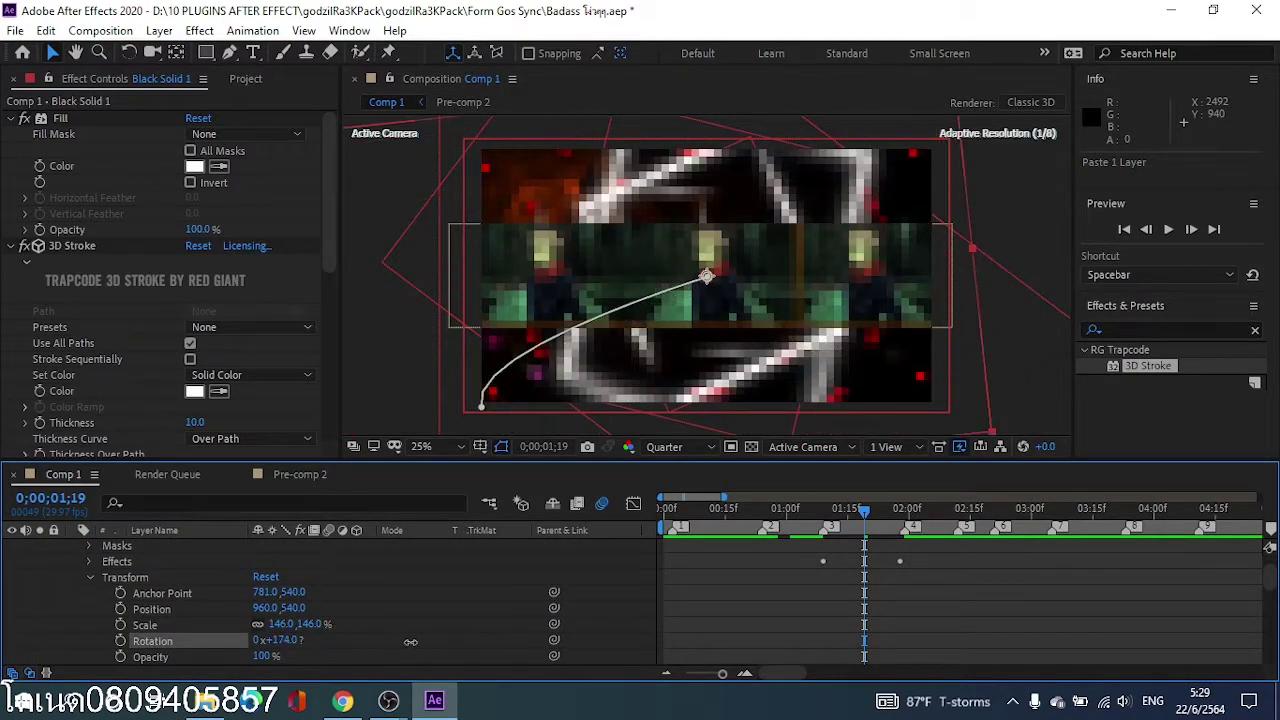
scroll(416, 643, up, 1)
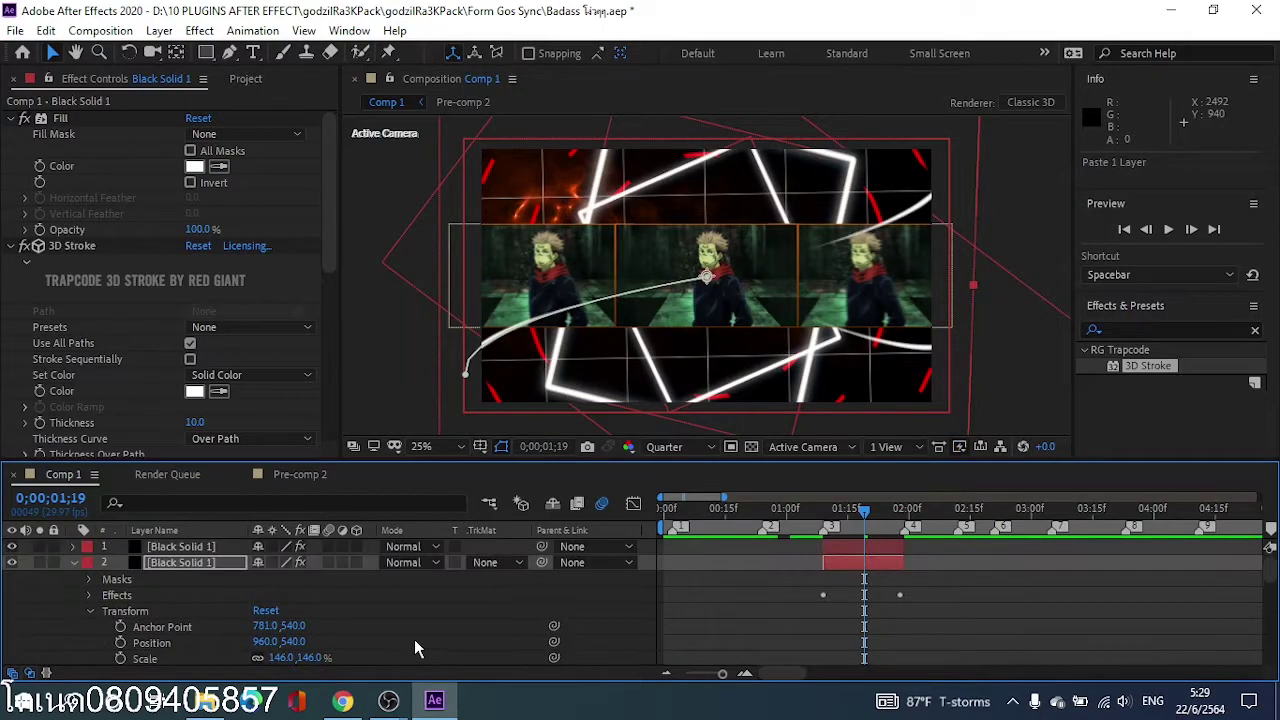
click(72, 564)
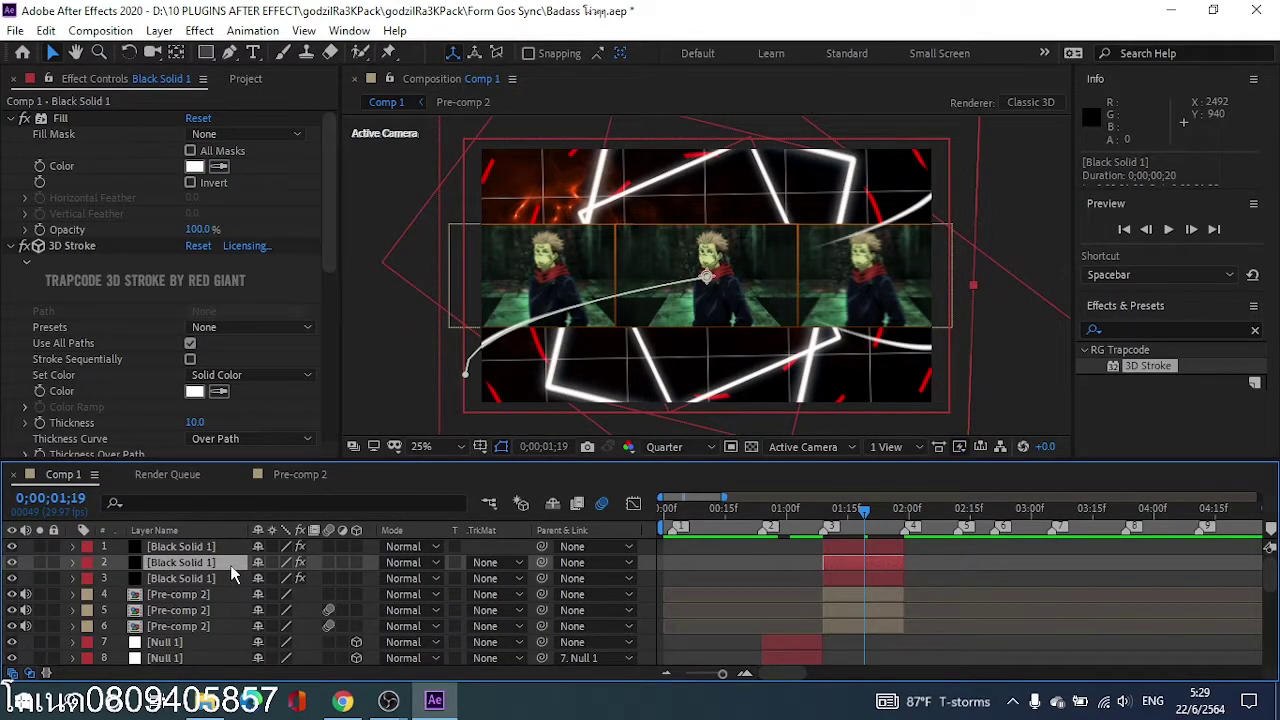
Step: Paste a fourth copy of the curved stroke layer Black Solid 1 and set its Rotation to 221°
key(ctrl+v)
click(72, 563)
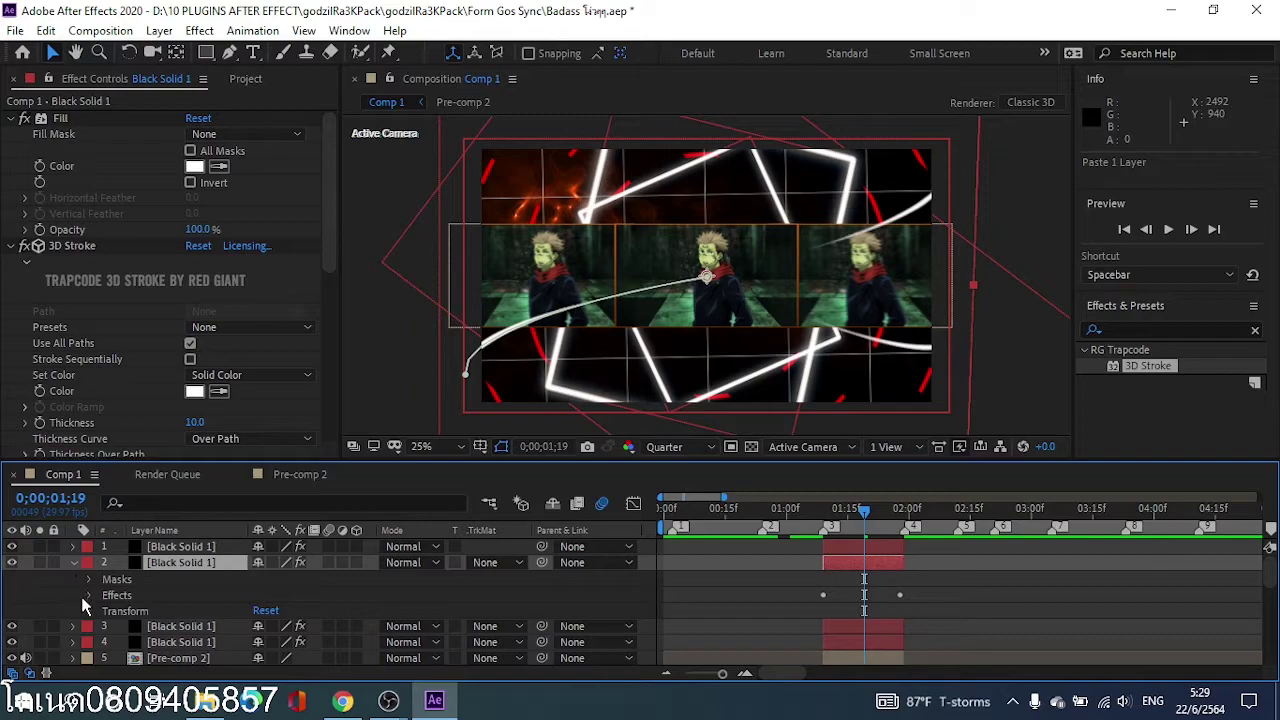
click(87, 608)
scroll(305, 645, down, 1)
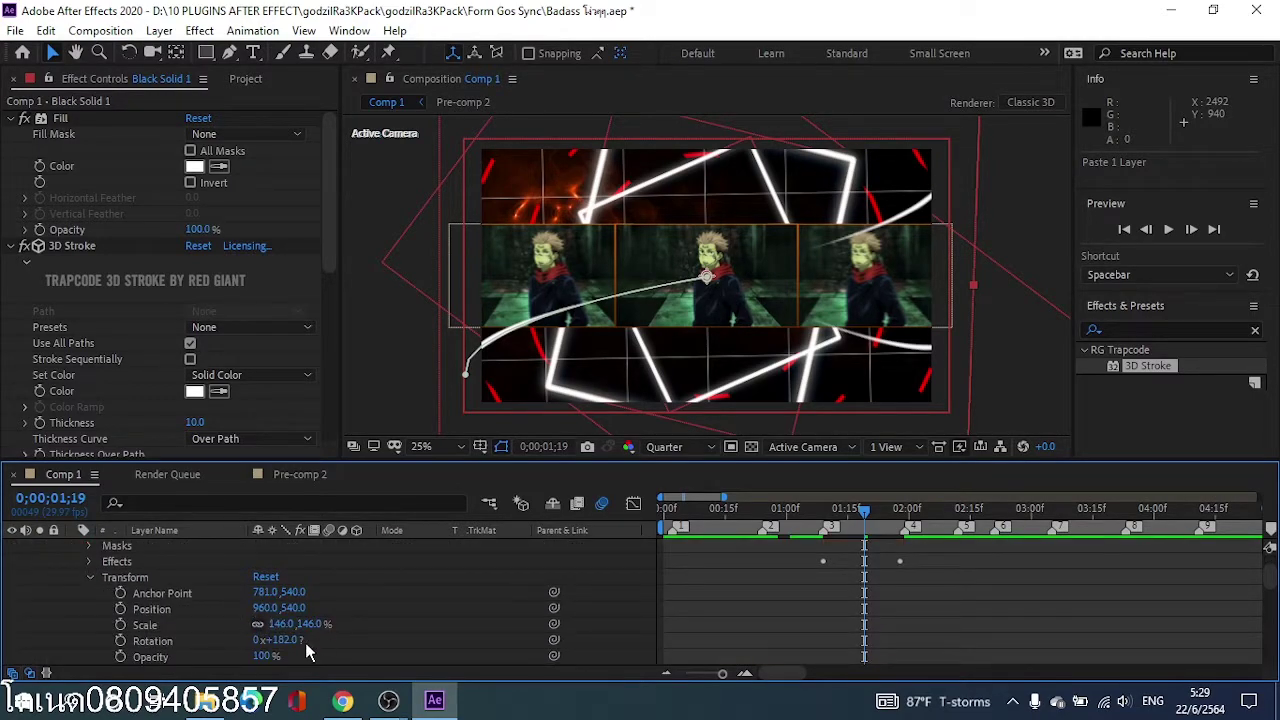
drag(290, 643, 316, 639)
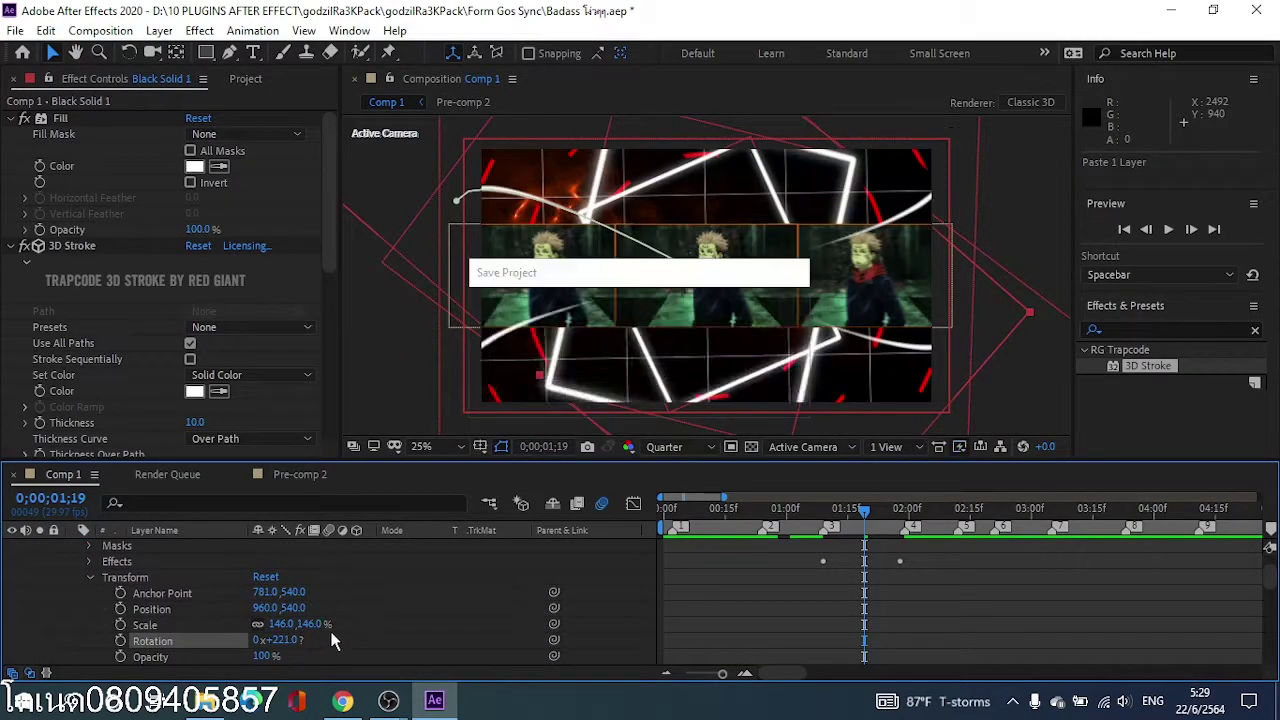
Step: Preview the four curved strokes from just before marker 3 and inspect the frame at 0;00;01;18
click(848, 528)
click(814, 528)
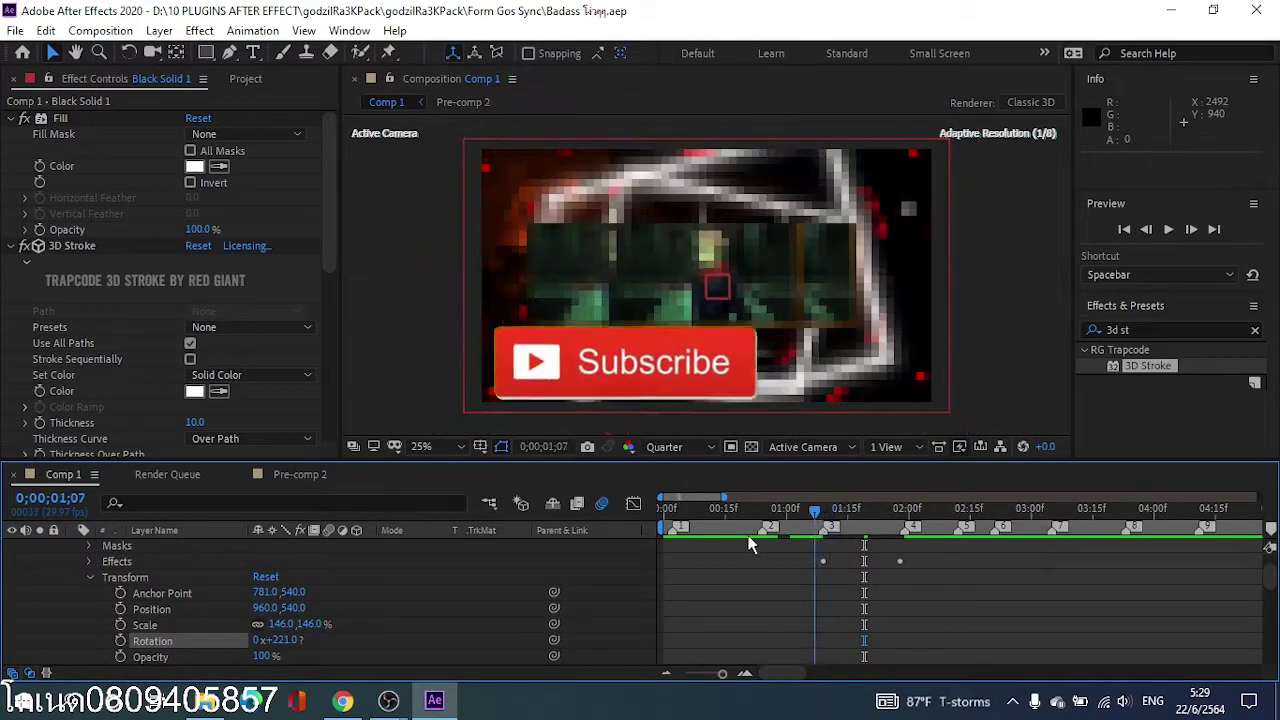
click(1168, 229)
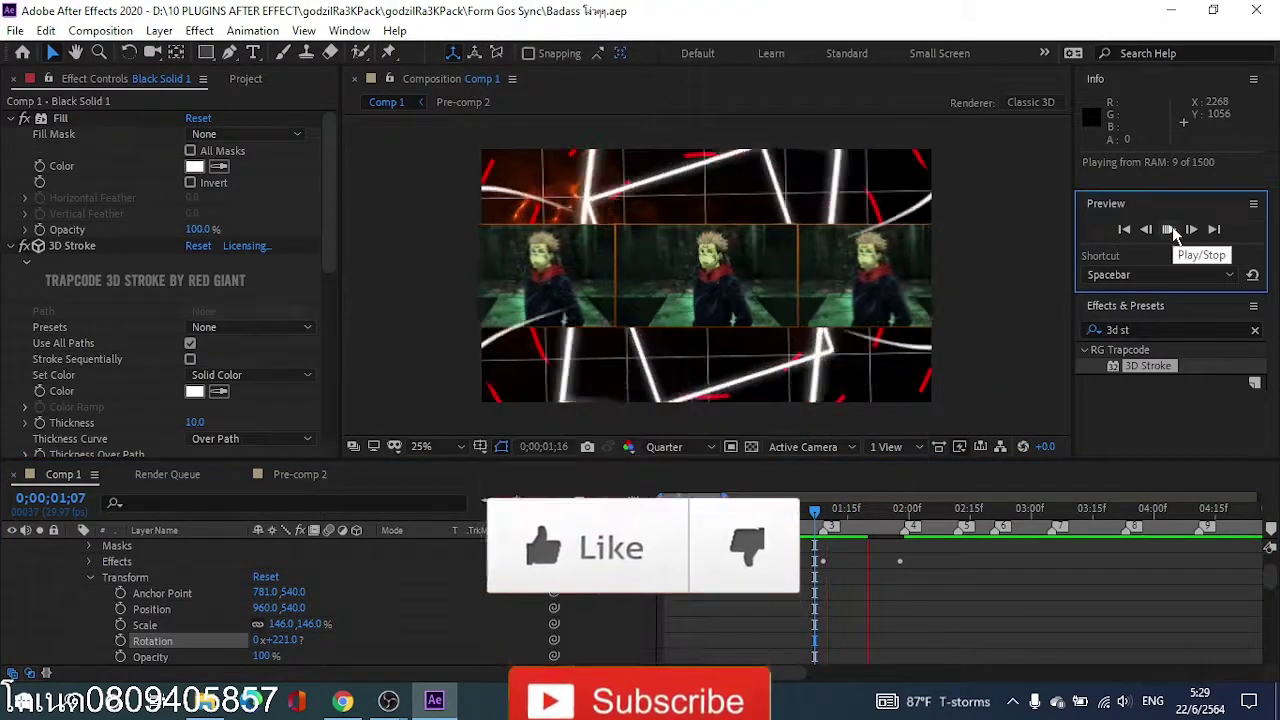
click(840, 513)
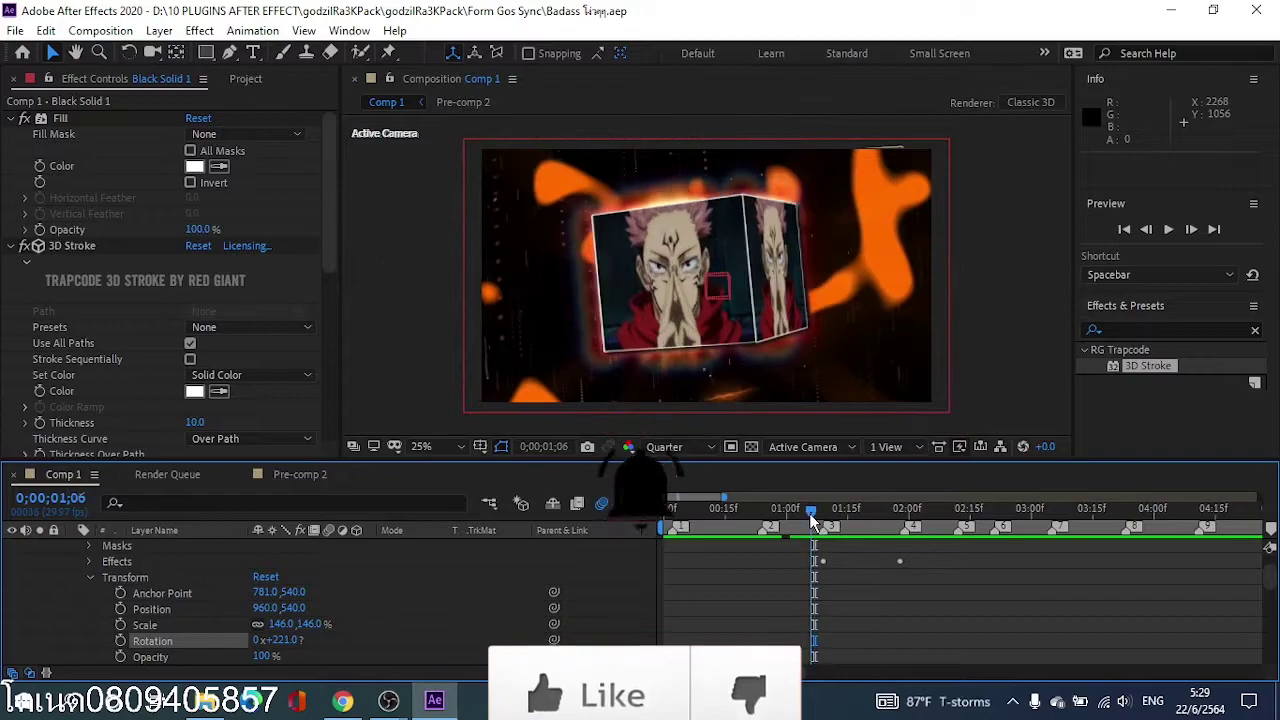
click(1168, 229)
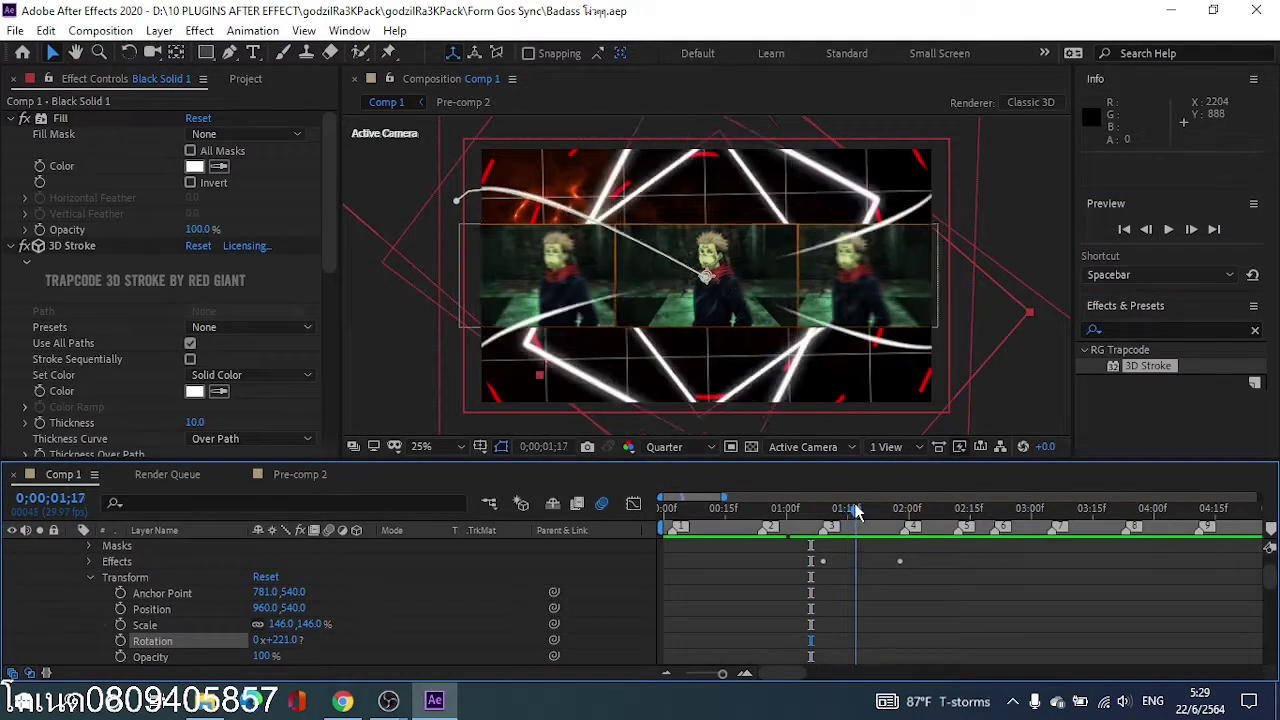
click(860, 511)
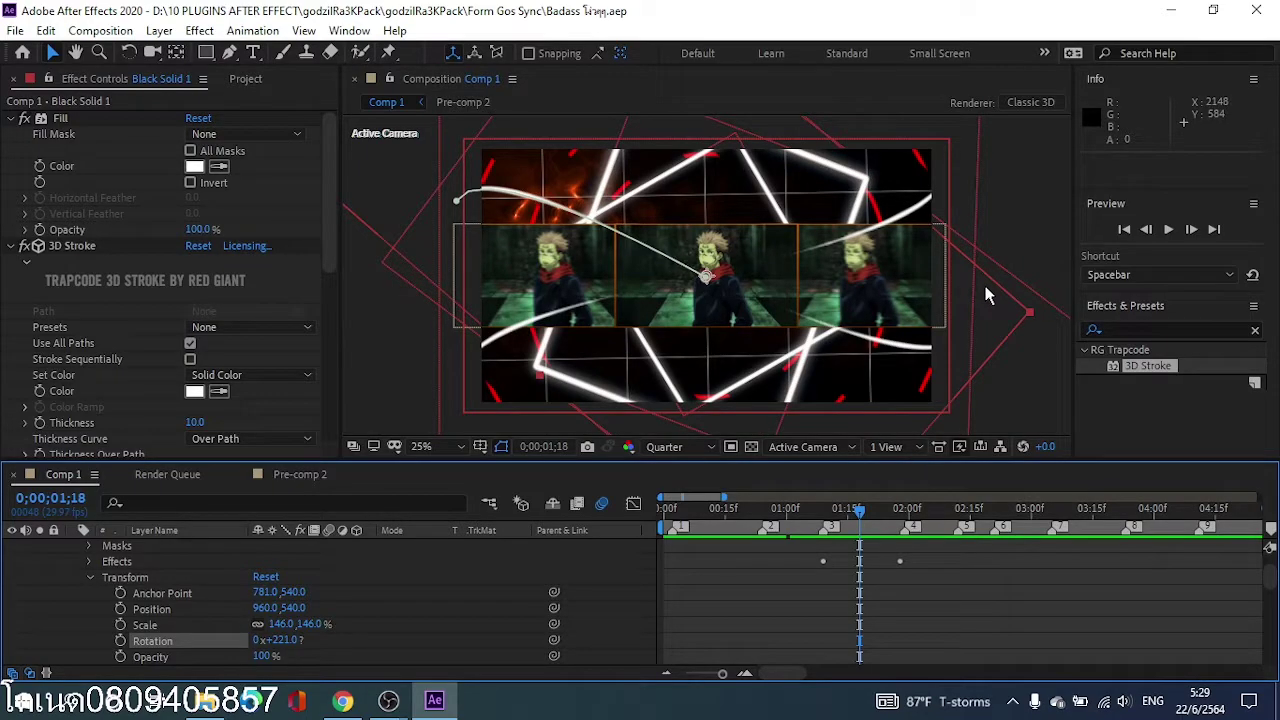